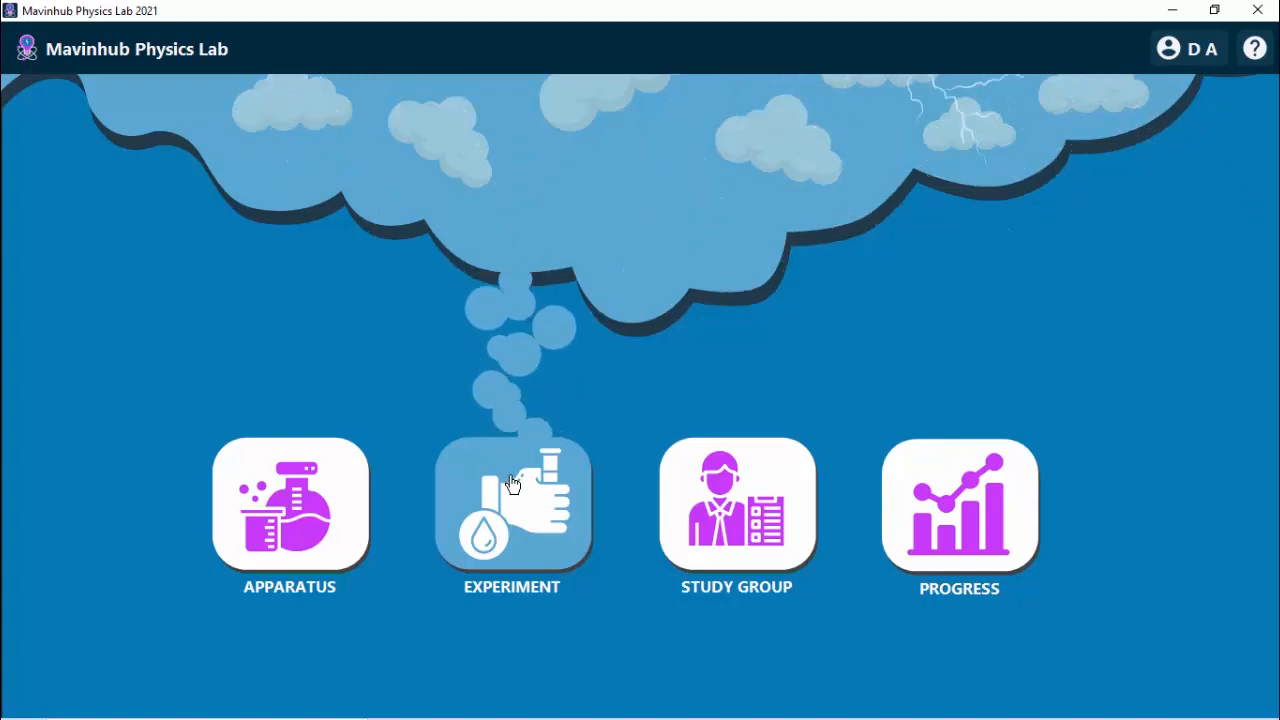
Step: Open the Oscillating Loaded Spring experiment in the Experiment section and read its objective, diagram and apparatus list
left_click(512, 484)
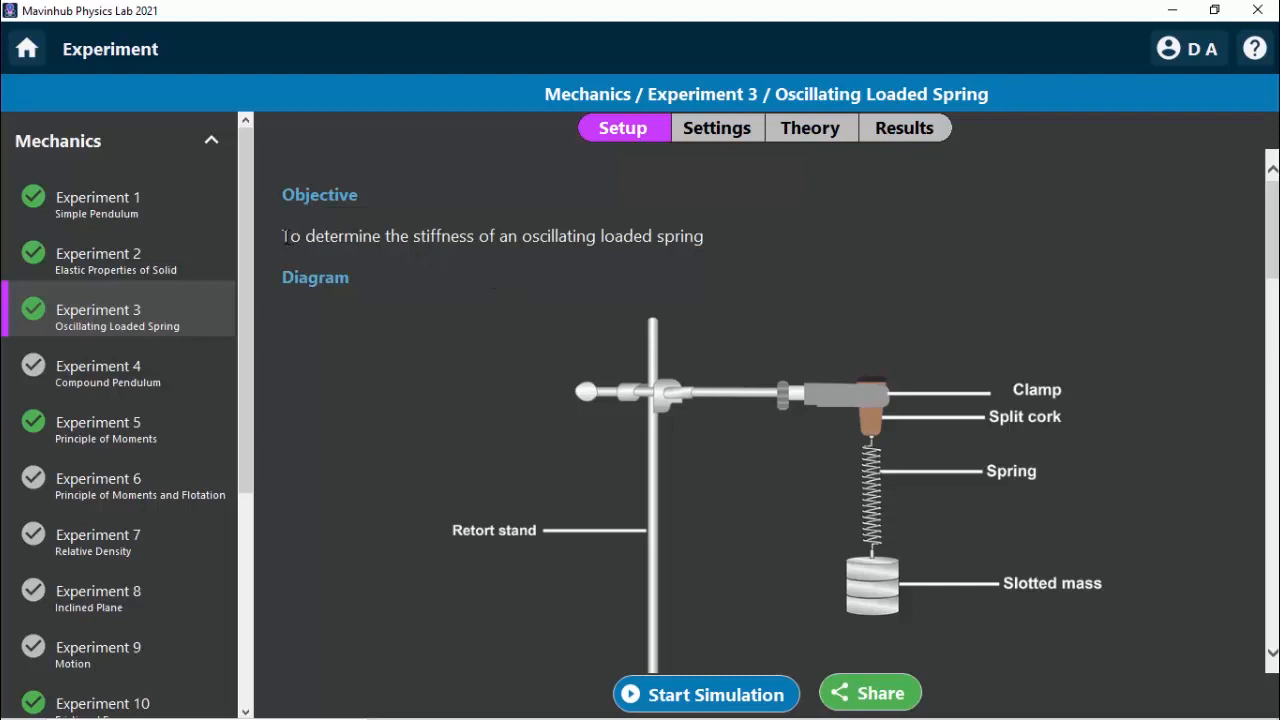
left_click_drag(285, 237, 592, 236)
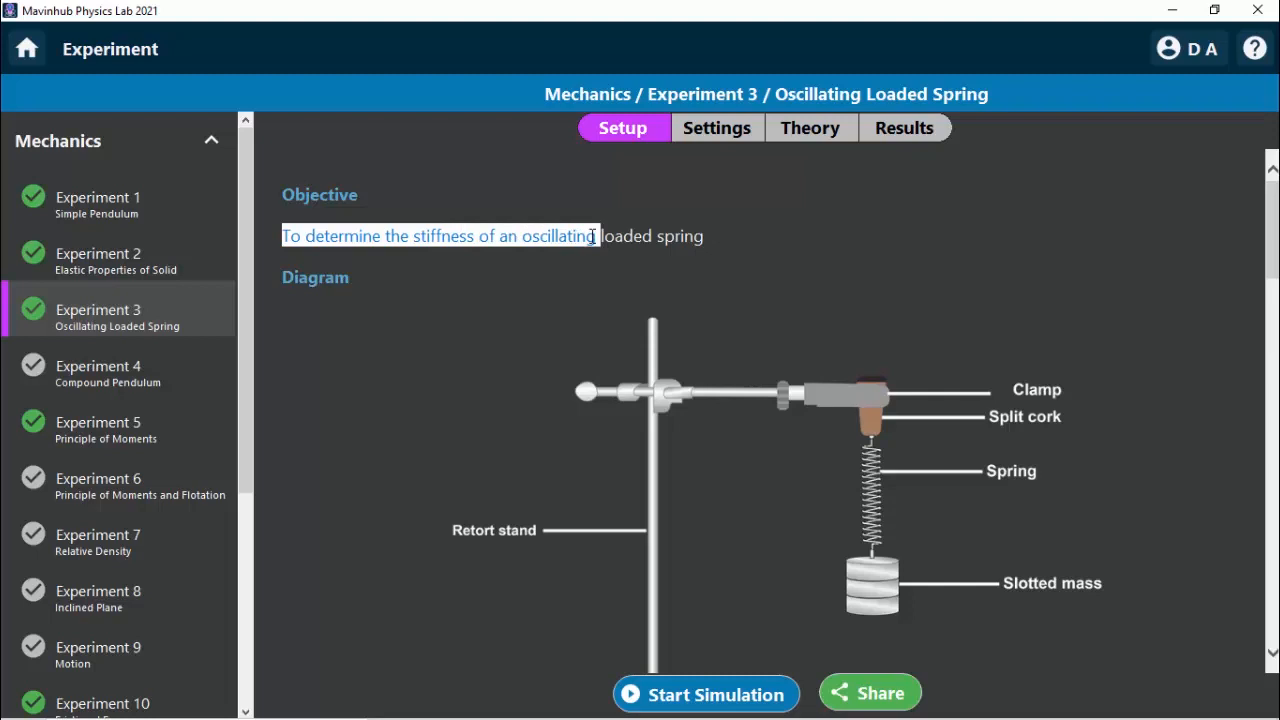
left_click(591, 236)
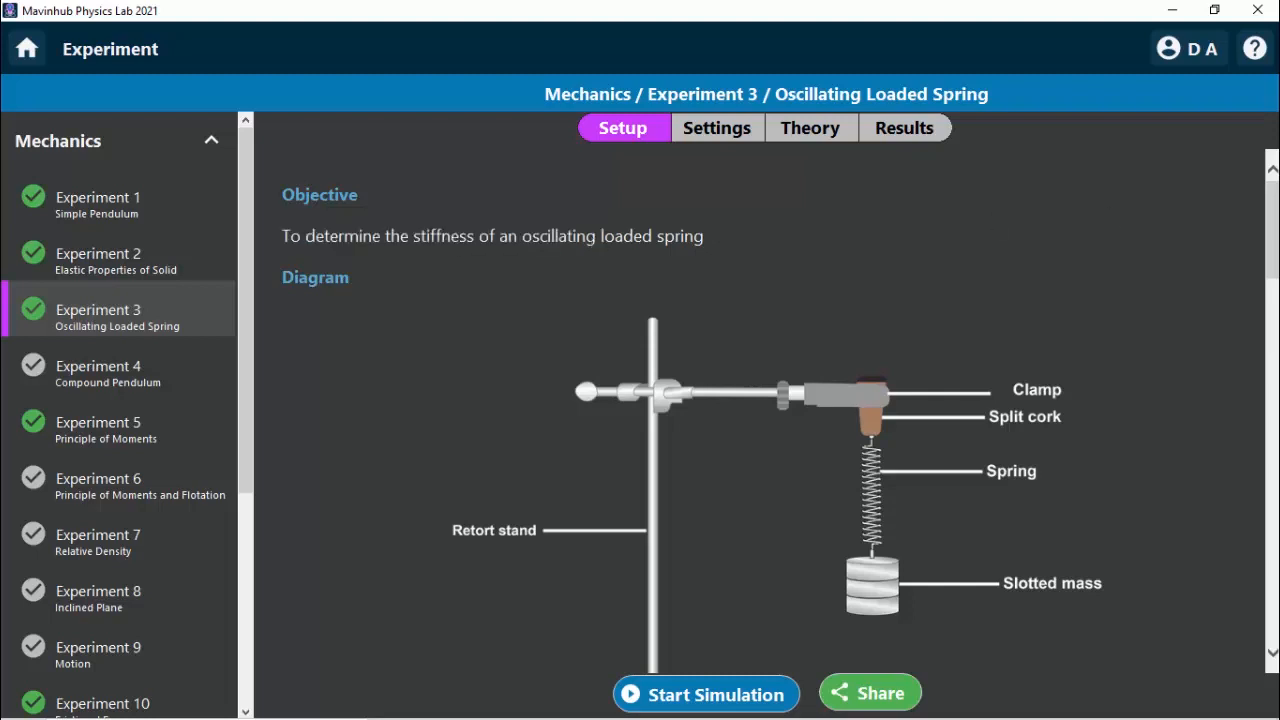
scroll(770, 420, "down", 2)
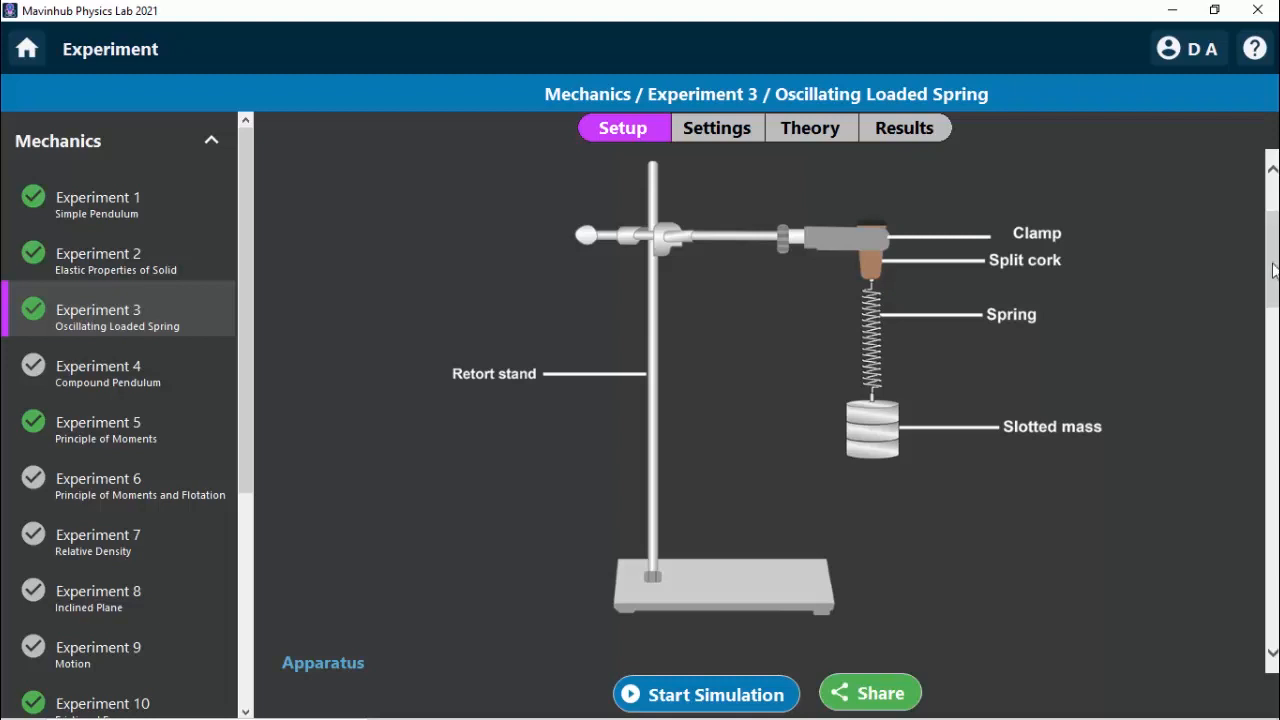
scroll(872, 390, "down", 3)
scroll(781, 411, "down", 2)
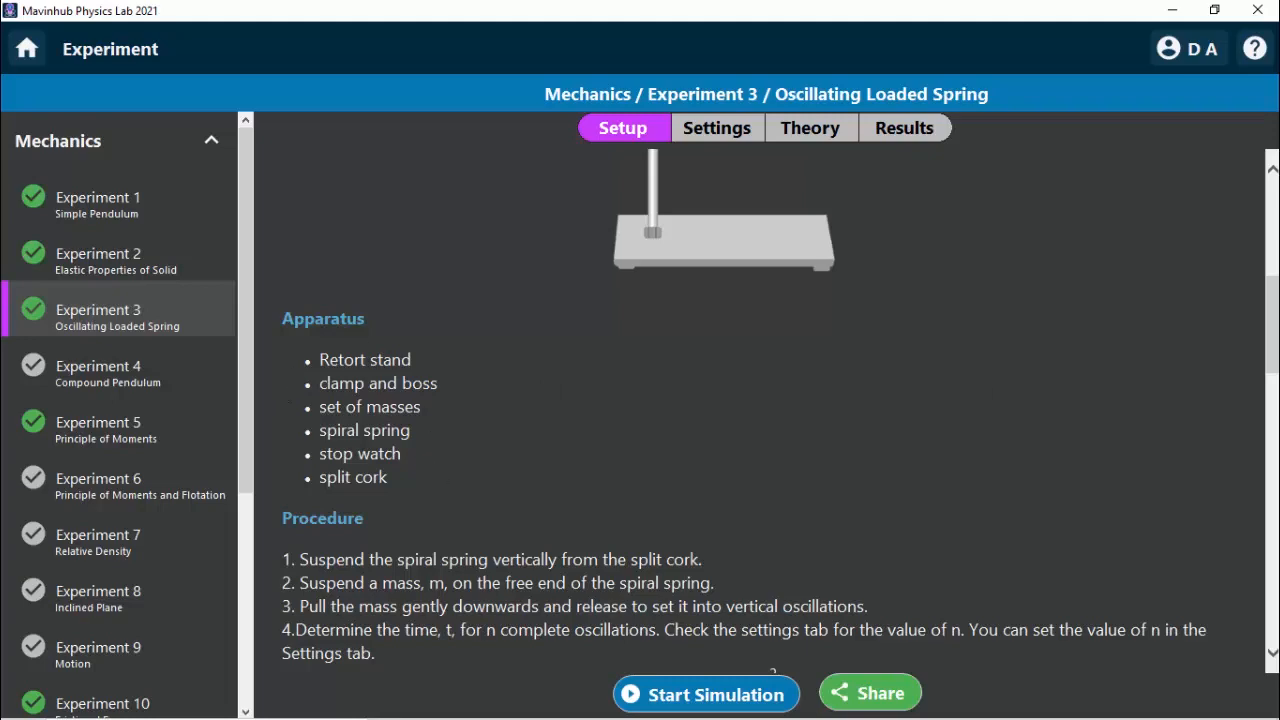
scroll(780, 410, "down", 3)
scroll(780, 410, "down", 1)
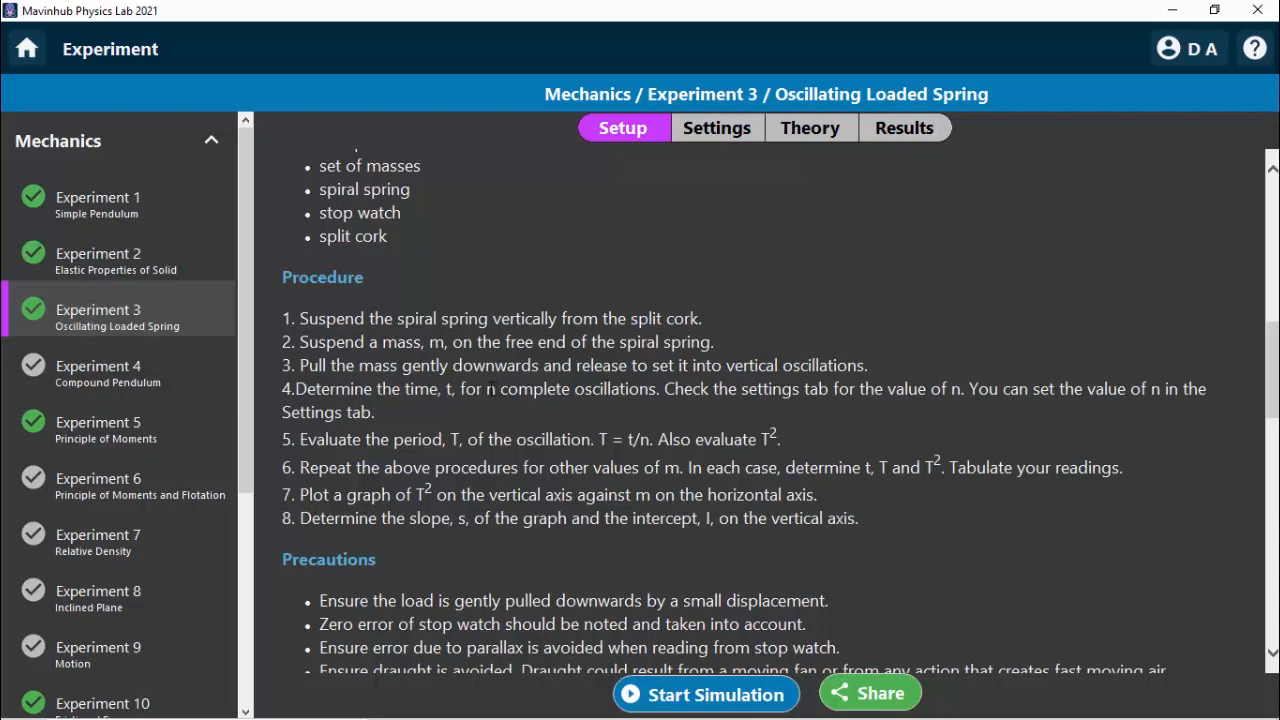
Step: Read through the procedure, covering the n oscillations, period T, T², repeated mass values and the graph of T² against m
double_click(490, 389)
left_click(498, 395)
double_click(455, 439)
left_click(629, 440)
double_click(631, 440)
left_click_drag(658, 440, 774, 434)
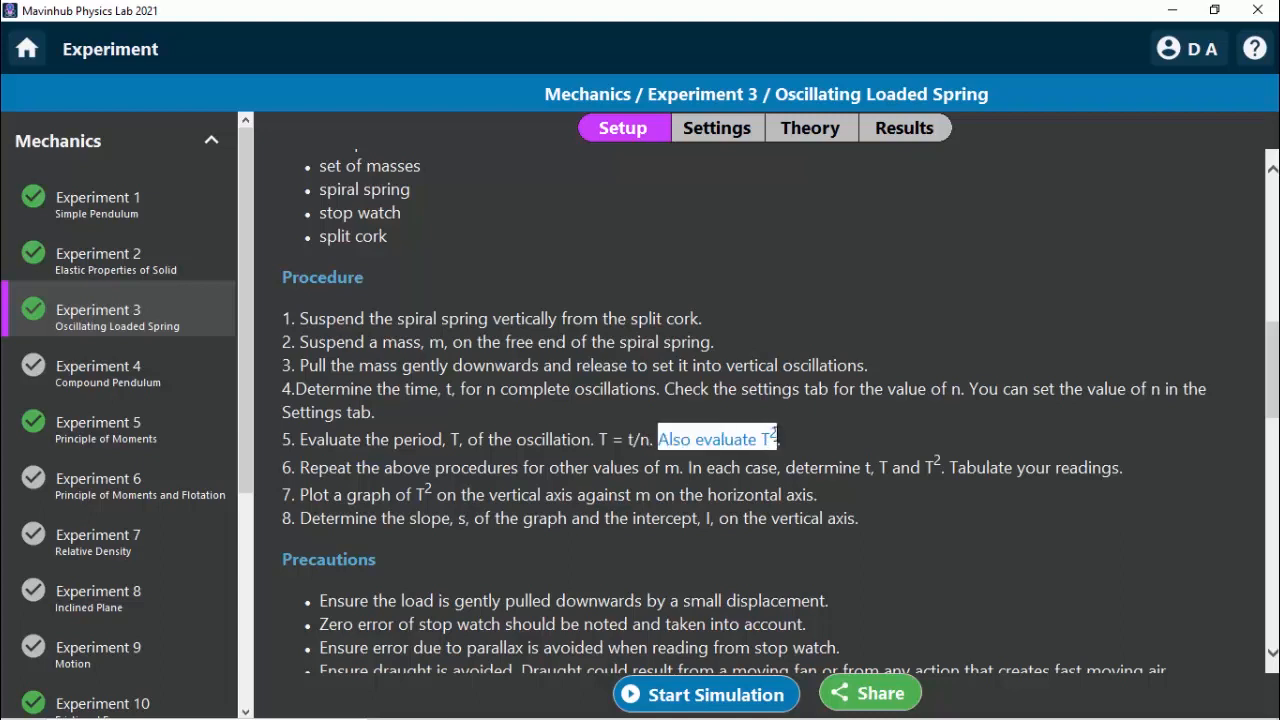
left_click(775, 436)
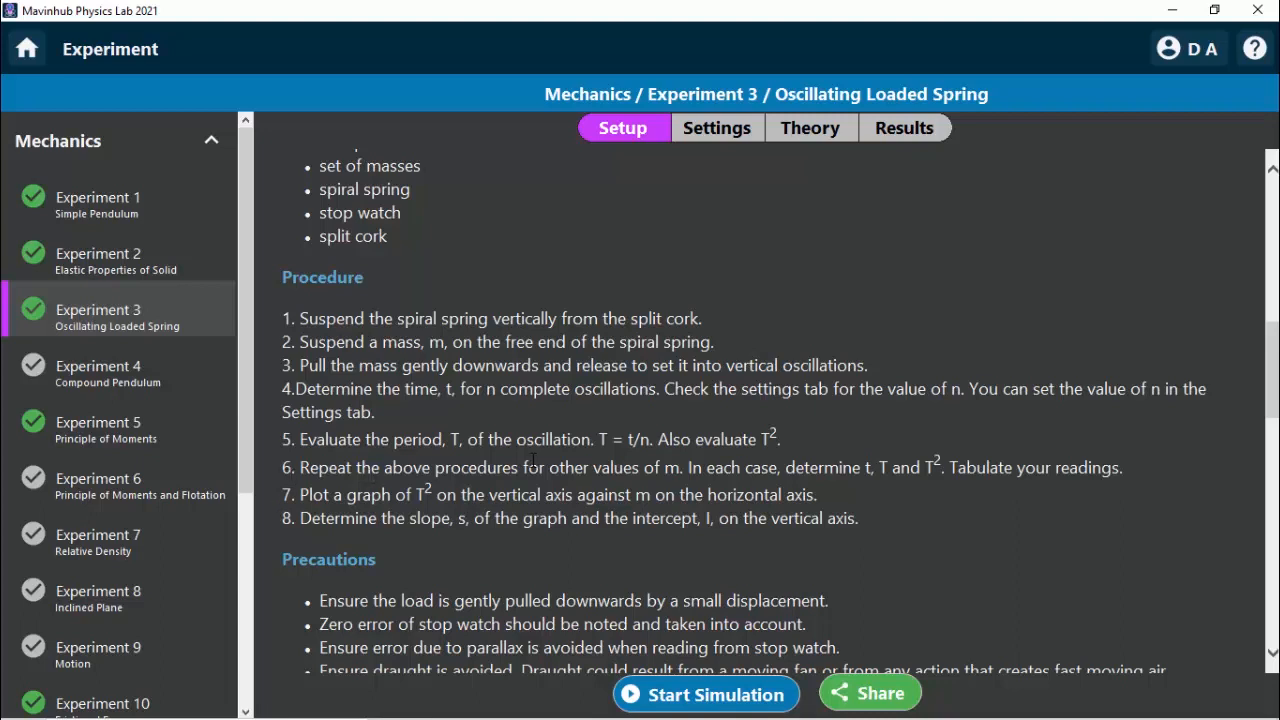
left_click_drag(284, 340, 787, 440)
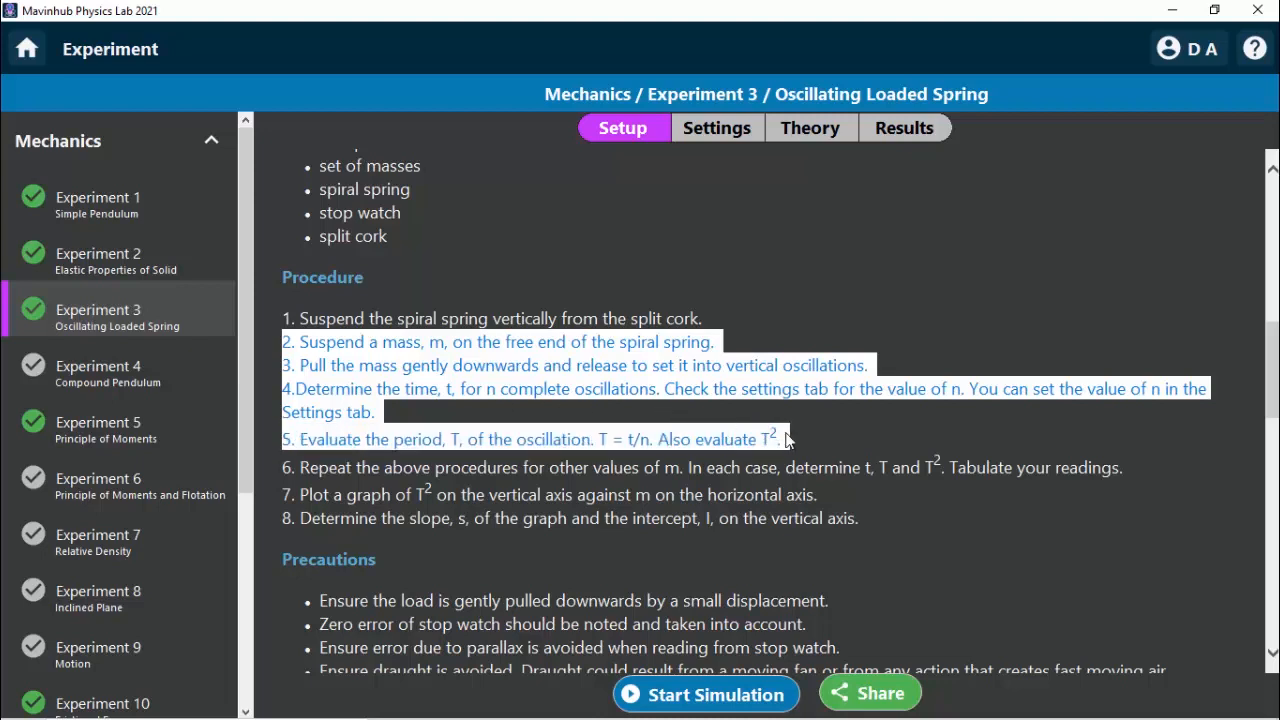
left_click(785, 432)
double_click(668, 467)
left_click(502, 387)
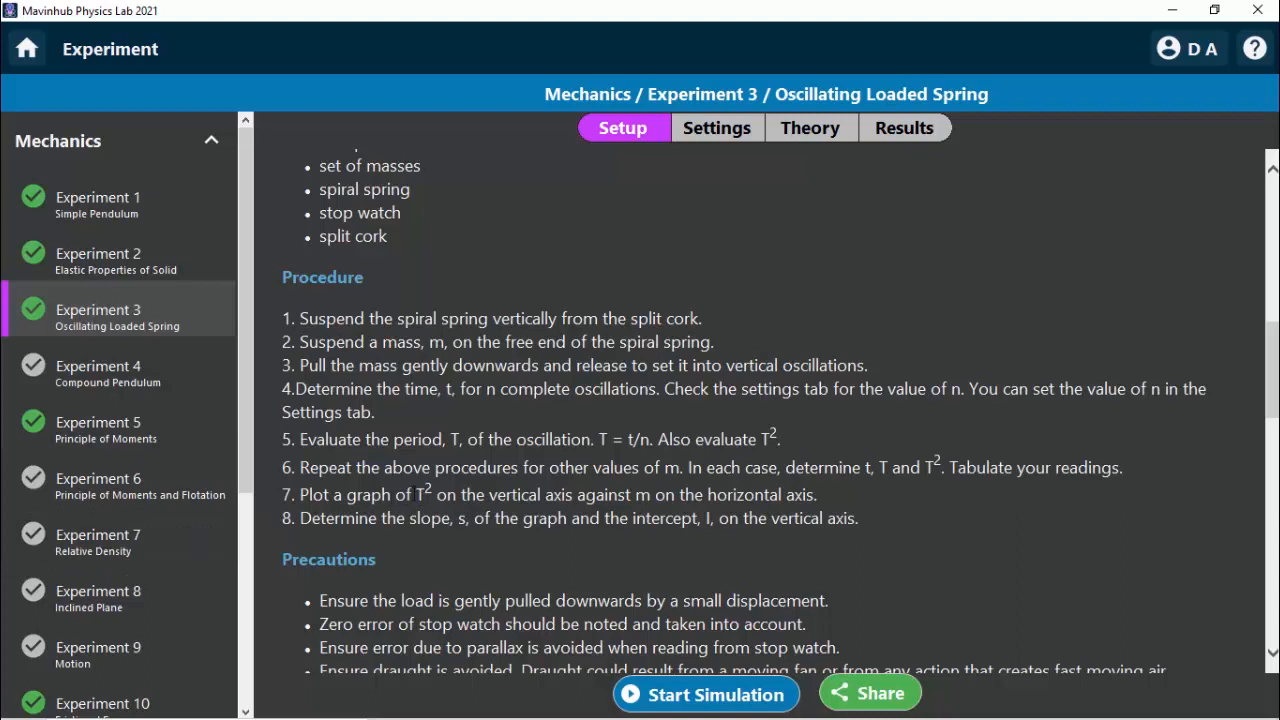
double_click(420, 494)
Step: Review the precautions and the principle, following the equations for T, T², slope s and stiffness k
left_click_drag(1270, 370, 1276, 405)
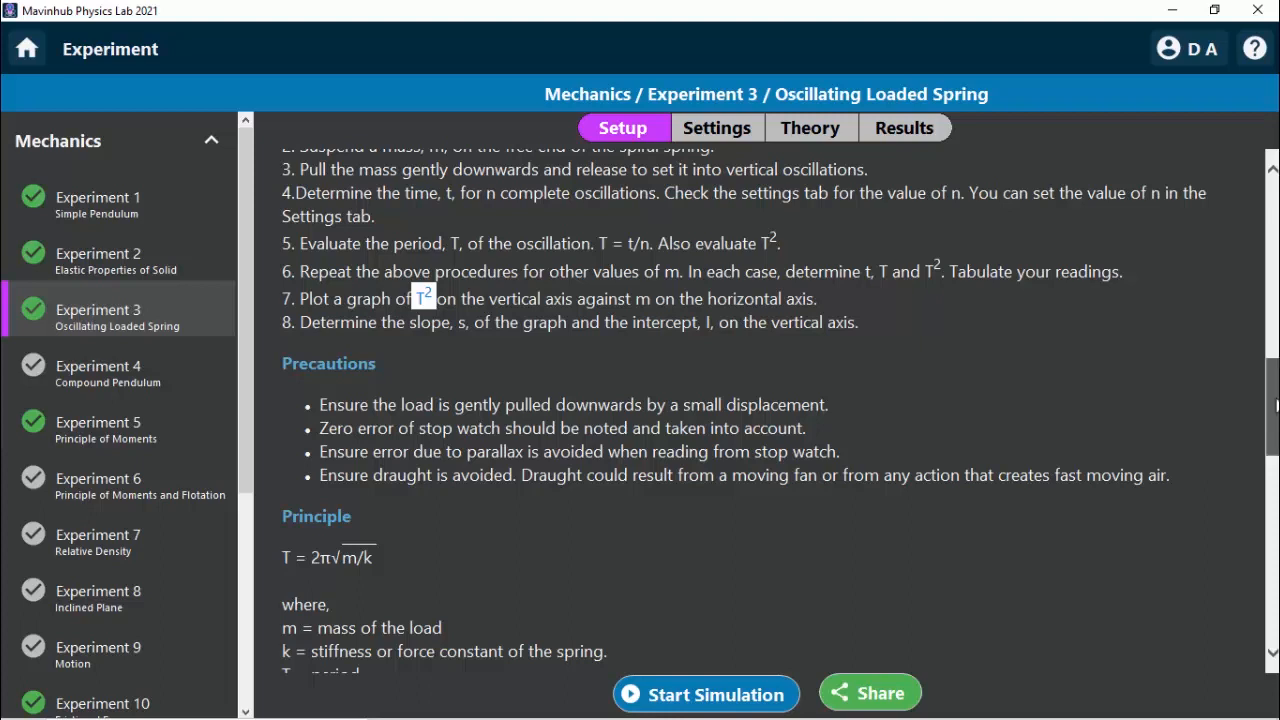
scroll(1276, 404, "down", 3)
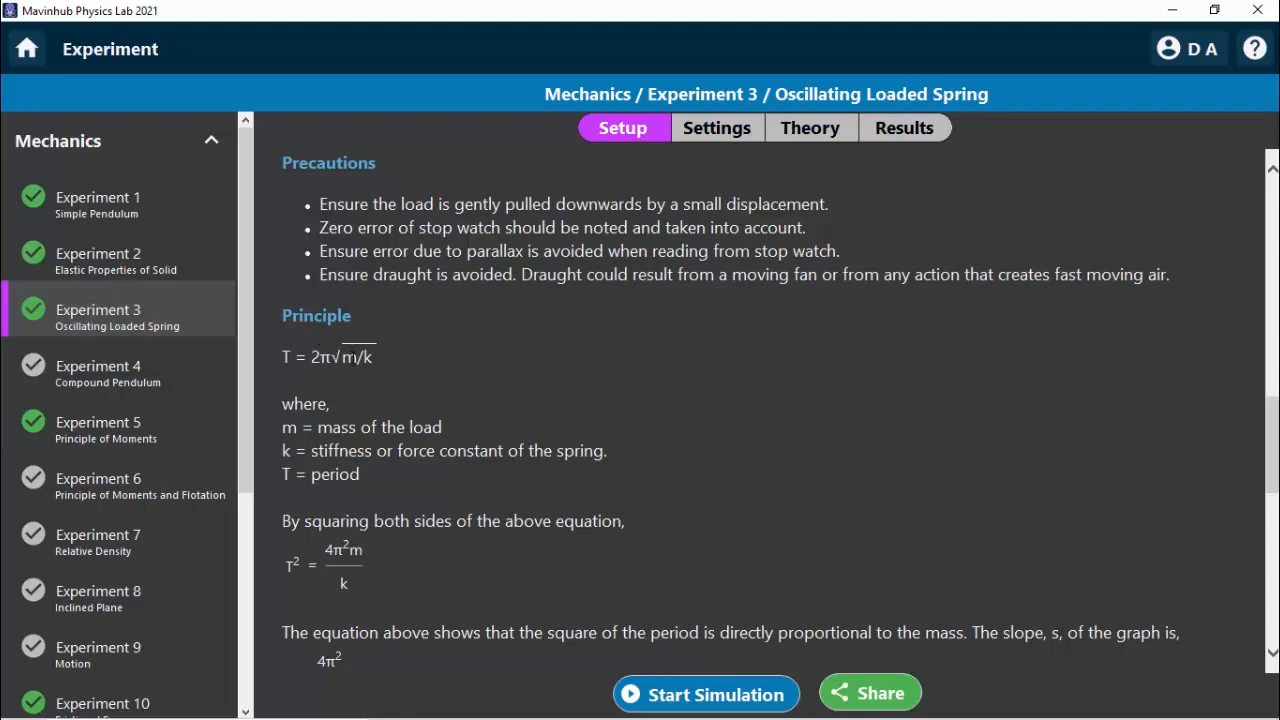
left_click_drag(342, 357, 385, 357)
double_click(286, 357)
left_click(294, 361)
left_click_drag(357, 357, 291, 357)
left_click(367, 362)
left_click_drag(1275, 440, 1276, 463)
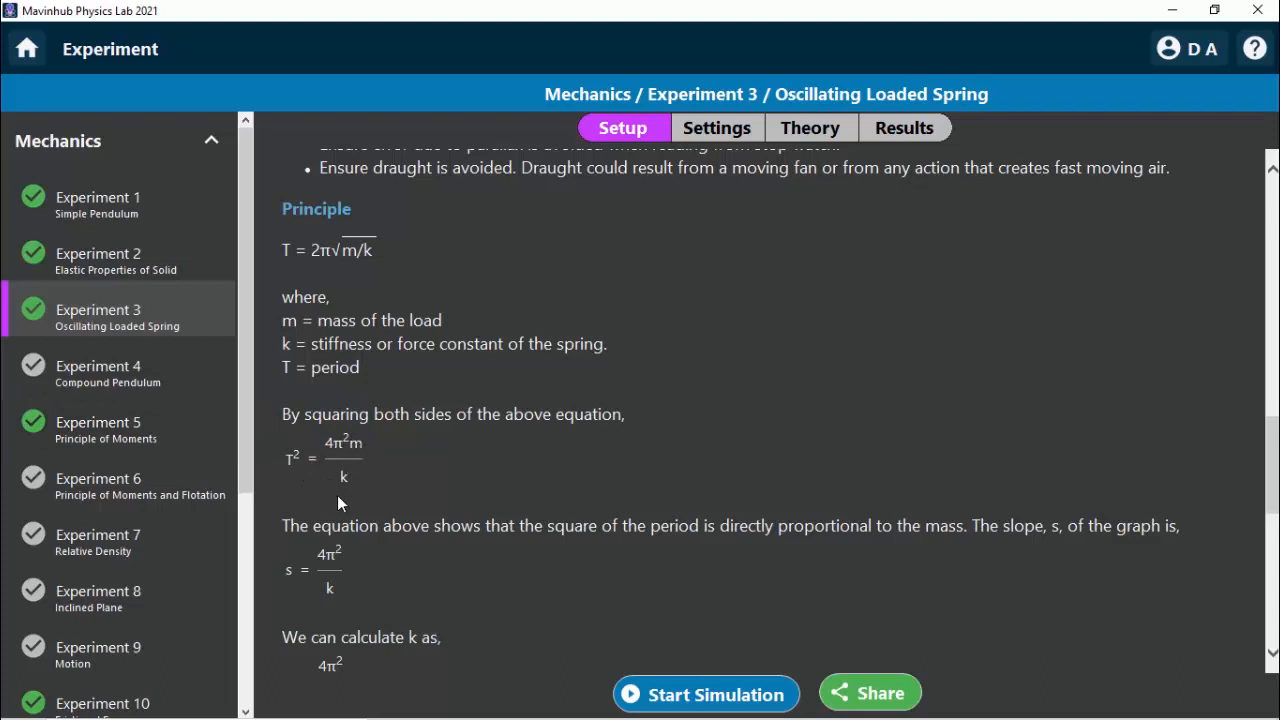
left_click_drag(385, 467, 267, 460)
left_click(418, 464)
left_click_drag(1272, 452, 1274, 468)
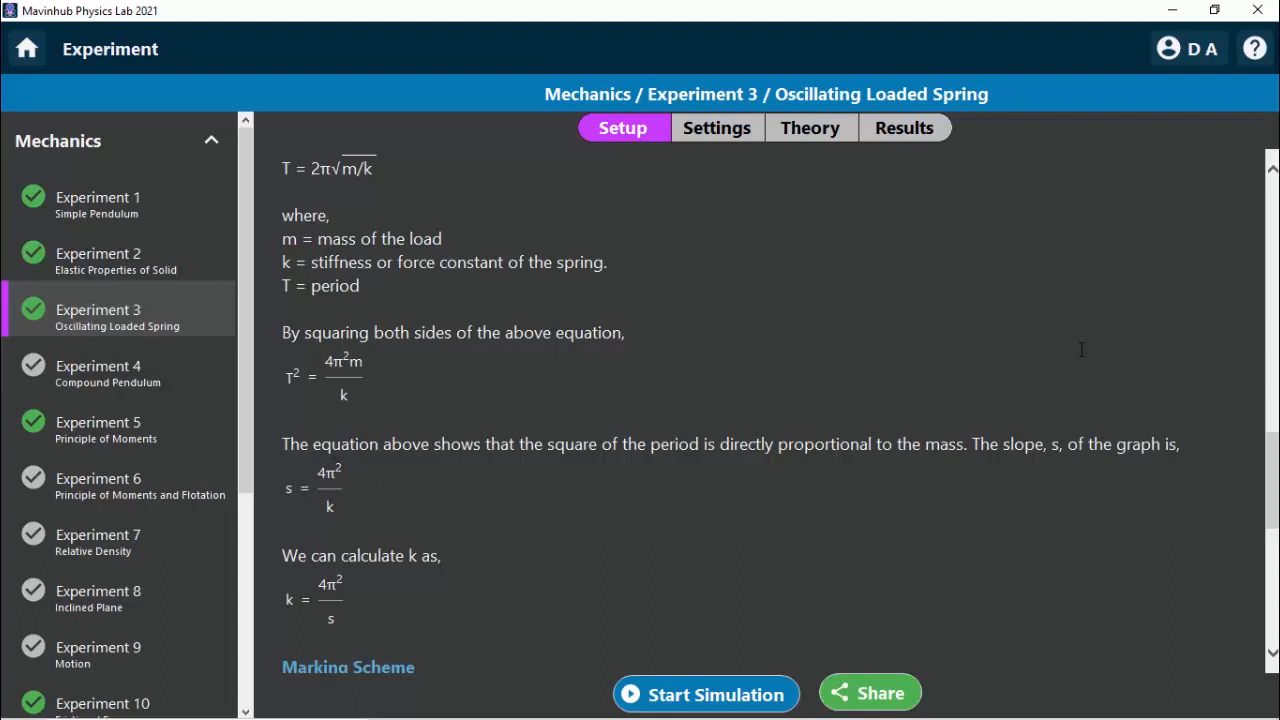
mouse_move(1273, 465)
left_mouse_down()
mouse_move(1273, 487)
mouse_move(1273, 474)
left_mouse_up()
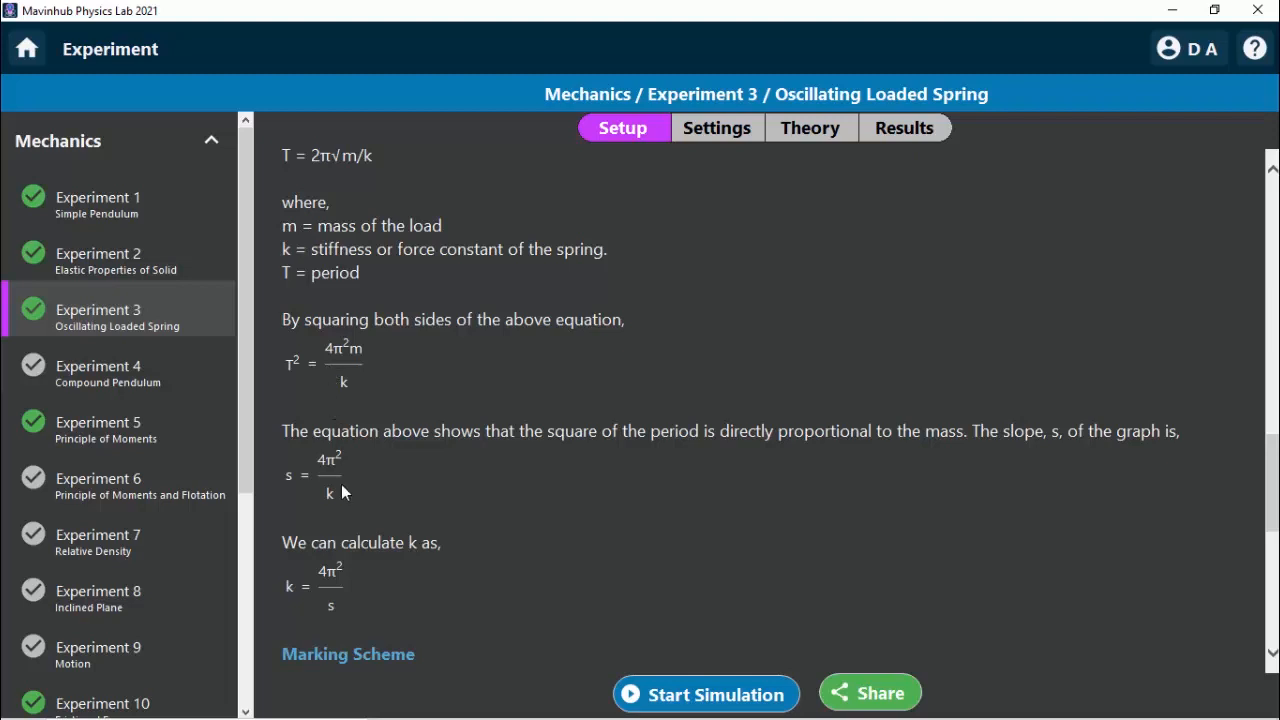
left_click_drag(325, 494, 335, 494)
left_click(320, 590)
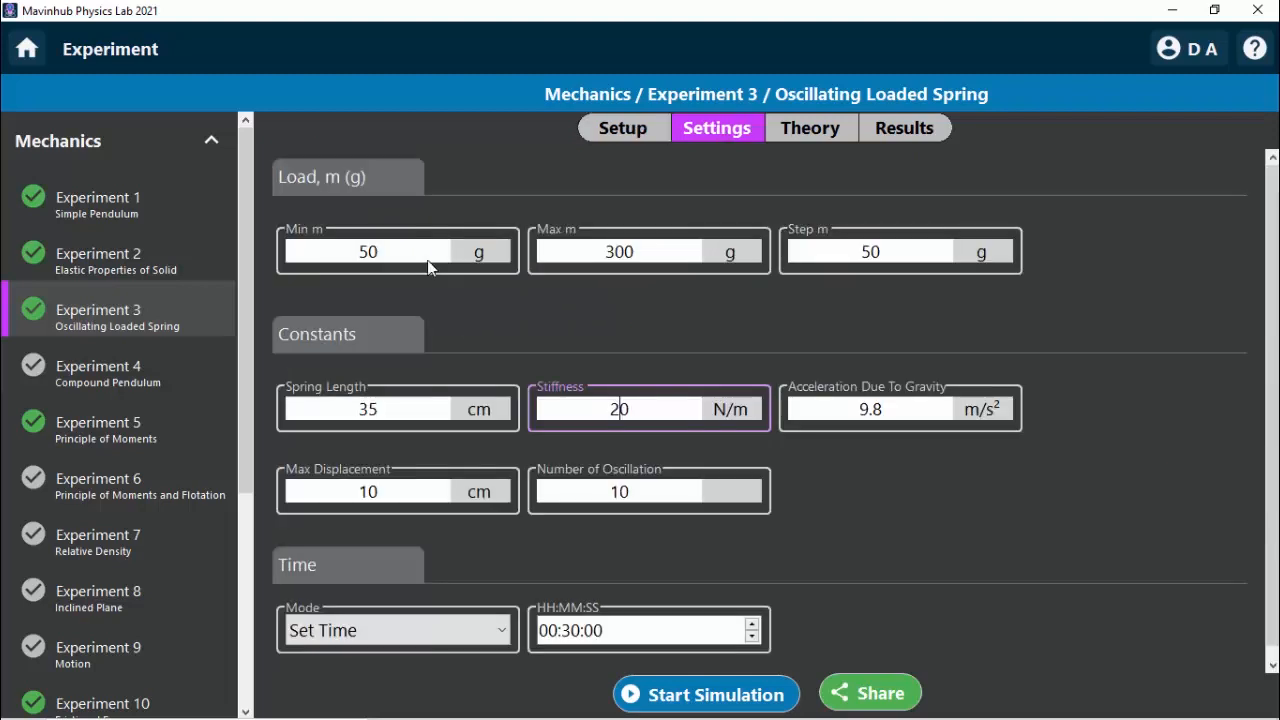
Step: In the experiment's settings, choose the Earth preset of 9.8 m/s² for acceleration due to gravity
left_click(424, 248)
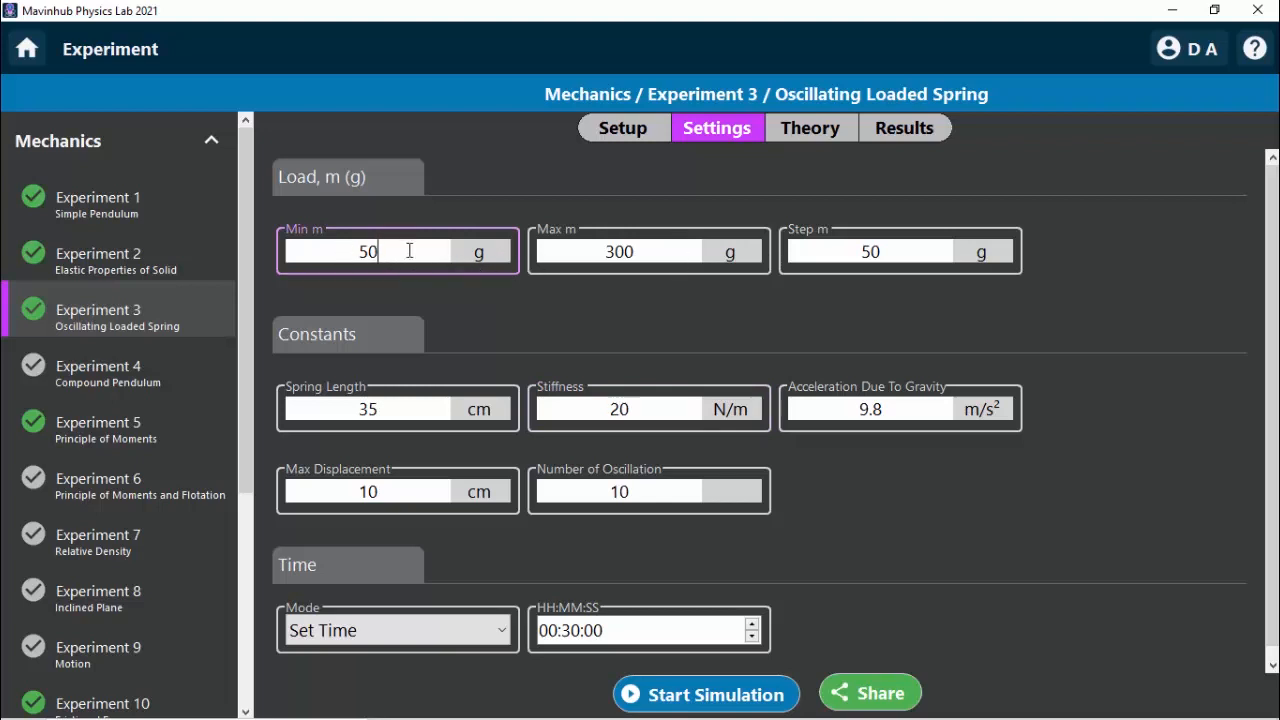
left_click(647, 252)
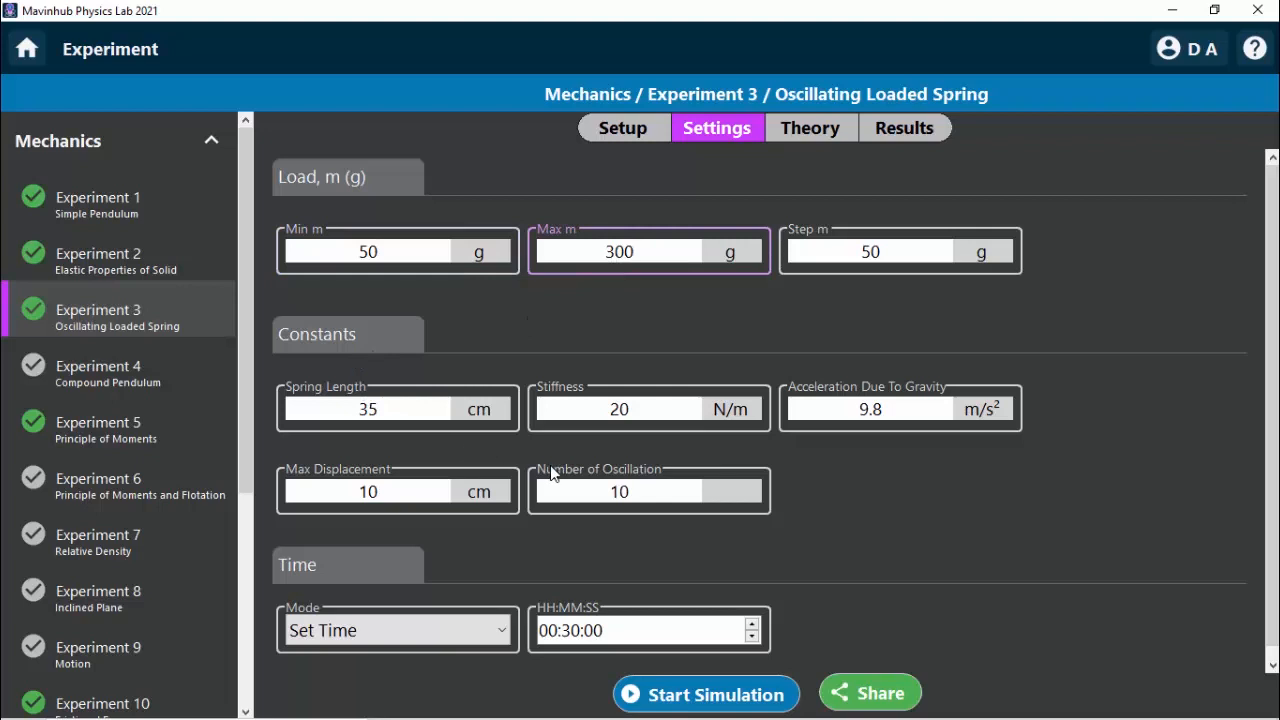
left_click(639, 411)
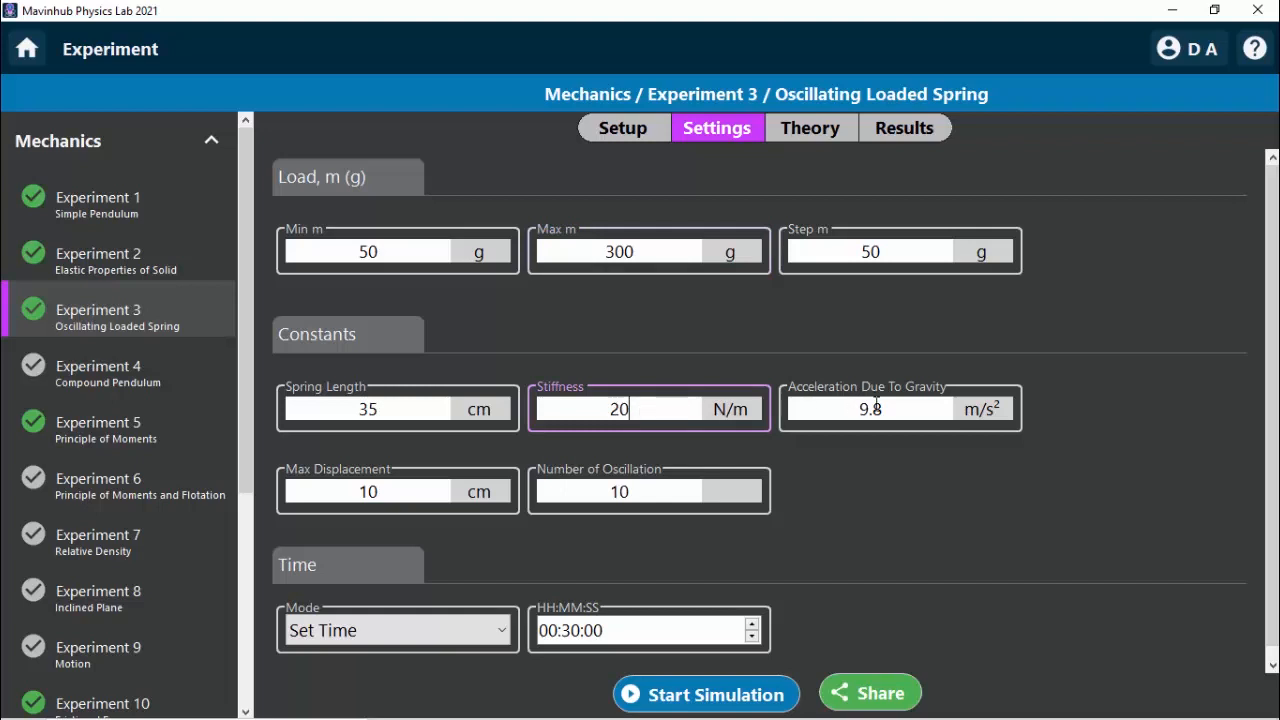
left_click(876, 404)
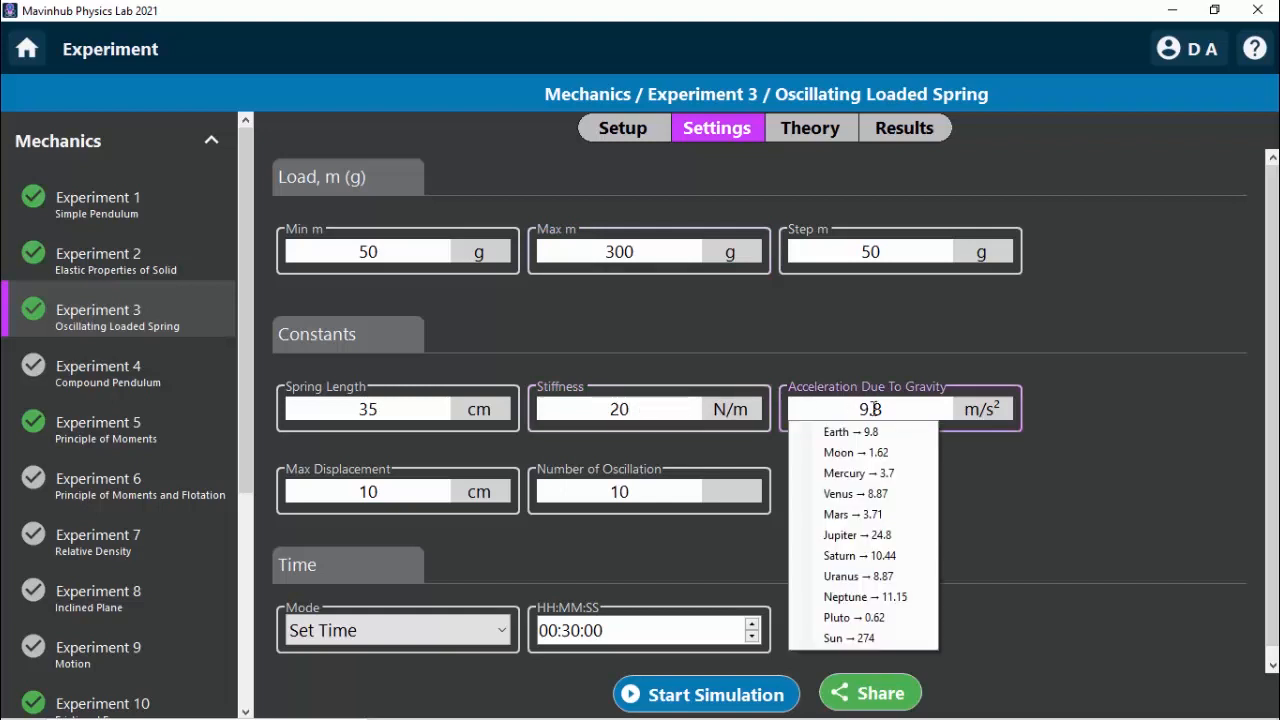
left_click(850, 432)
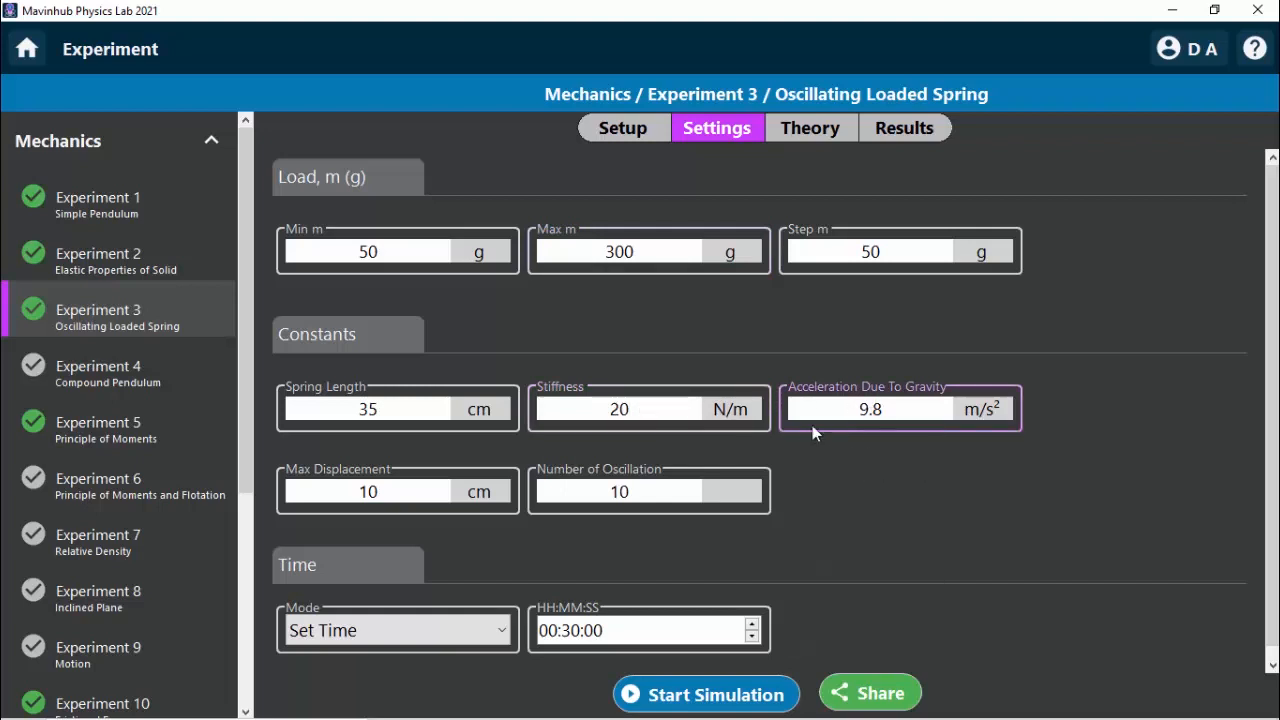
Step: Set the spring stiffness to 10 N/m and check the maximum displacement and number of oscillations
left_click(660, 406)
key("BackSpace")
type("1")
left_click(393, 489)
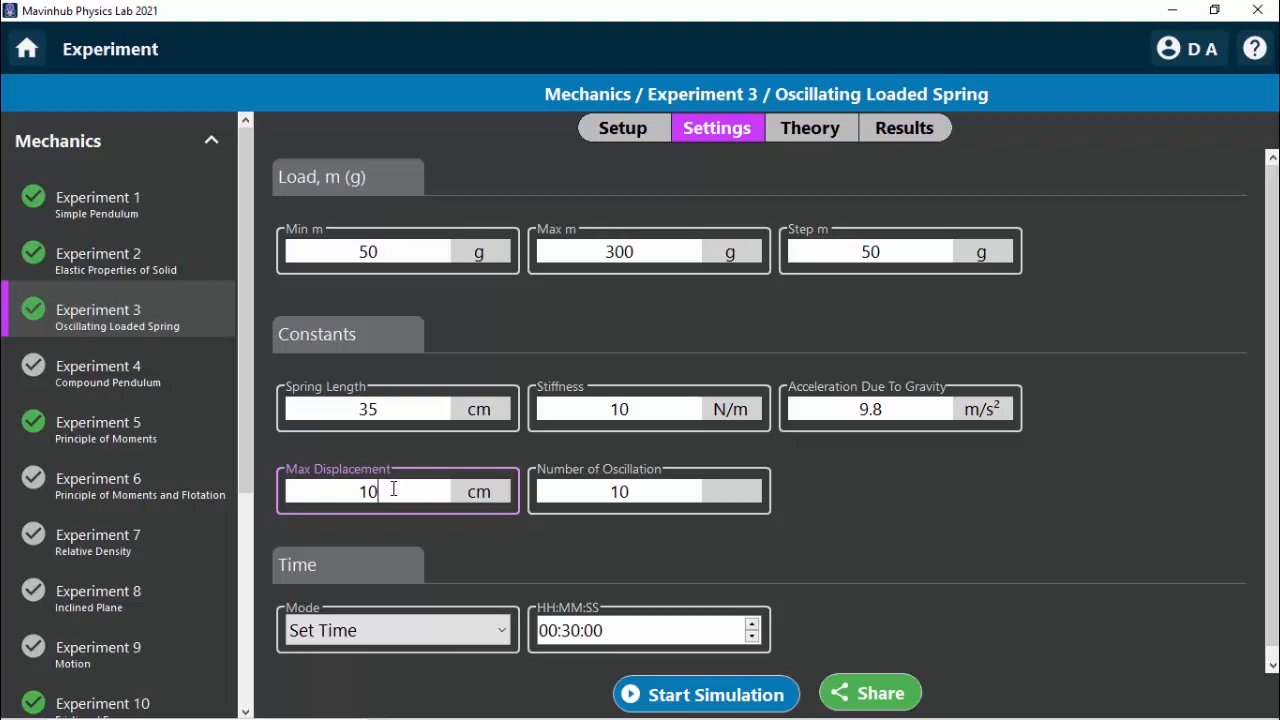
left_click(646, 491)
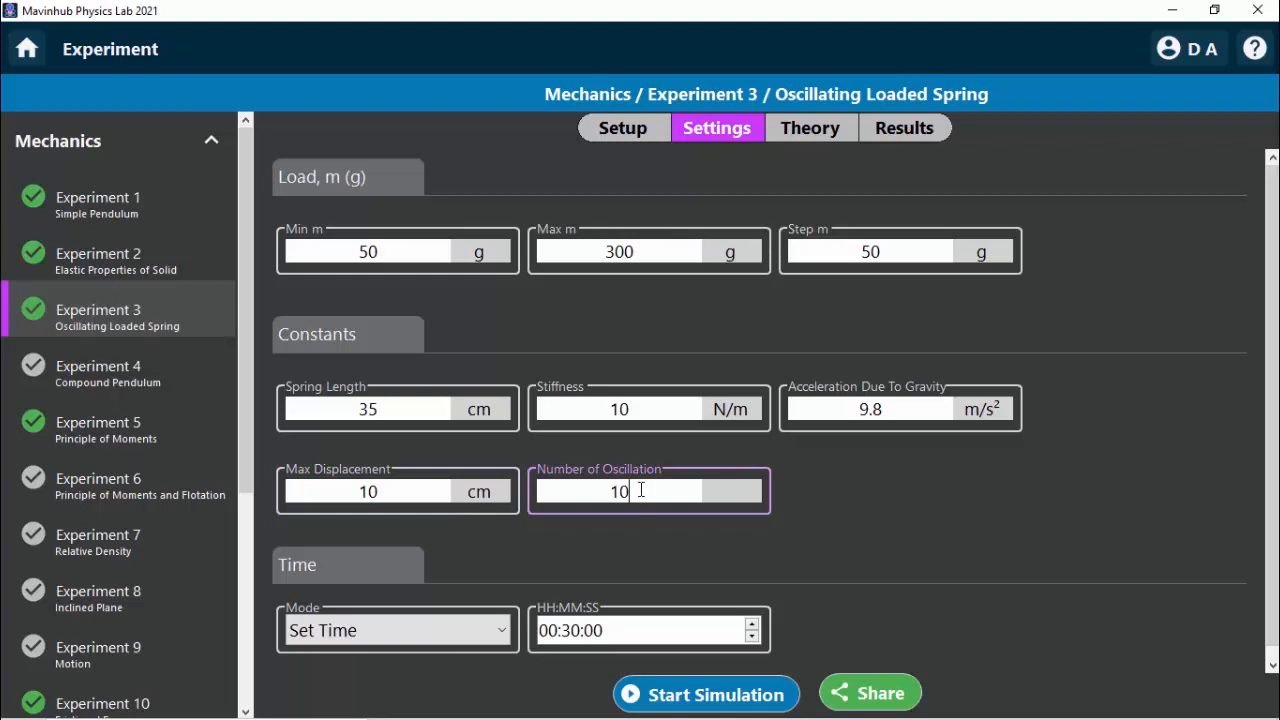
left_click_drag(617, 487, 636, 486)
left_click(636, 486)
Step: Set the maximum load to 130 g and the load step to 20 g
left_click(412, 251)
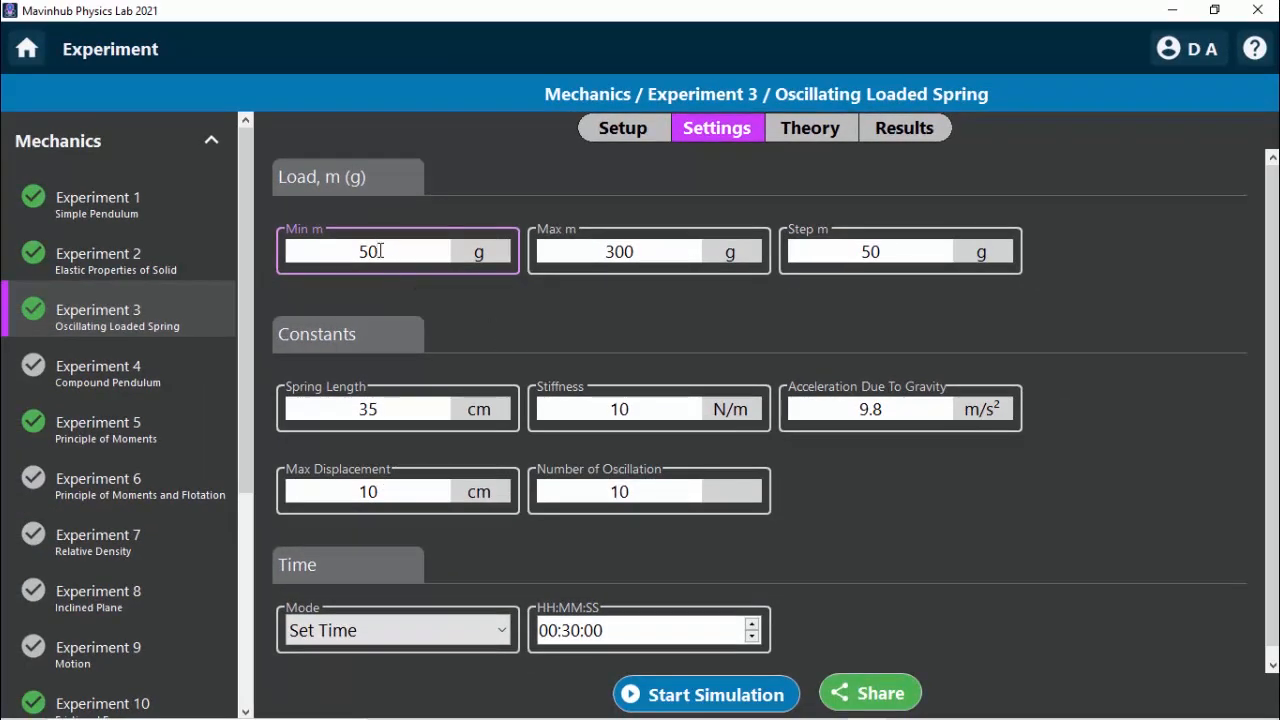
left_click(626, 251)
double_click(626, 251)
type("130")
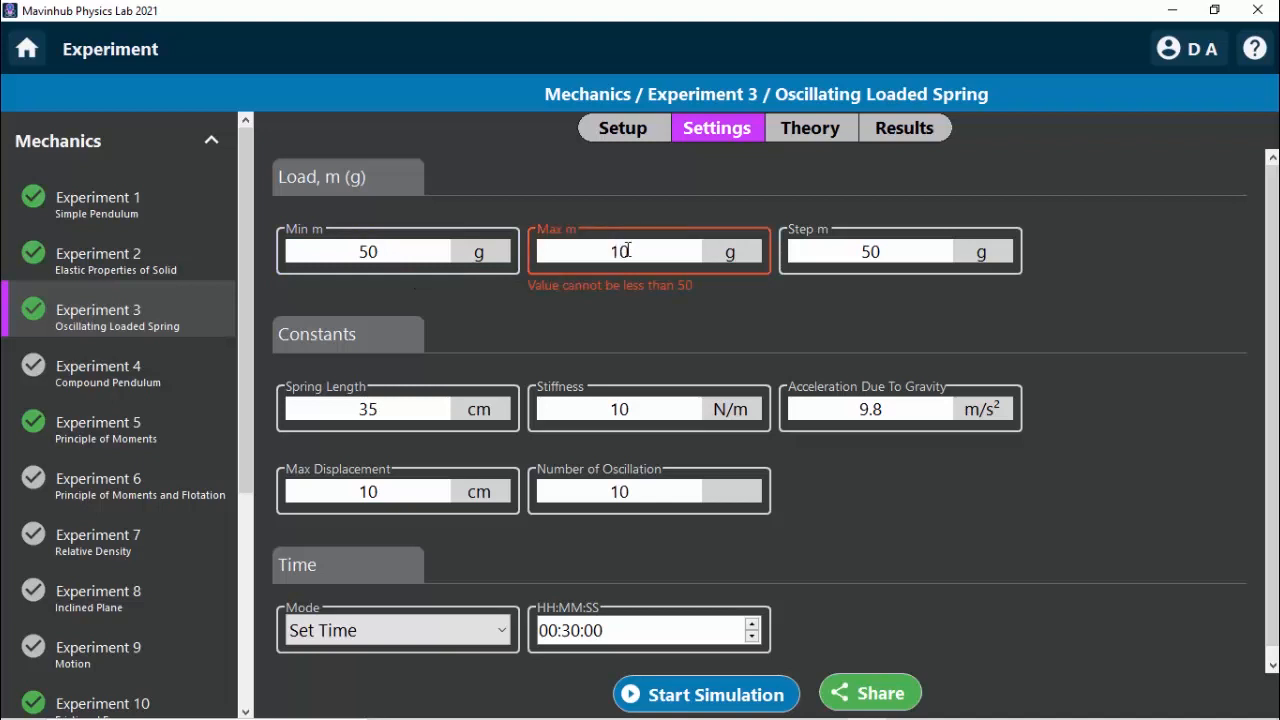
left_click(866, 251)
key("BackSpace")
type("2")
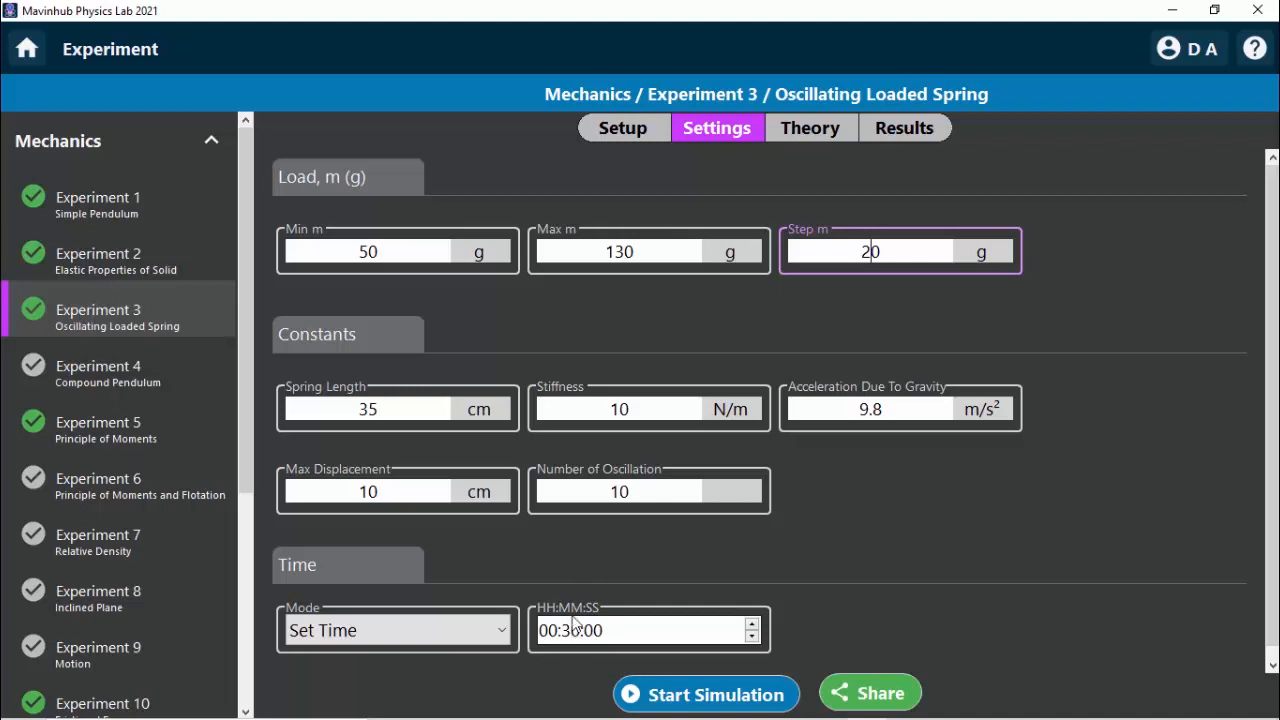
Step: Return to the experiment setup, start the simulation and open its readings table
left_click(608, 135)
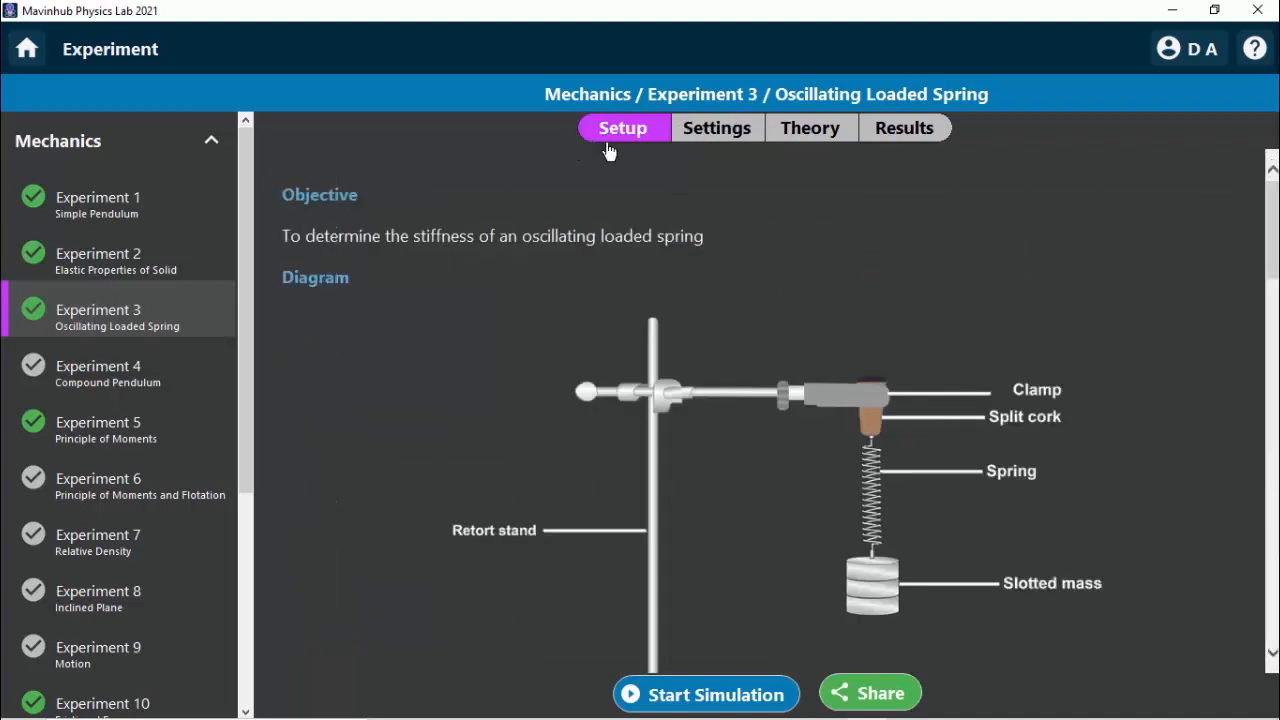
left_click(716, 695)
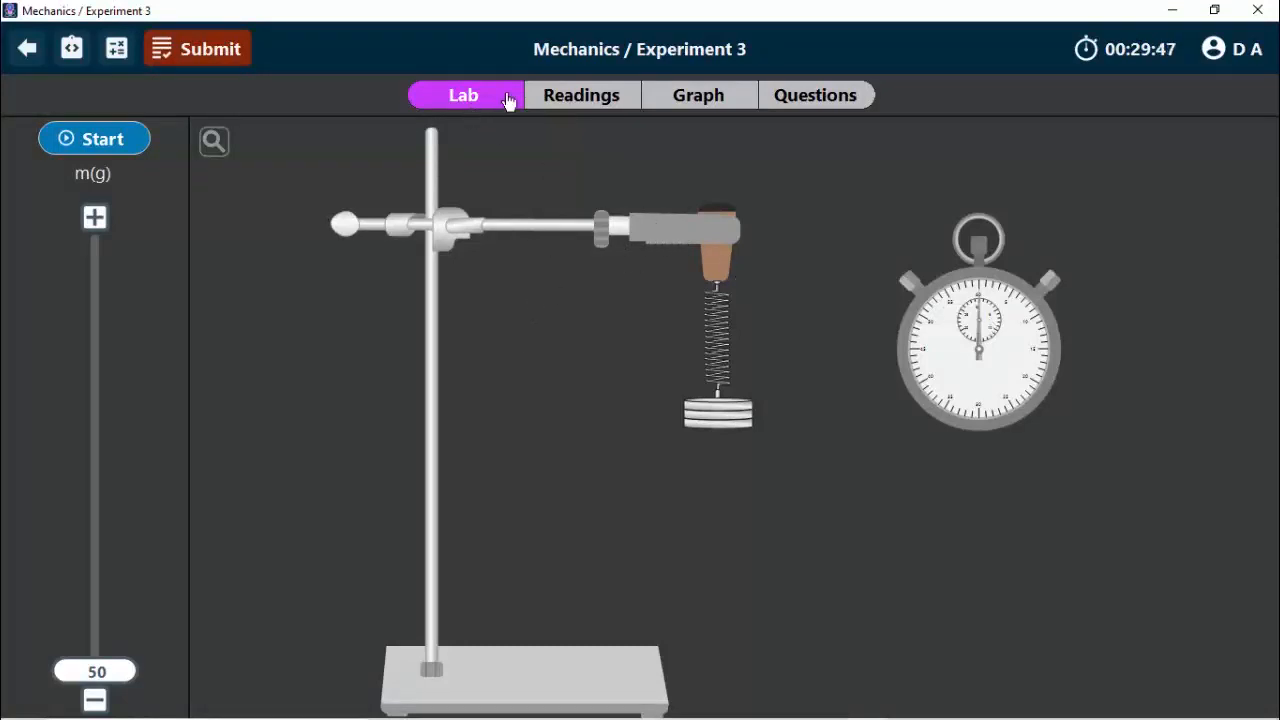
left_click(549, 95)
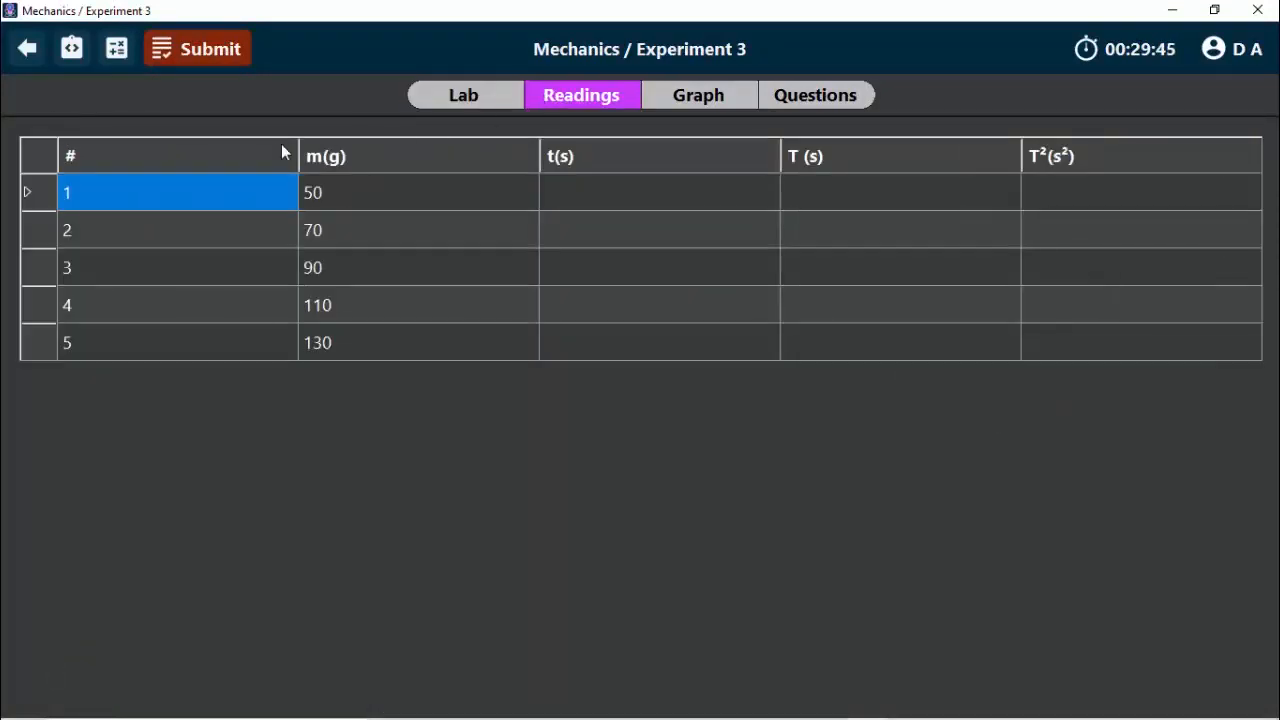
Step: Examine the readings table's five mass values and the t and T columns for the first row
left_click(389, 190)
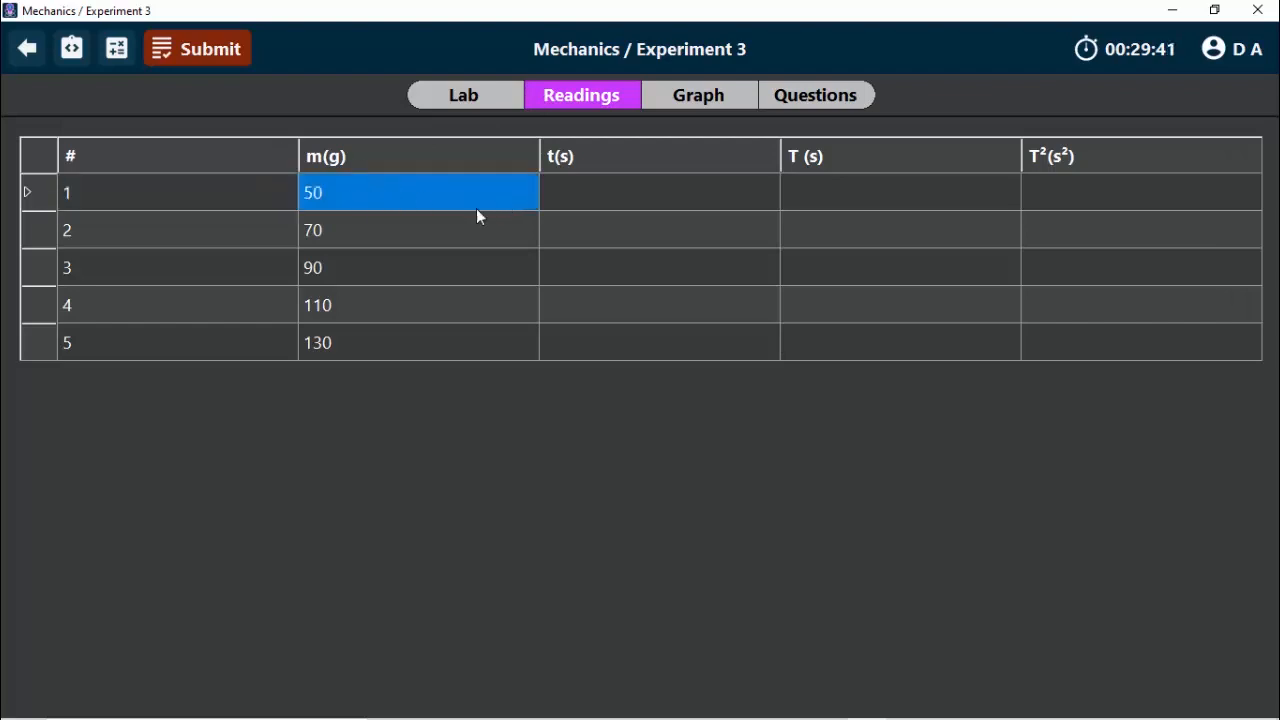
left_click(435, 235)
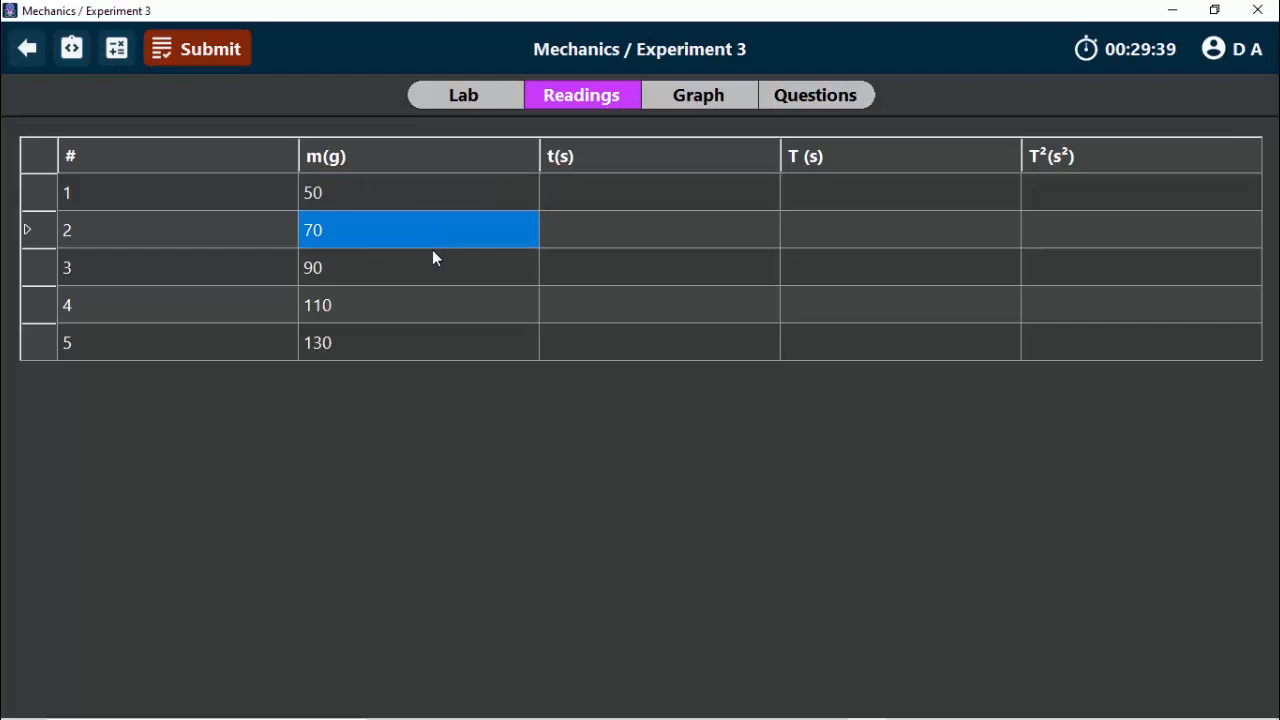
left_click(435, 269)
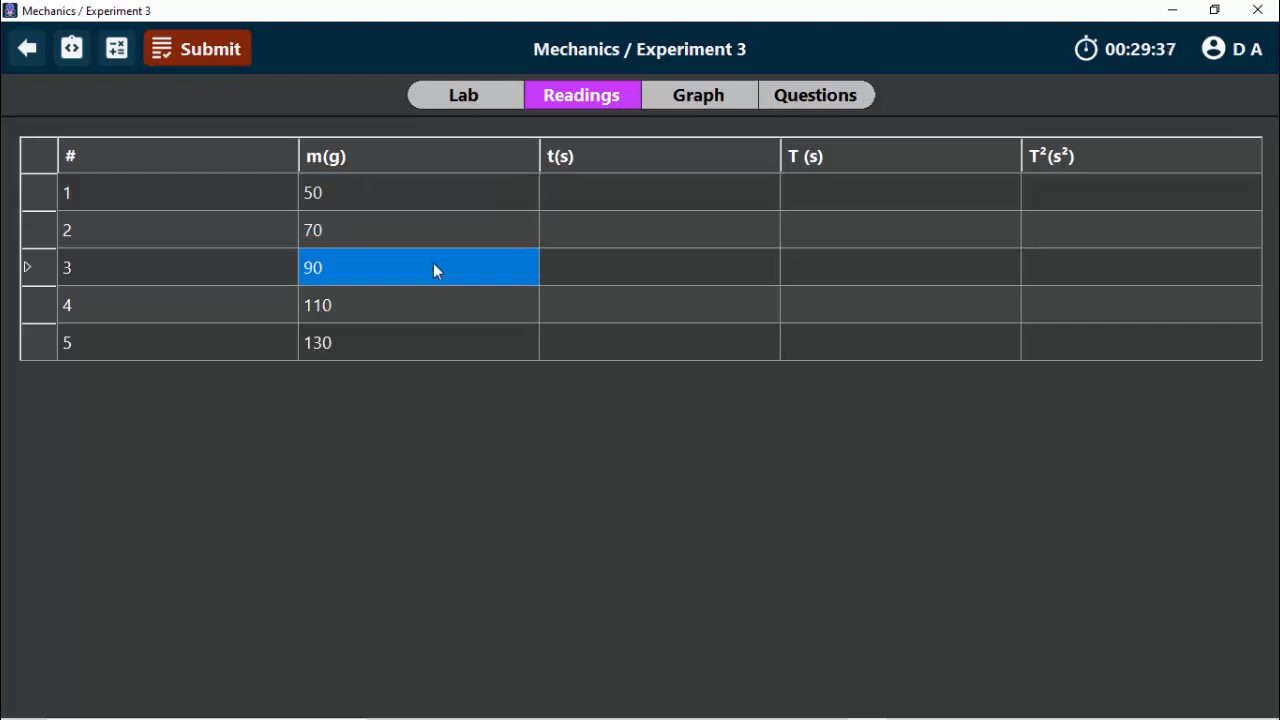
left_click(434, 317)
left_click(437, 346)
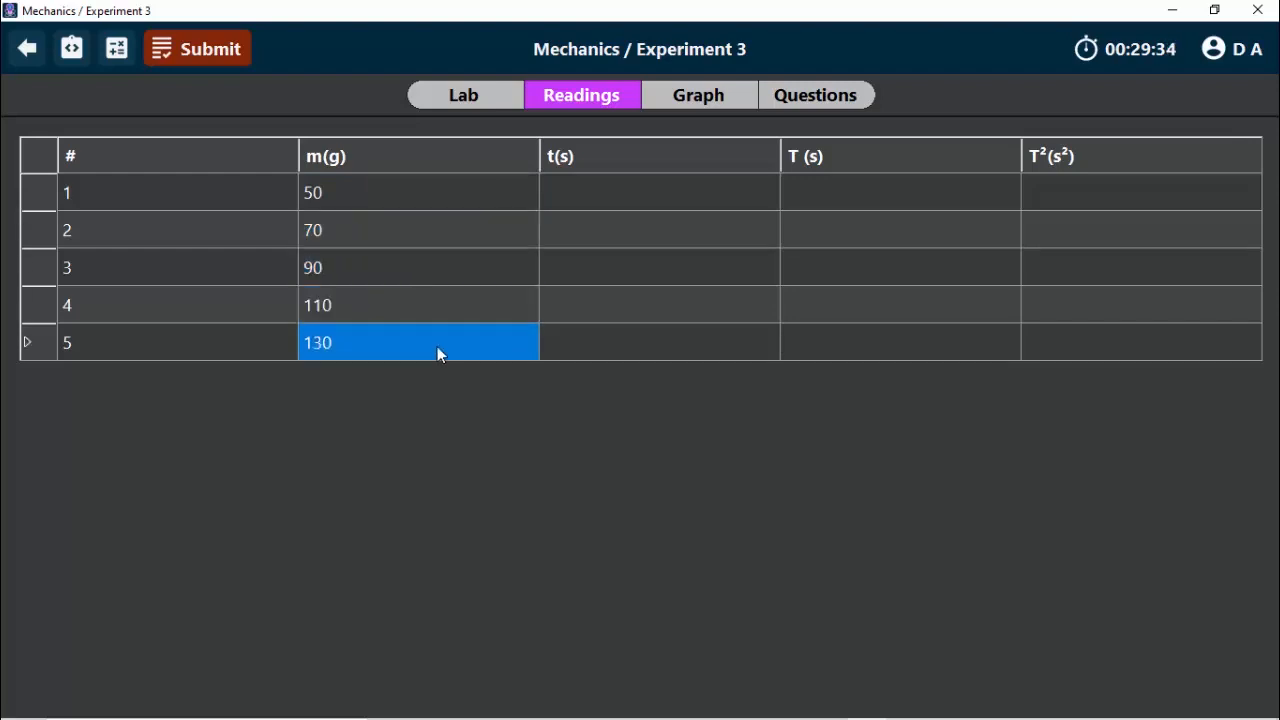
left_click(619, 189)
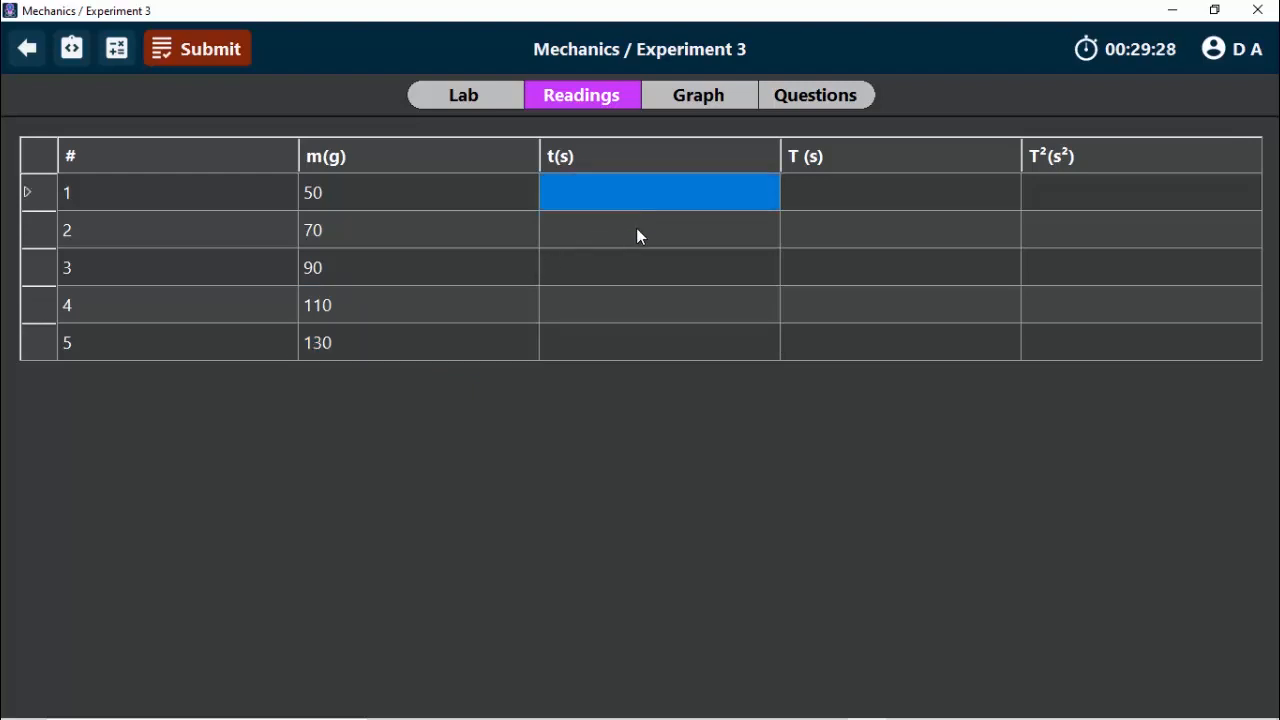
left_click(838, 193)
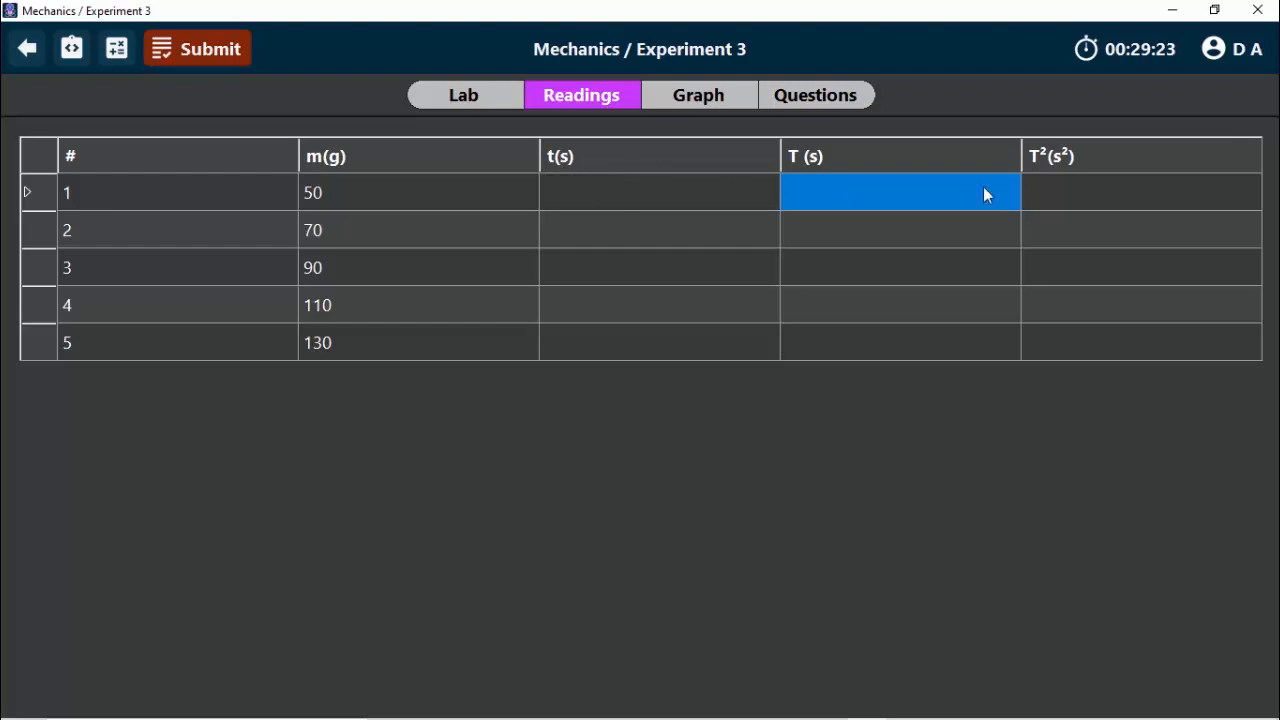
Step: Return to the lab, run and stop a first oscillation of the 50 g load, and try the magnifier on the apparatus
left_click(1083, 201)
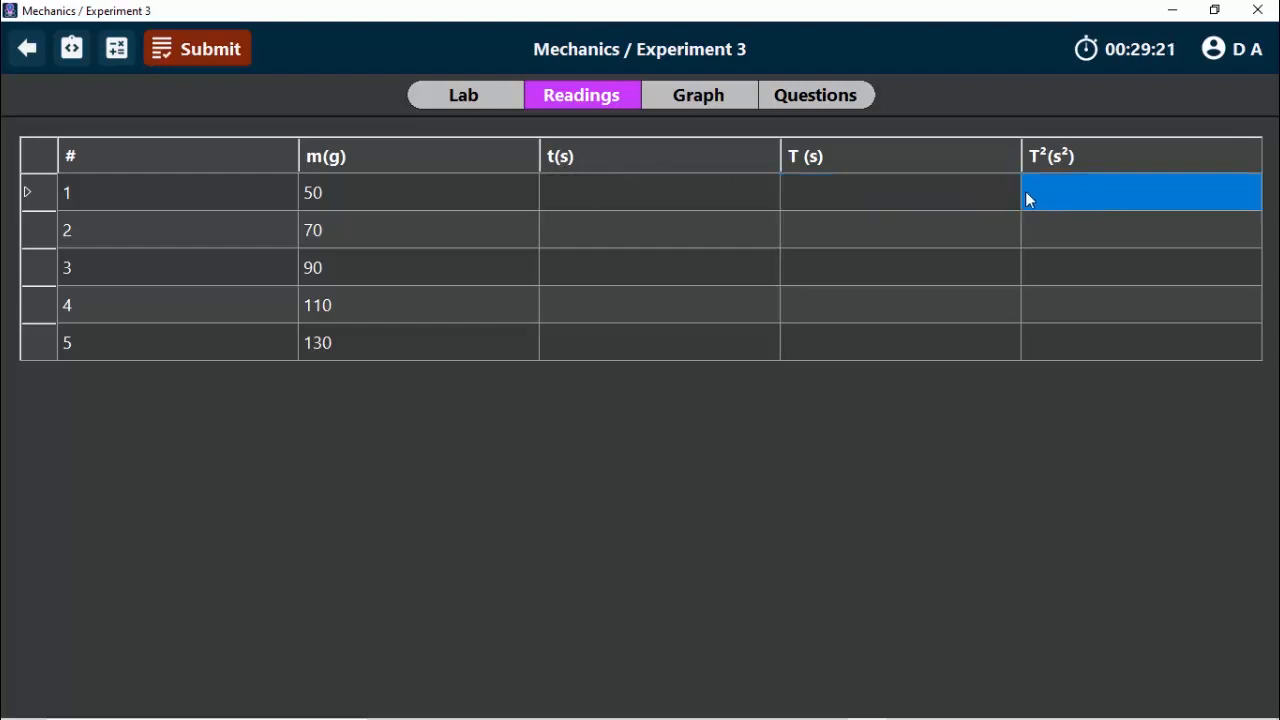
left_click(465, 100)
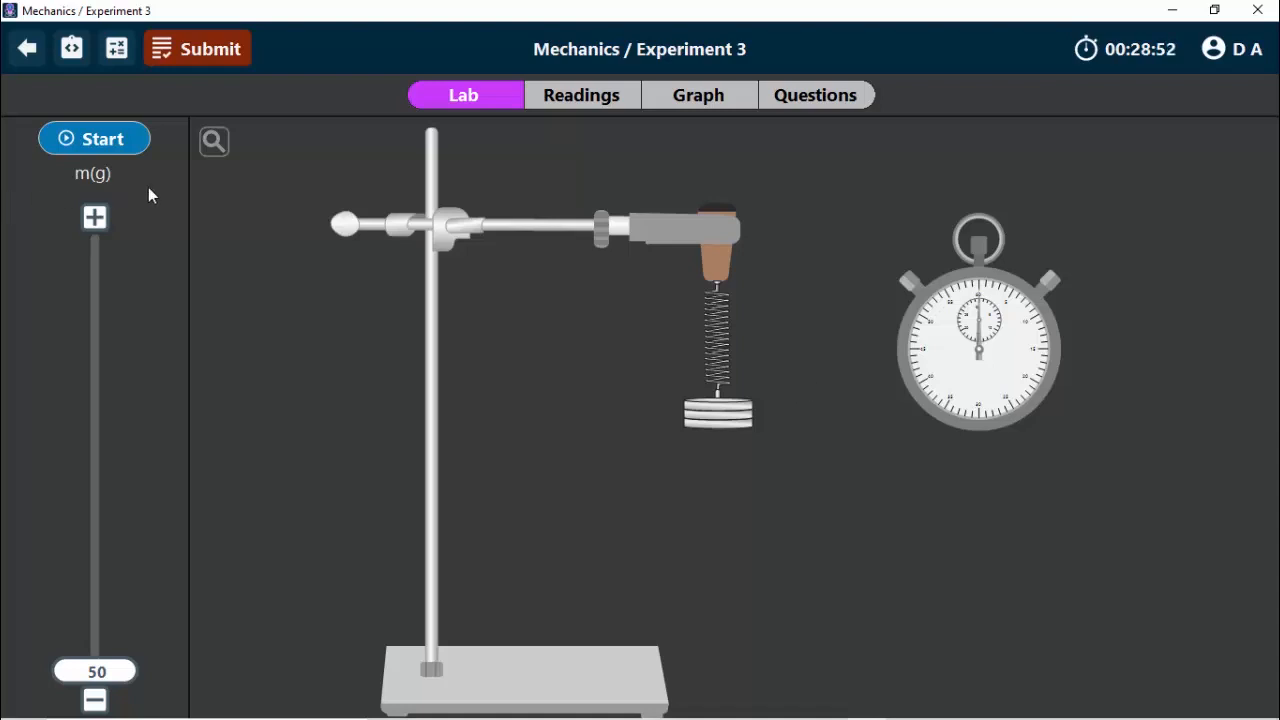
left_click(110, 141)
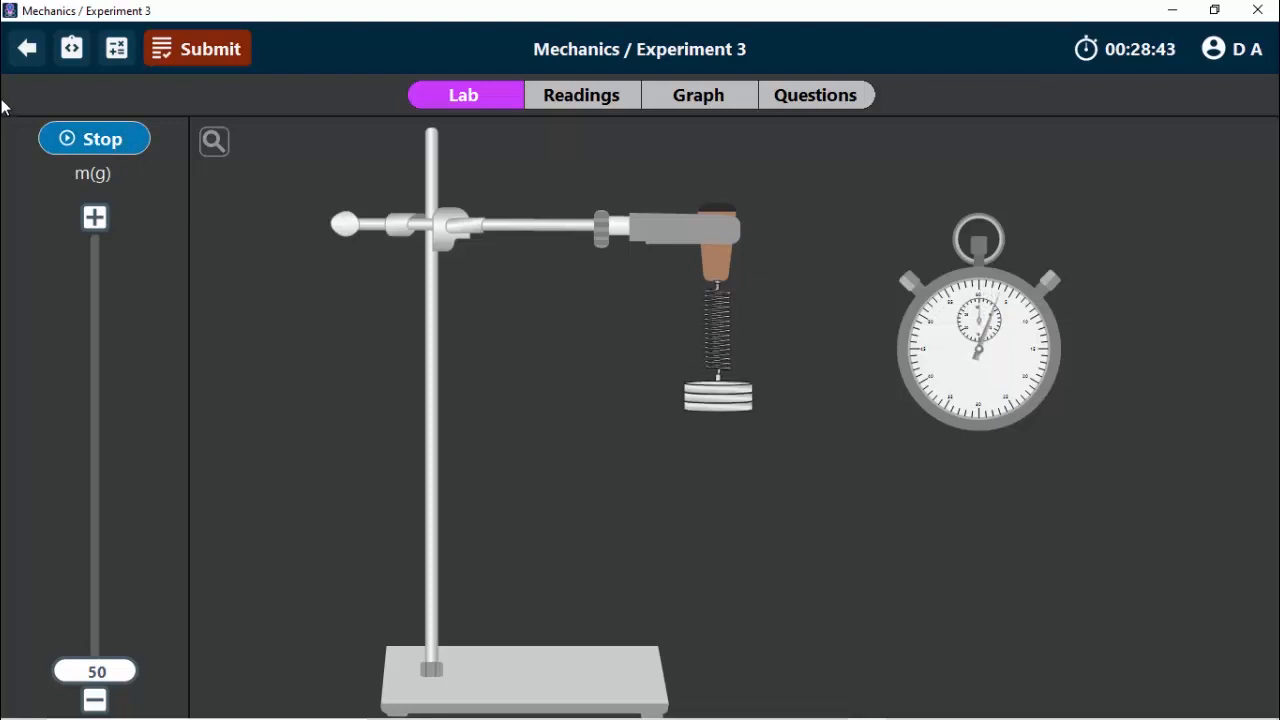
left_click(119, 143)
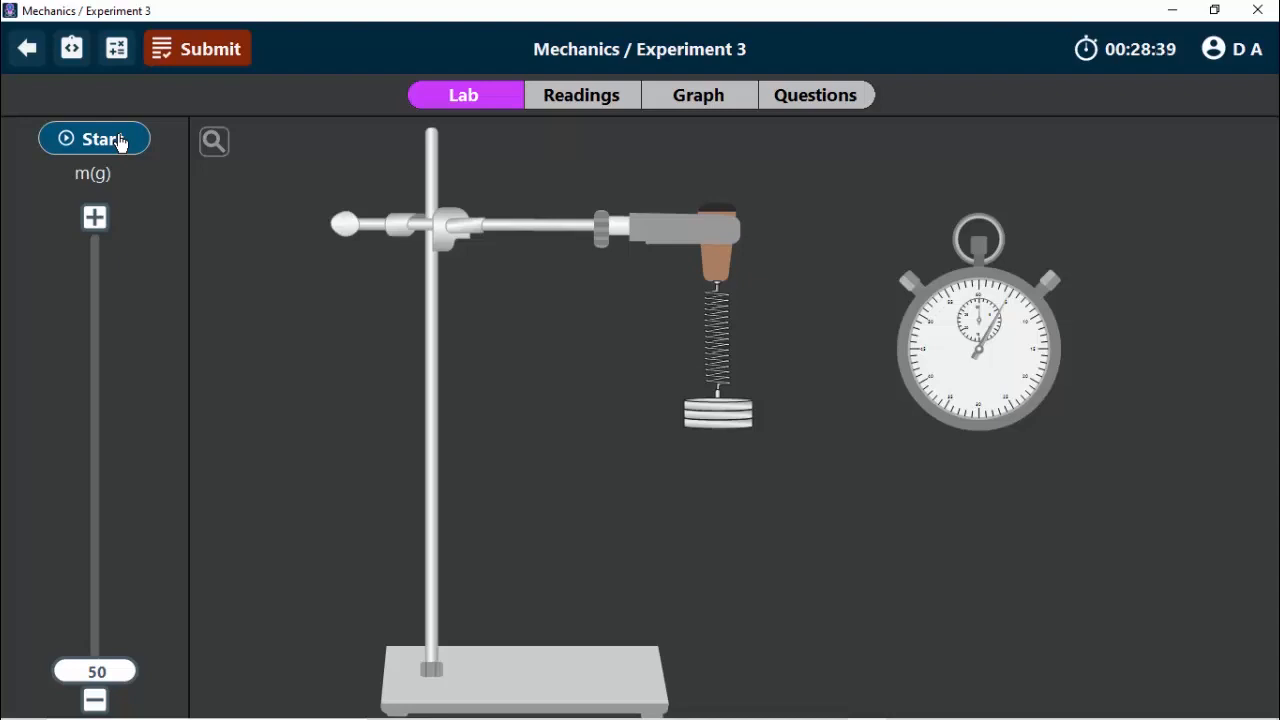
left_click(212, 141)
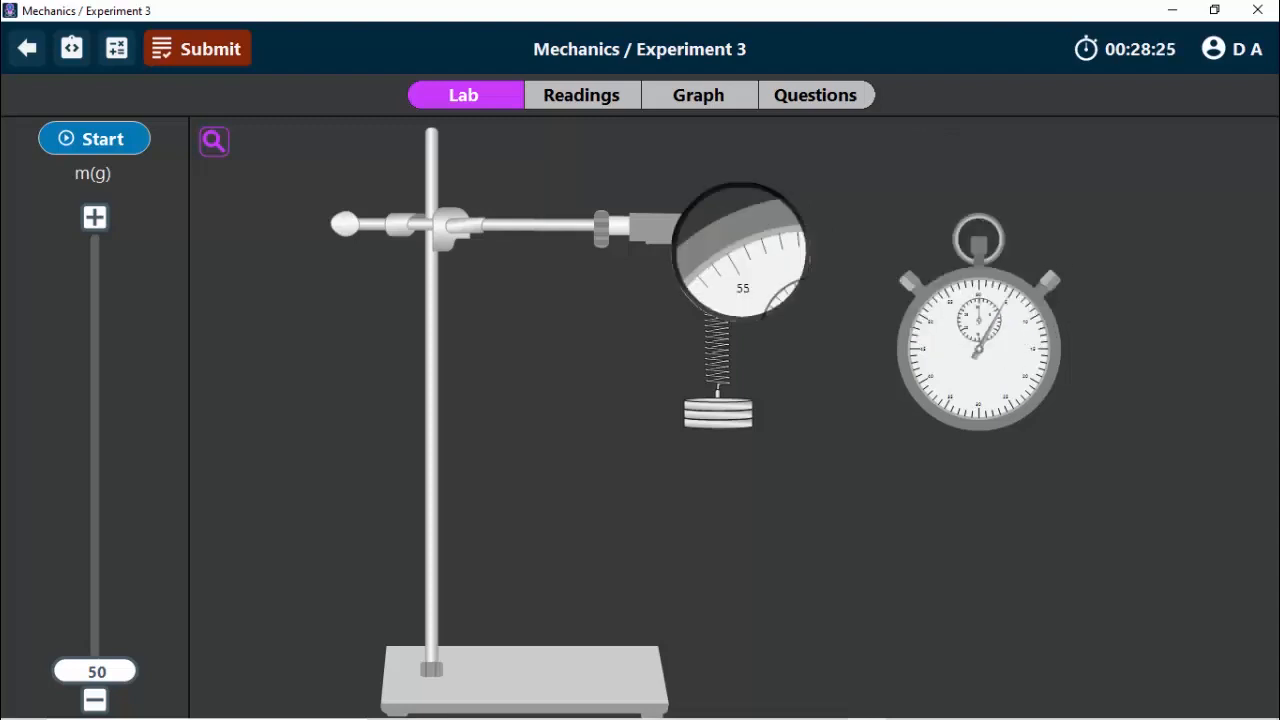
left_click(213, 144)
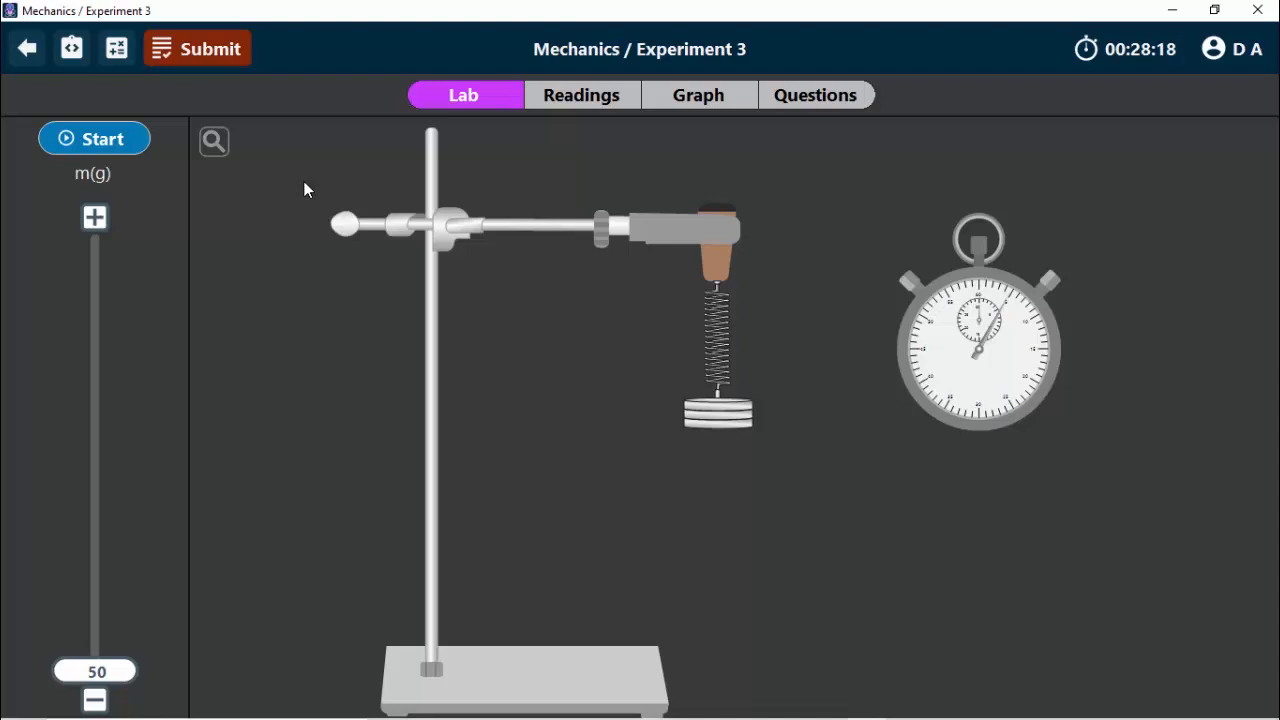
Step: Repeat the 50 g oscillation run, stop it, and read the elapsed time on the stopwatch with the magnifier
left_click(112, 151)
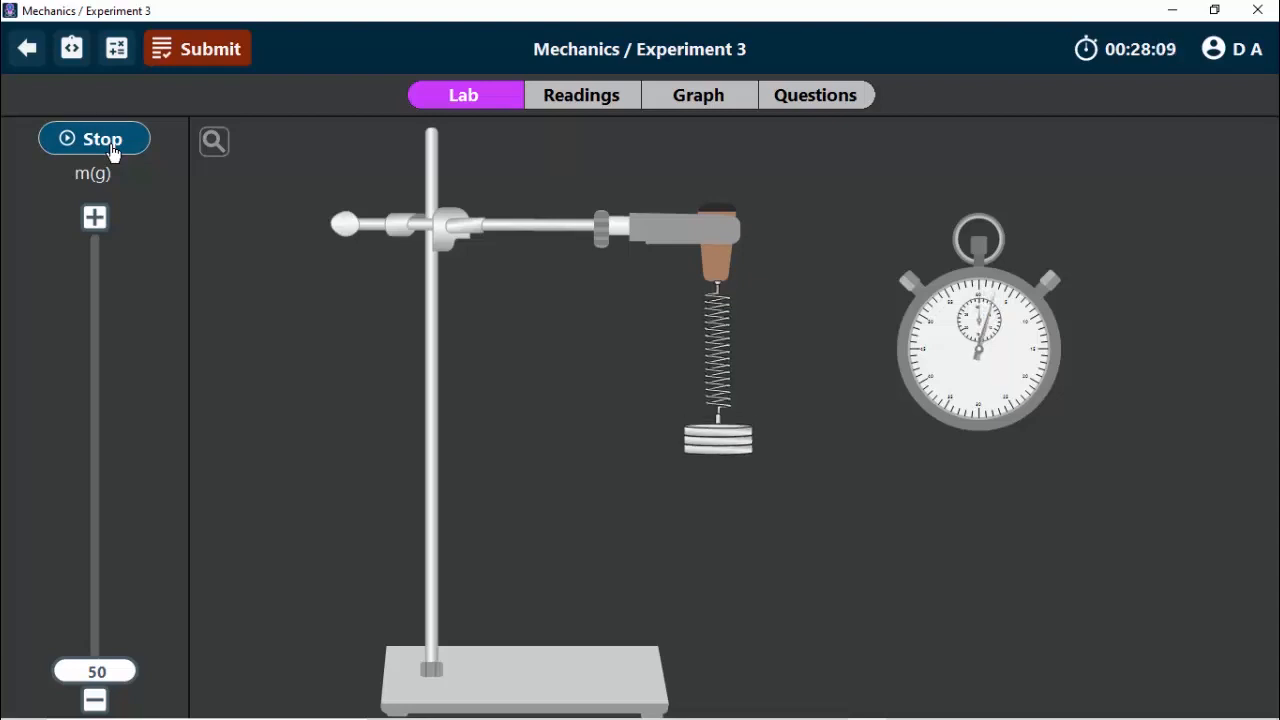
left_click(96, 139)
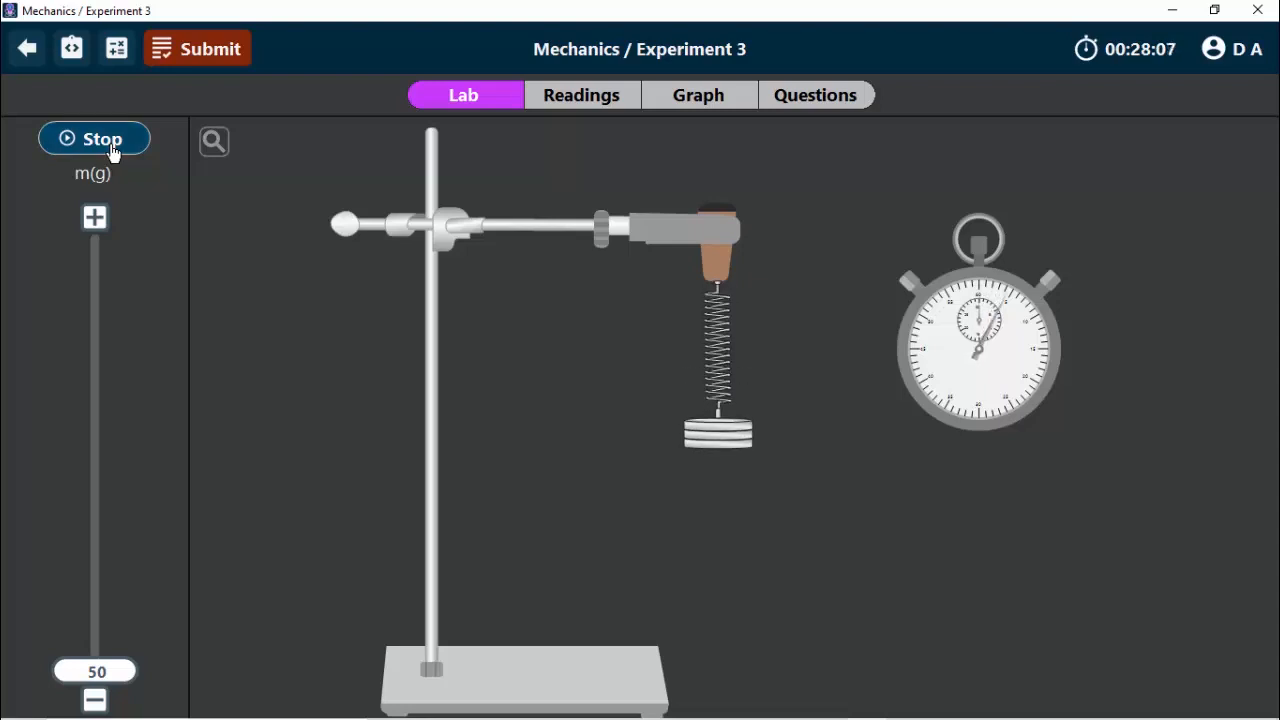
left_click(211, 147)
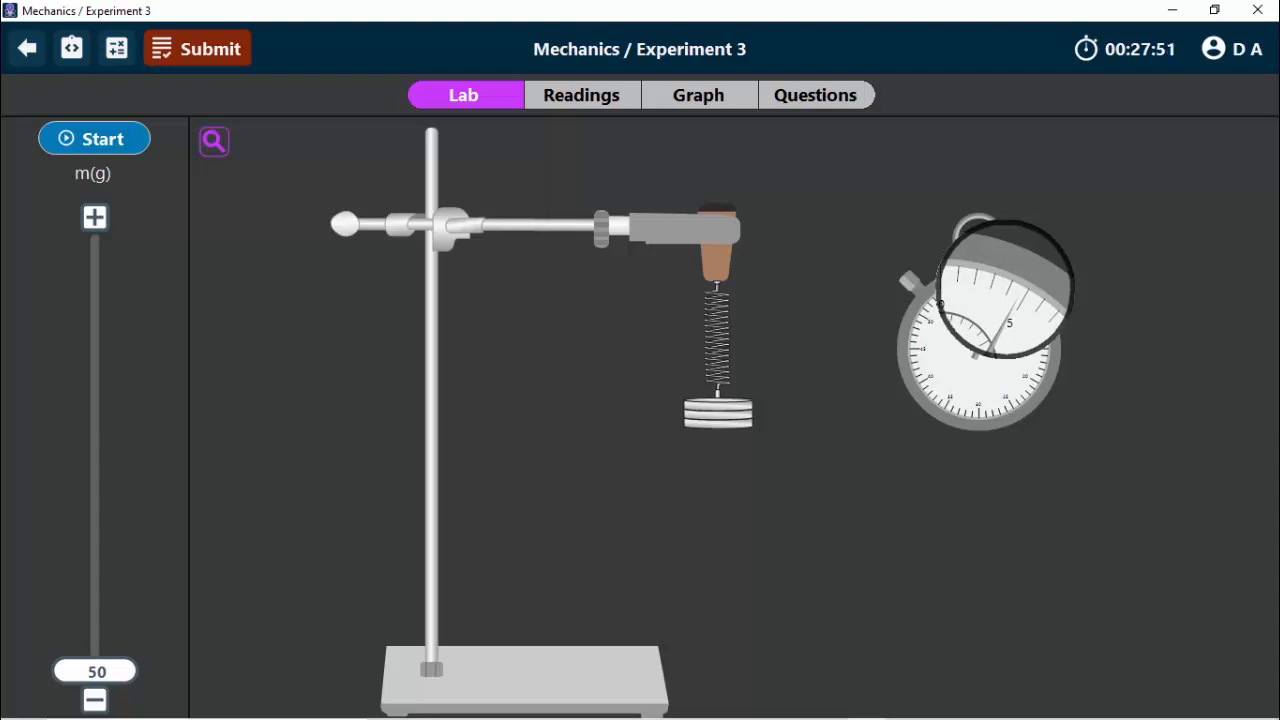
left_click(212, 150)
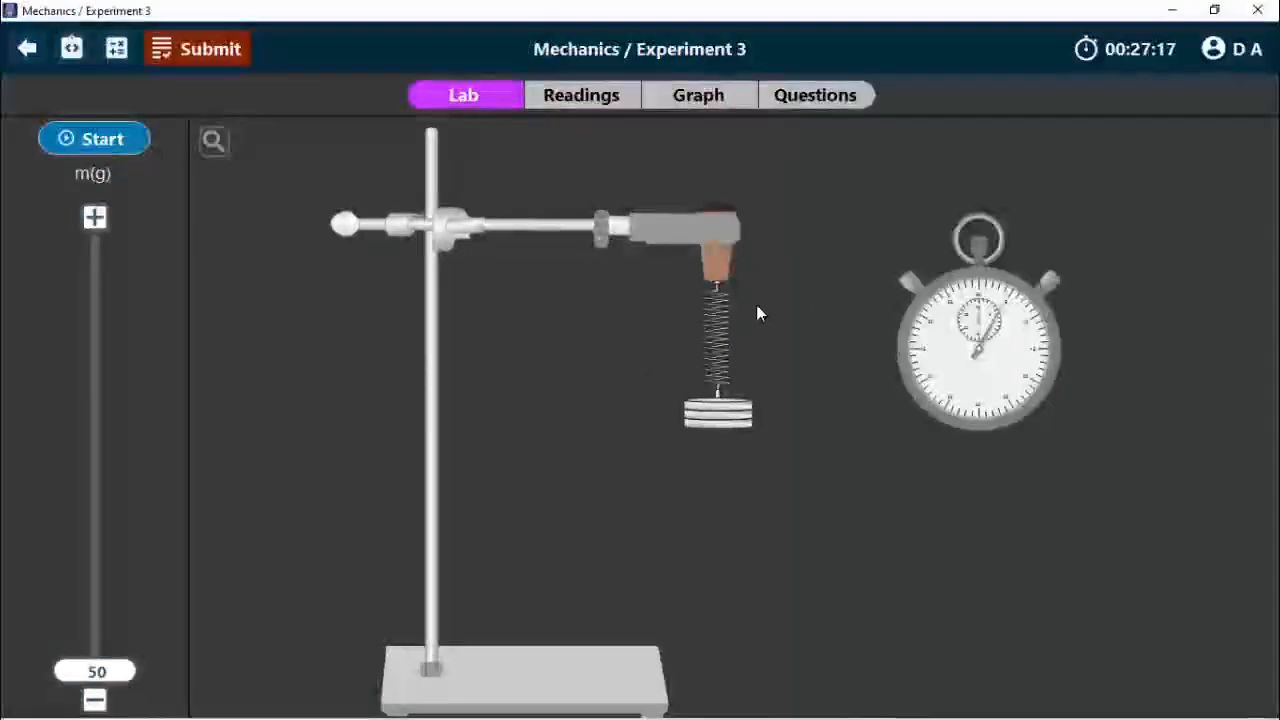
Step: Enter 4.8 as the time t for the 50 g row of the readings table
left_click(584, 103)
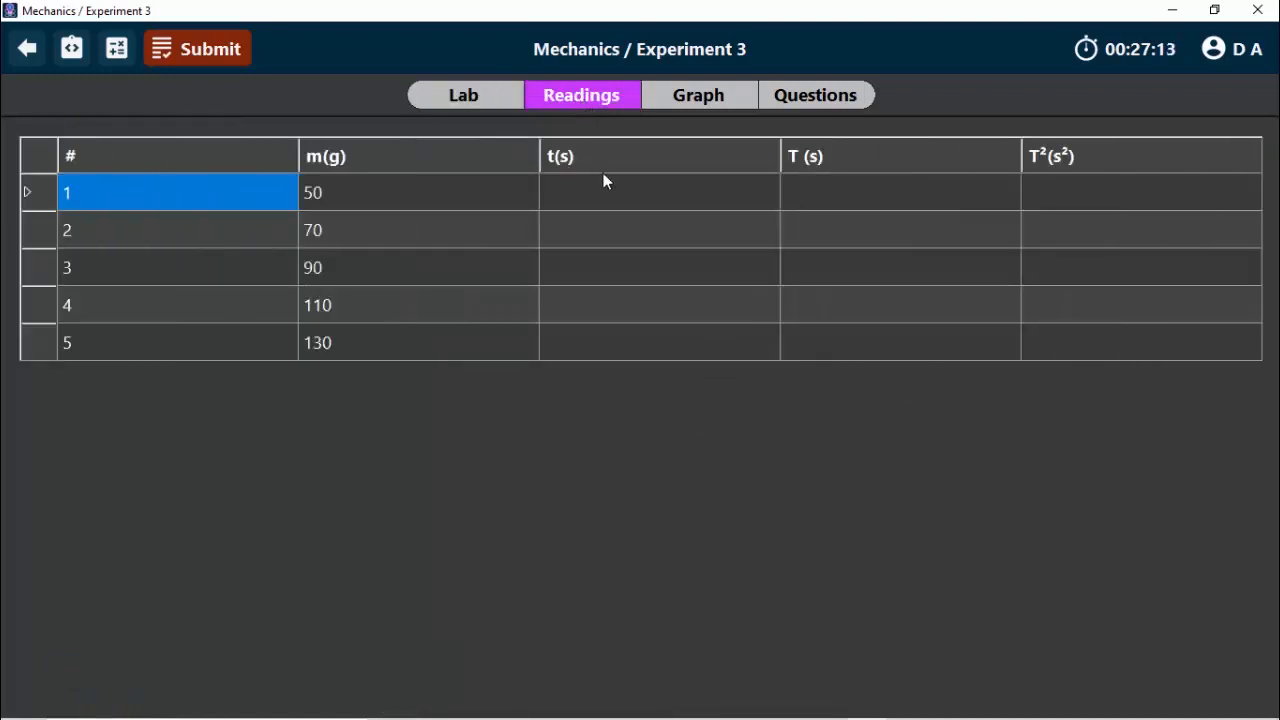
left_click(609, 190)
type("4.8")
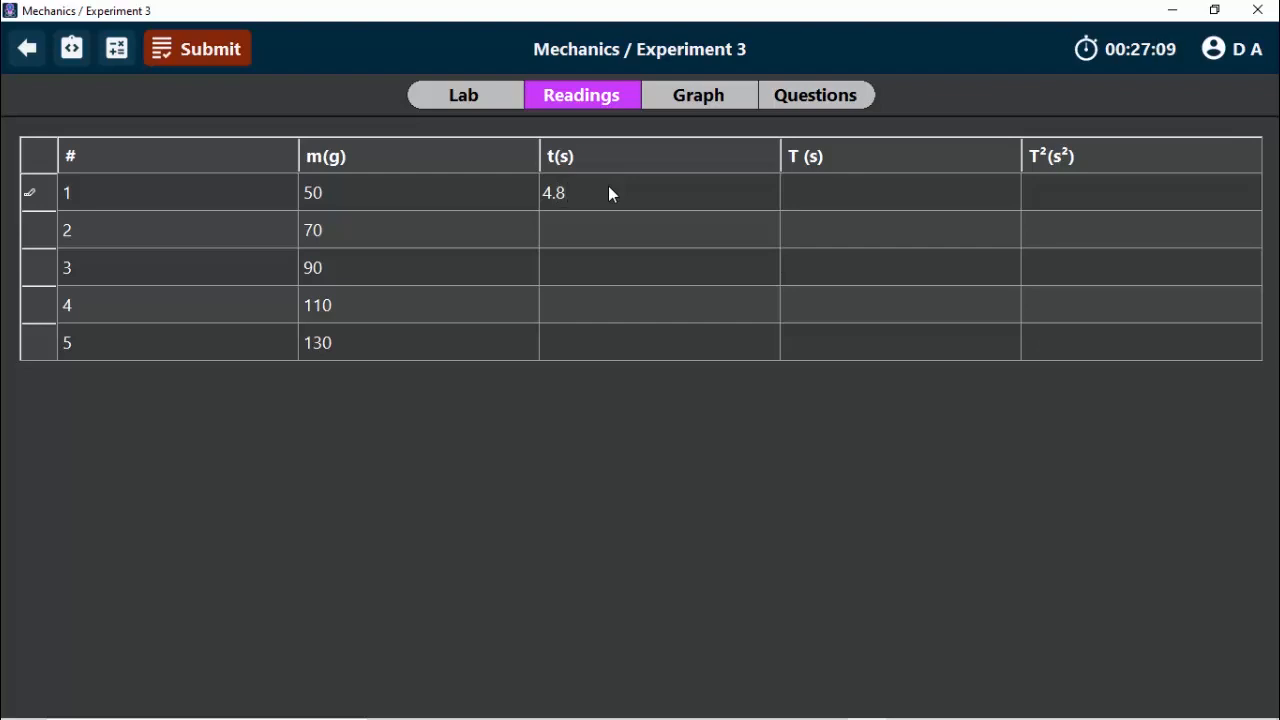
left_click(838, 200)
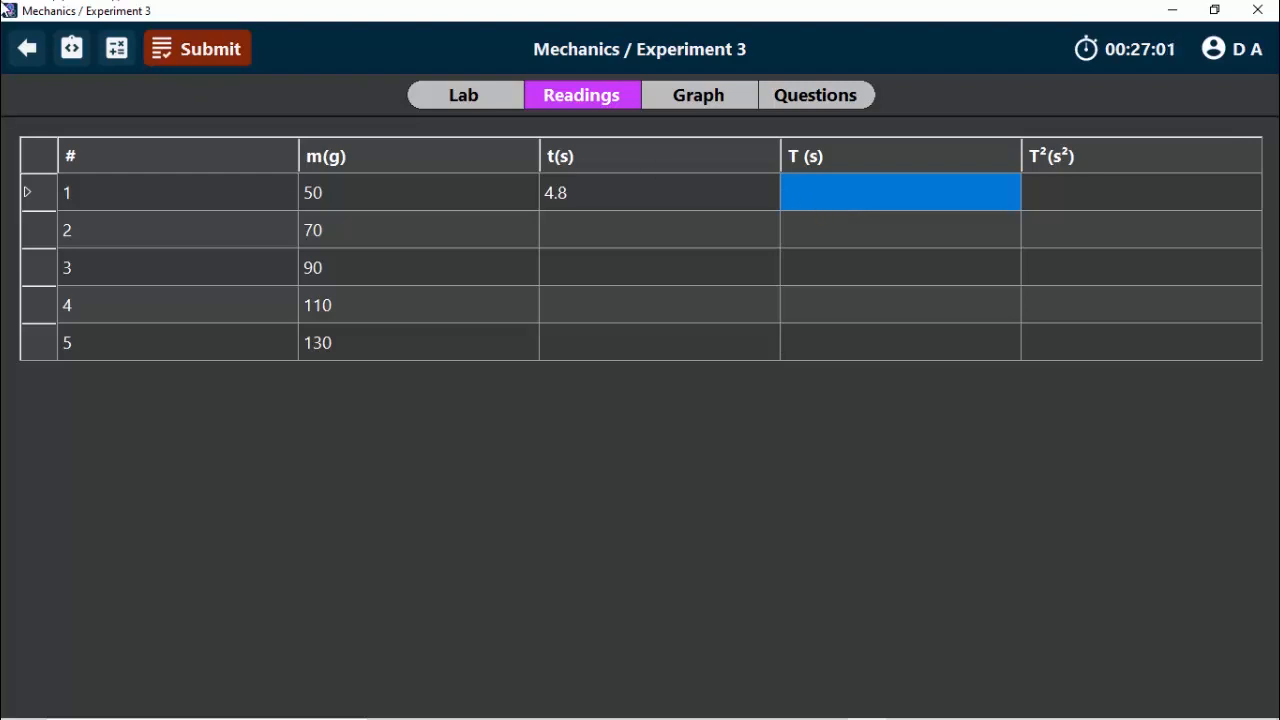
Step: Check the instructions for the period formula and the number of oscillations, and enter 0.48 as T for the 50 g row
left_click(87, 55)
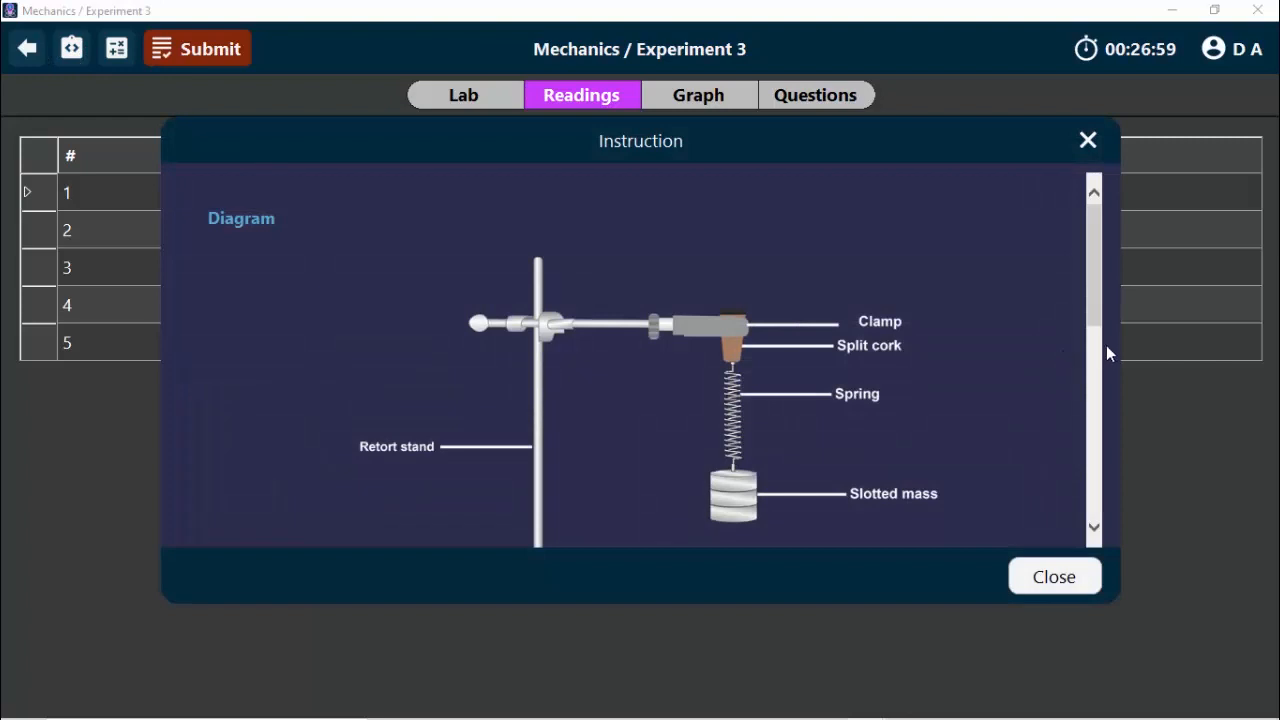
scroll(1103, 374, "down", 3)
scroll(1100, 376, "down", 2)
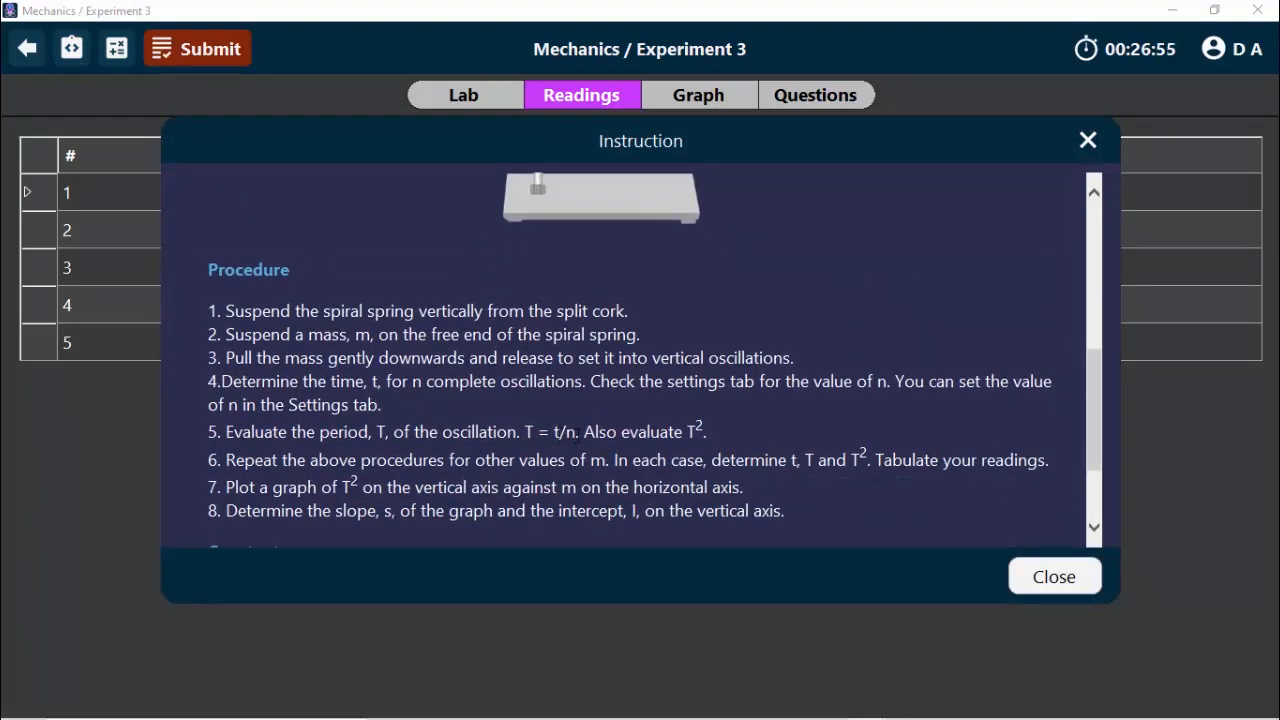
left_click_drag(1090, 381, 1095, 448)
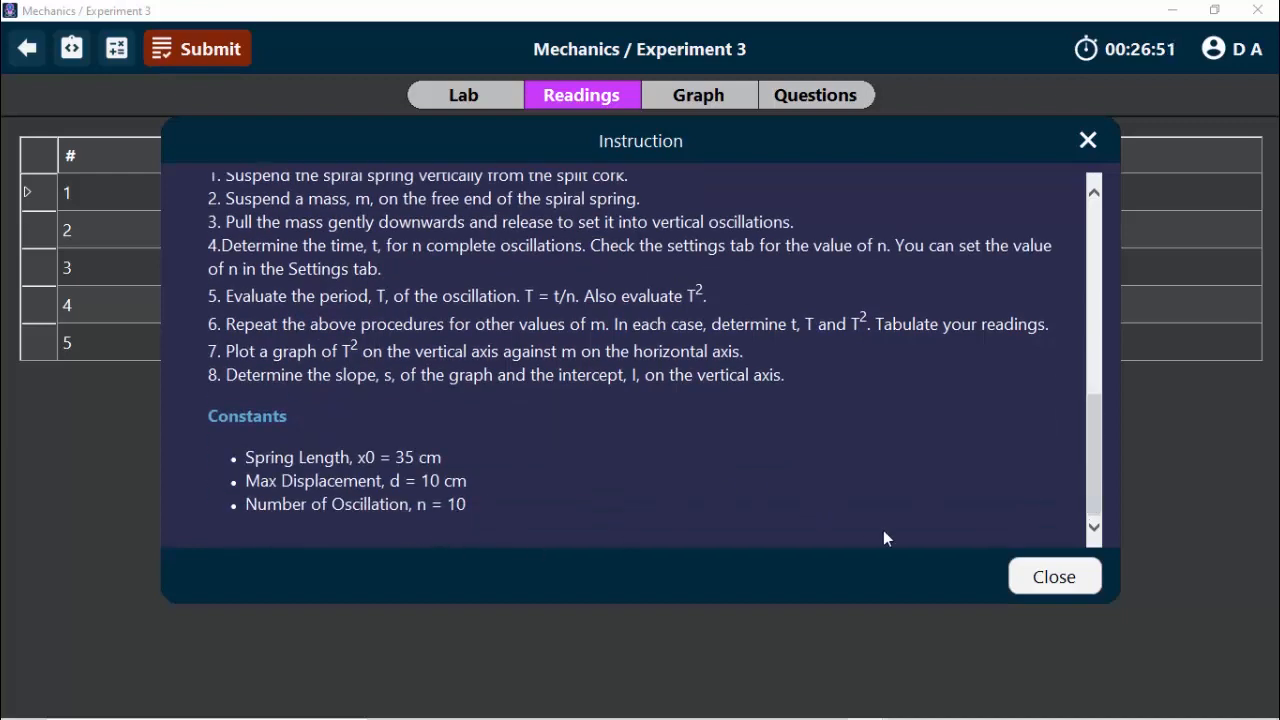
left_click(1066, 576)
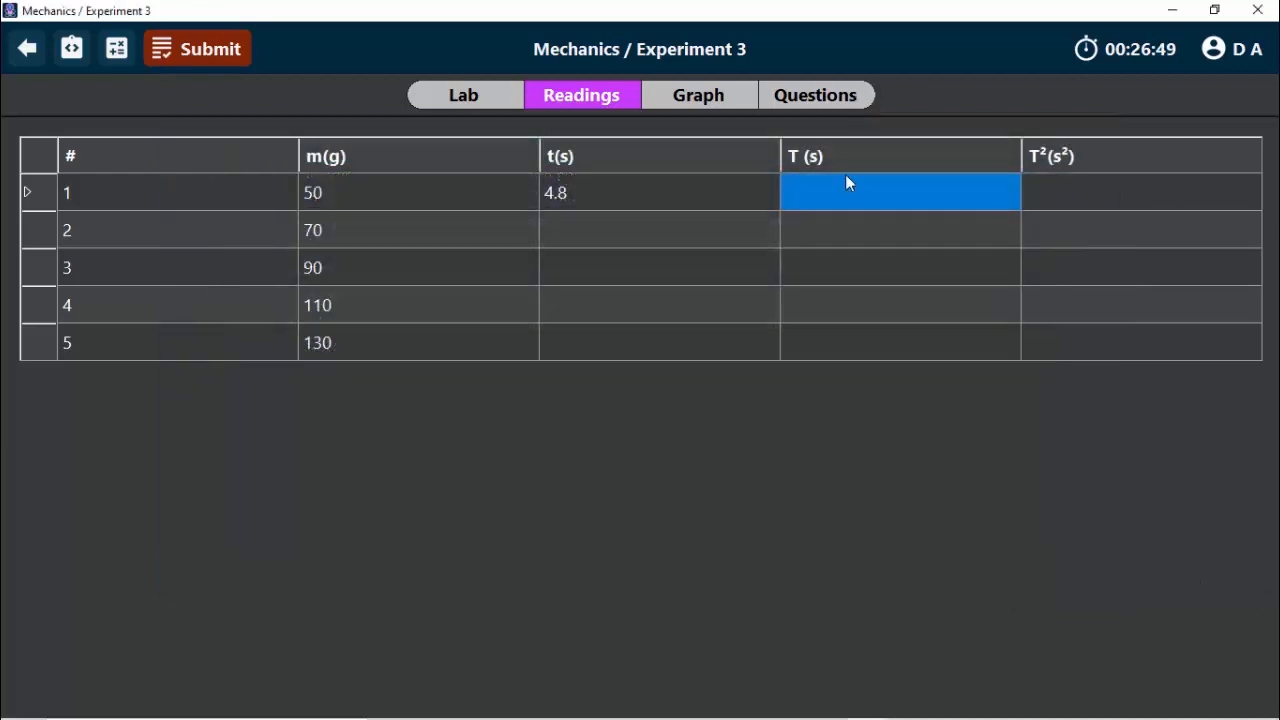
left_click(842, 193)
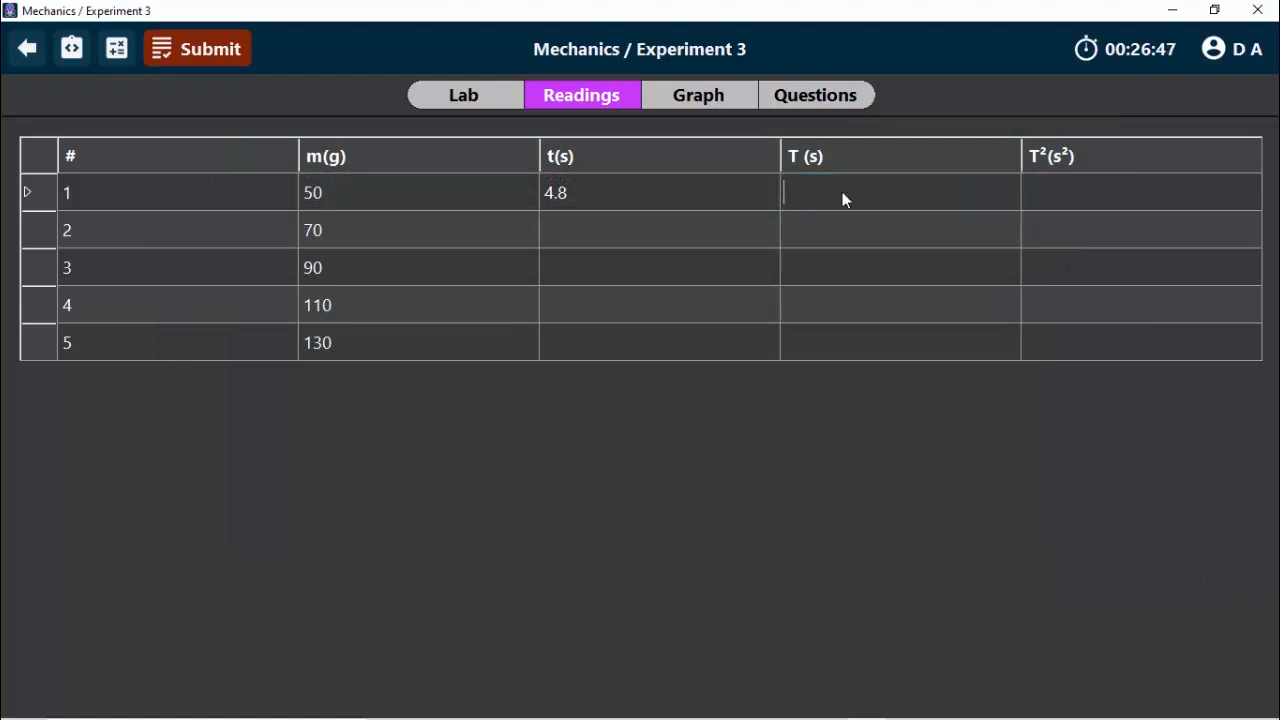
type("0.48")
key("Return")
Step: Square 0.48 in Calculator and enter 0.2304 as T² for the 50 g row of the readings table
left_click(659, 188)
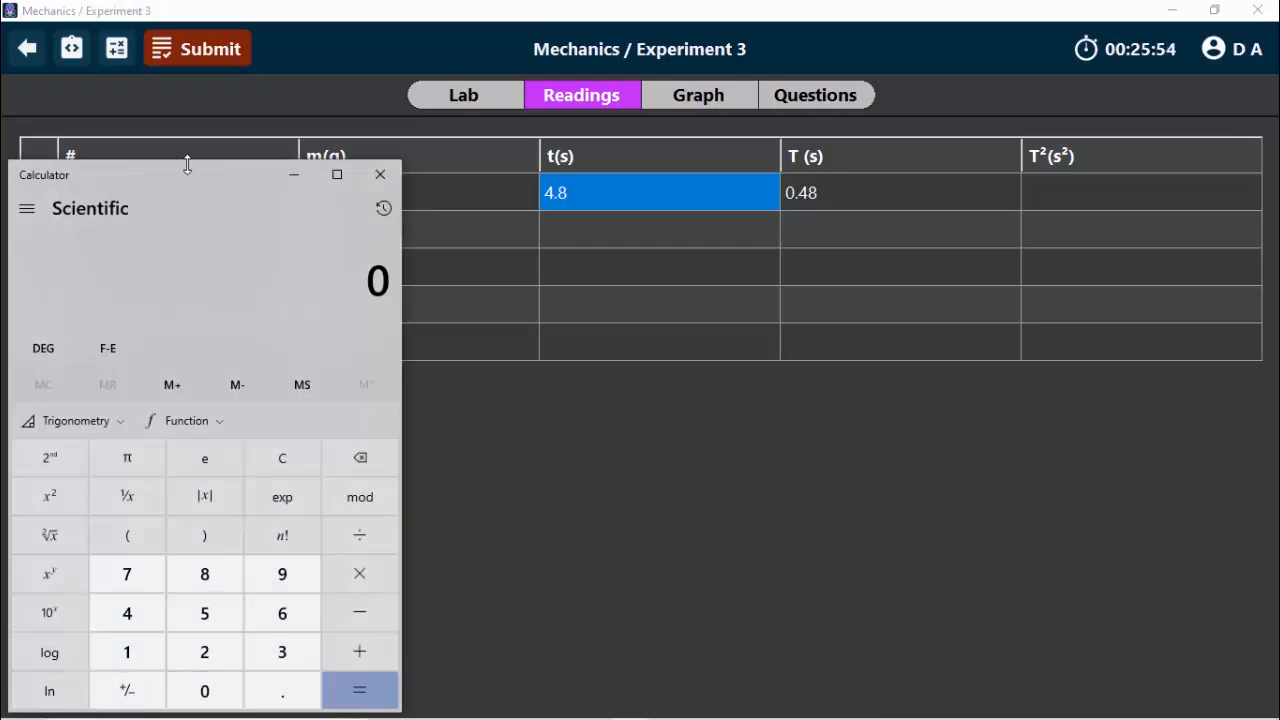
type(".48")
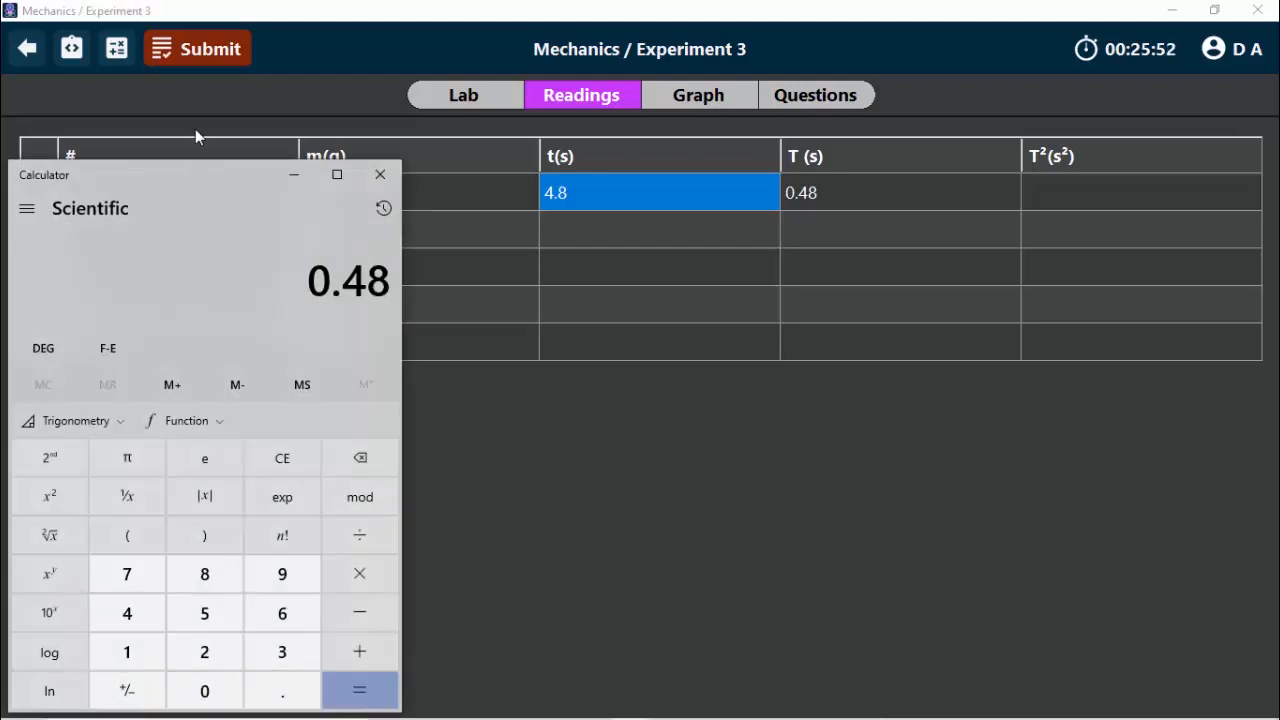
left_click(51, 500)
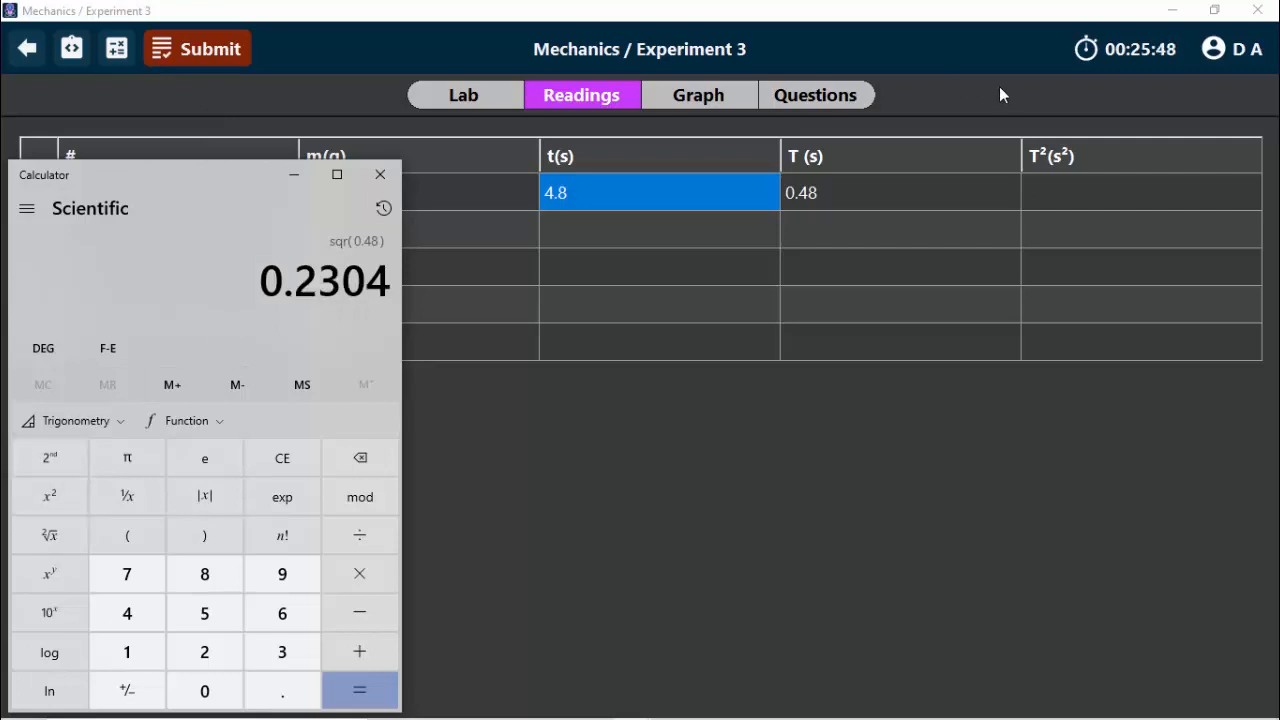
left_click(1082, 190)
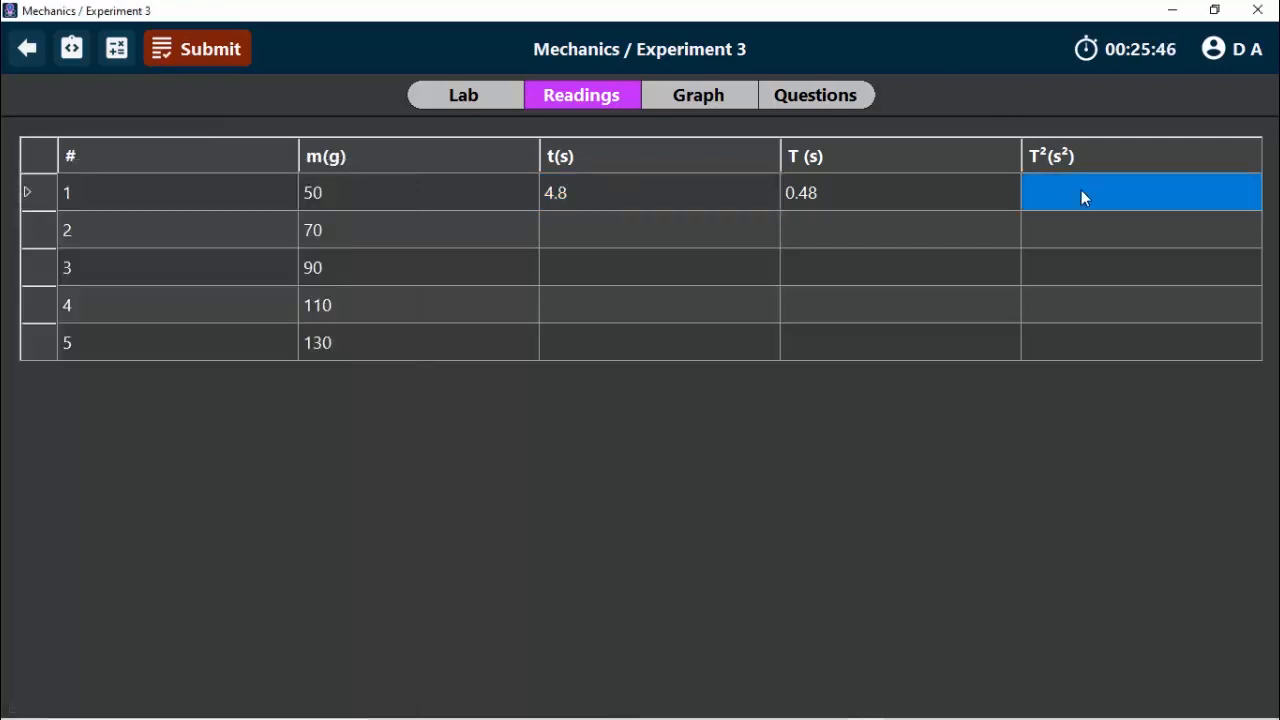
type("0.2304")
key("Return")
left_click(718, 230)
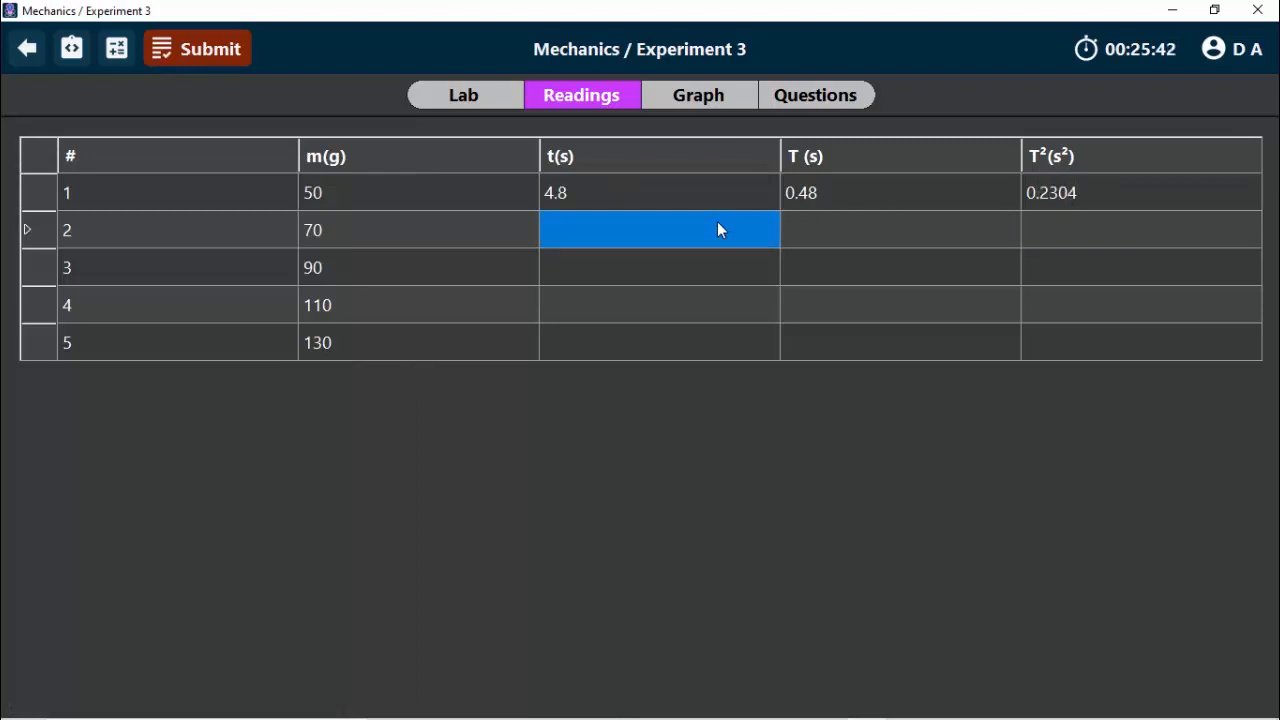
Step: Set the load to 70 g in the lab, run and stop the oscillation, and read the stopwatch with the magnifier
left_click(446, 100)
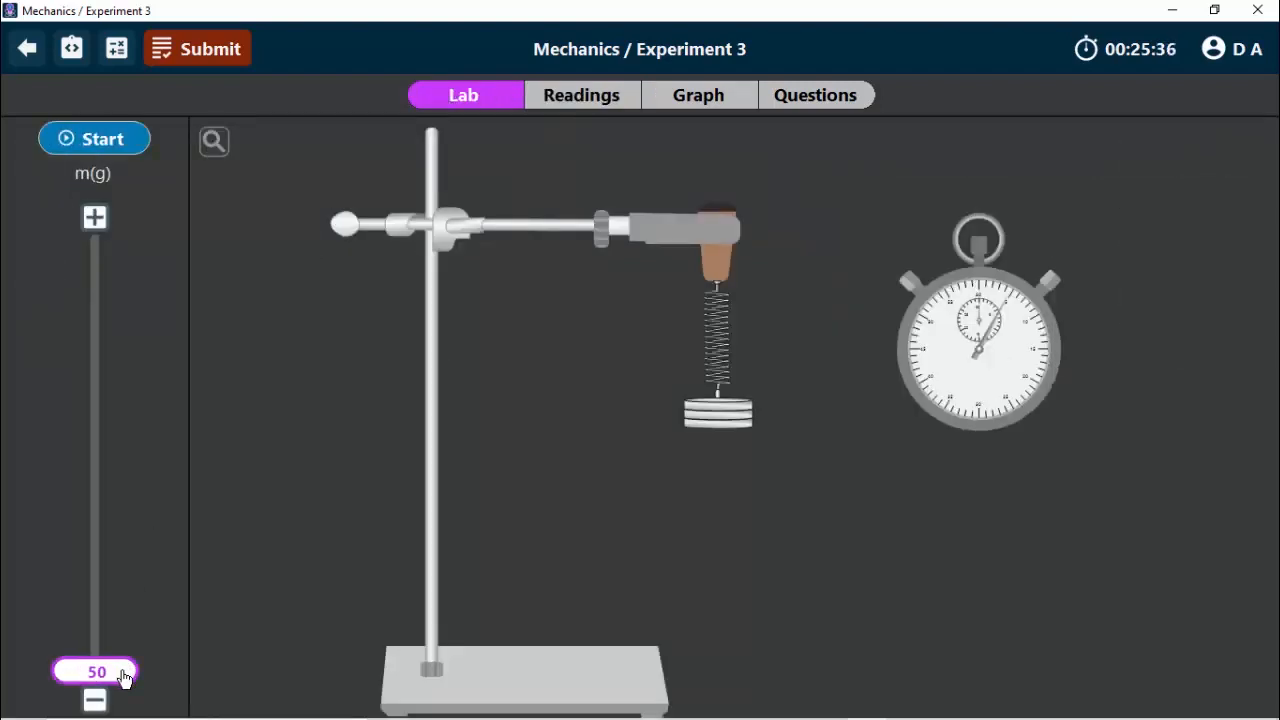
left_click_drag(124, 678, 125, 645)
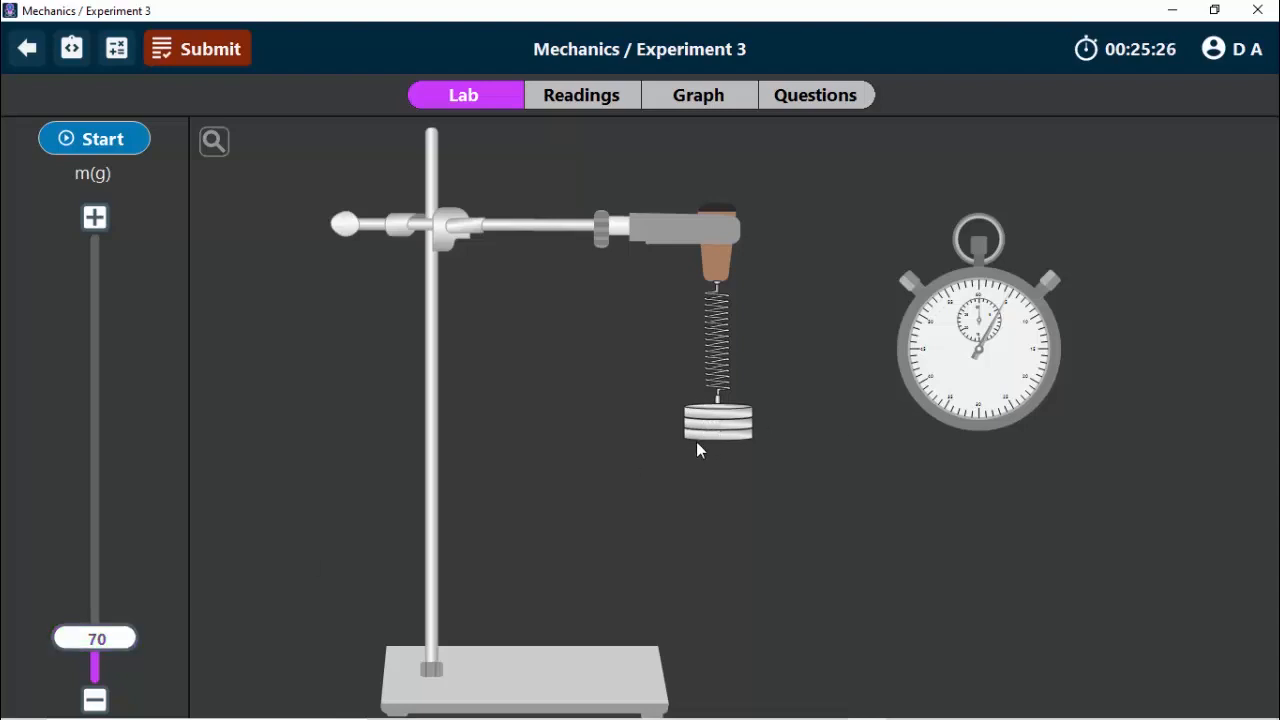
left_click(113, 140)
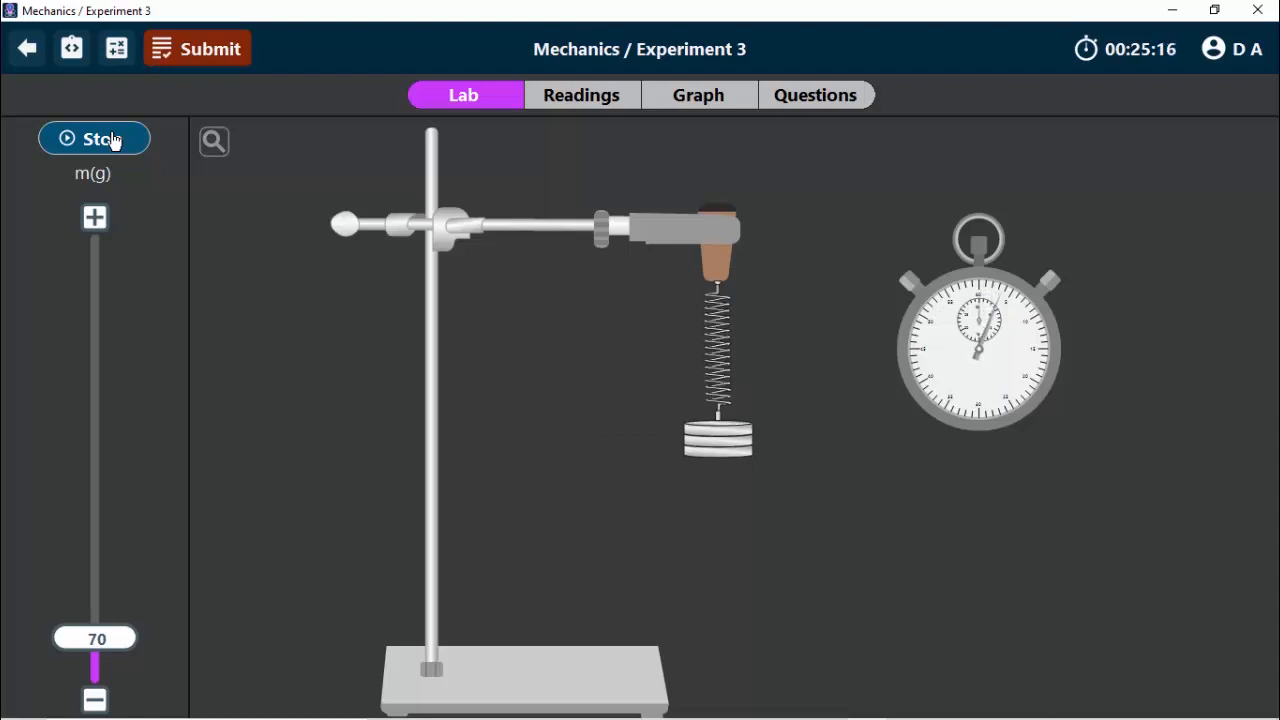
left_click(114, 141)
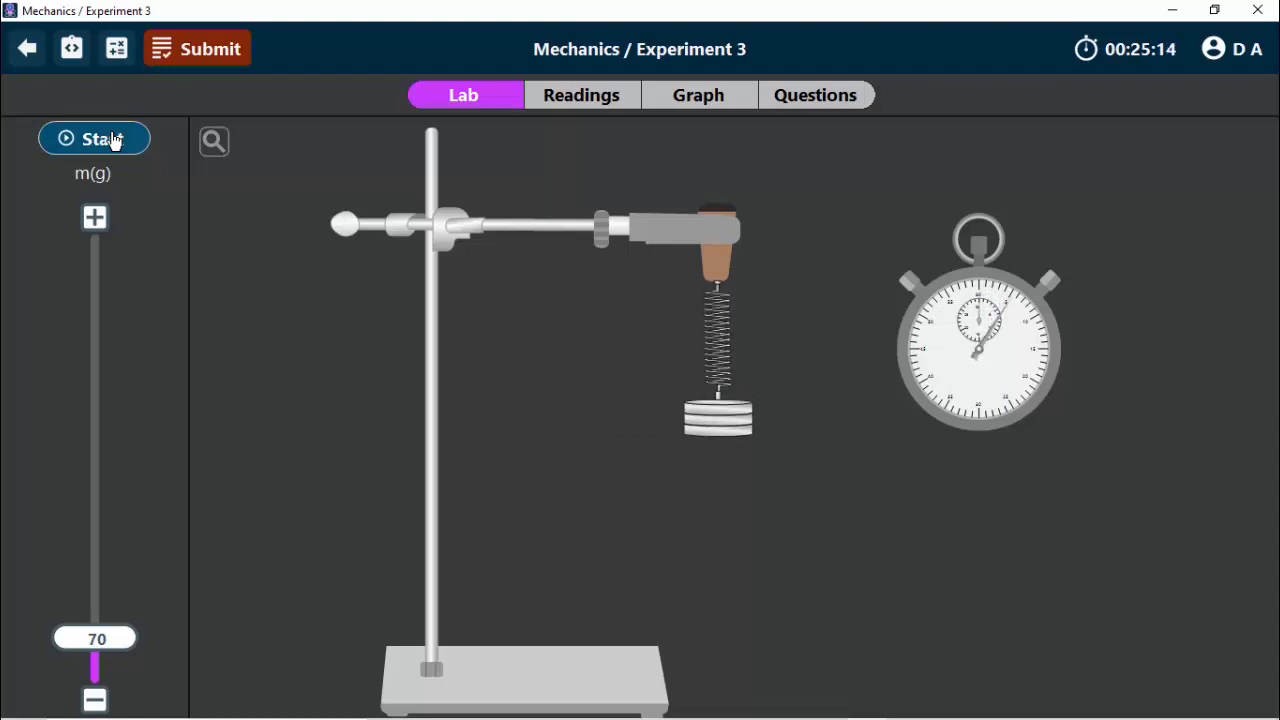
left_click(214, 141)
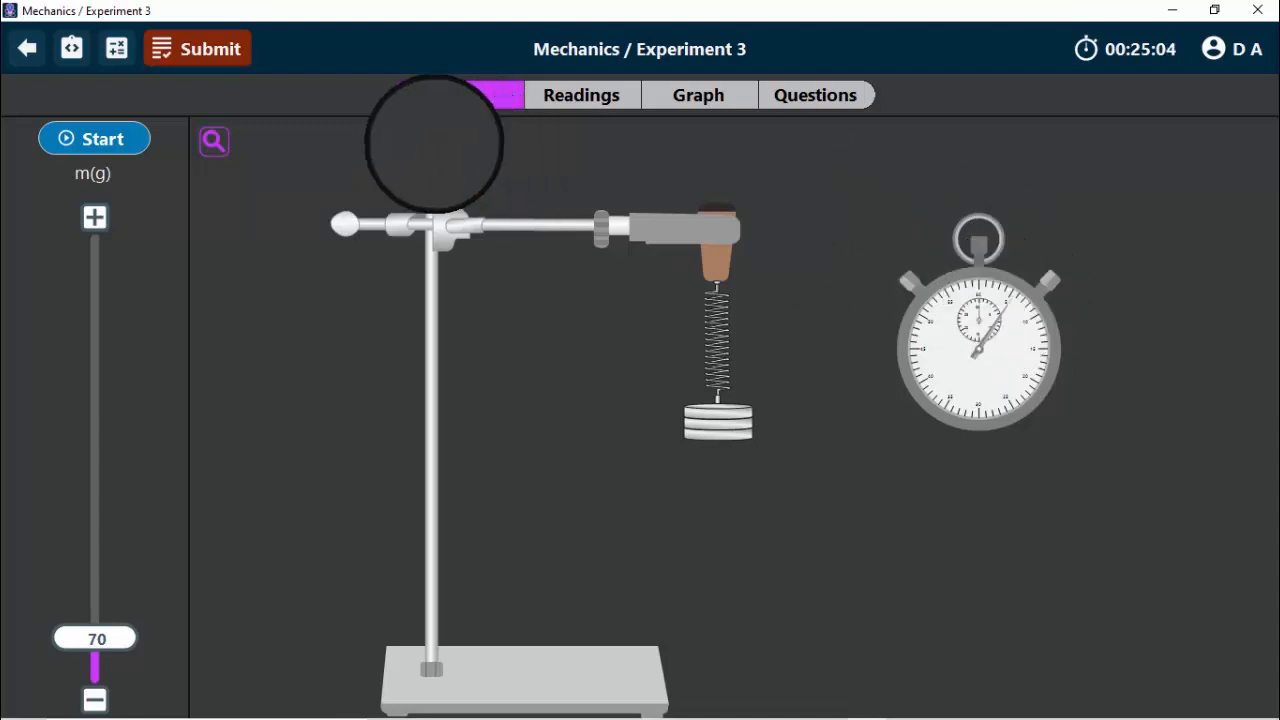
left_click(214, 141)
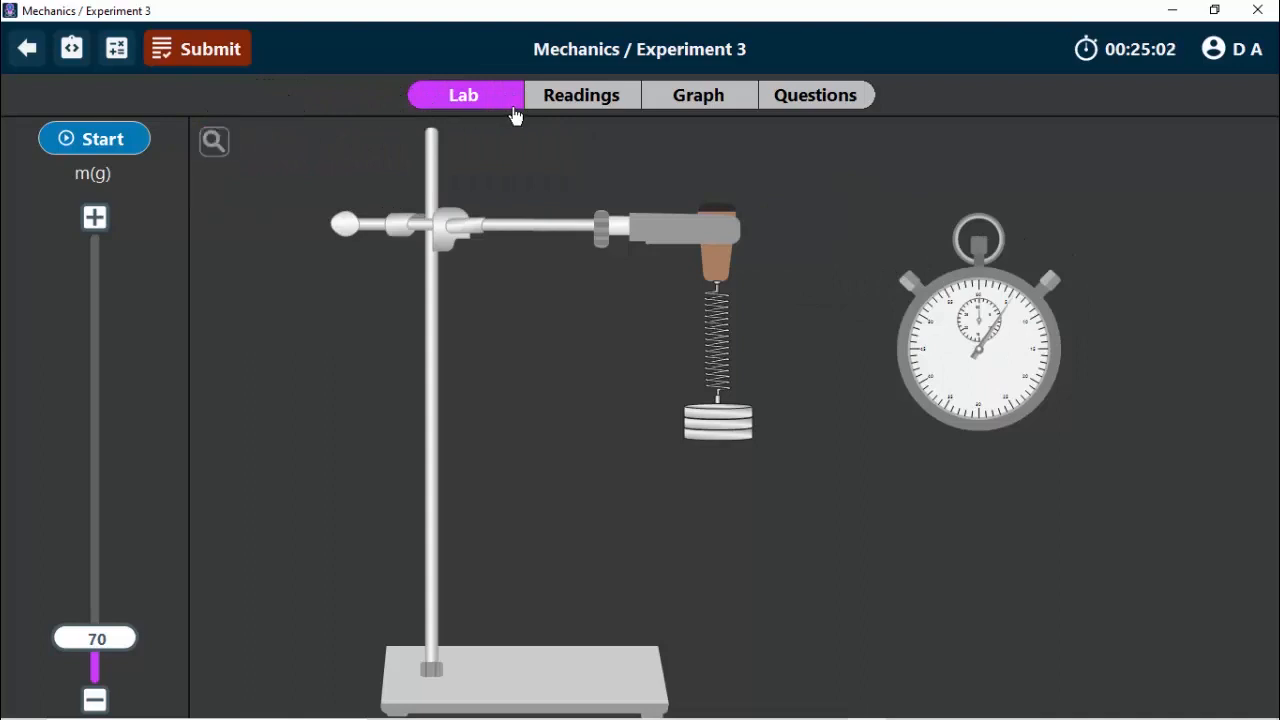
Step: Enter 5.5 as t and 0.55 as T for the 70 g row of the readings table
left_click(580, 94)
left_click(623, 235)
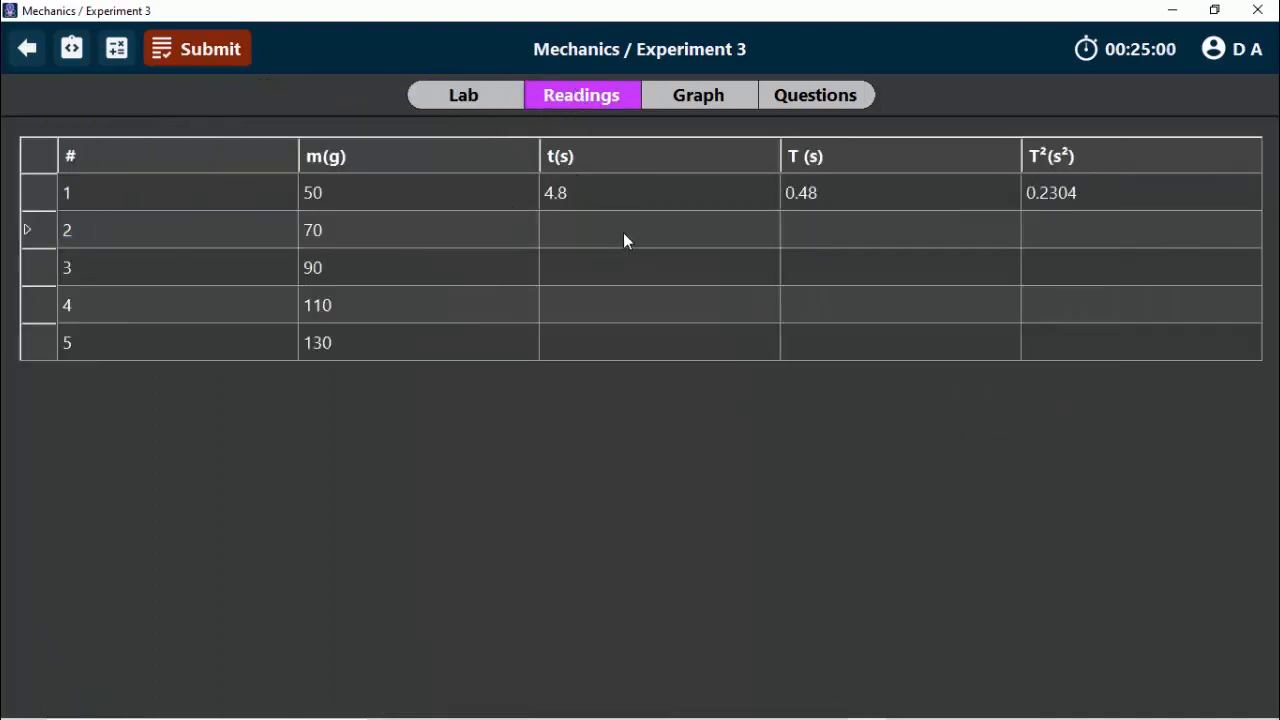
type("5.5")
left_click(844, 242)
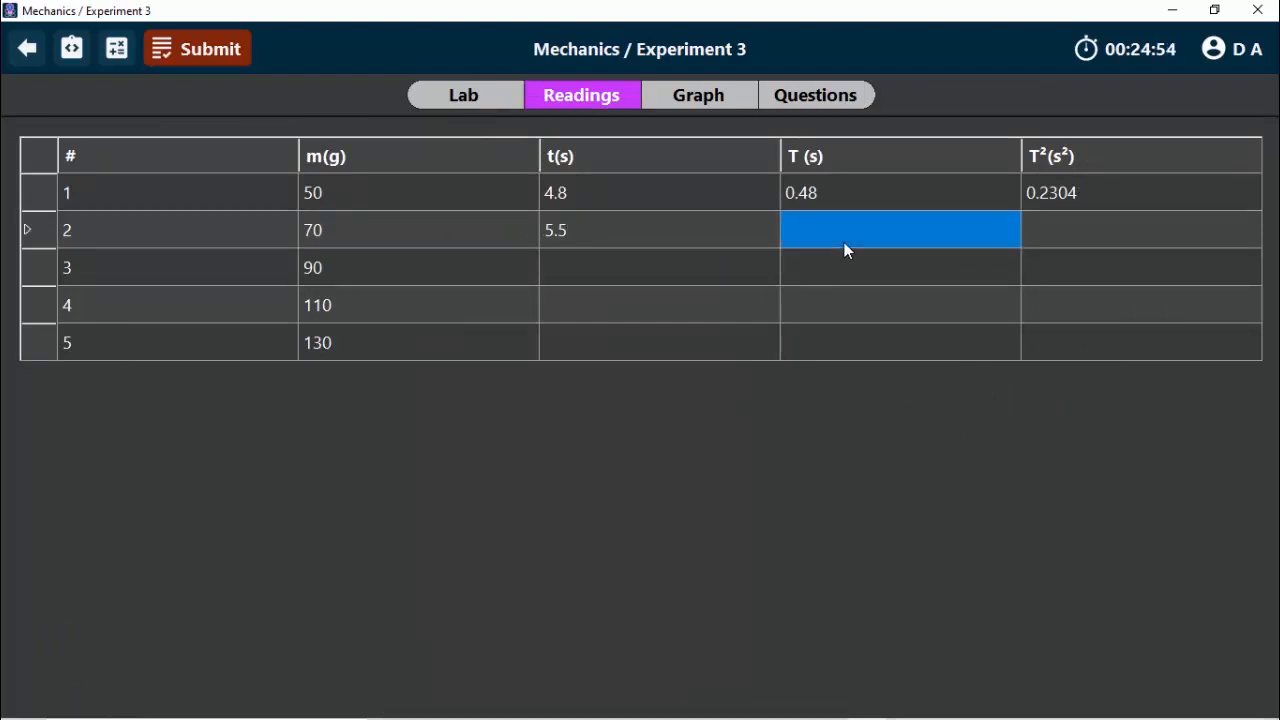
type("0.55")
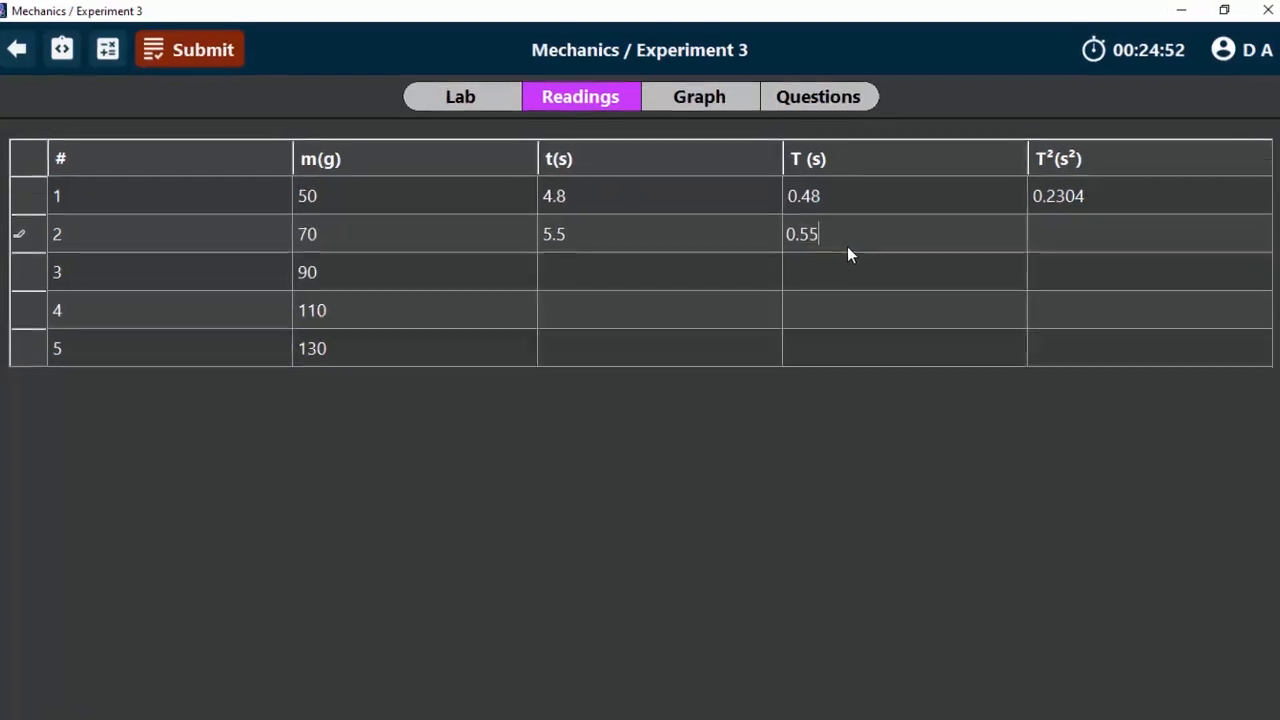
key("Tab")
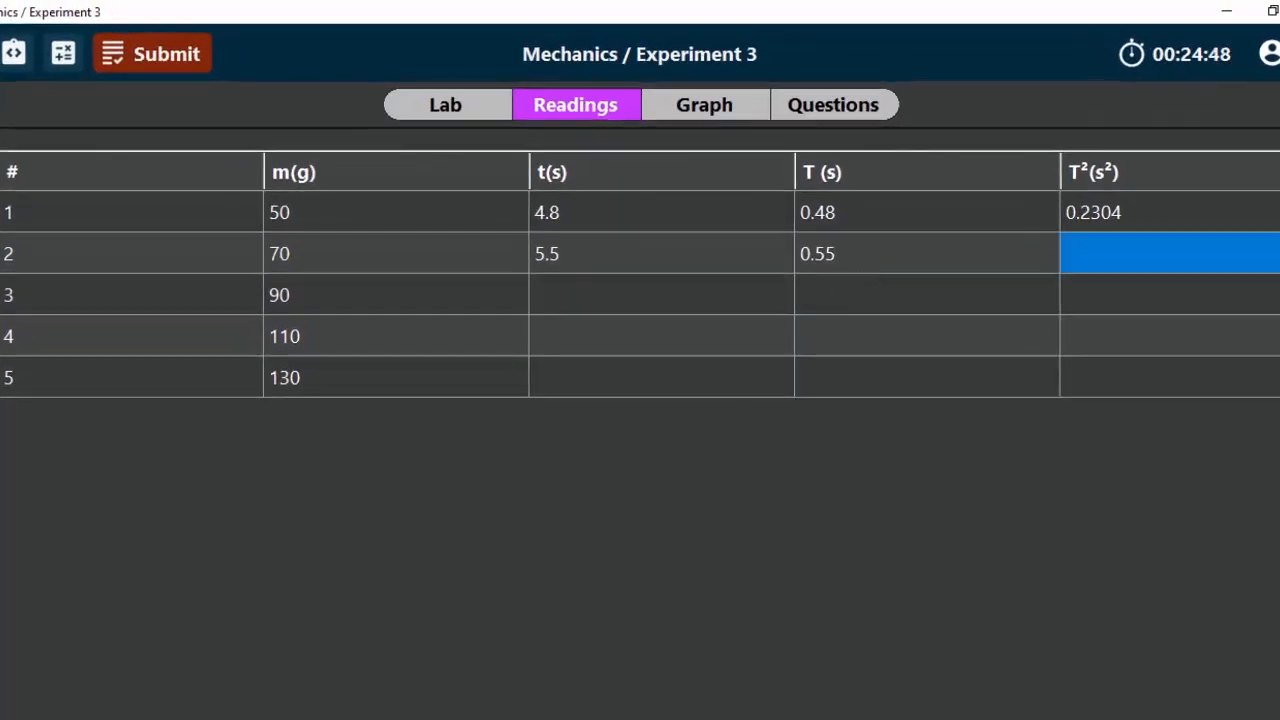
Step: Square 0.55 in Calculator and enter 0.3025 as T² for the 70 g row of the readings table
left_click(630, 719)
left_click(684, 660)
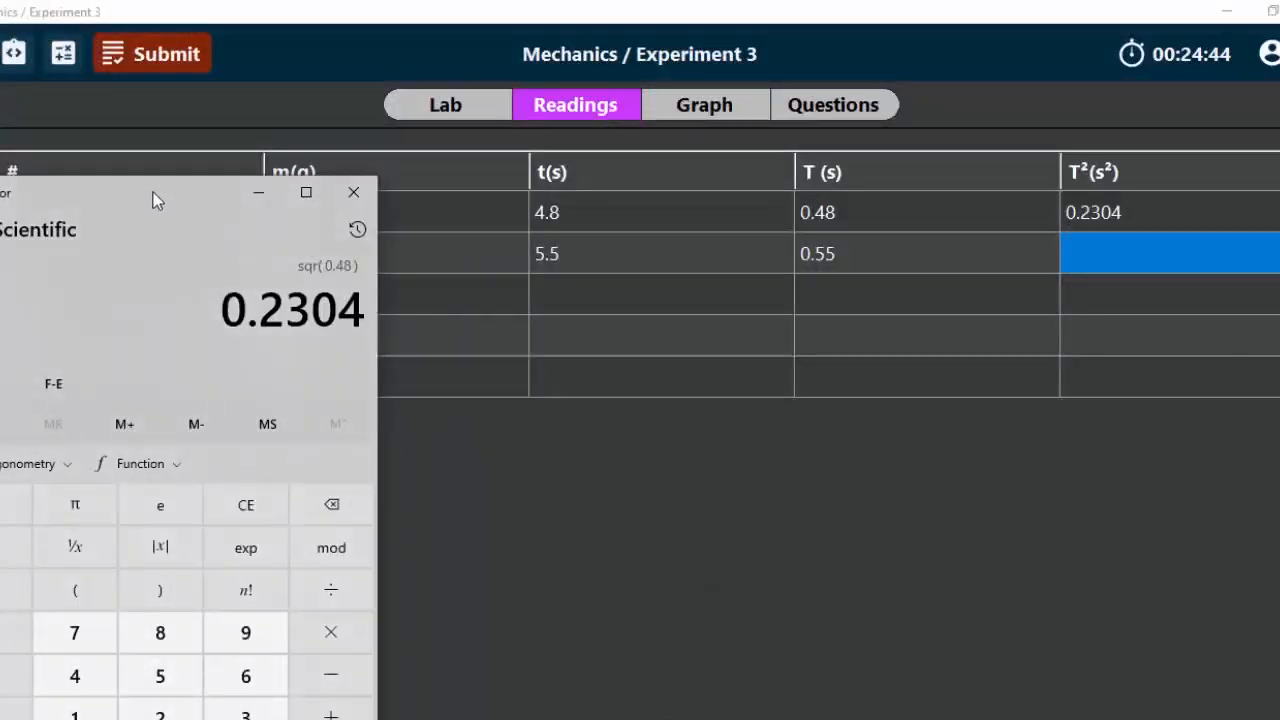
type("0.55")
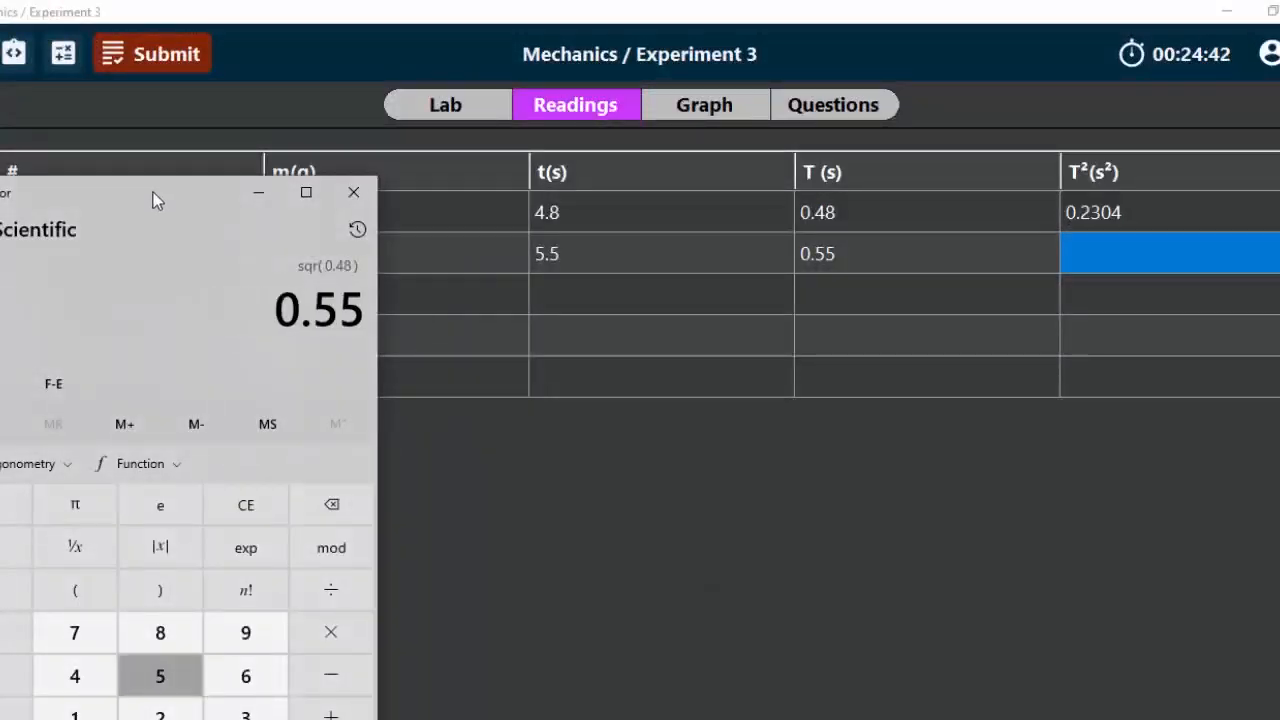
left_click(15, 547)
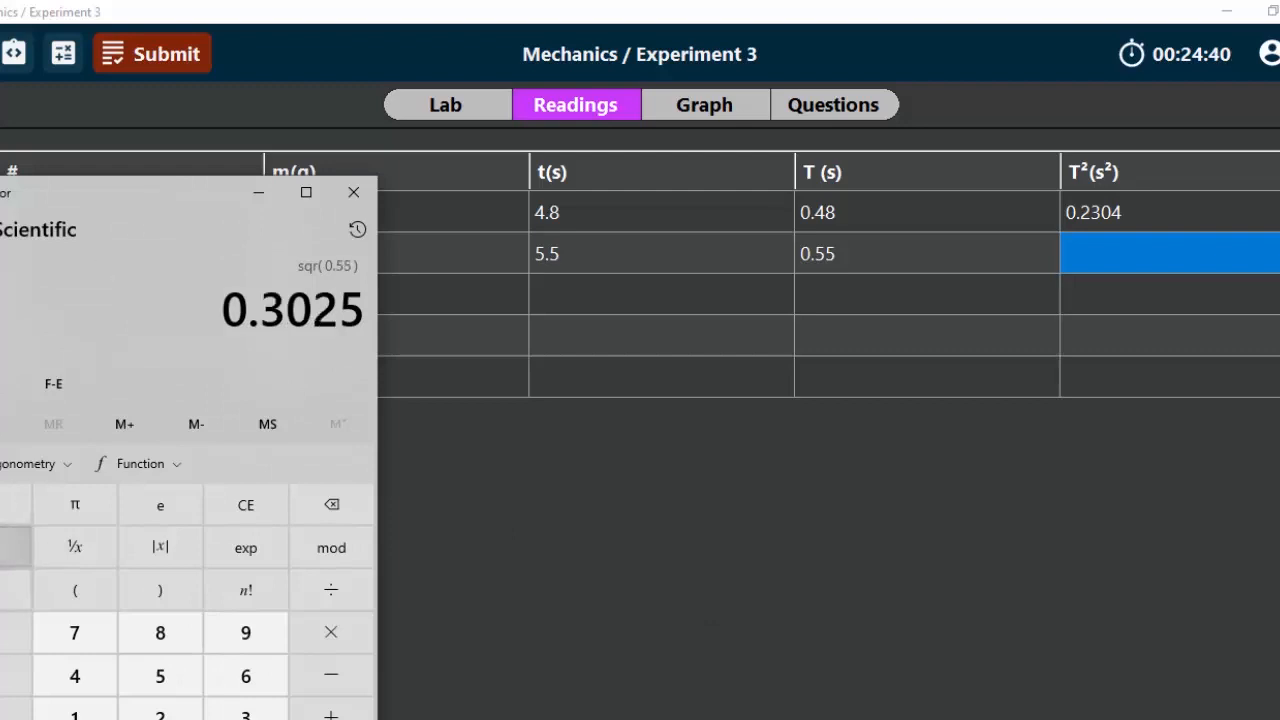
left_click(1162, 250)
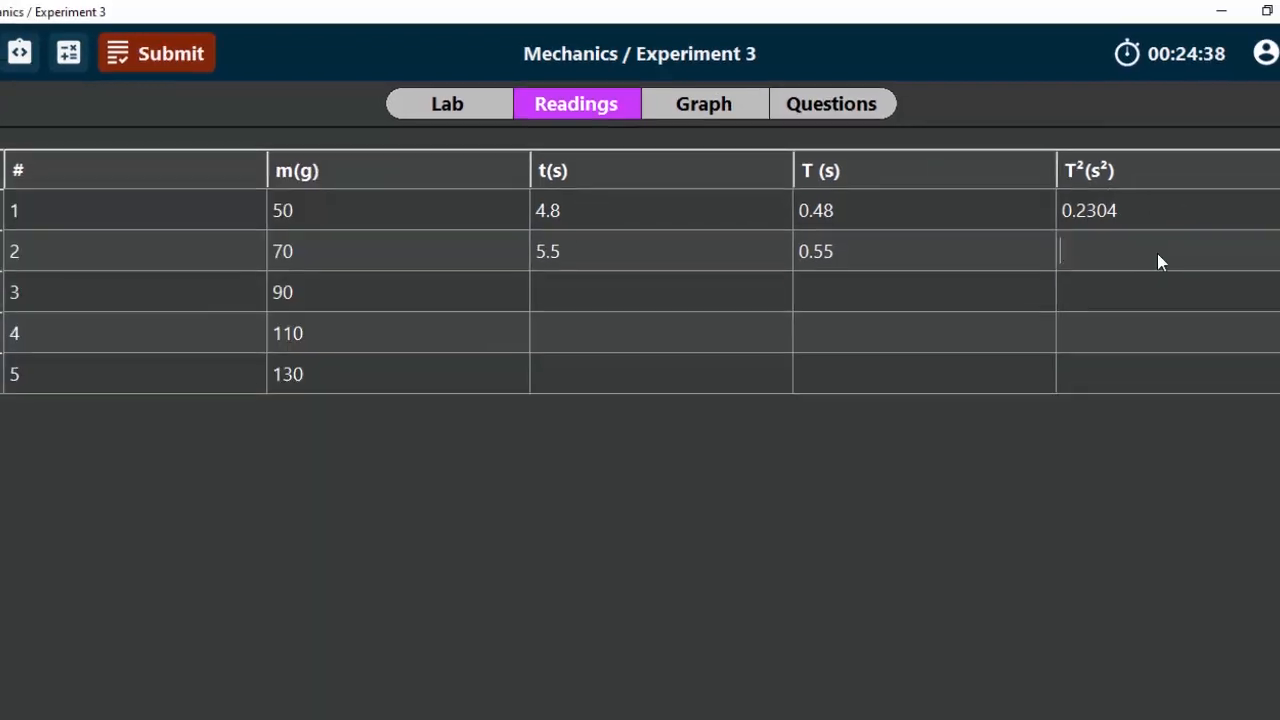
type("0.3025")
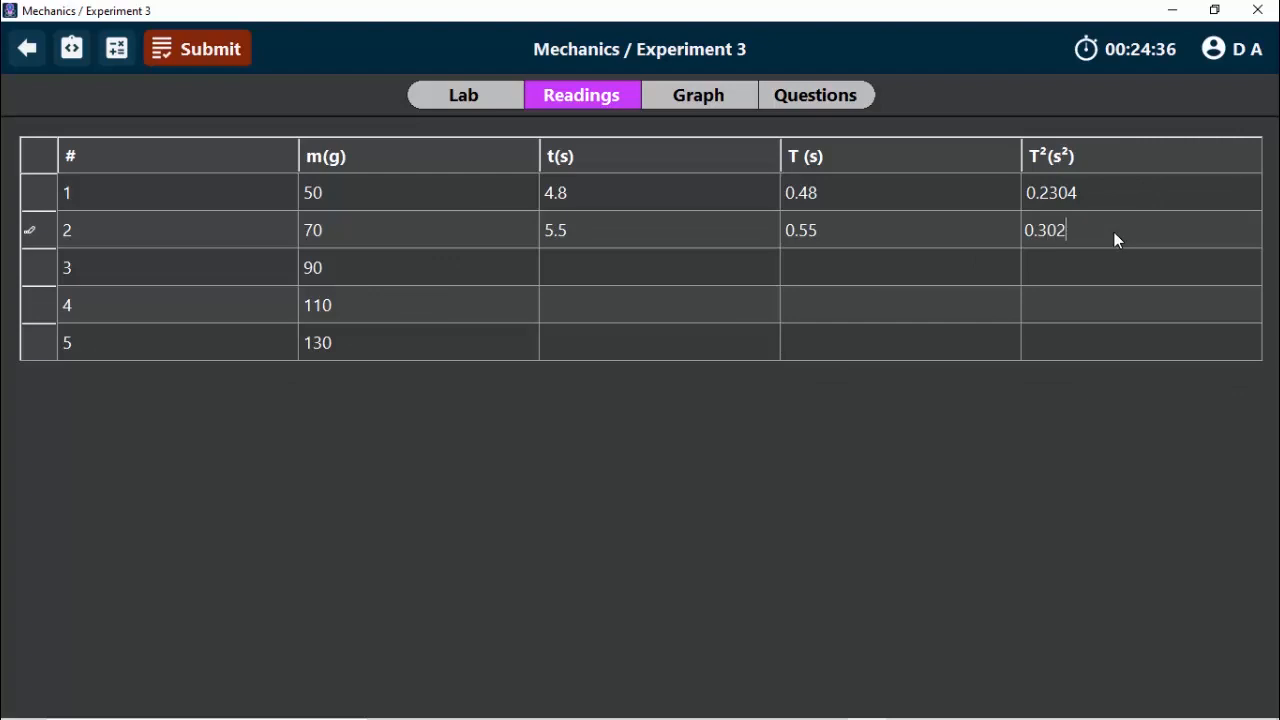
key("Return")
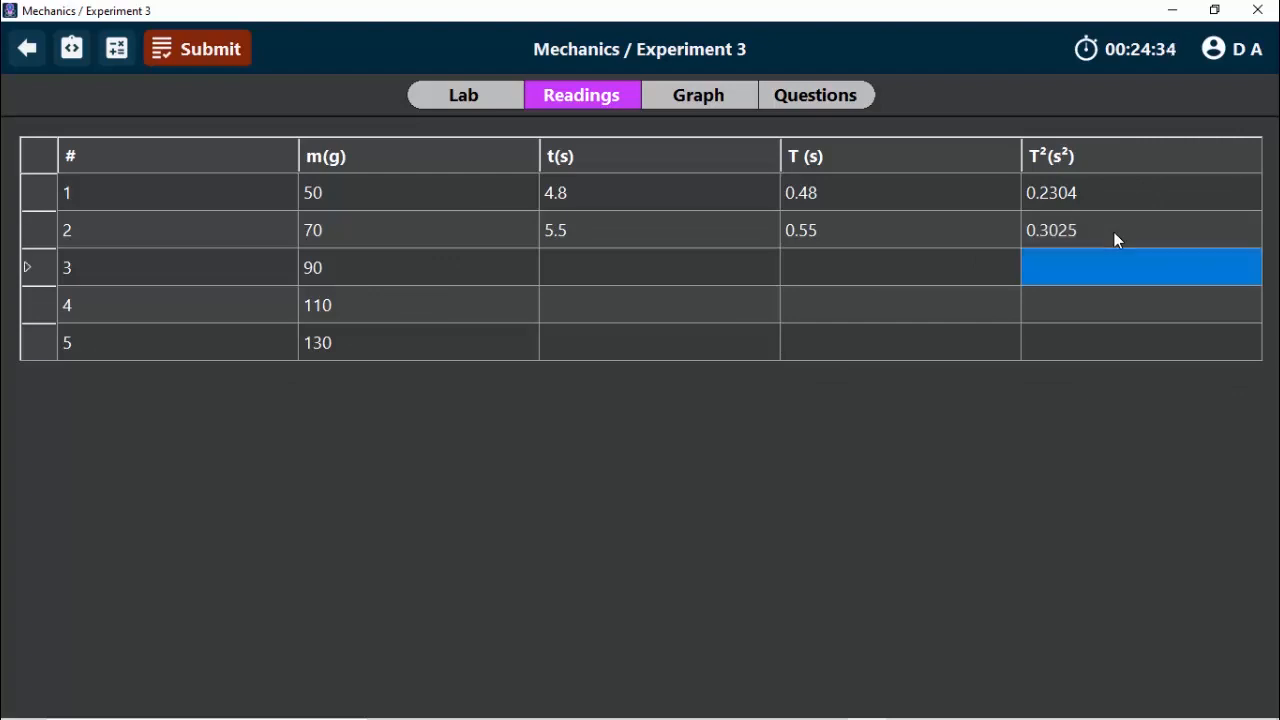
Step: Set the load to 90 g in the lab, run and stop the oscillation, and read the stopwatch with the magnifier
left_click(656, 267)
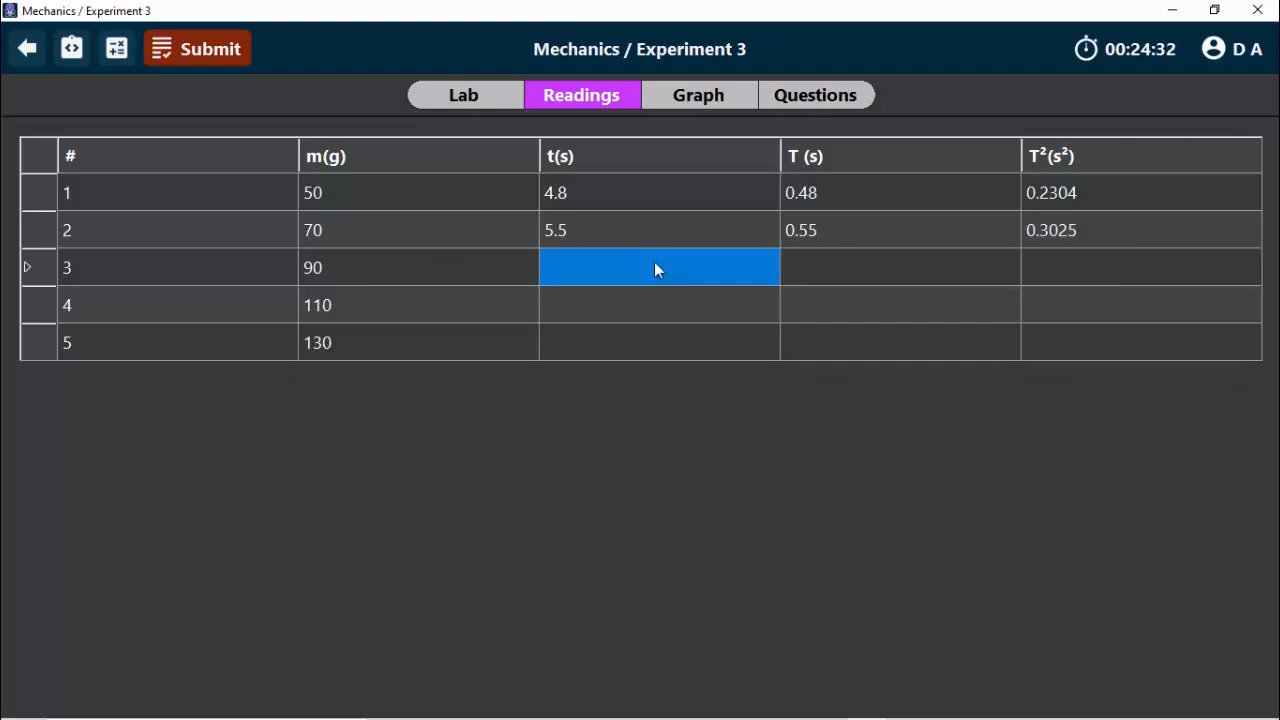
left_click(490, 103)
left_click_drag(101, 655, 121, 609)
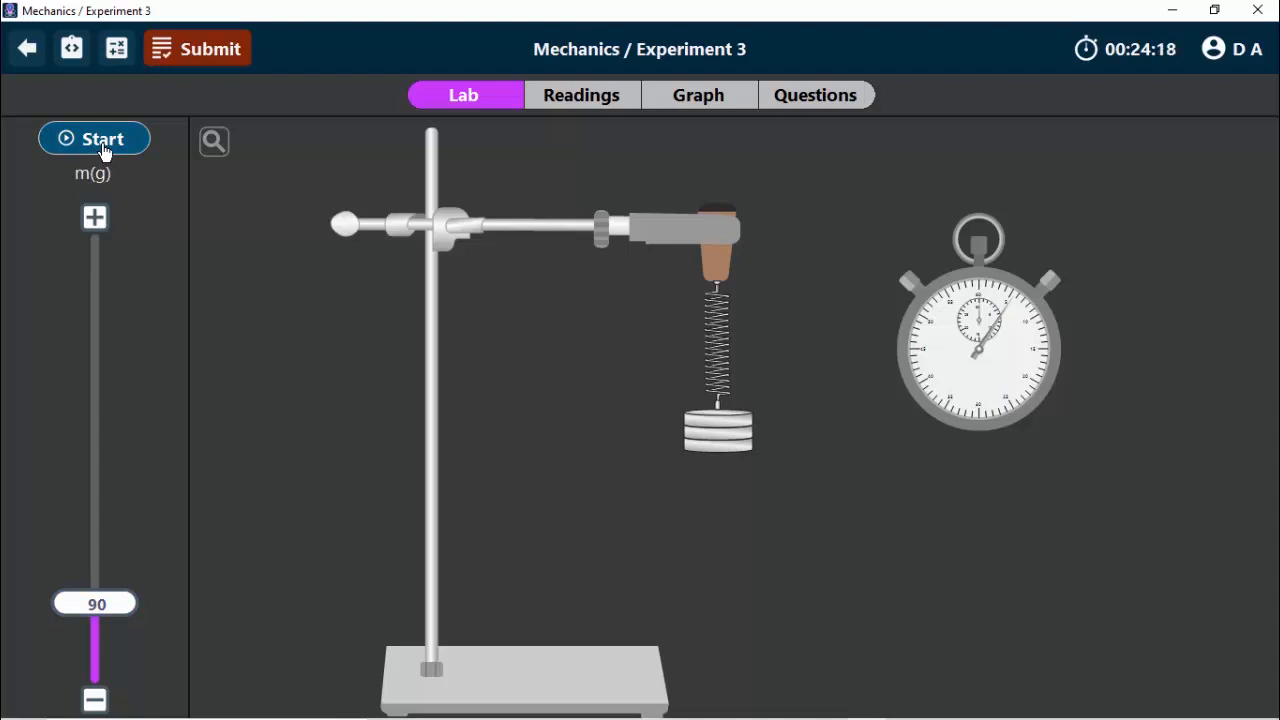
left_click(104, 151)
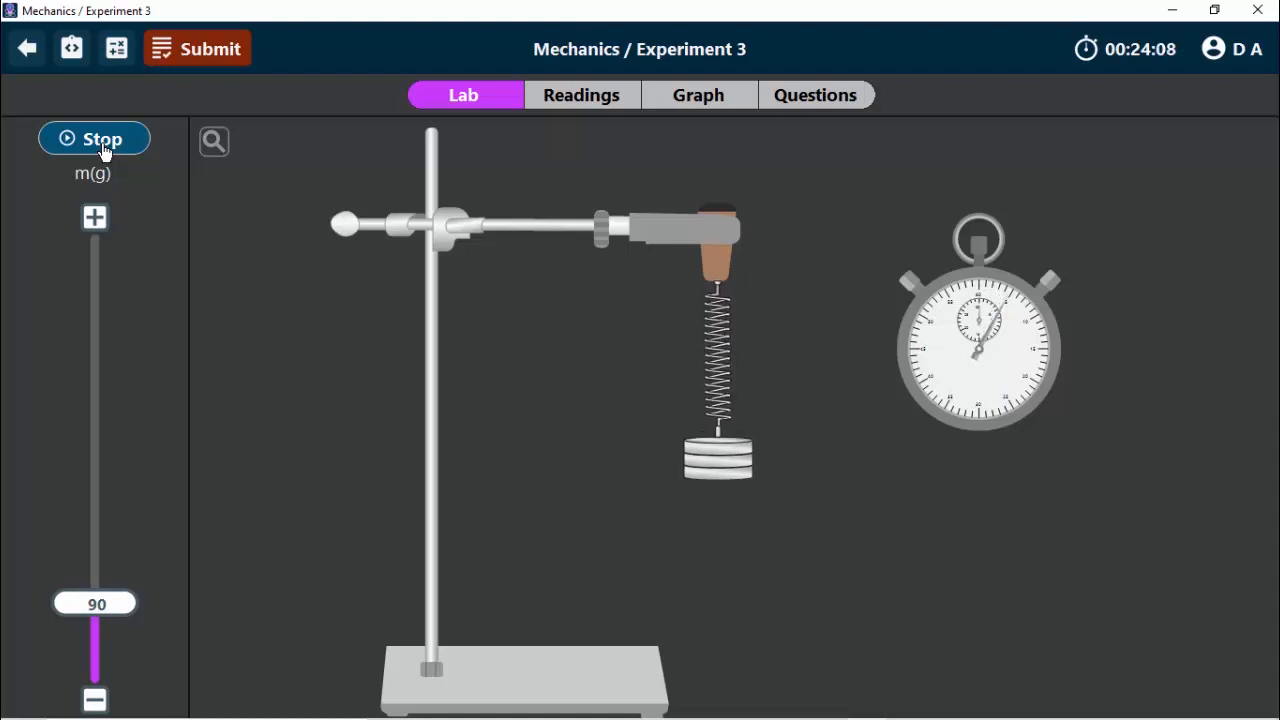
left_click(103, 140)
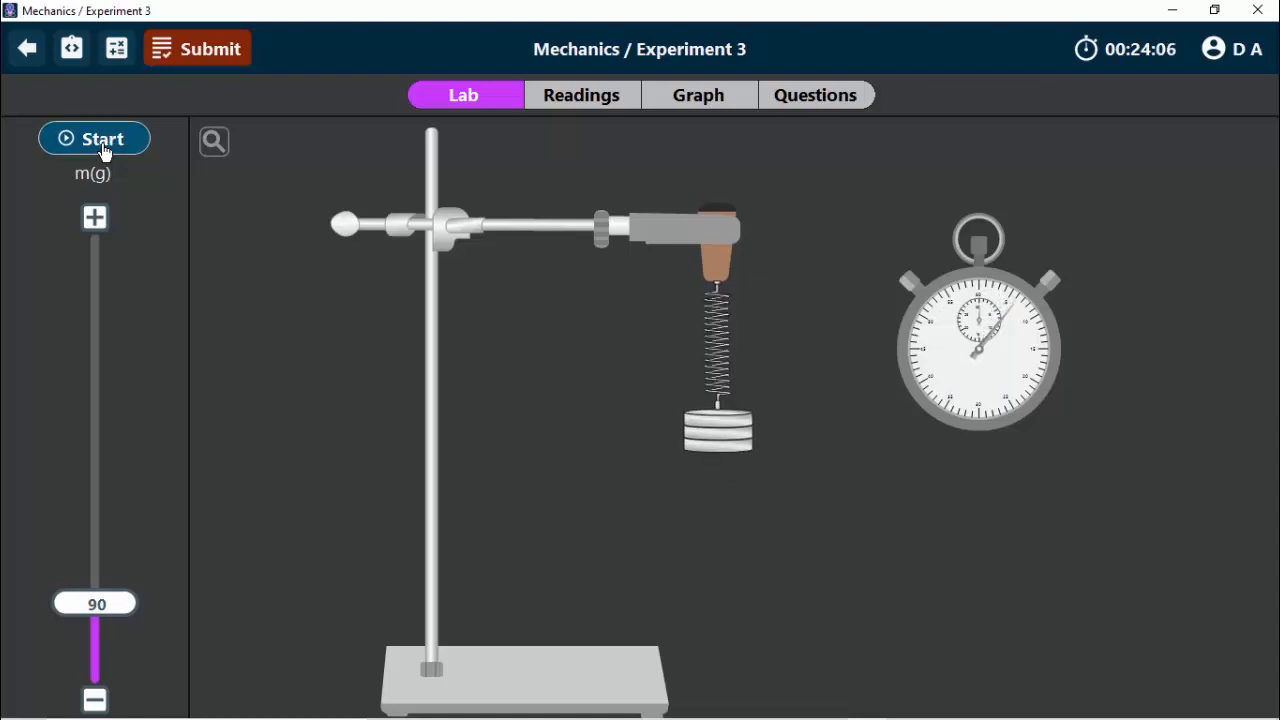
left_click(214, 142)
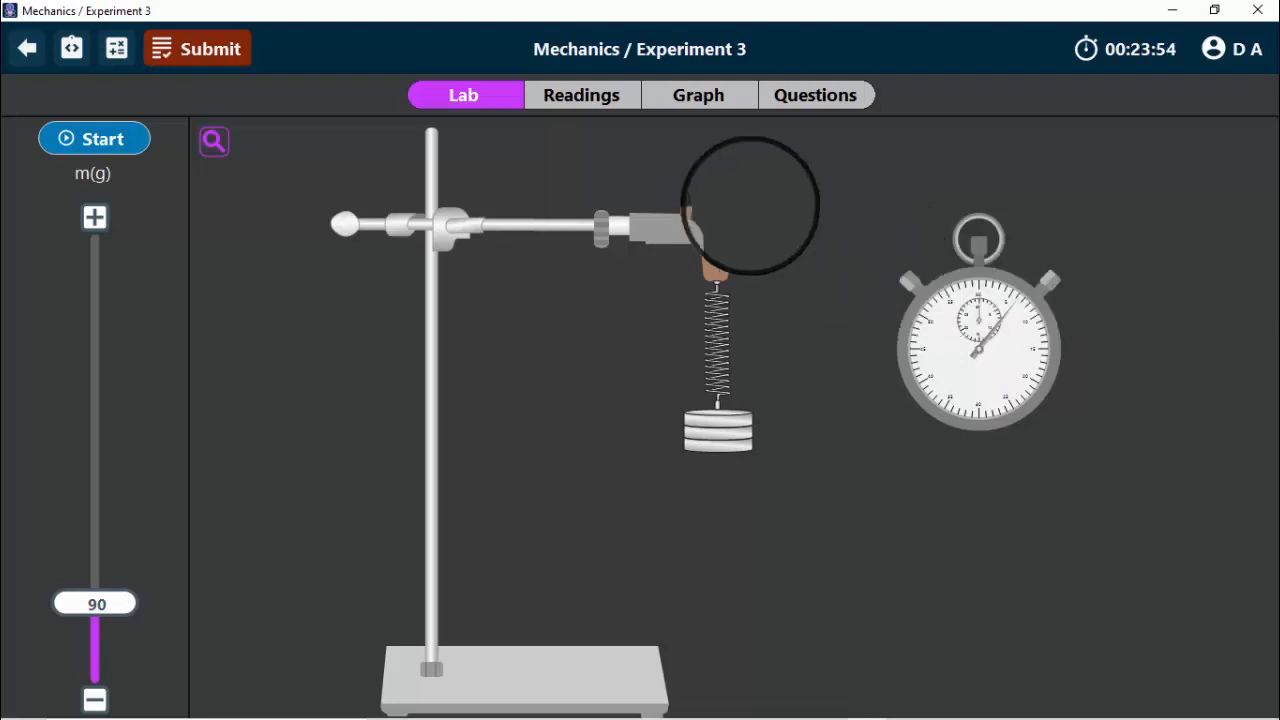
Step: Enter 6.2 as t and 0.62 as T for the 90 g row of the readings table
left_click(615, 100)
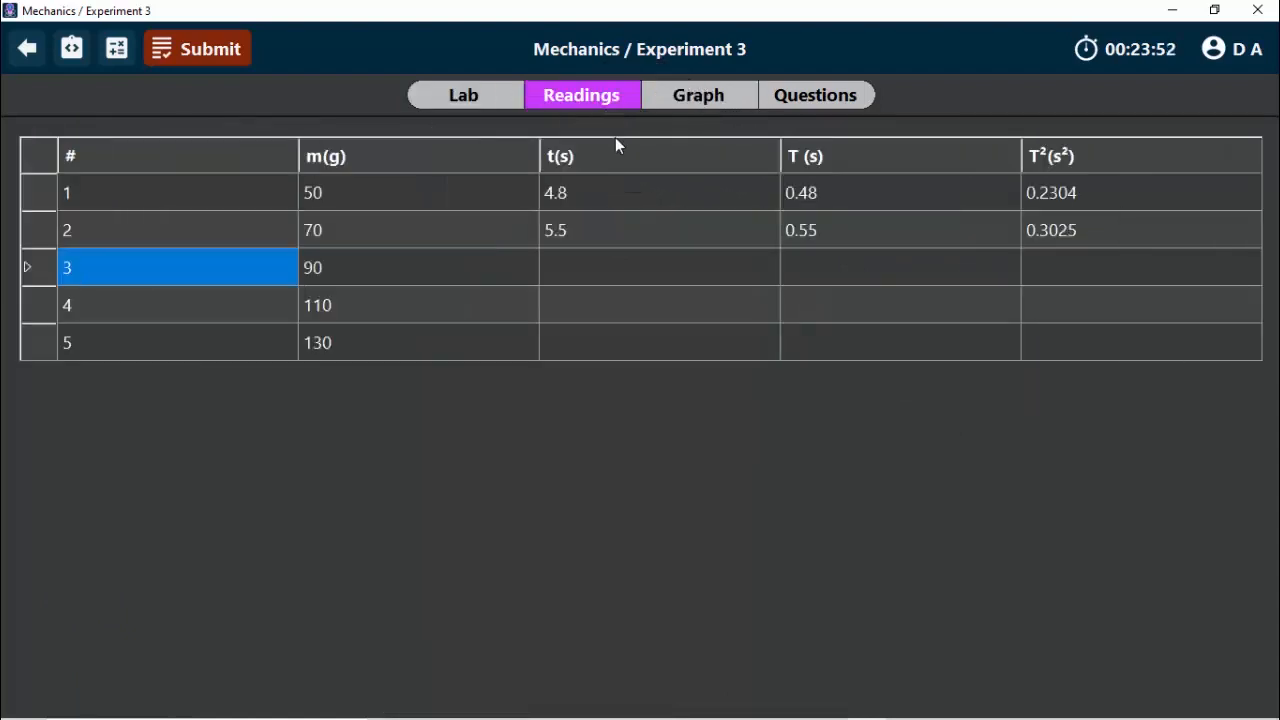
left_click(621, 267)
type("6")
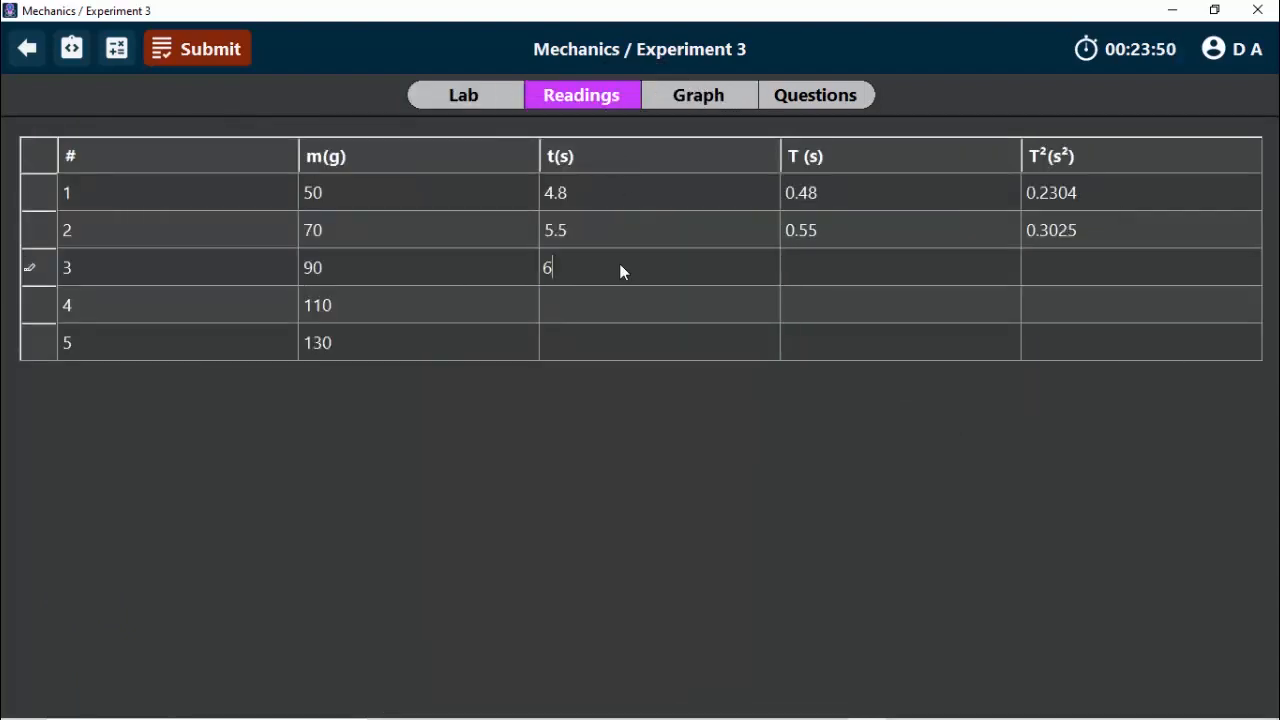
type(".2")
key("Tab")
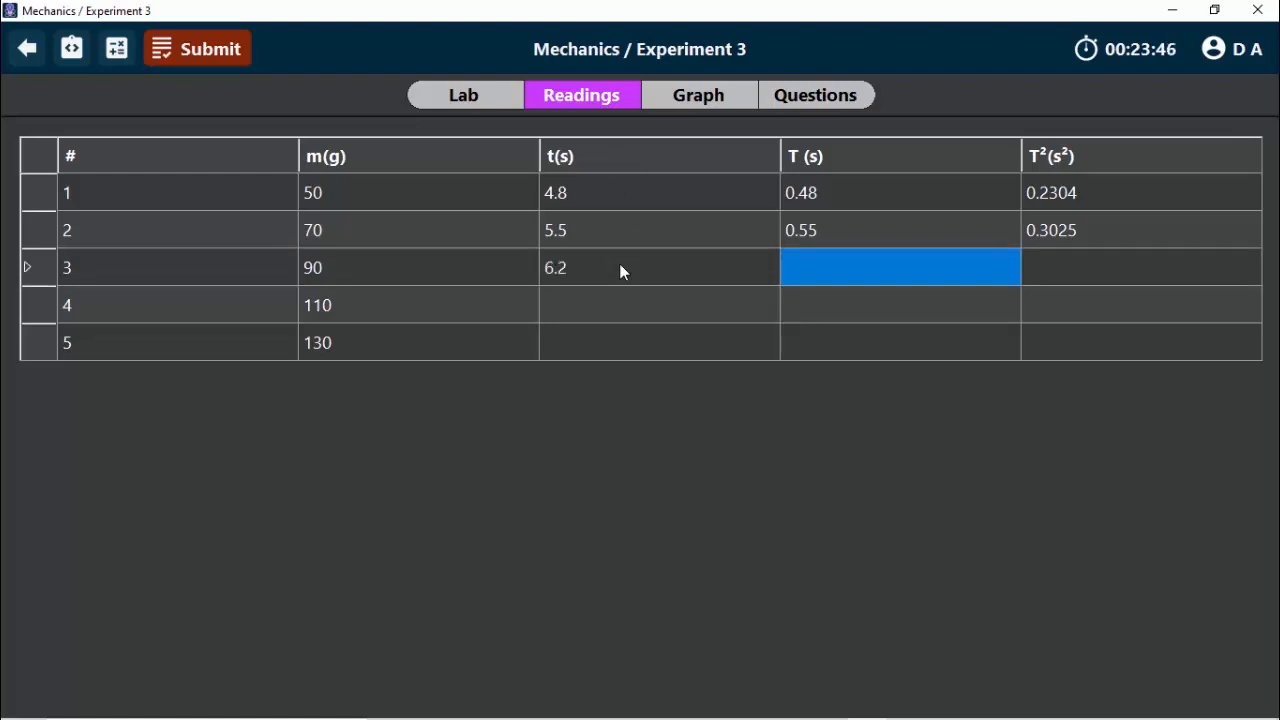
type("0")
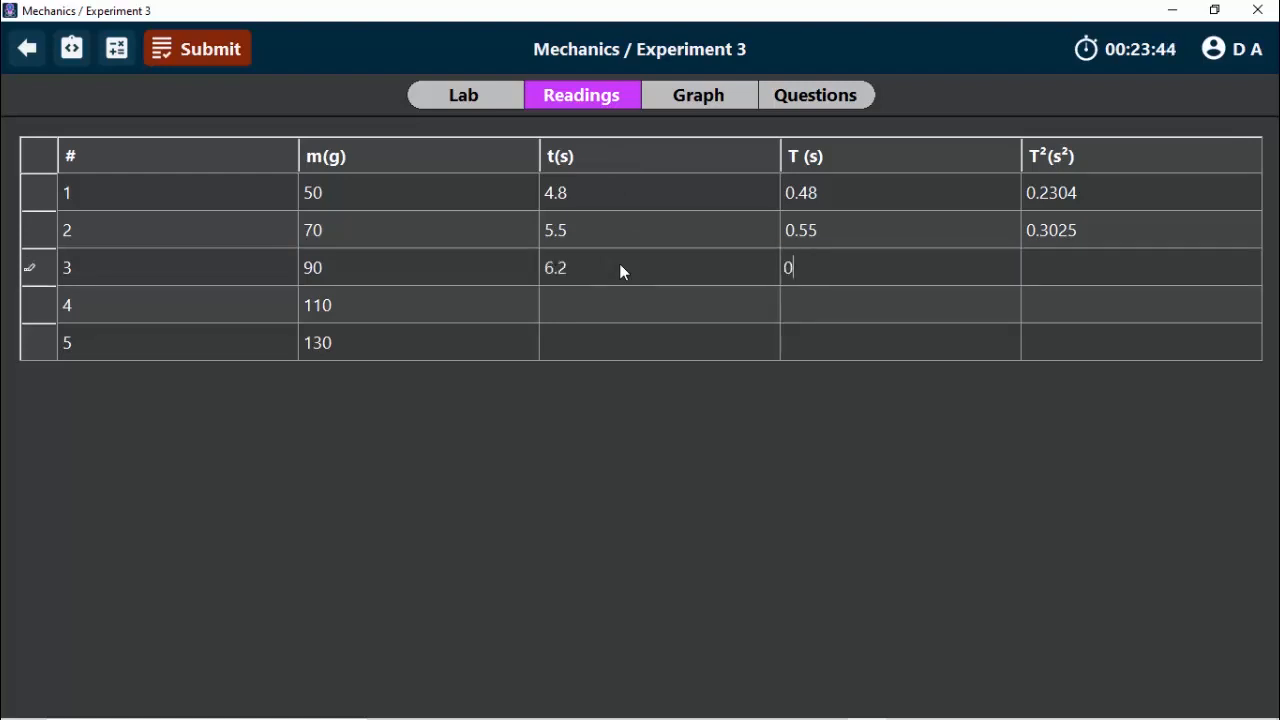
type(".62")
left_click(1067, 270)
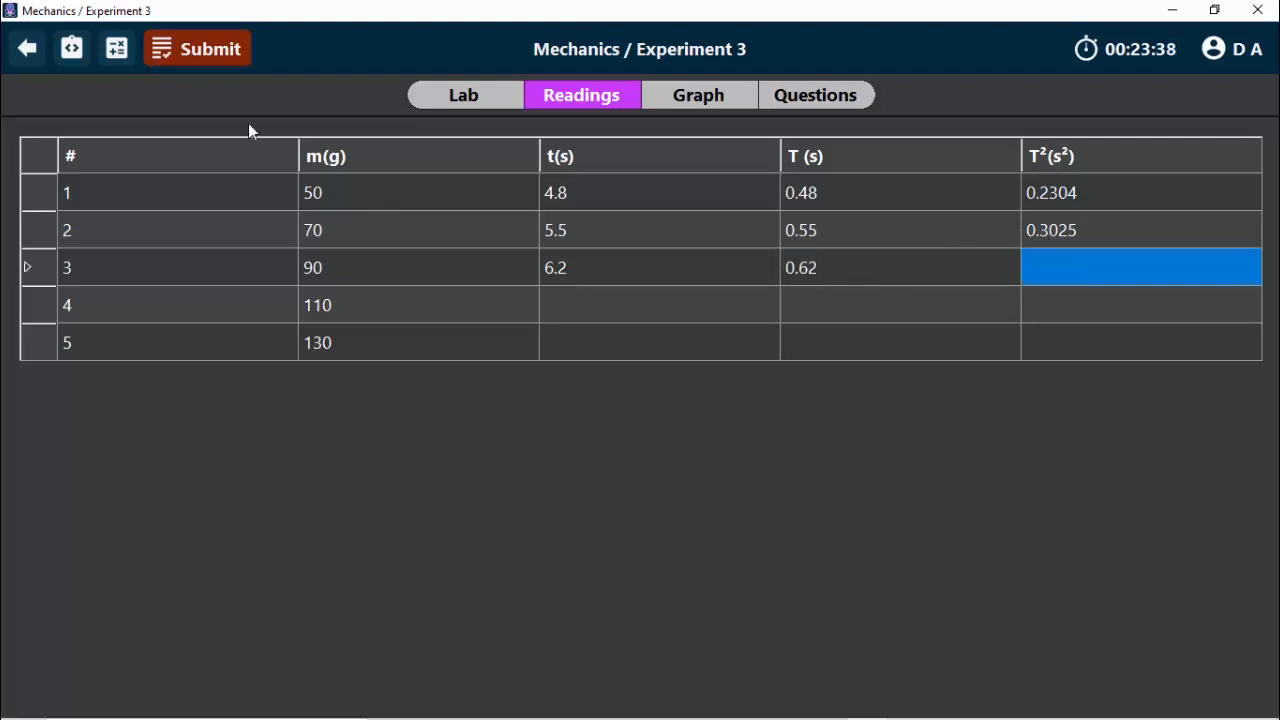
Step: Square 0.62 in Calculator and enter 0.3844 as T² for the 90 g row of the readings table
left_click(117, 52)
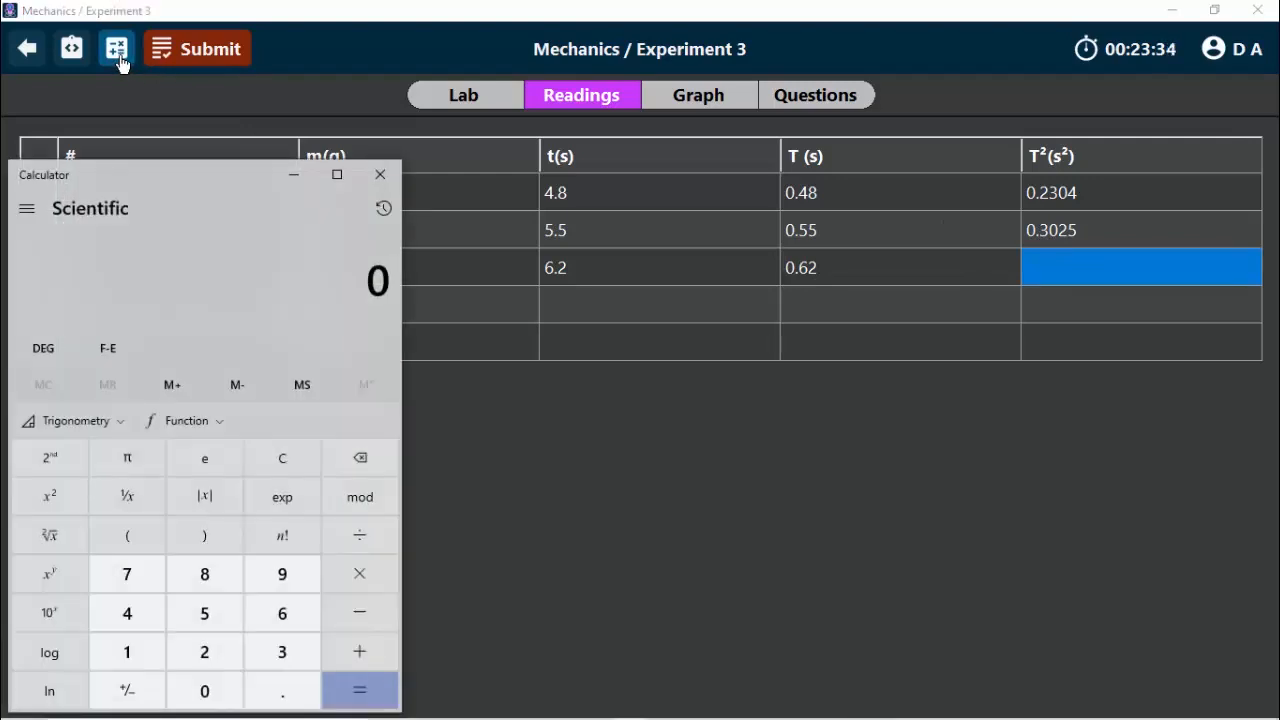
type("0.")
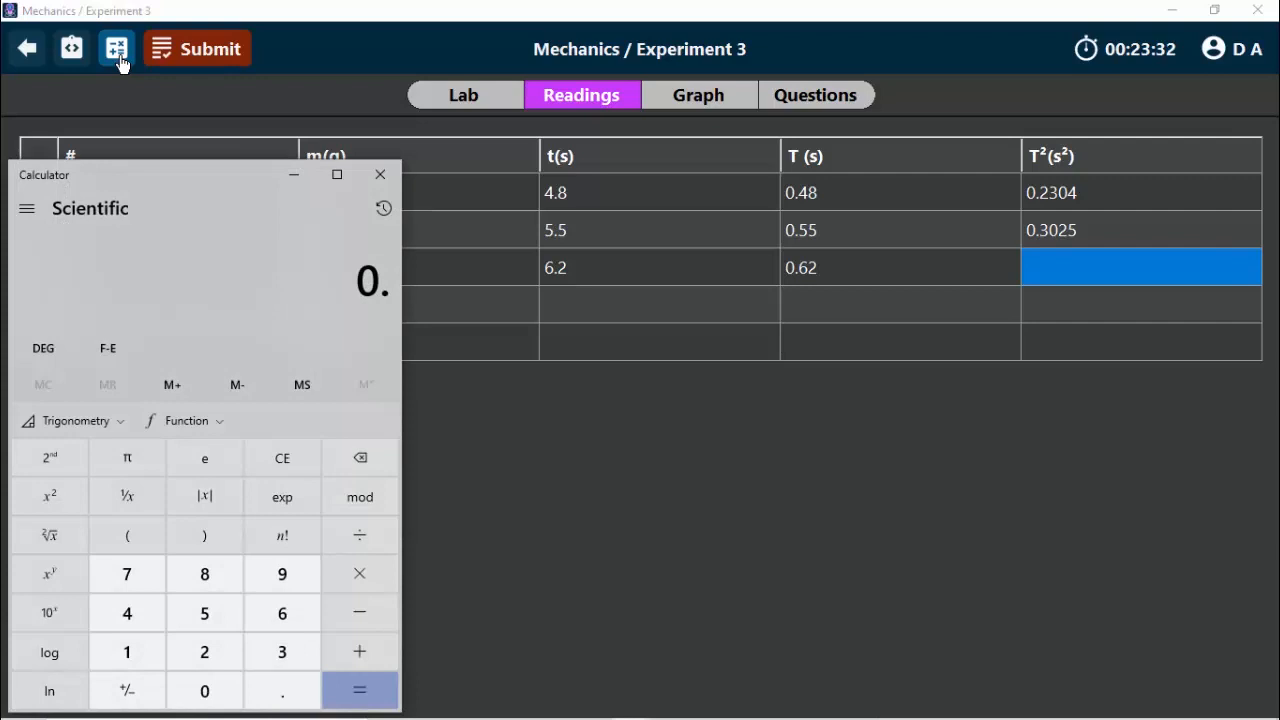
type("62")
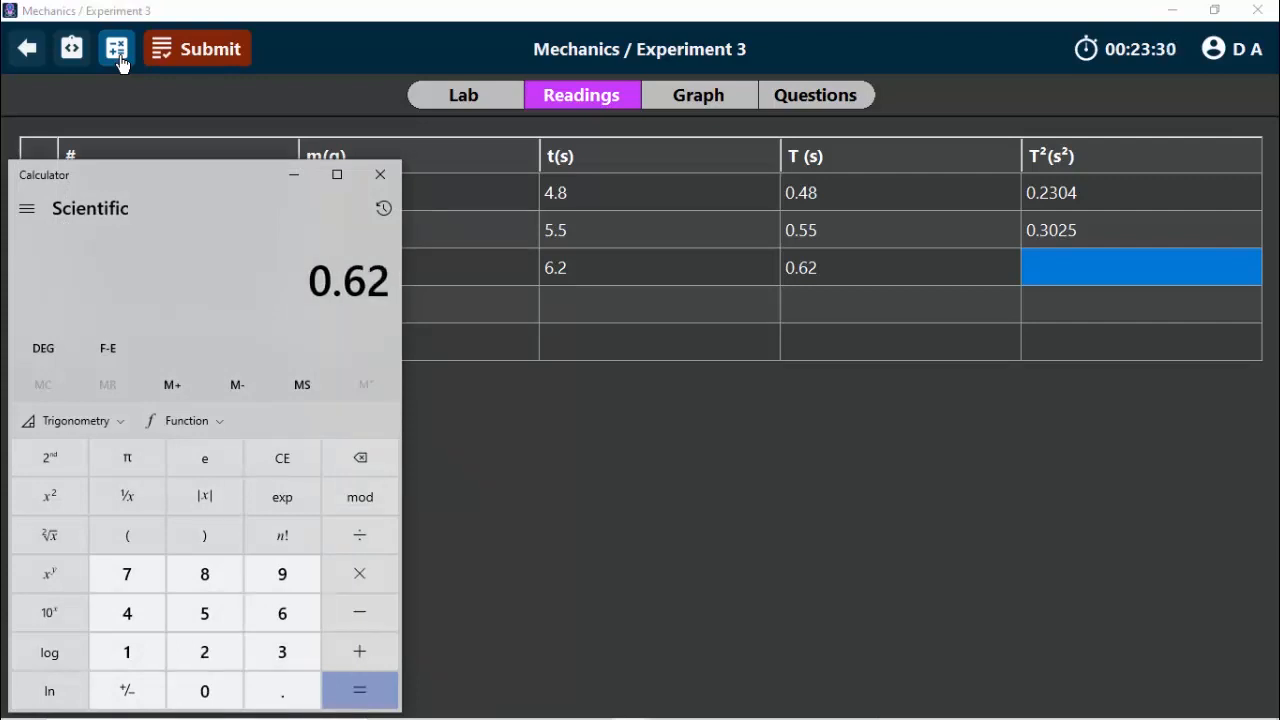
left_click(45, 500)
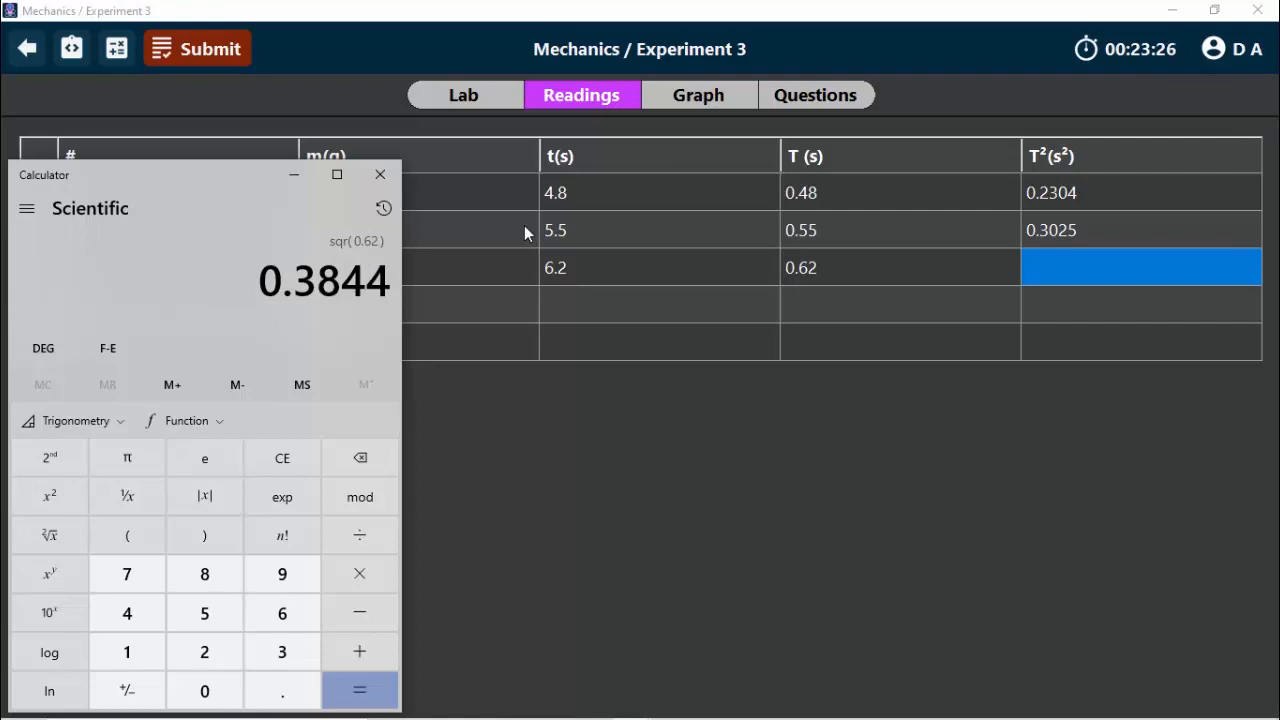
left_click(1048, 259)
left_click(1048, 259)
type("0.3844")
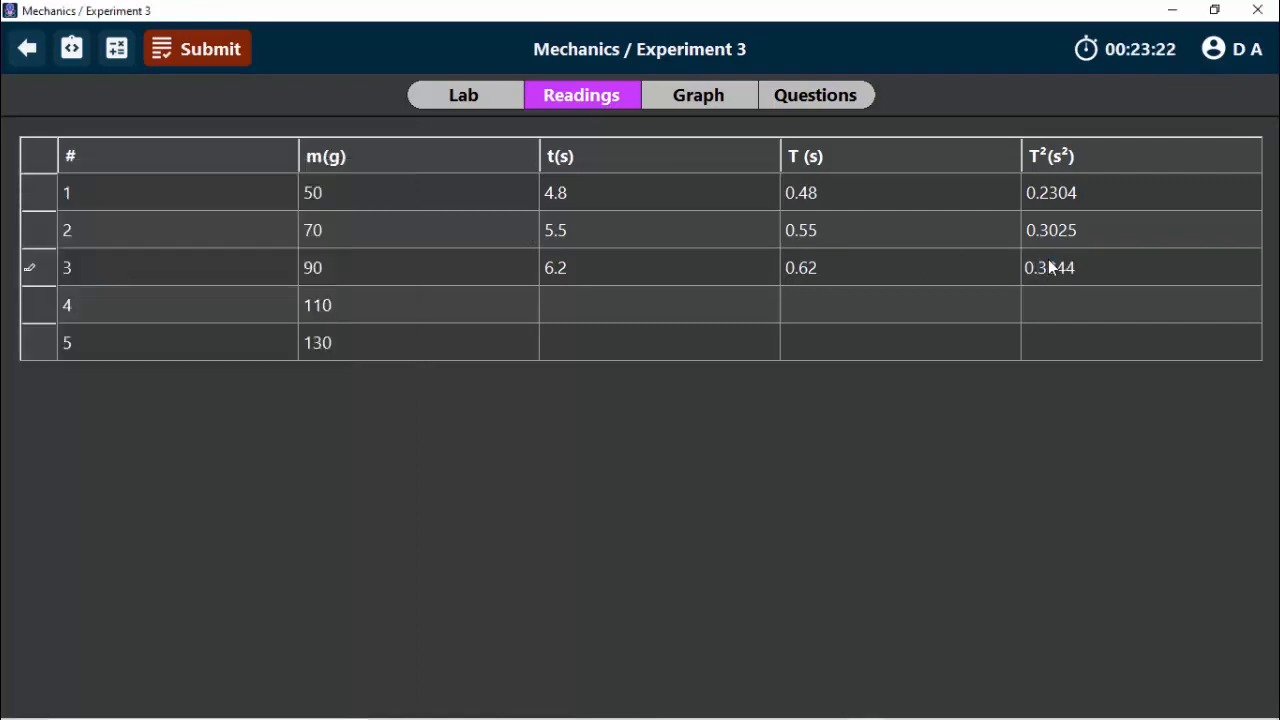
key("Return")
key("Left")
key("Left")
key("Left")
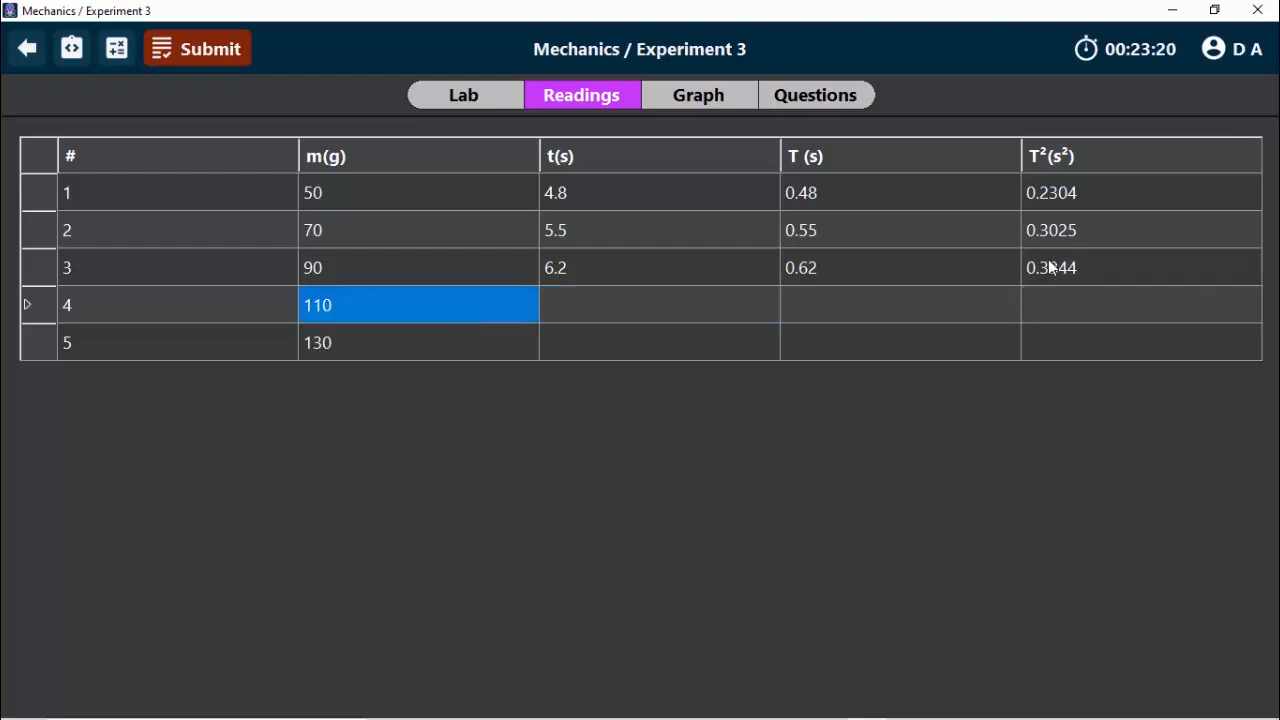
Step: Set the load to 110 g in the lab, run and stop the oscillation, and read the stopwatch with the magnifier
left_click(461, 108)
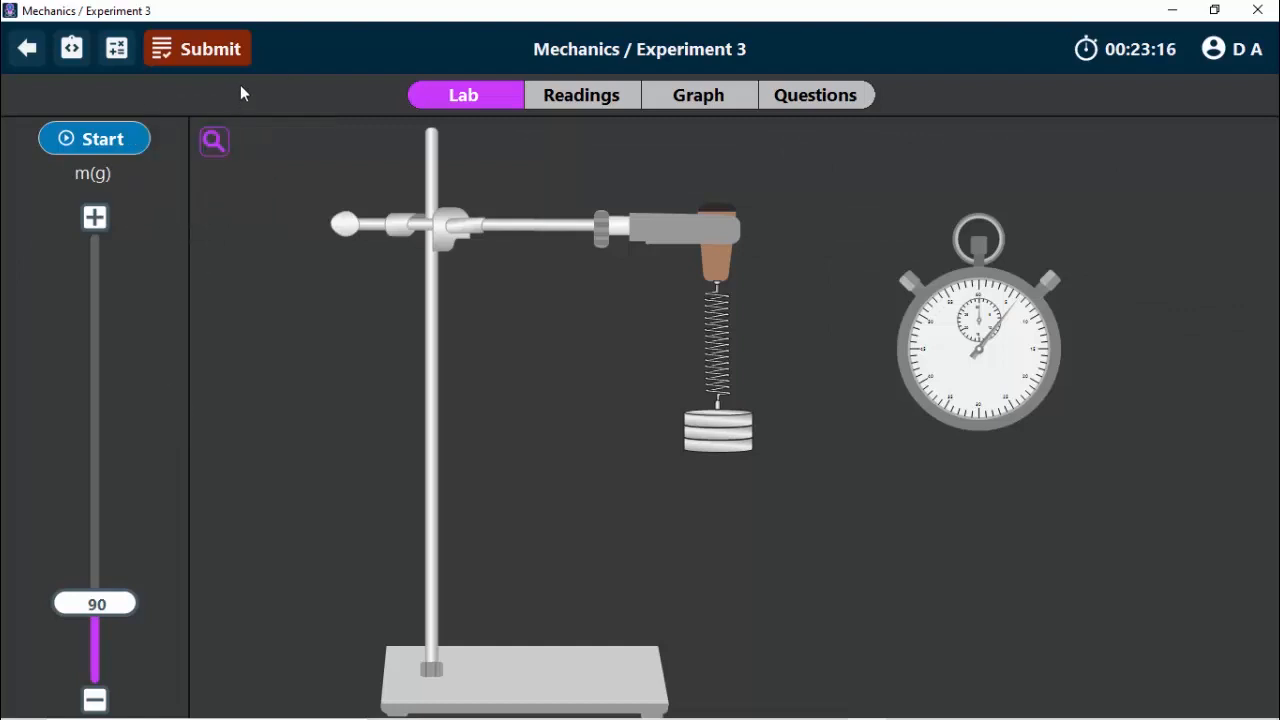
left_click_drag(98, 604, 108, 578)
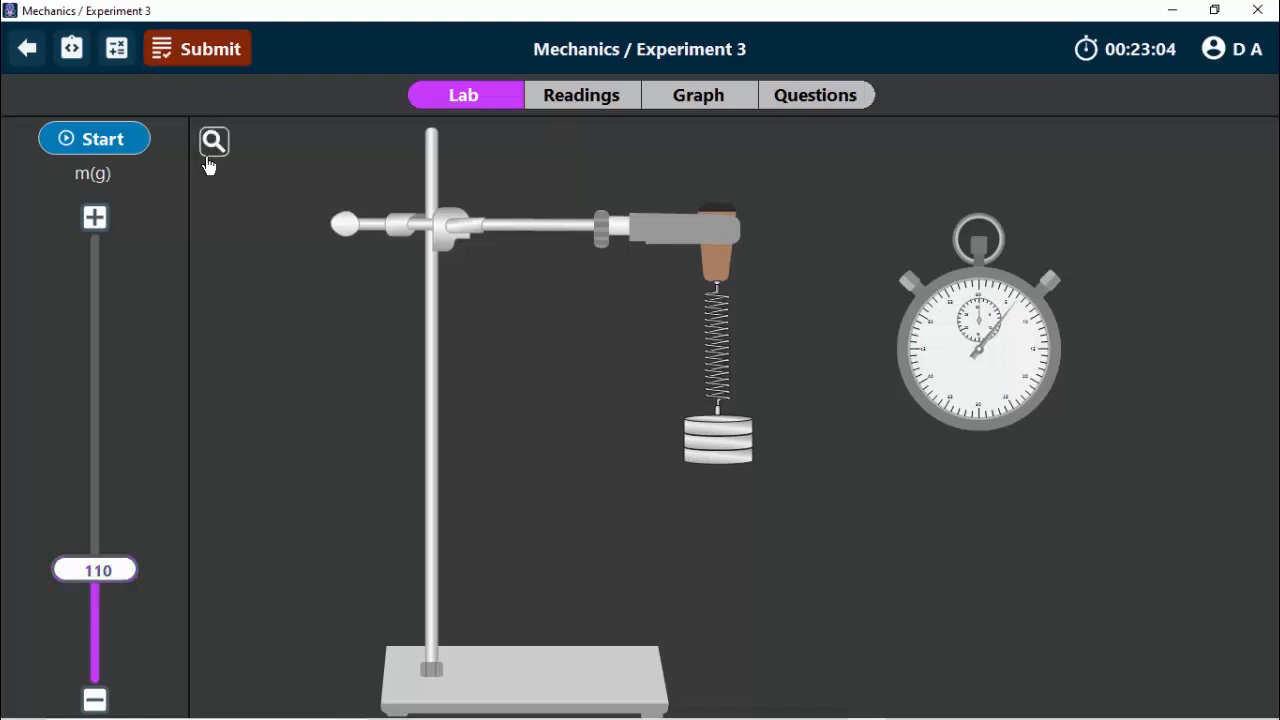
left_click(116, 148)
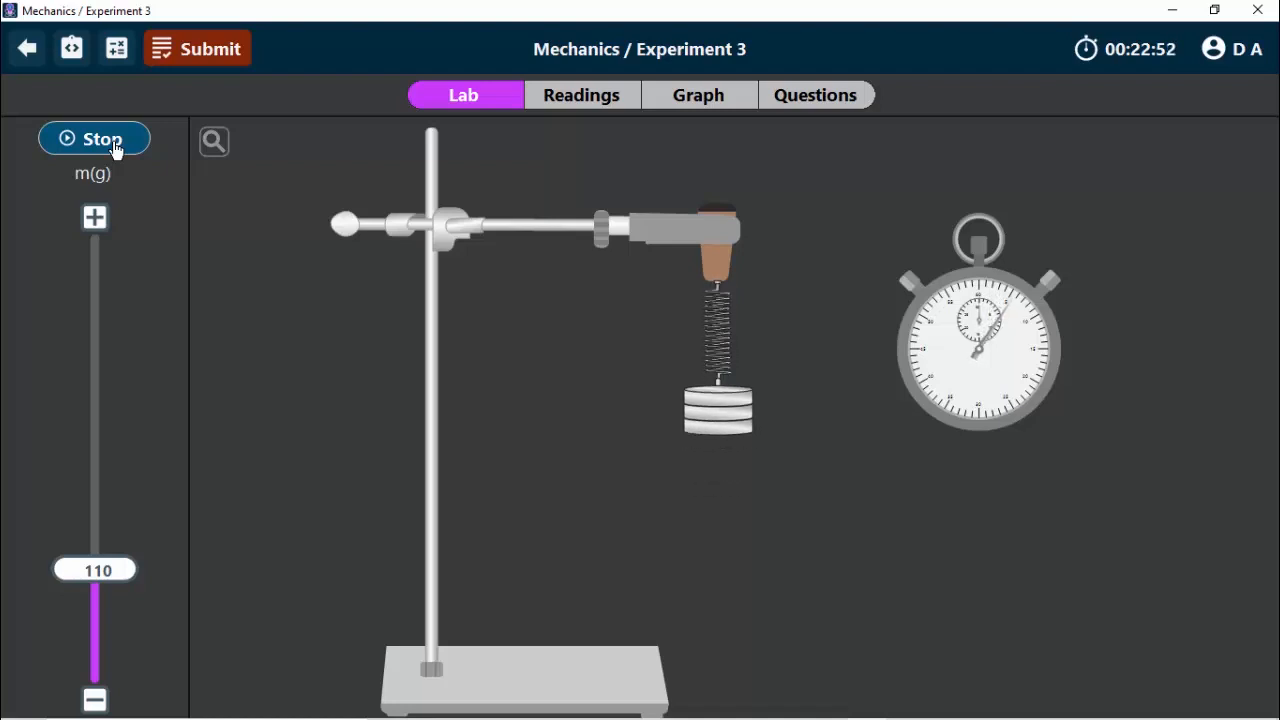
left_click(97, 139)
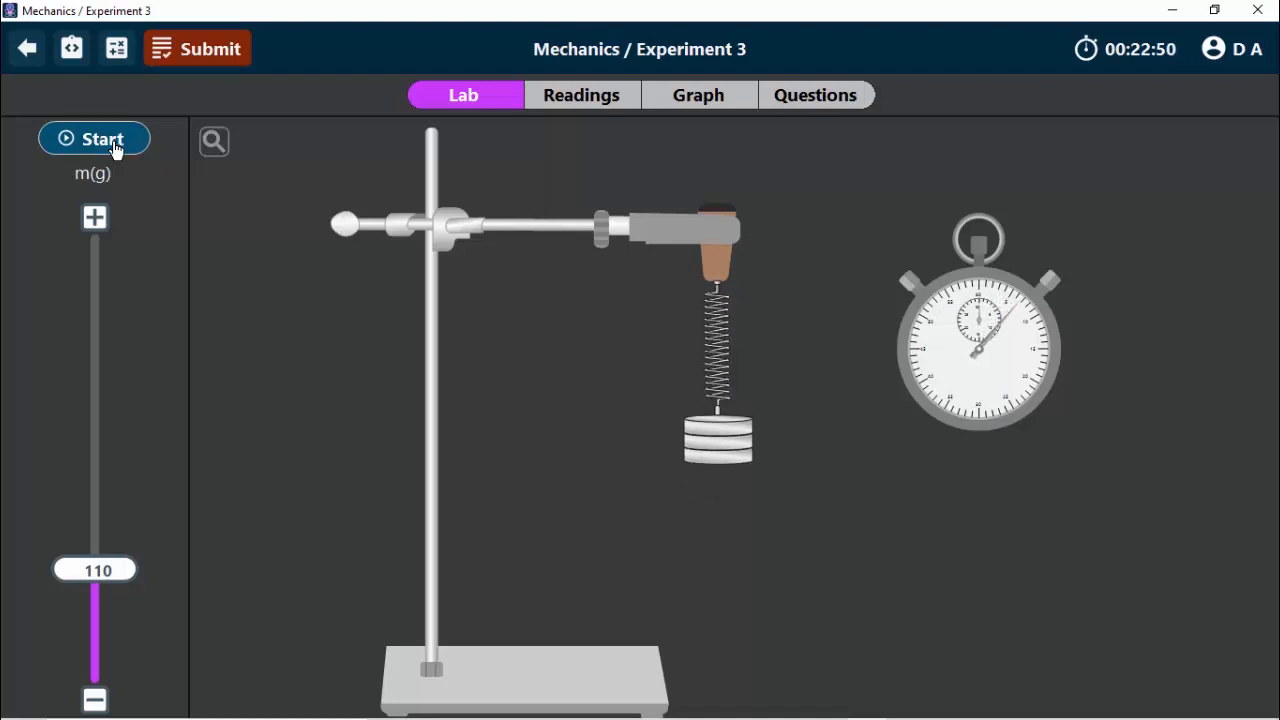
left_click(213, 141)
left_click_drag(1076, 193, 1014, 303)
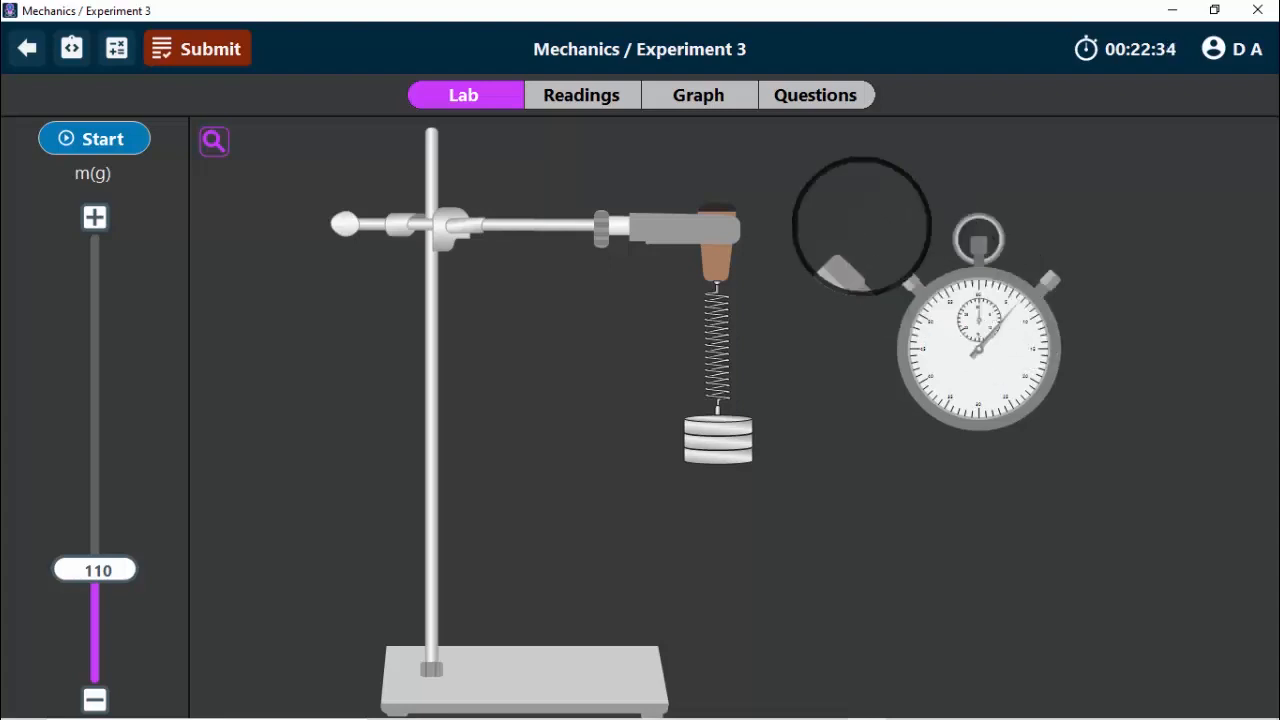
left_click(212, 145)
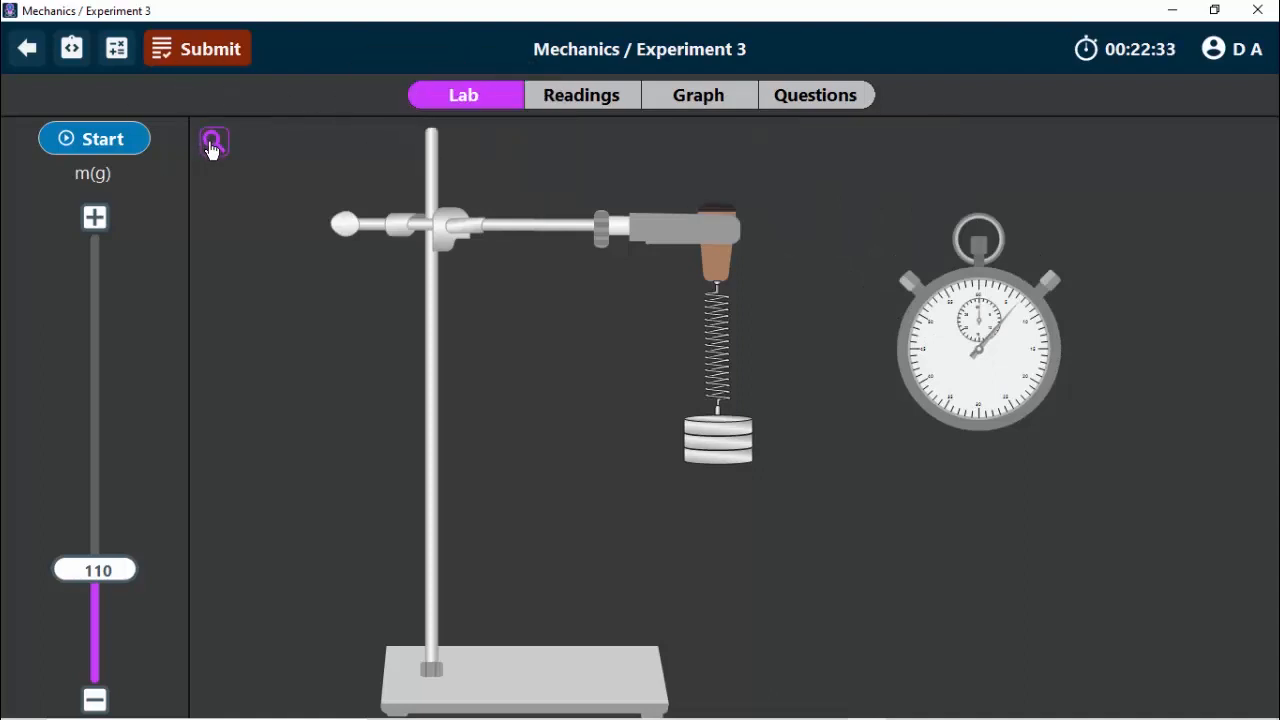
Step: Enter 6.8 as t and 0.68 as T for the 110 g row of the readings table
left_click(562, 104)
left_click(618, 308)
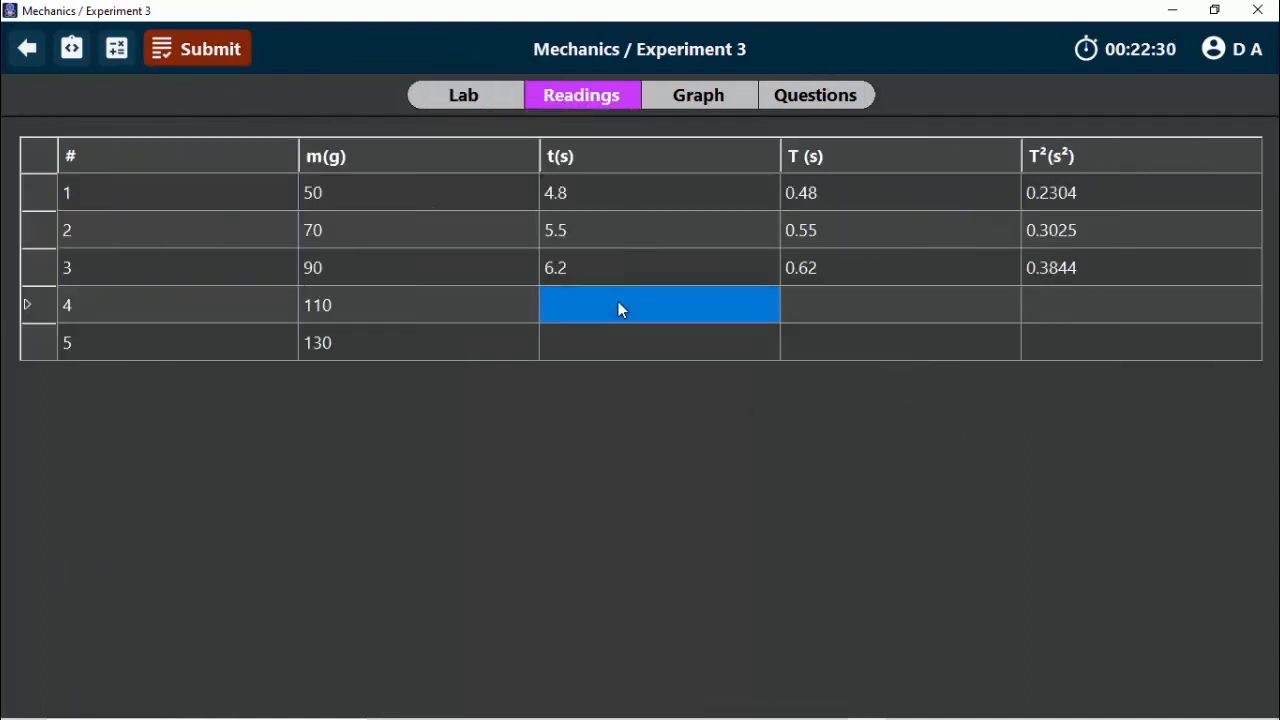
type("6.8")
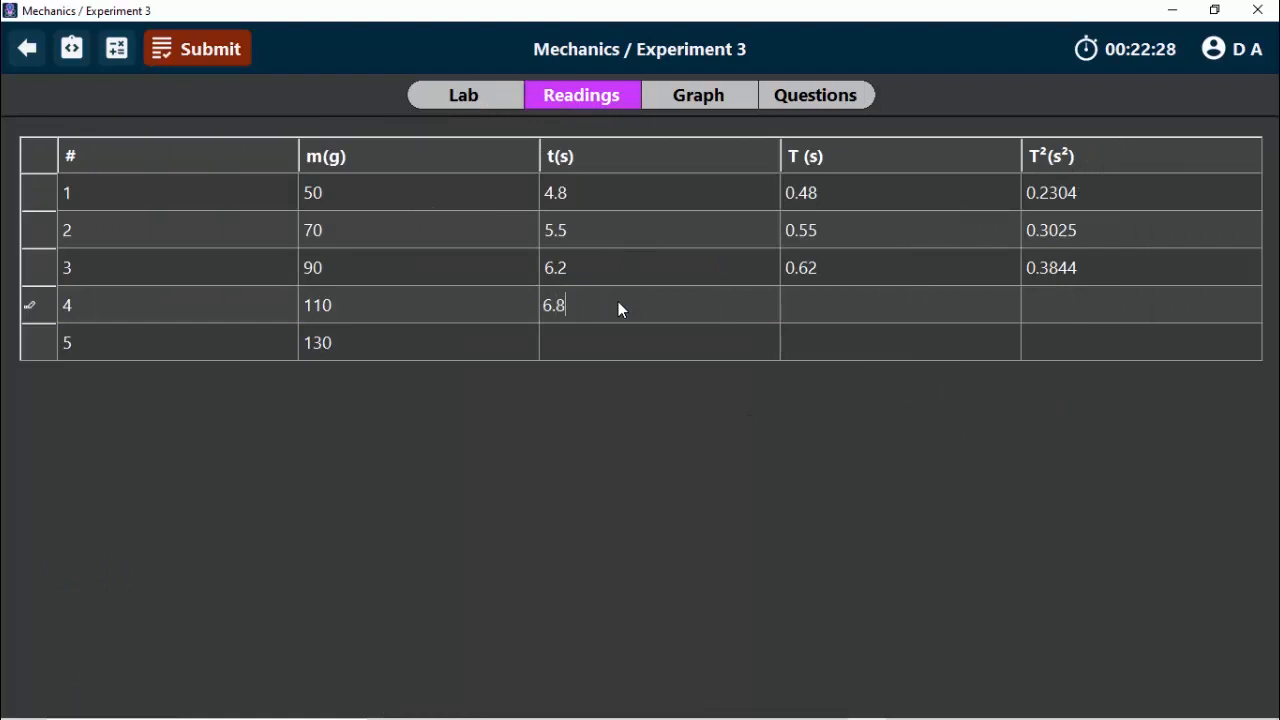
key("Tab")
type("0.68")
key("Tab")
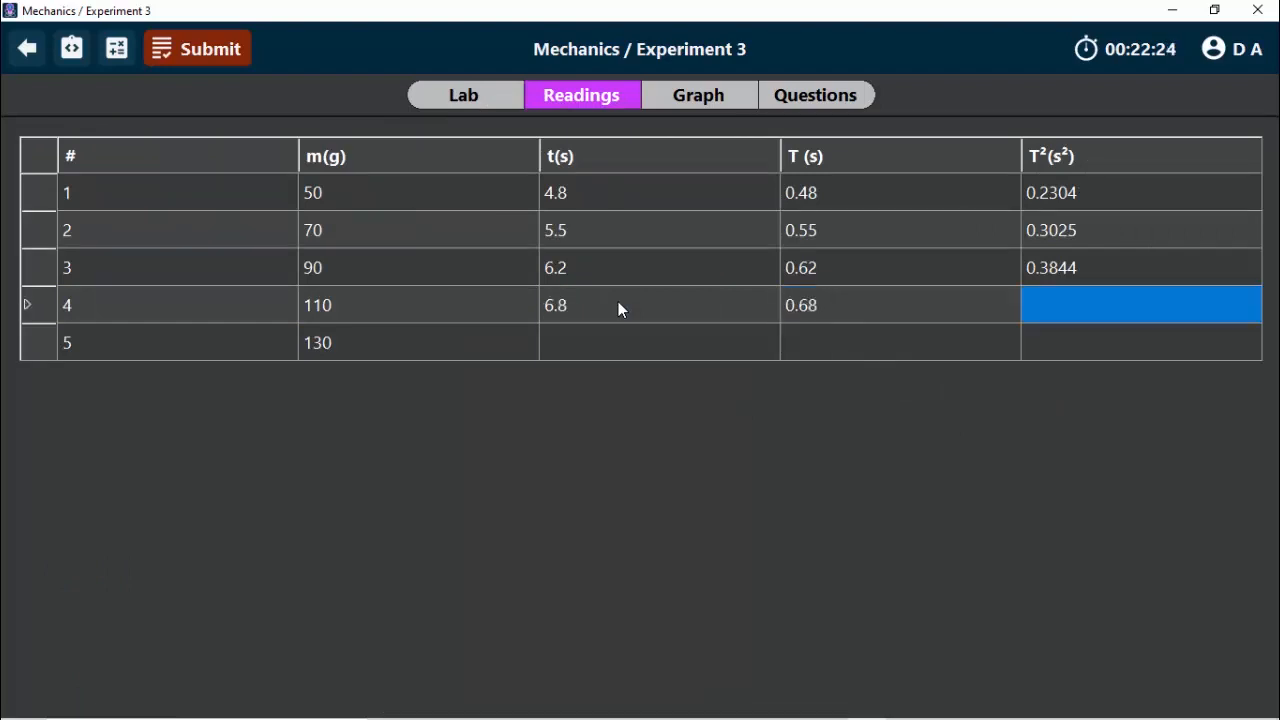
Step: Square 0.68 in Calculator and enter 0.4624 as T² for the 110 g row of the readings table
left_click(122, 62)
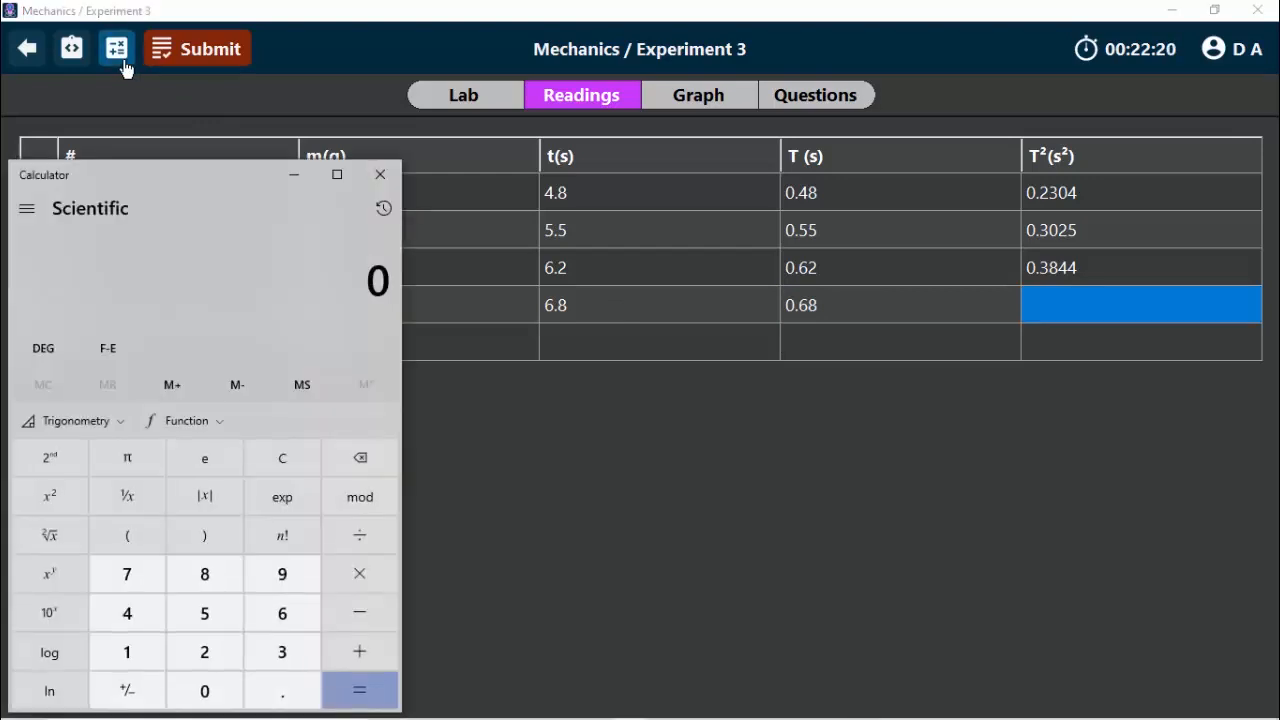
type("0.68")
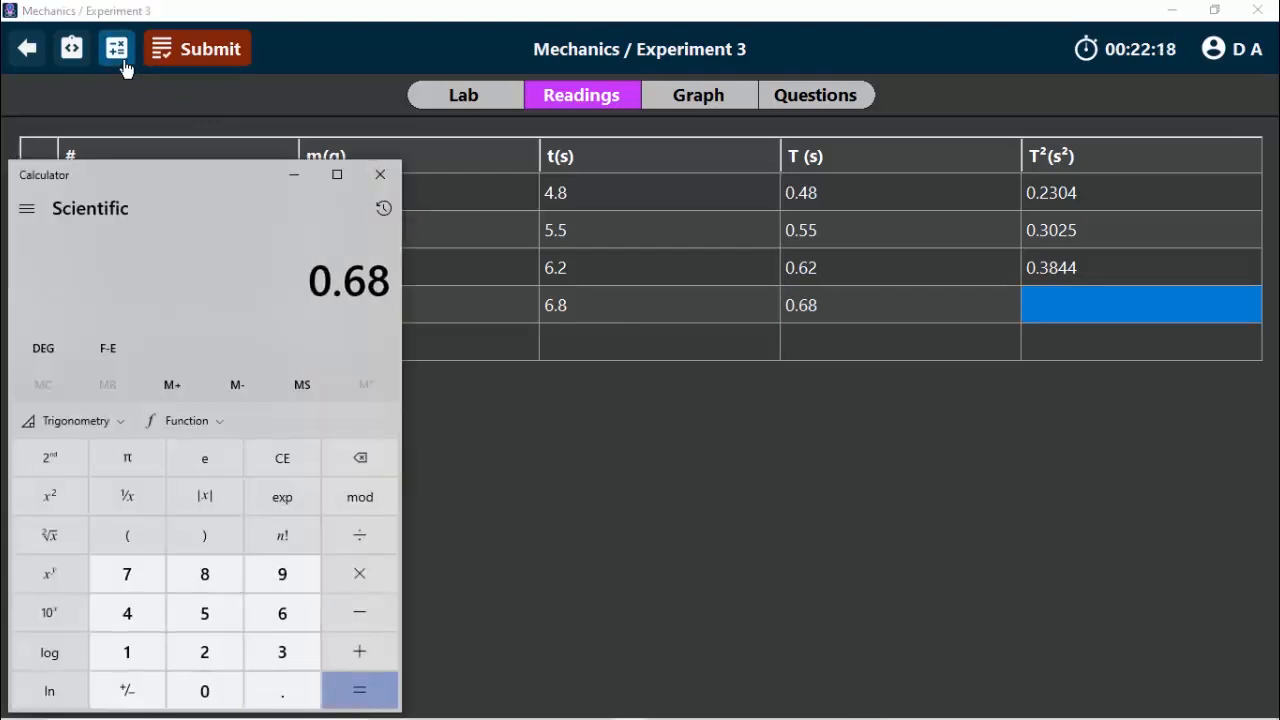
left_click(45, 497)
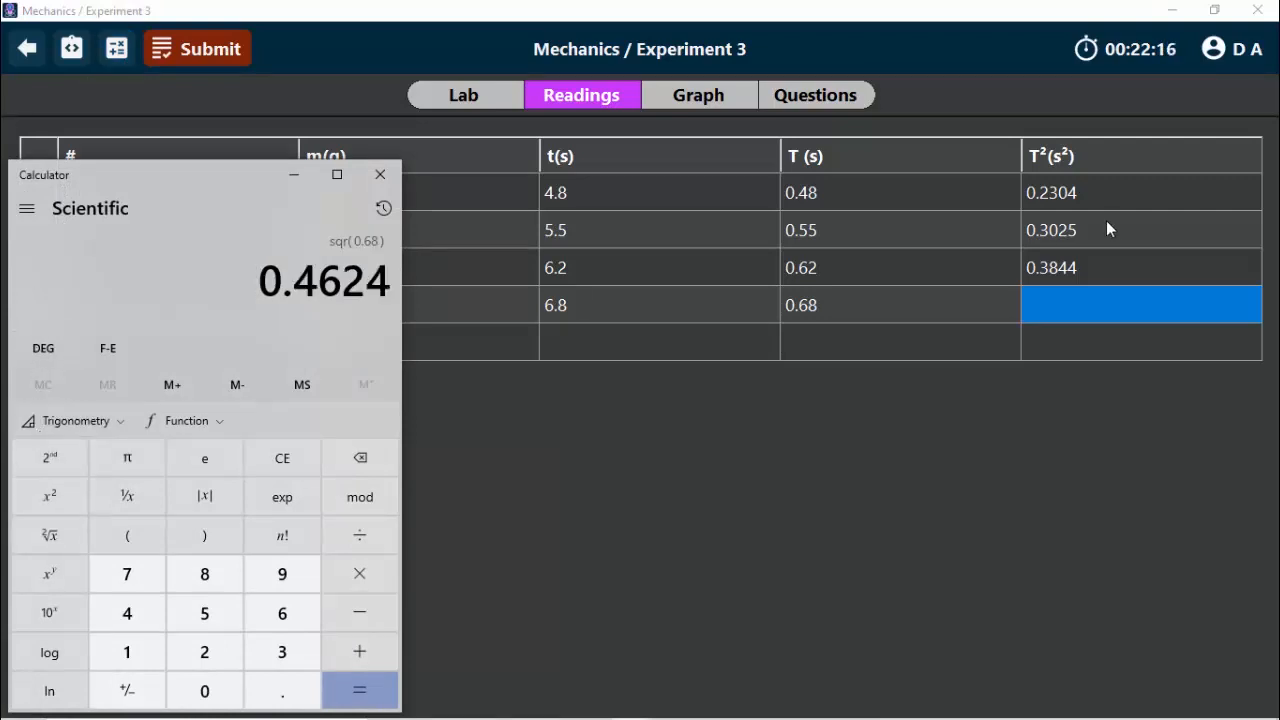
left_click(1089, 306)
left_click(1089, 306)
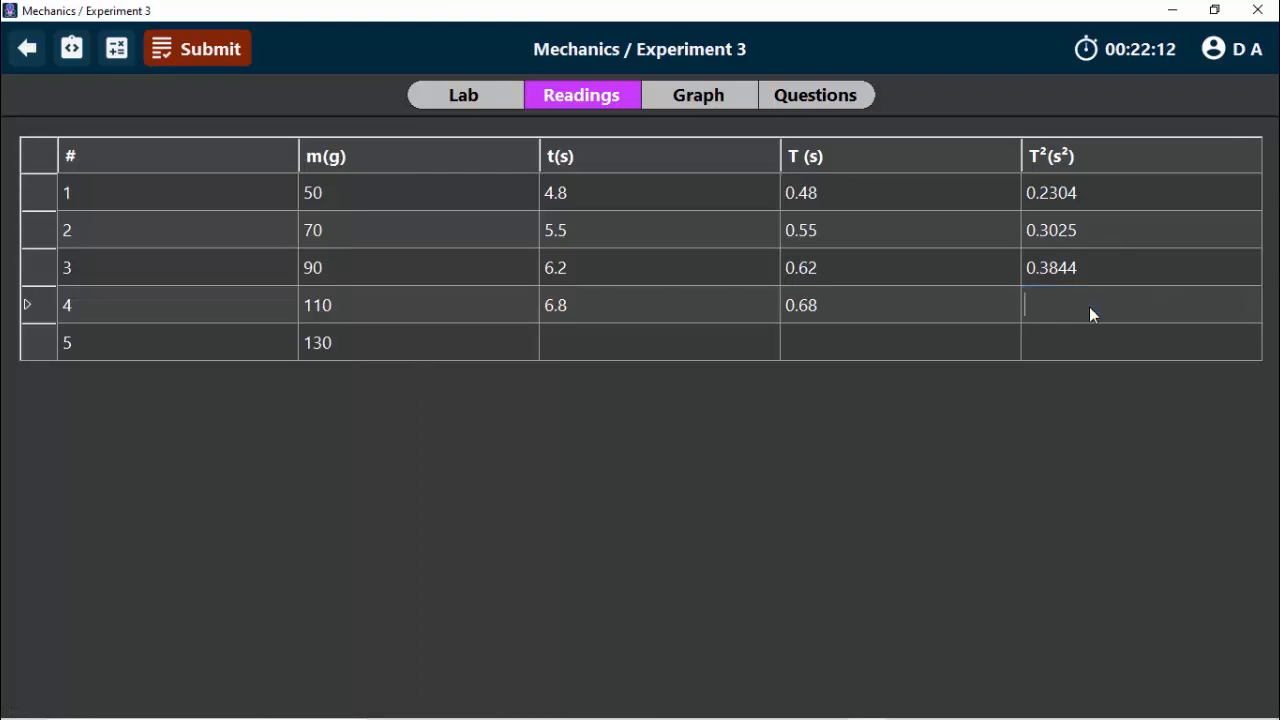
type("0.4624")
key("Return")
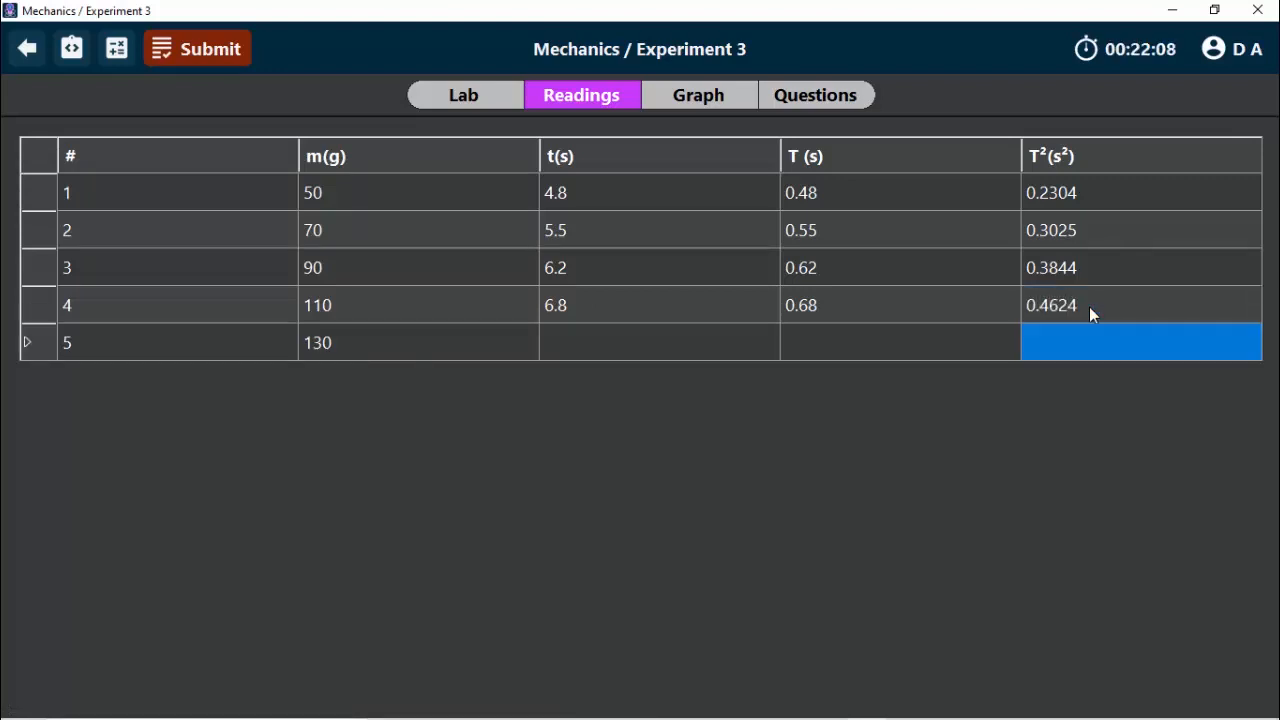
Step: Set the load to 130 g in the lab, run and stop the oscillation, and read the stopwatch with the magnifier
left_click(708, 338)
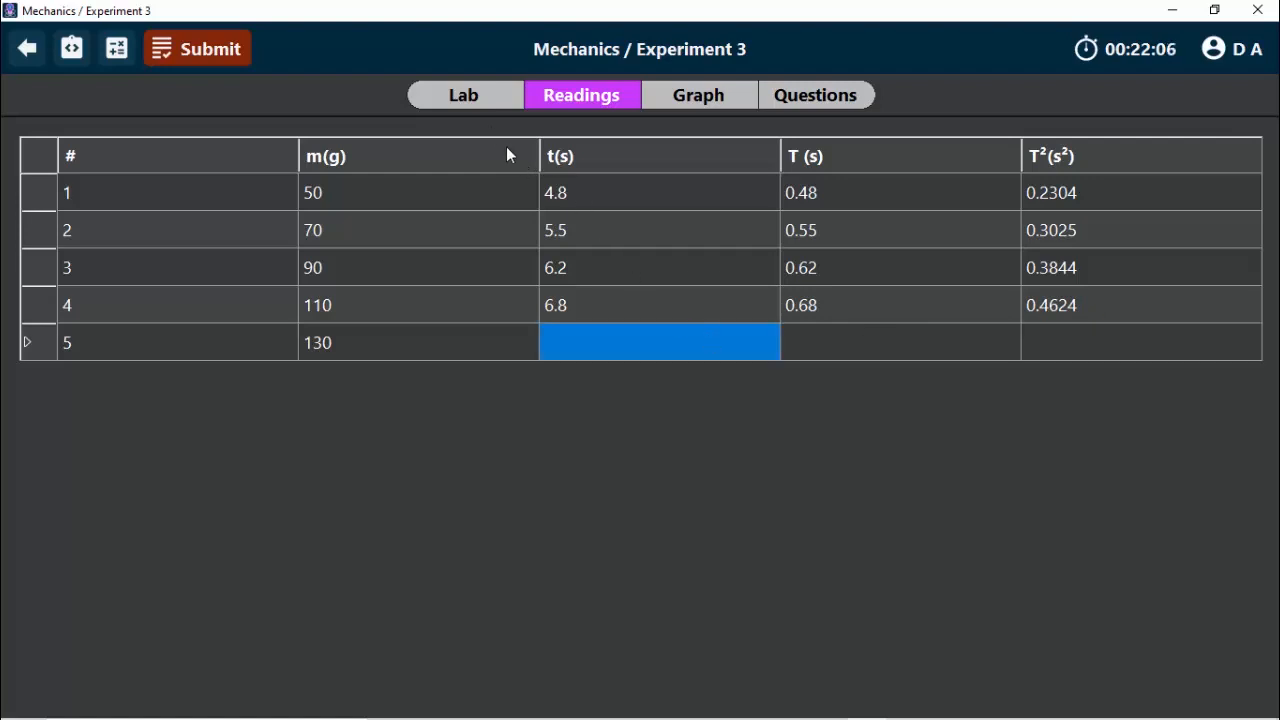
left_click(478, 96)
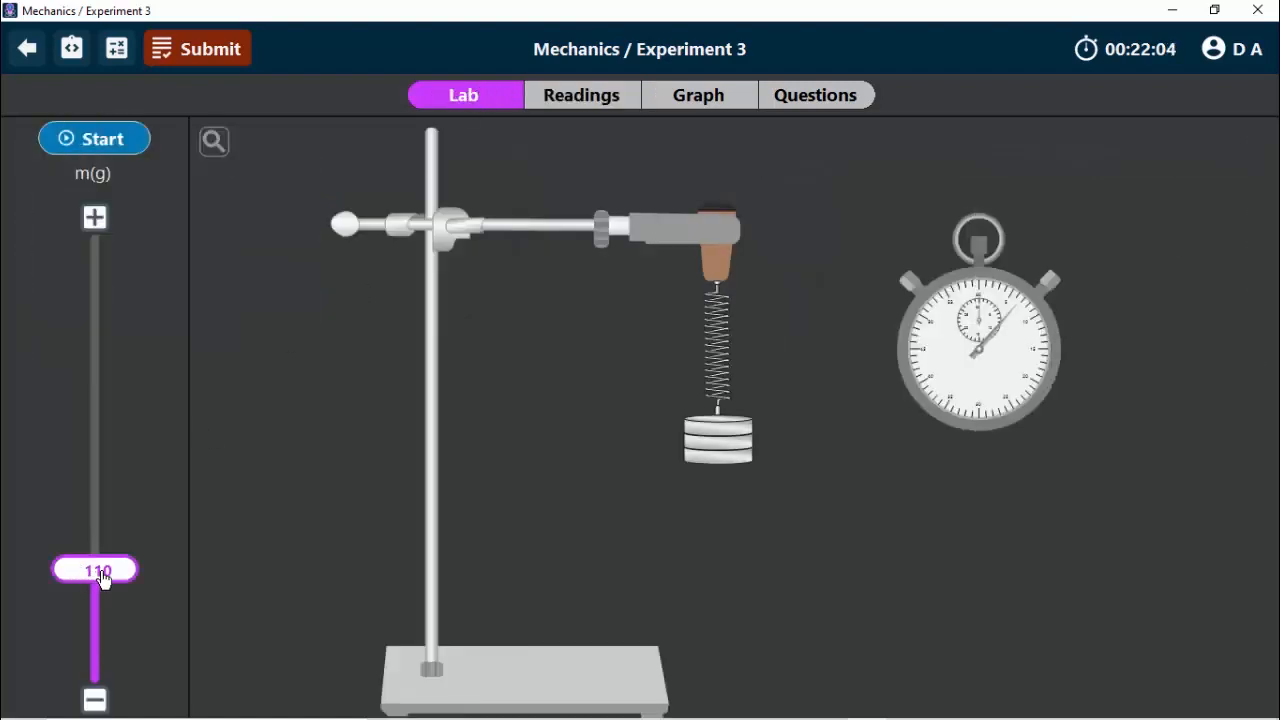
left_click_drag(107, 577, 110, 543)
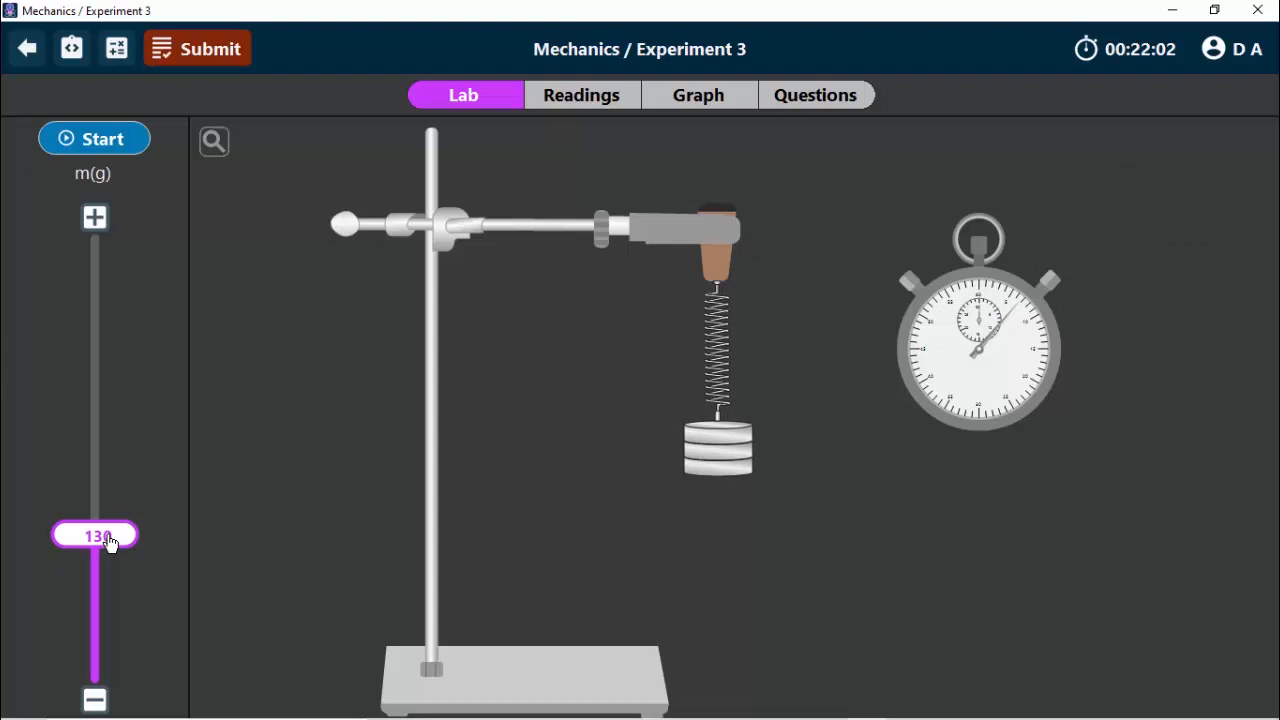
left_click(119, 146)
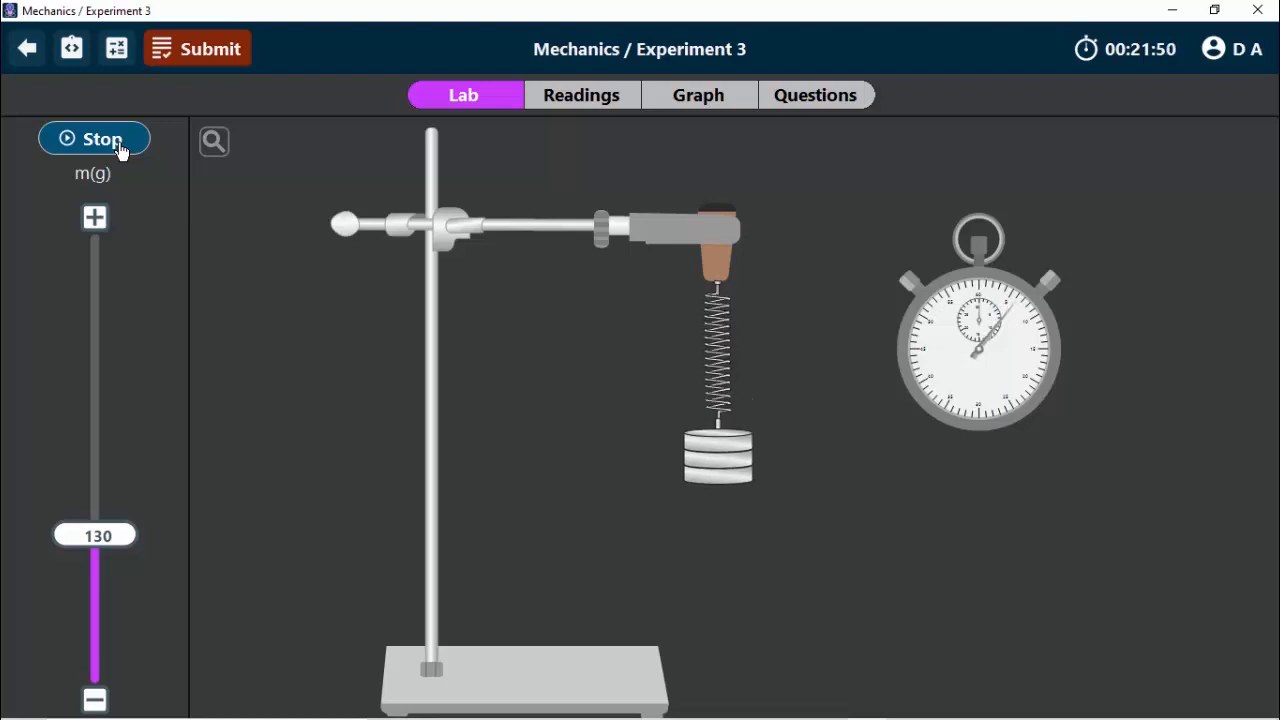
left_click(120, 149)
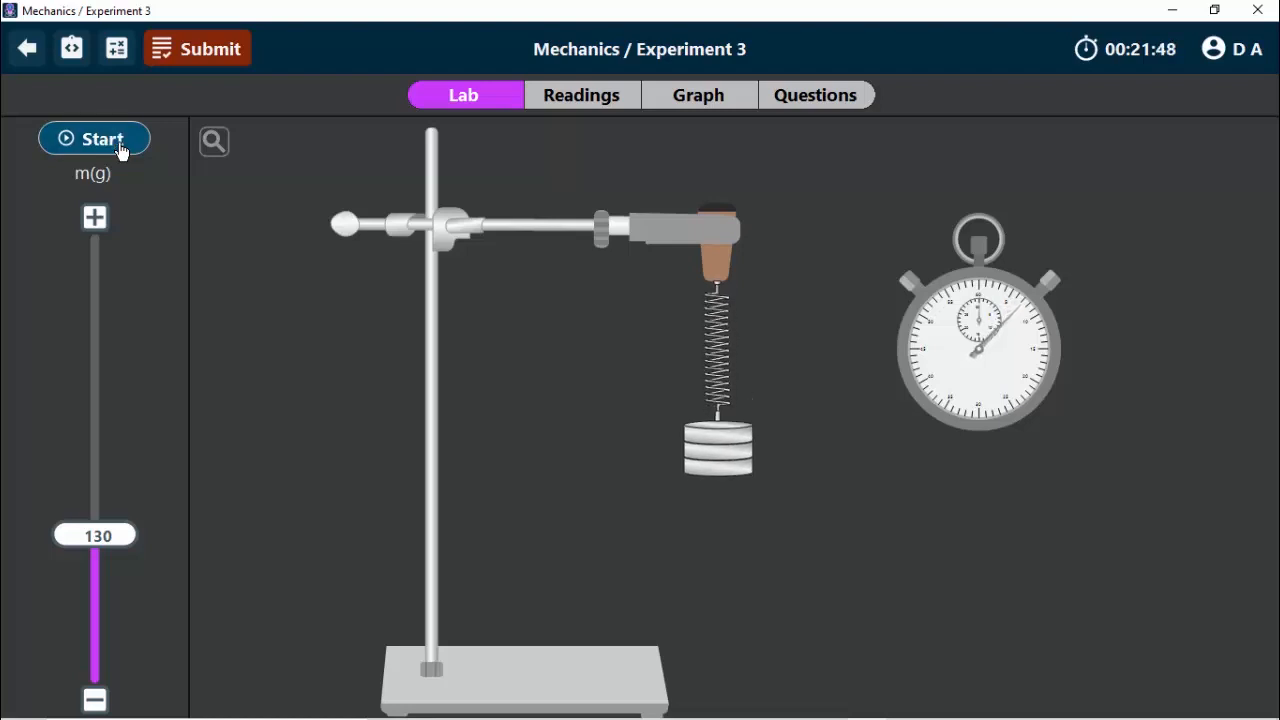
left_click(214, 142)
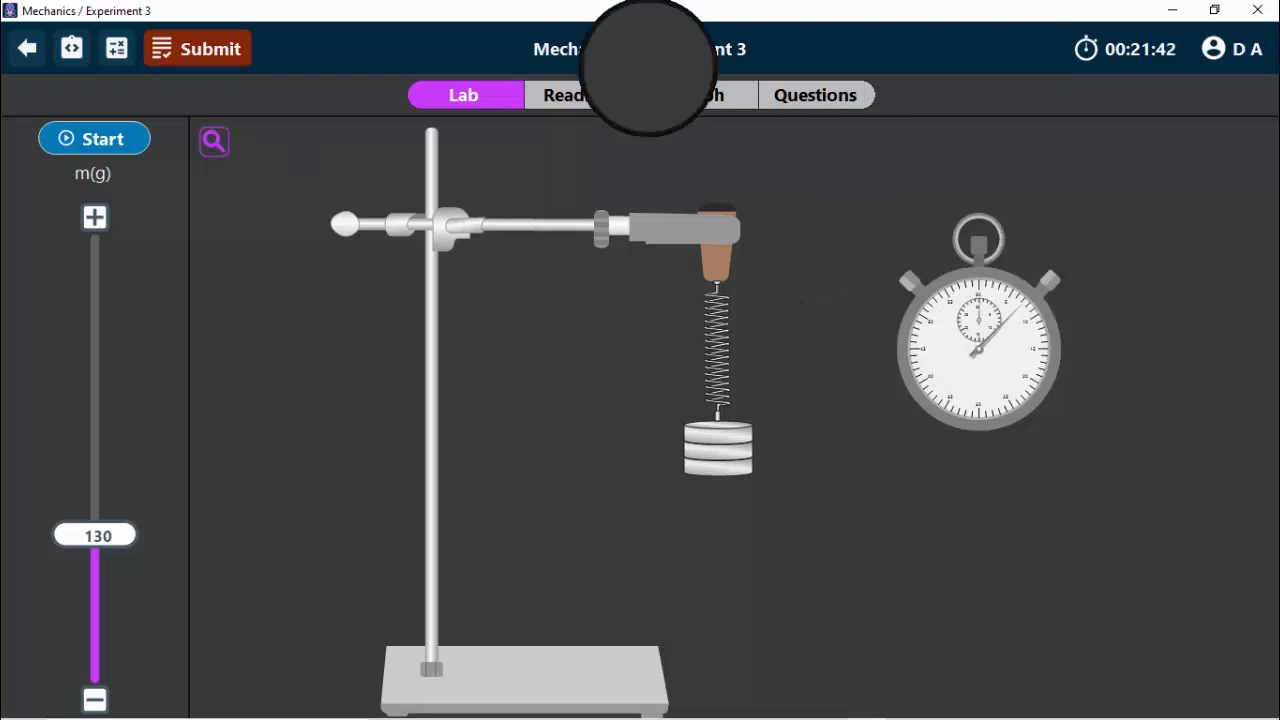
Step: Enter 7.2 as t and 0.72 as T for the 130 g row of the readings table
left_click(580, 97)
left_click(670, 350)
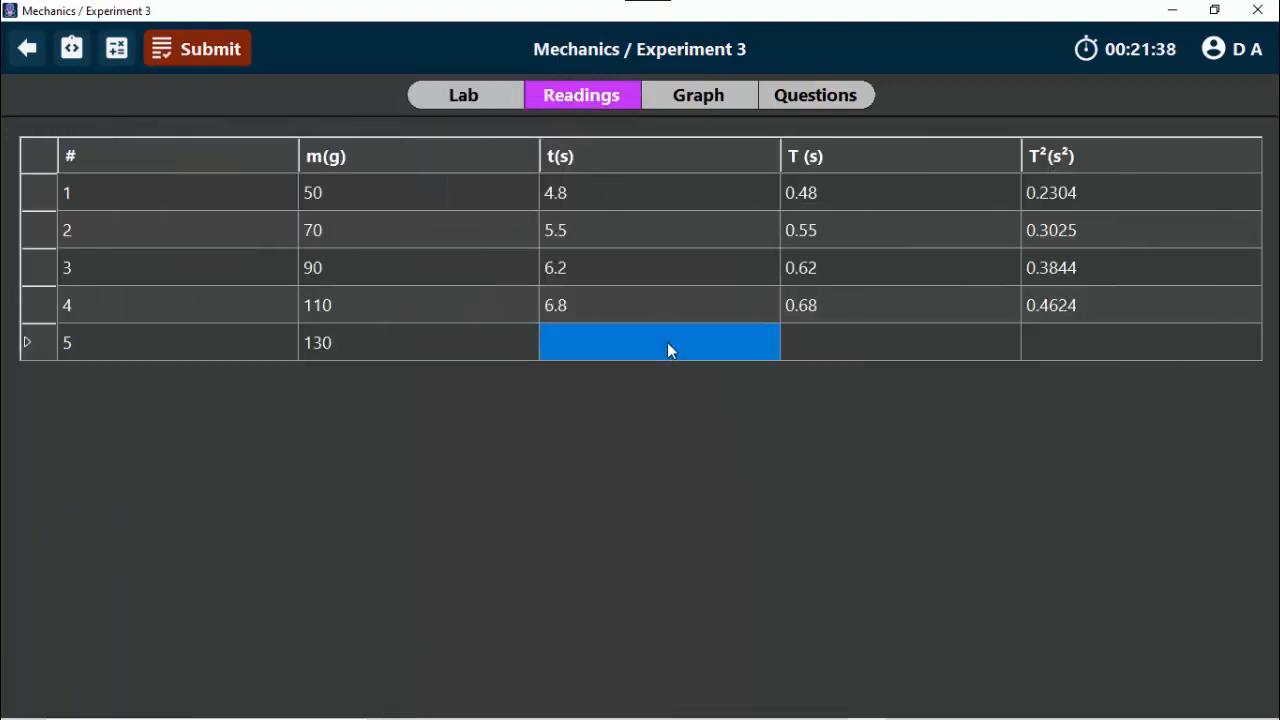
type("7.2")
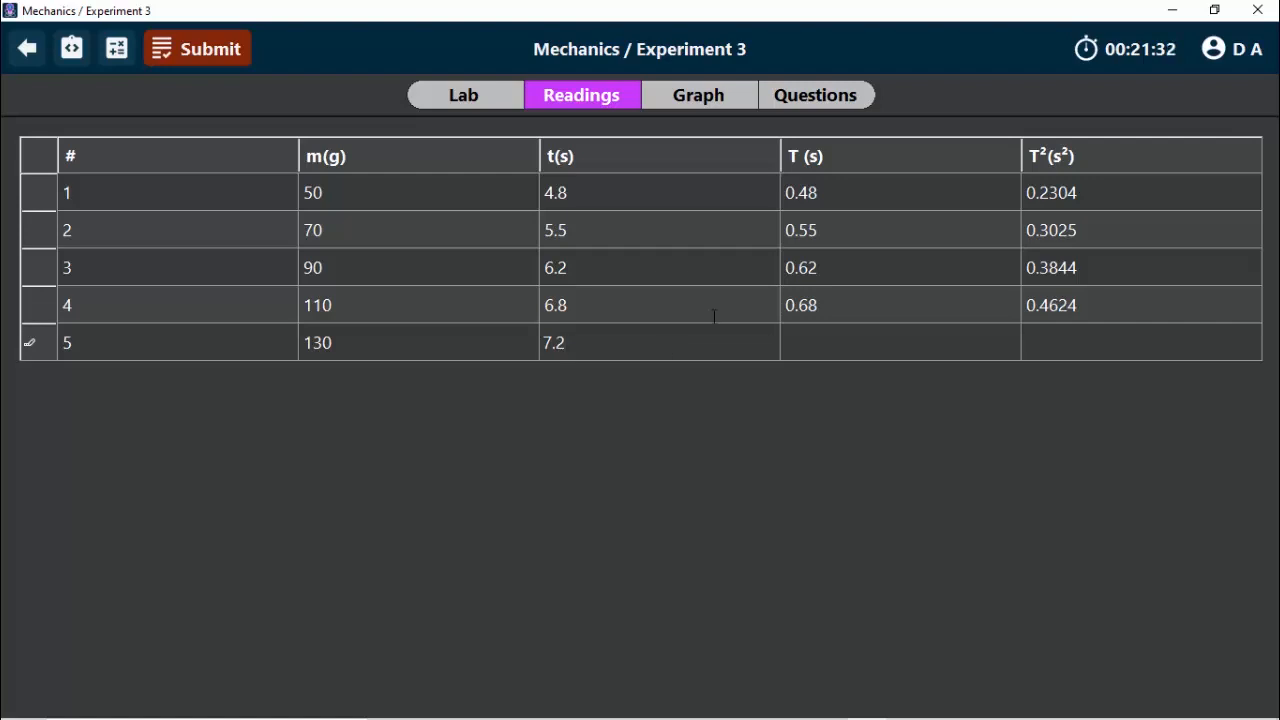
left_click(834, 339)
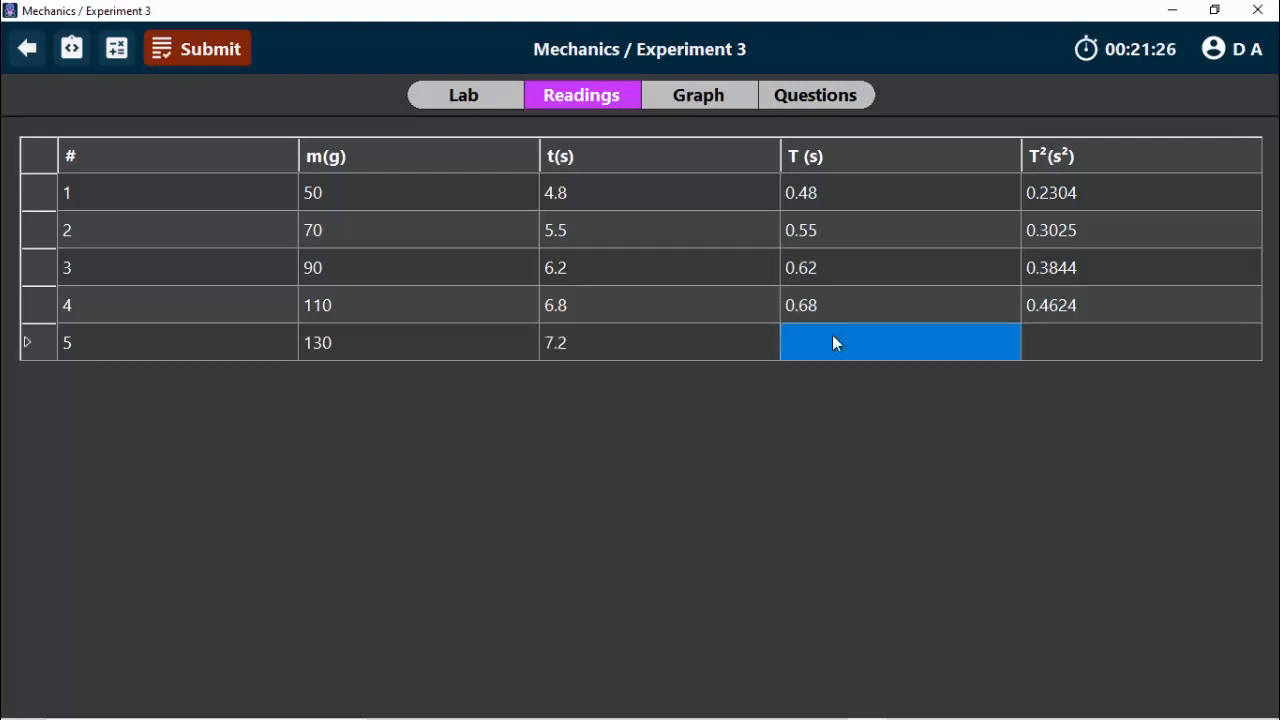
type("0.72")
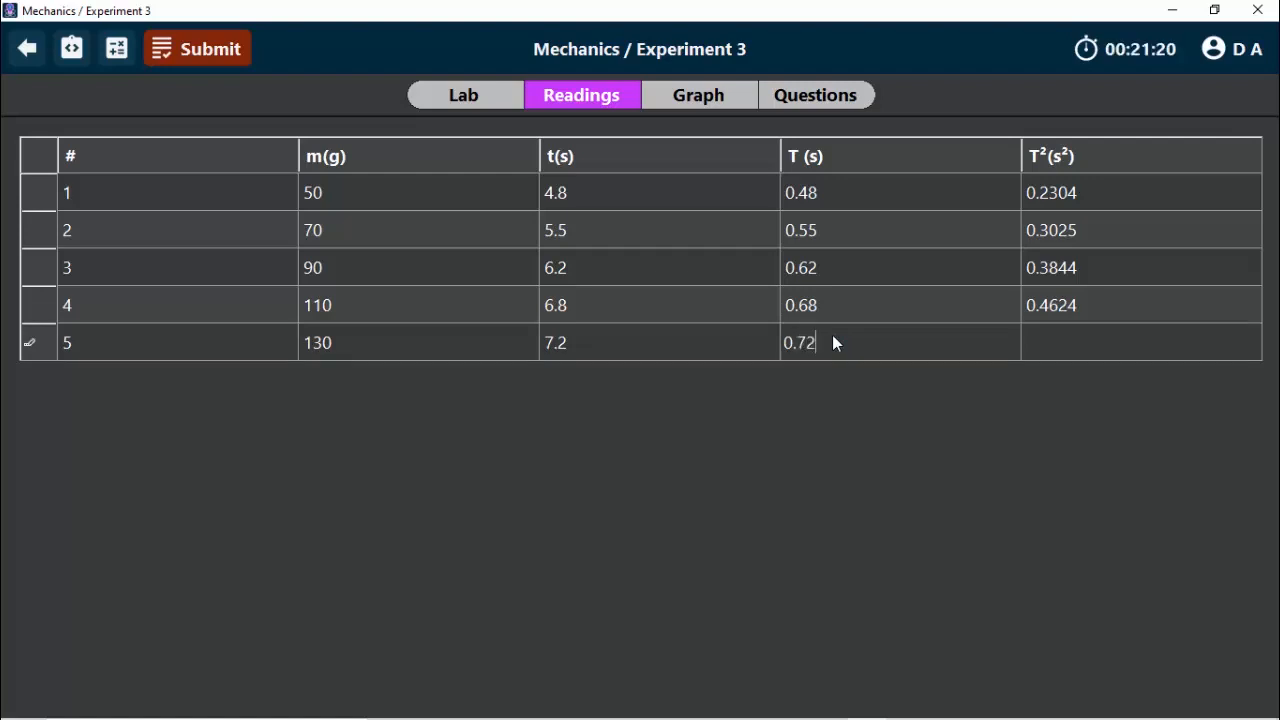
key("Tab")
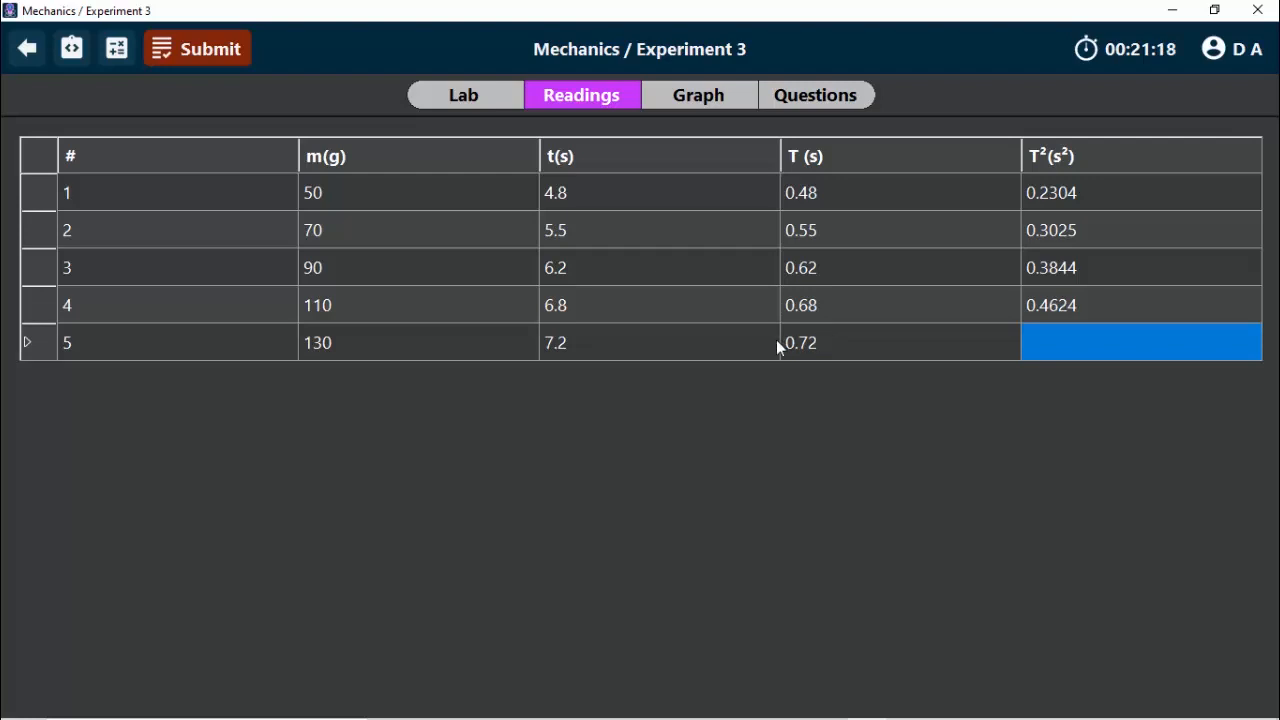
Step: Square 0.72 in Calculator and enter 0.5184 as T² for the 130 g row of the readings table
left_click(115, 50)
type("0.")
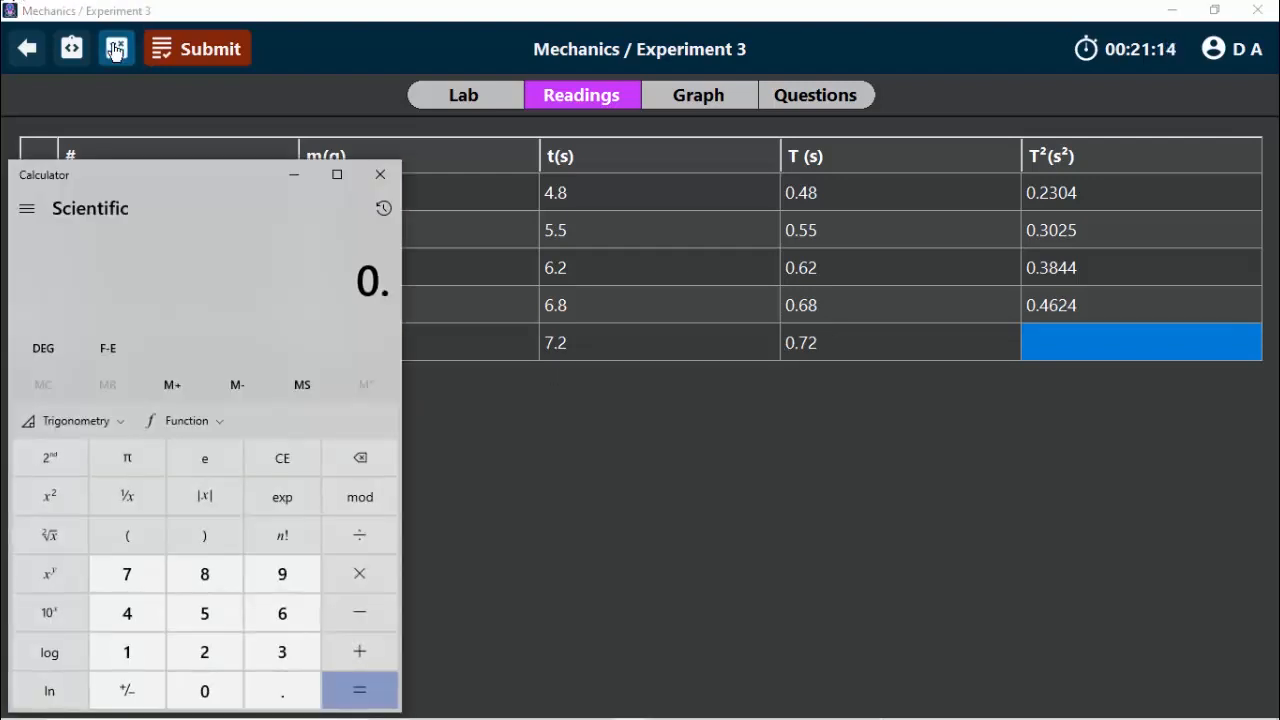
type("72")
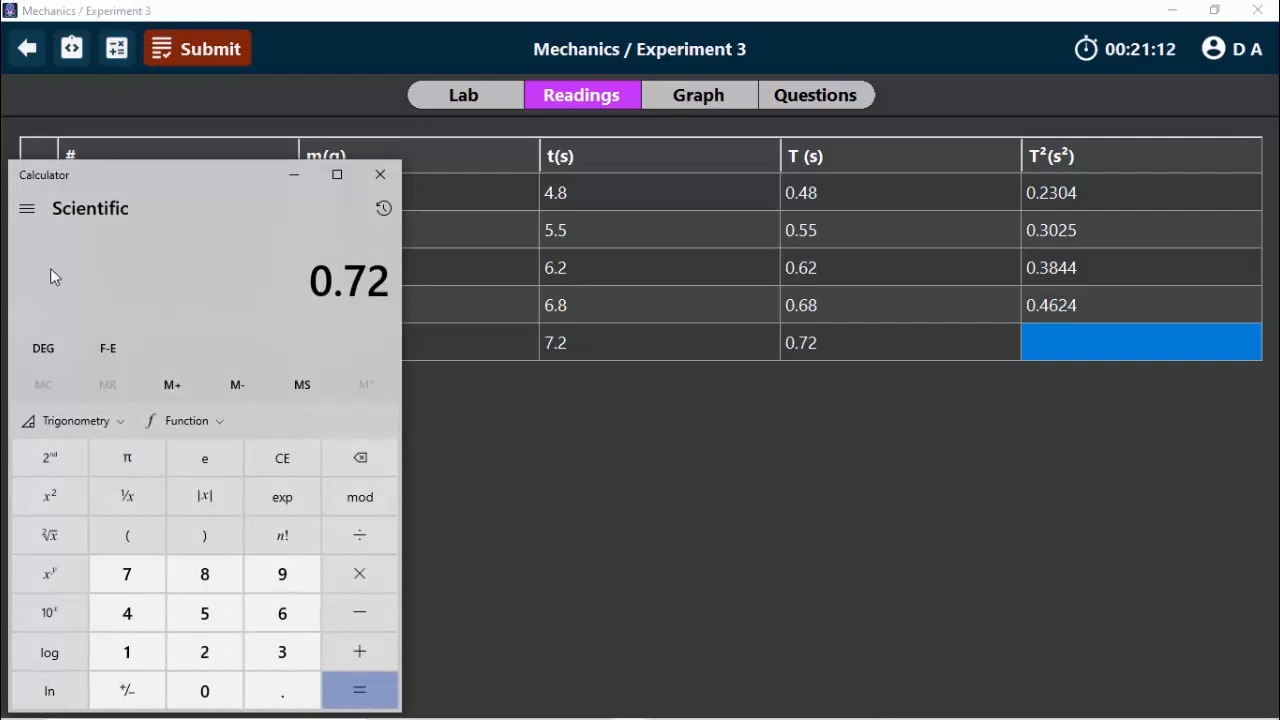
left_click(48, 495)
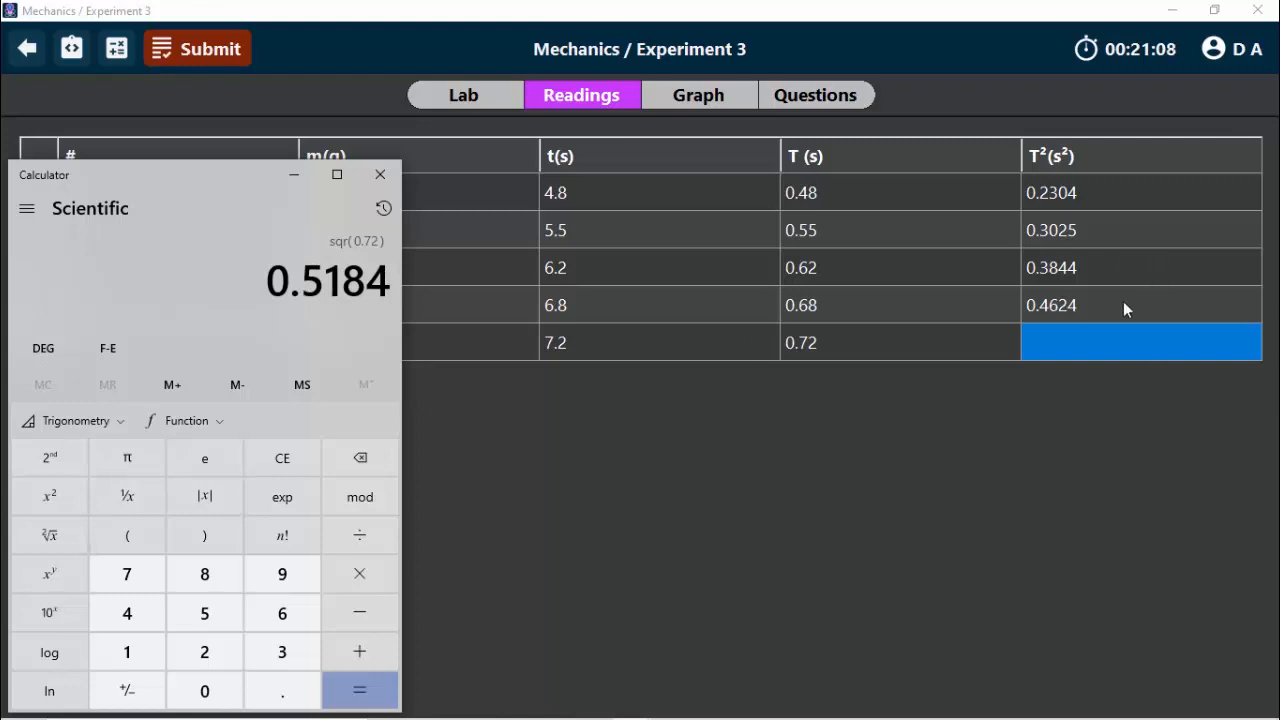
left_click(1092, 336)
left_click(1092, 336)
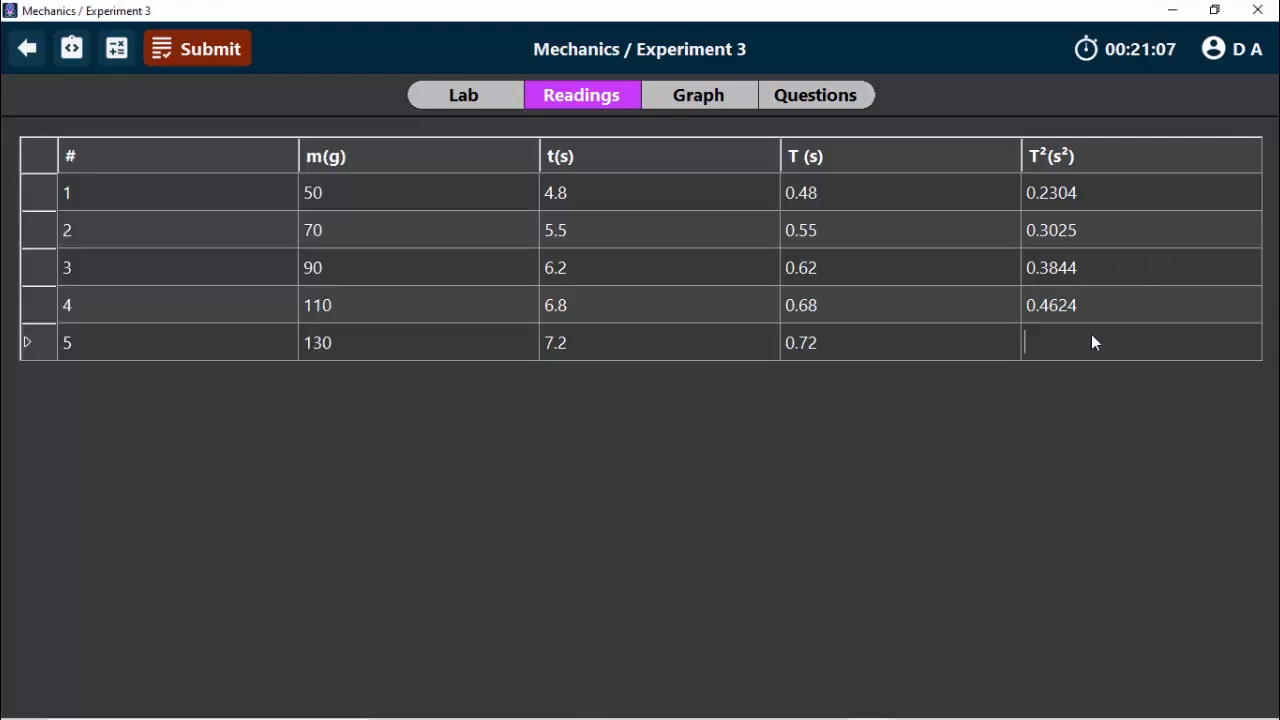
type("0.5184")
Step: Review the experiment instructions' procedure for which quantities to plot on the graph, and close them
left_click(72, 50)
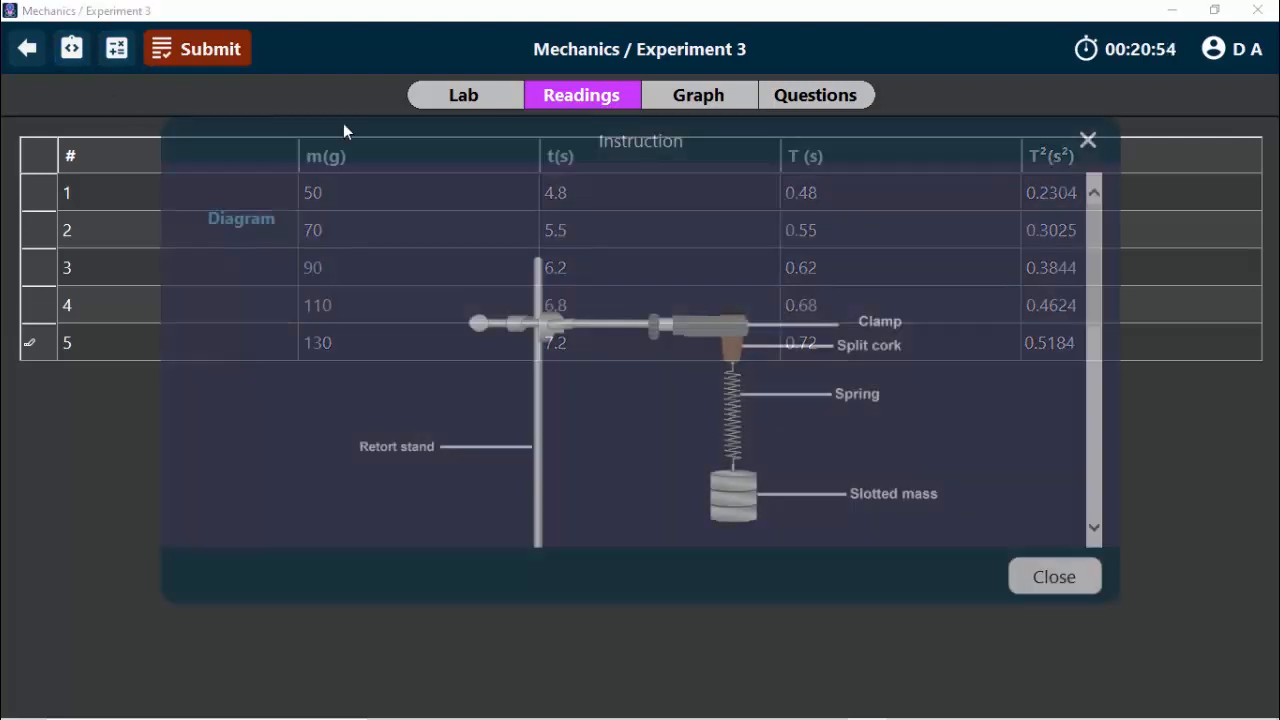
left_click_drag(1093, 251, 1098, 428)
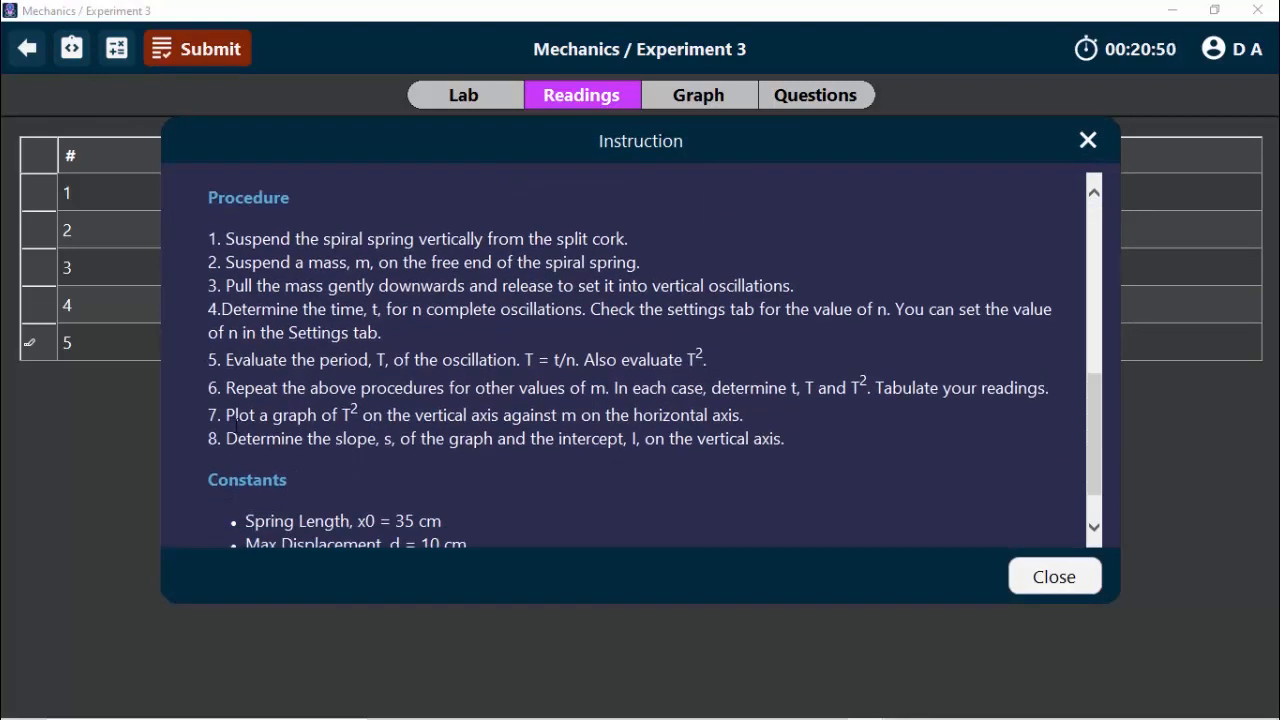
left_click_drag(227, 415, 358, 415)
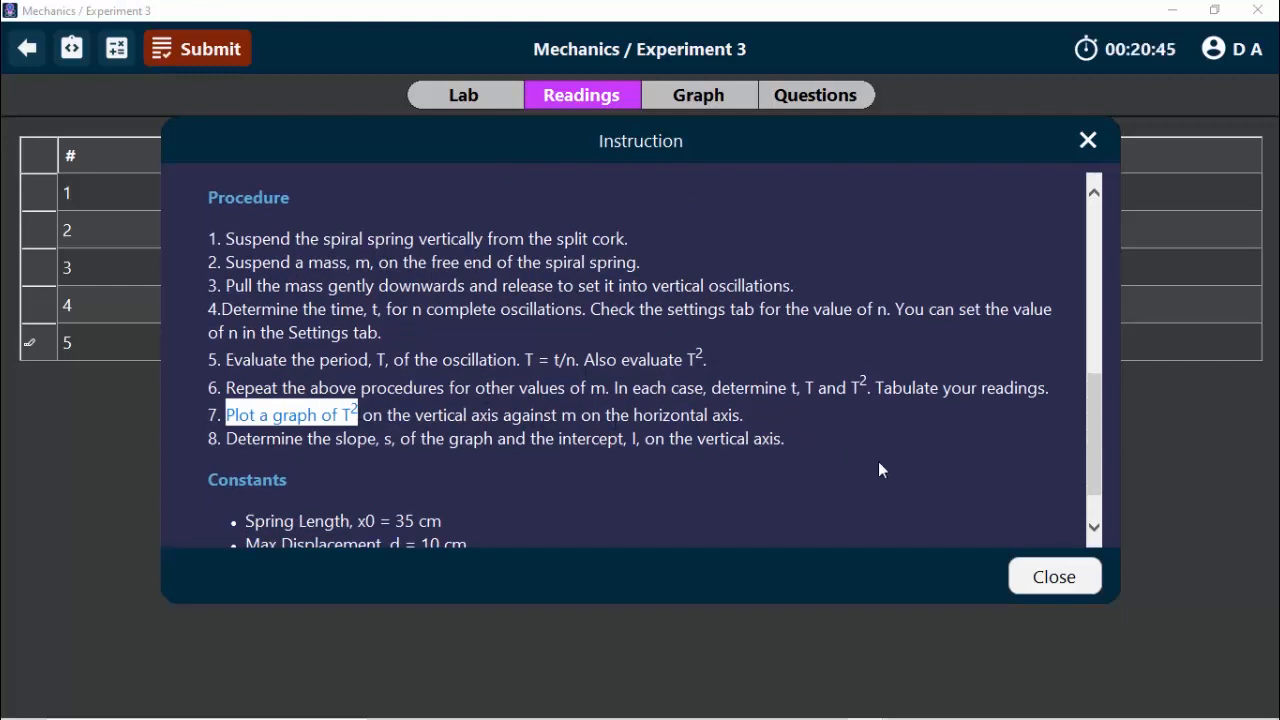
left_click(1036, 581)
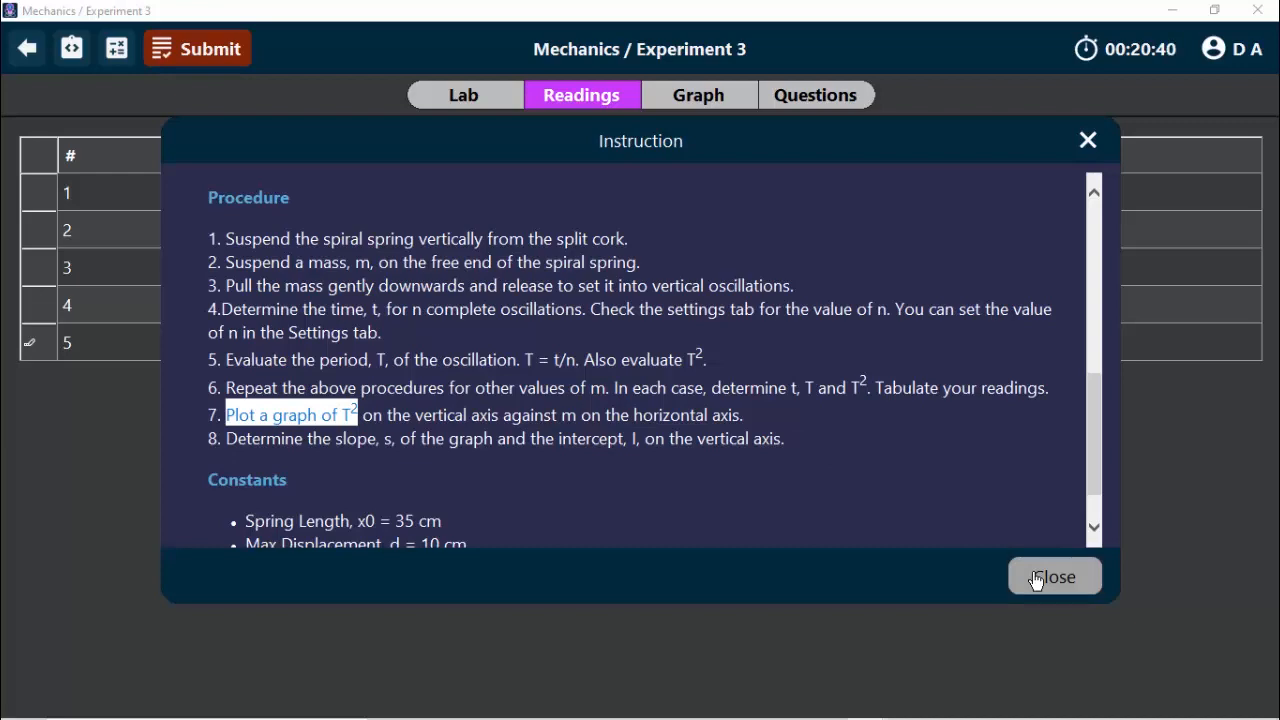
Step: Title the experiment's graph "Period Square Versus Mass"
left_click(696, 106)
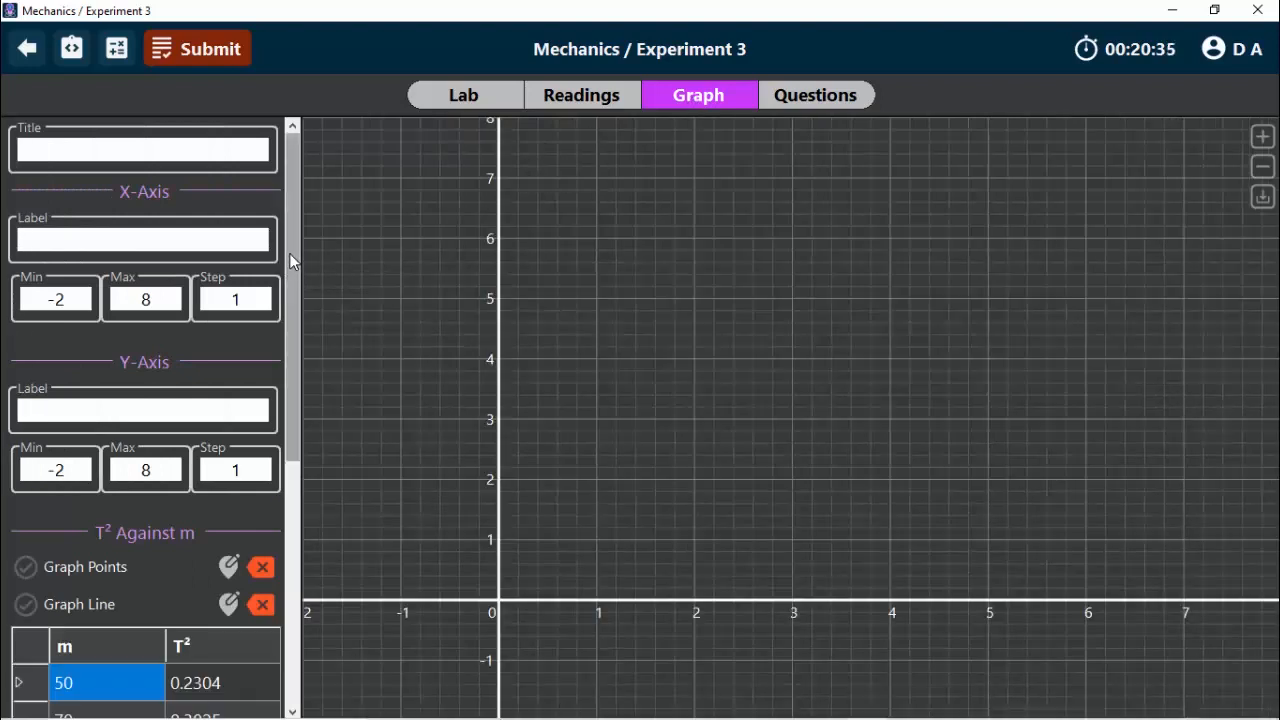
left_click(202, 155)
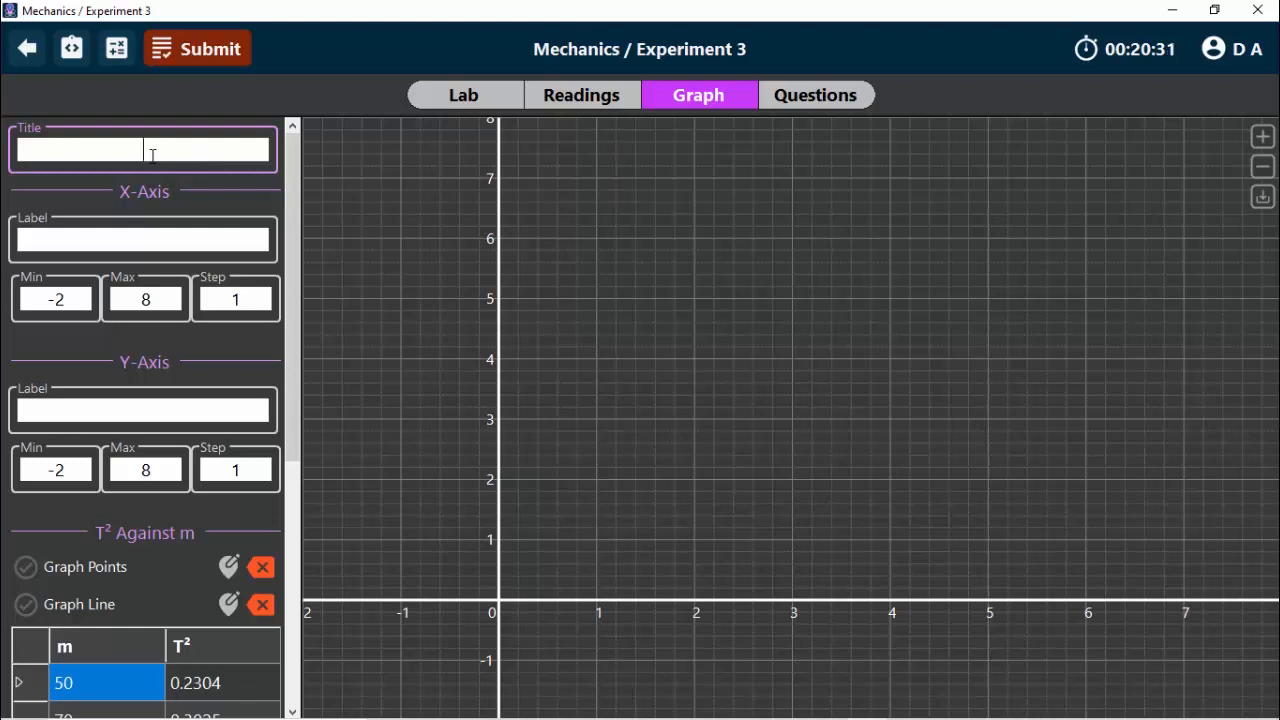
left_click(148, 240)
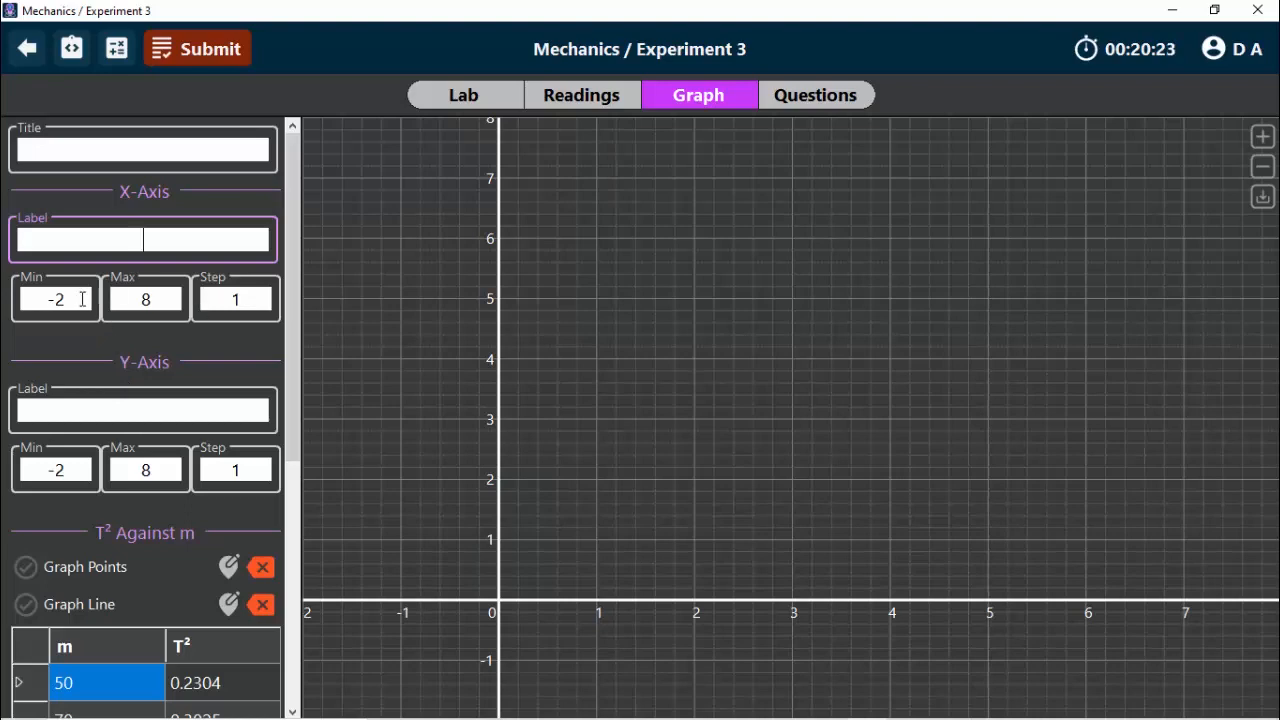
left_click(135, 149)
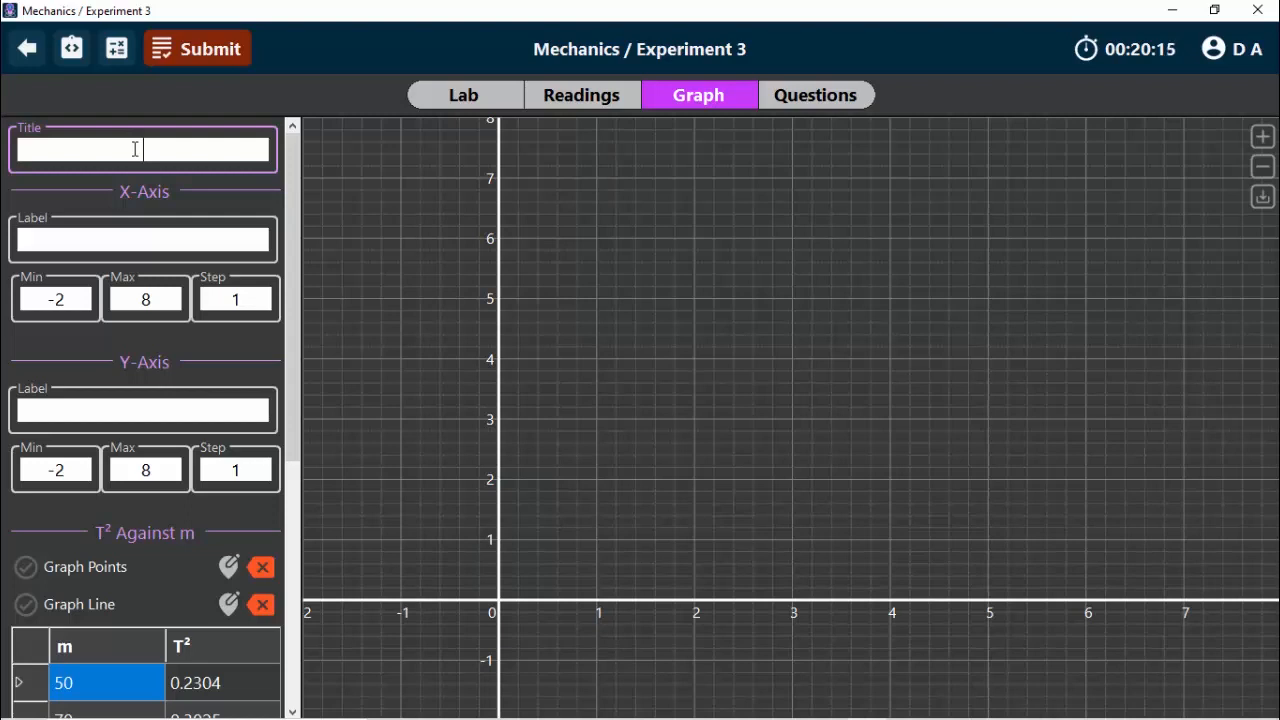
type("Period Square ")
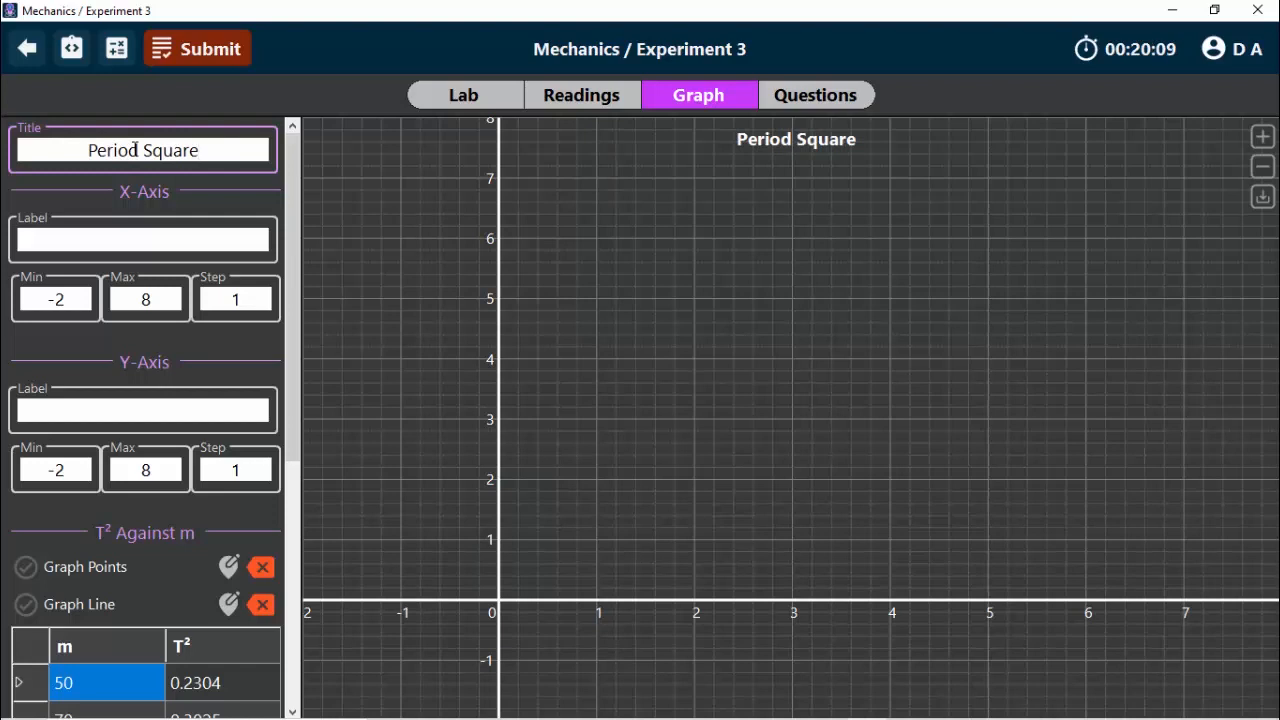
type("V")
key("BackSpace")
type("Versus ")
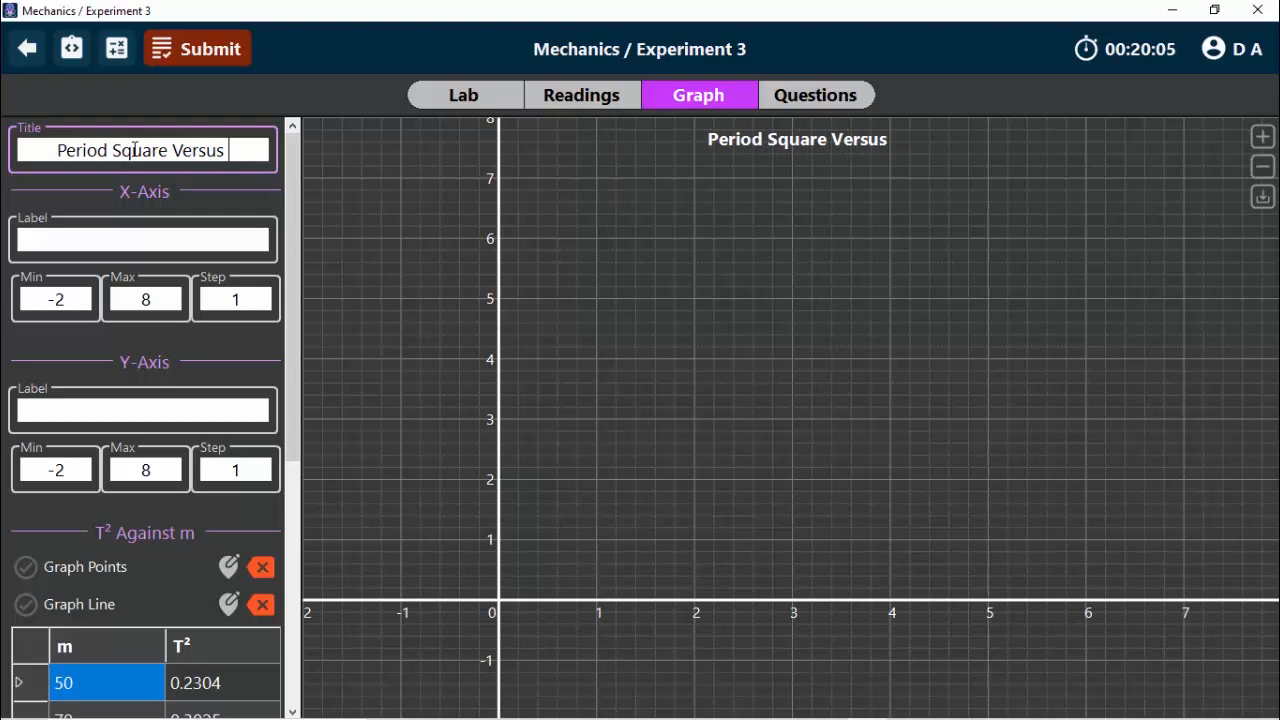
type("Mass")
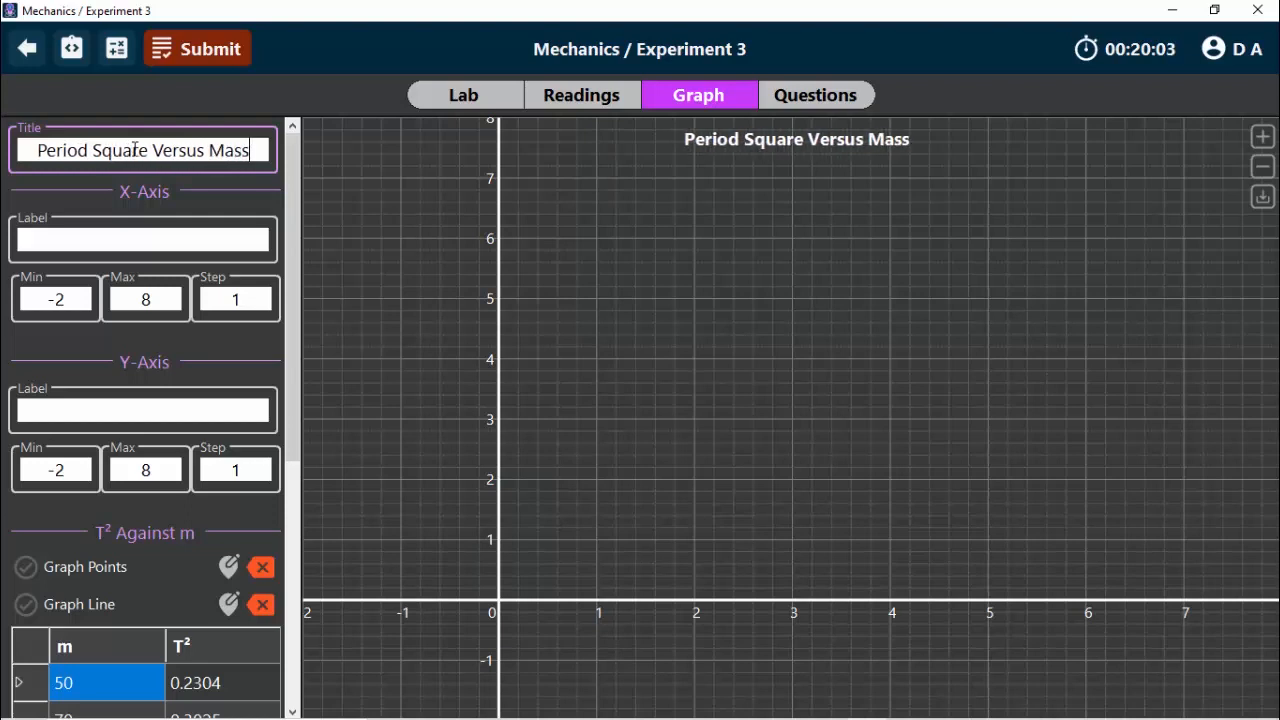
Step: Label the graph's x-axis "m (g)" and its y-axis "T square (s)"
left_click(104, 240)
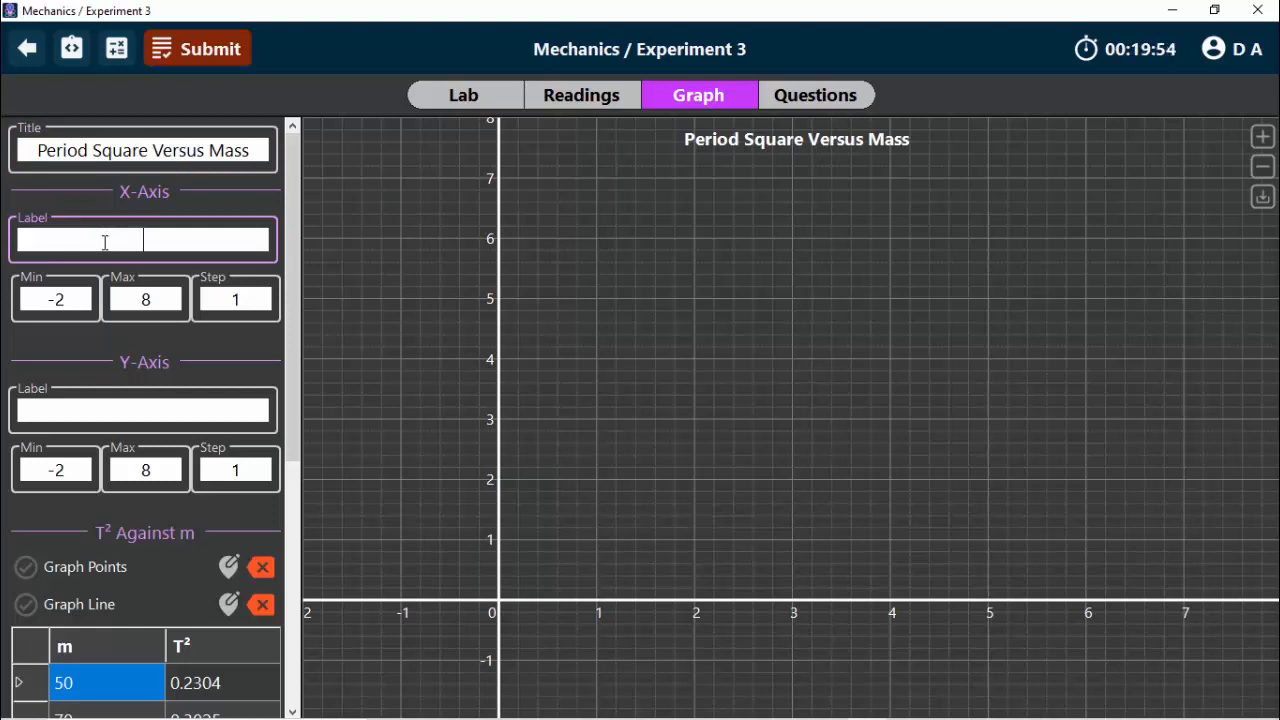
type("m (g)")
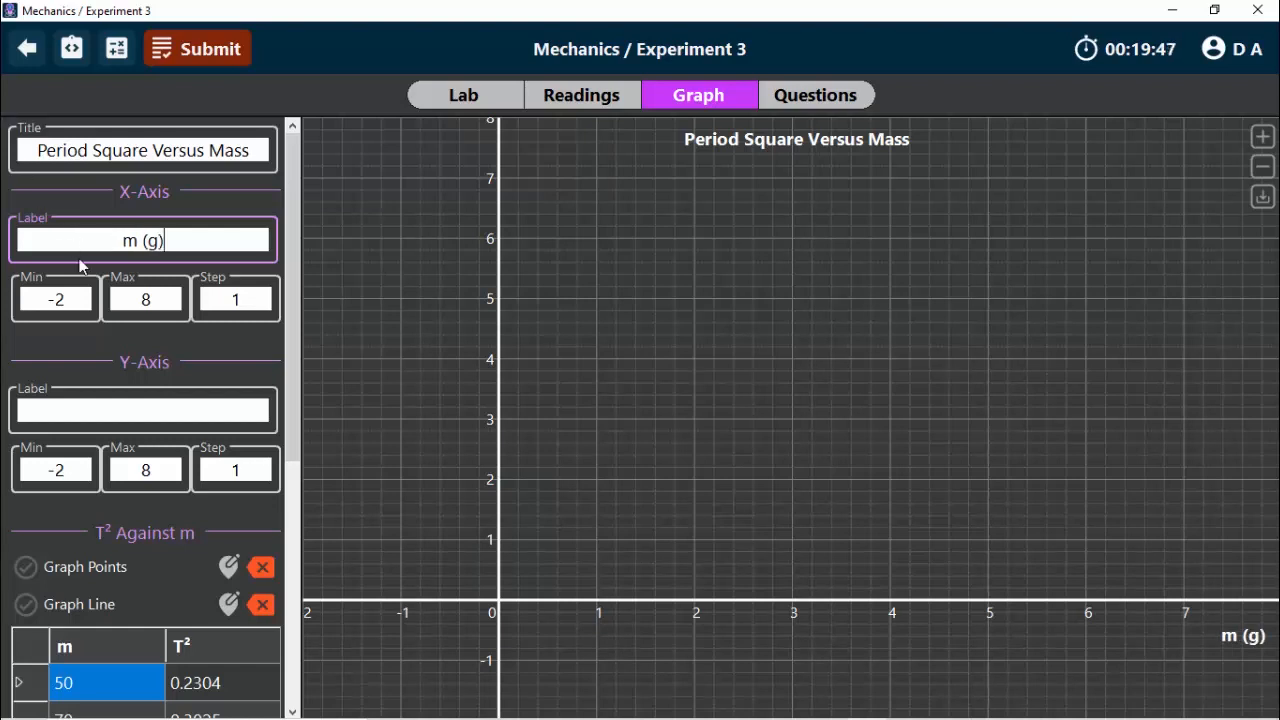
left_click(108, 410)
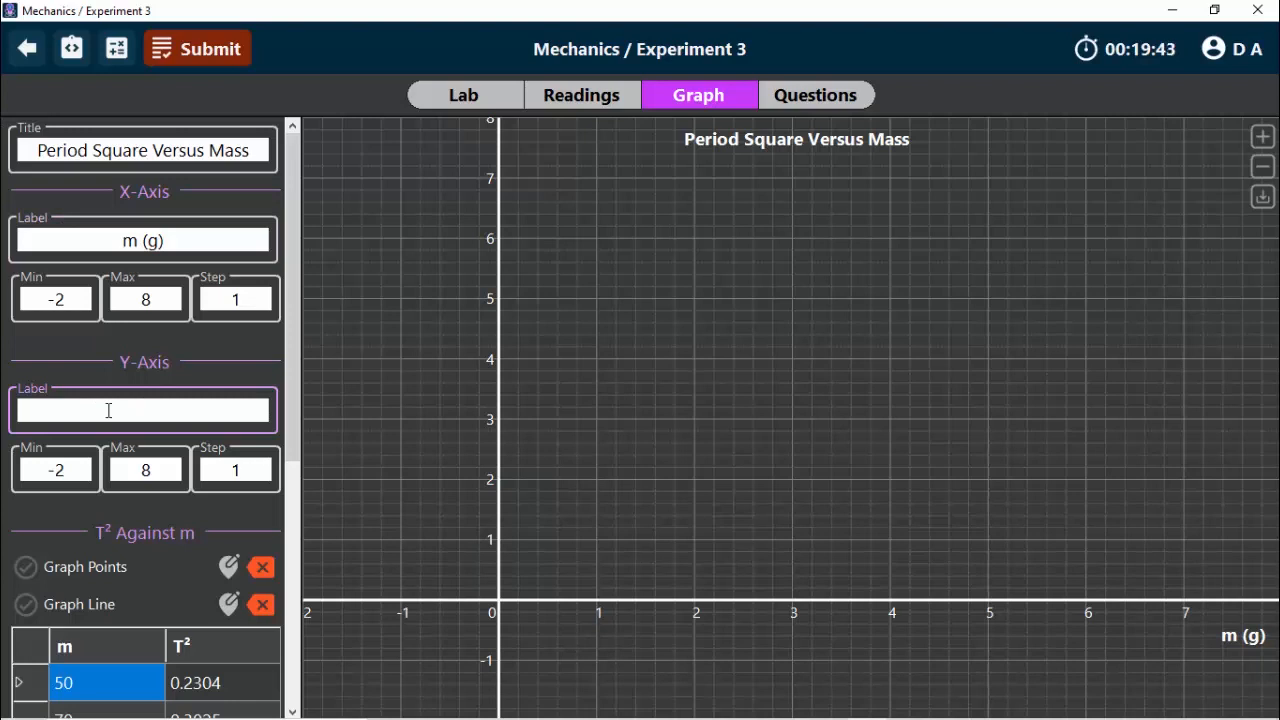
type("T square")
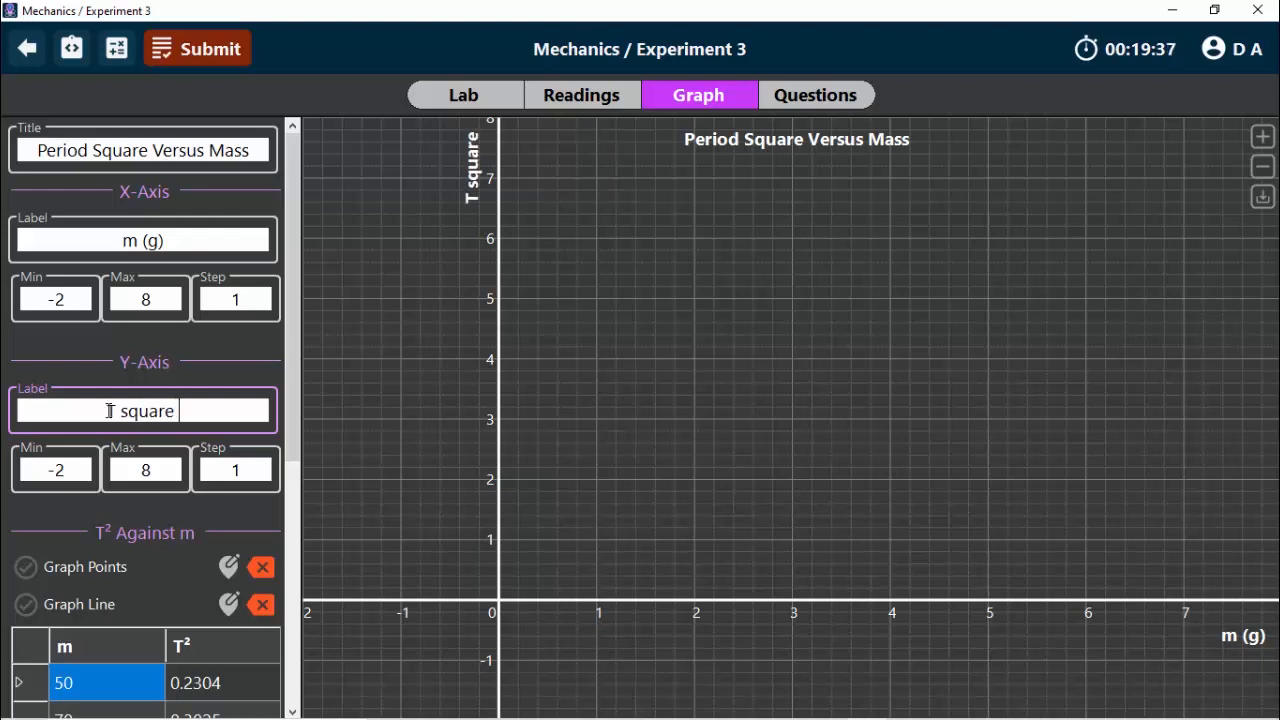
type(" (")
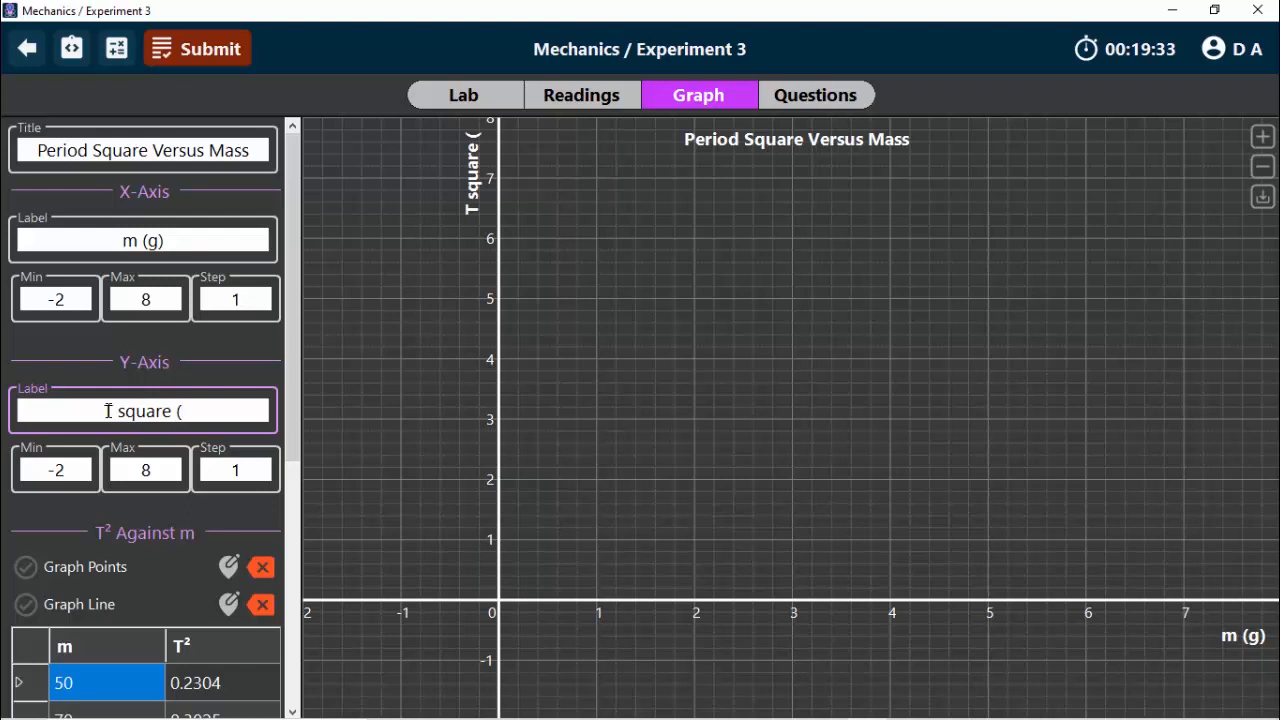
type("s)")
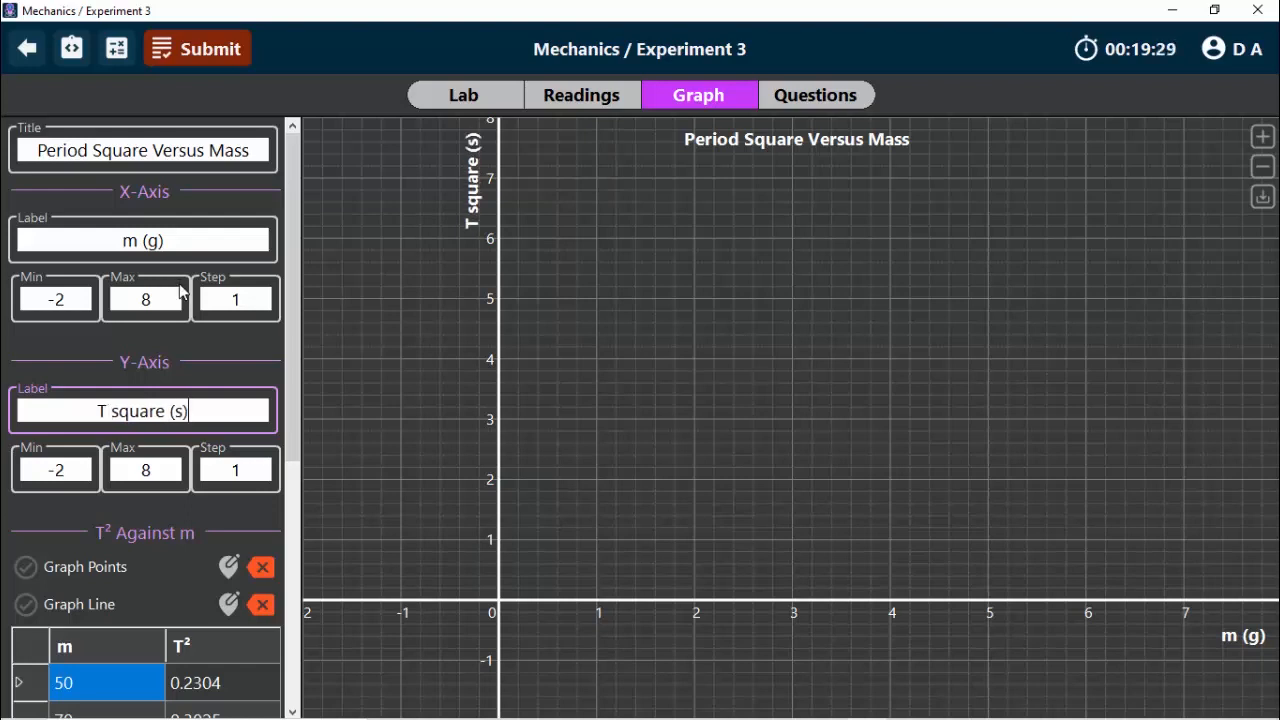
Step: Examine the range of m values in the T² Against m table for choosing the x-axis scale
left_click(83, 301)
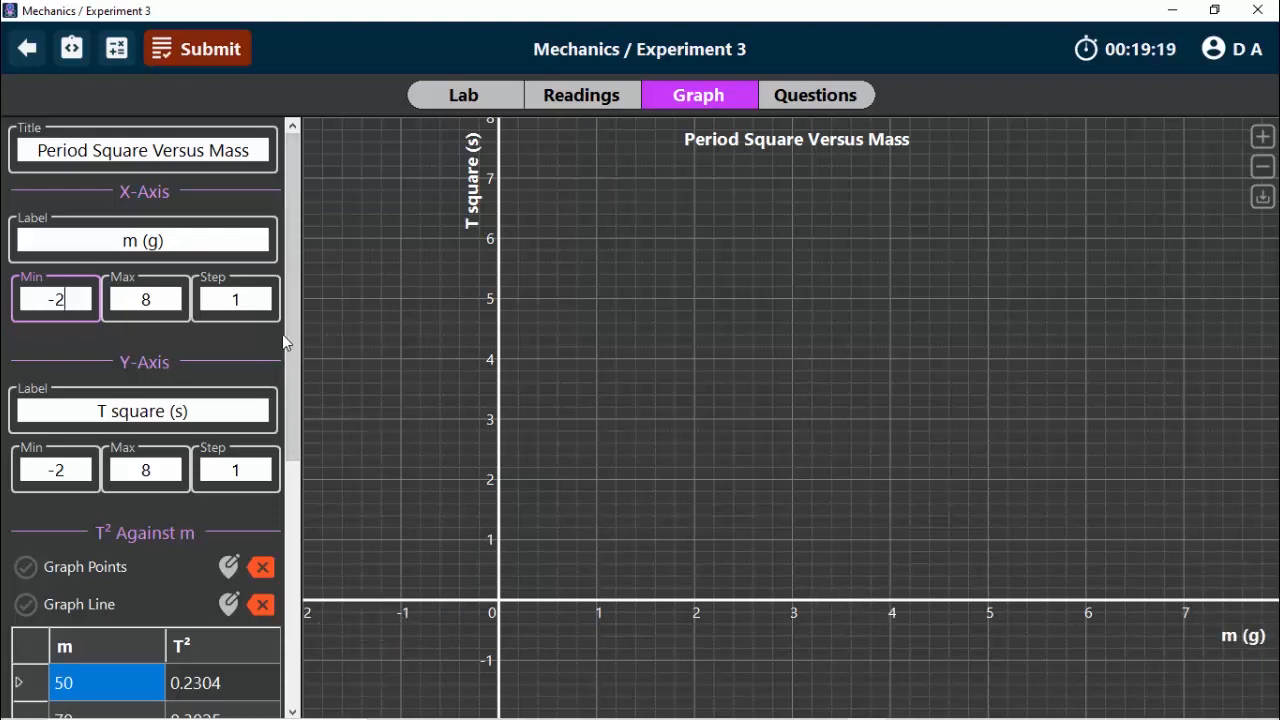
left_click_drag(296, 320, 296, 488)
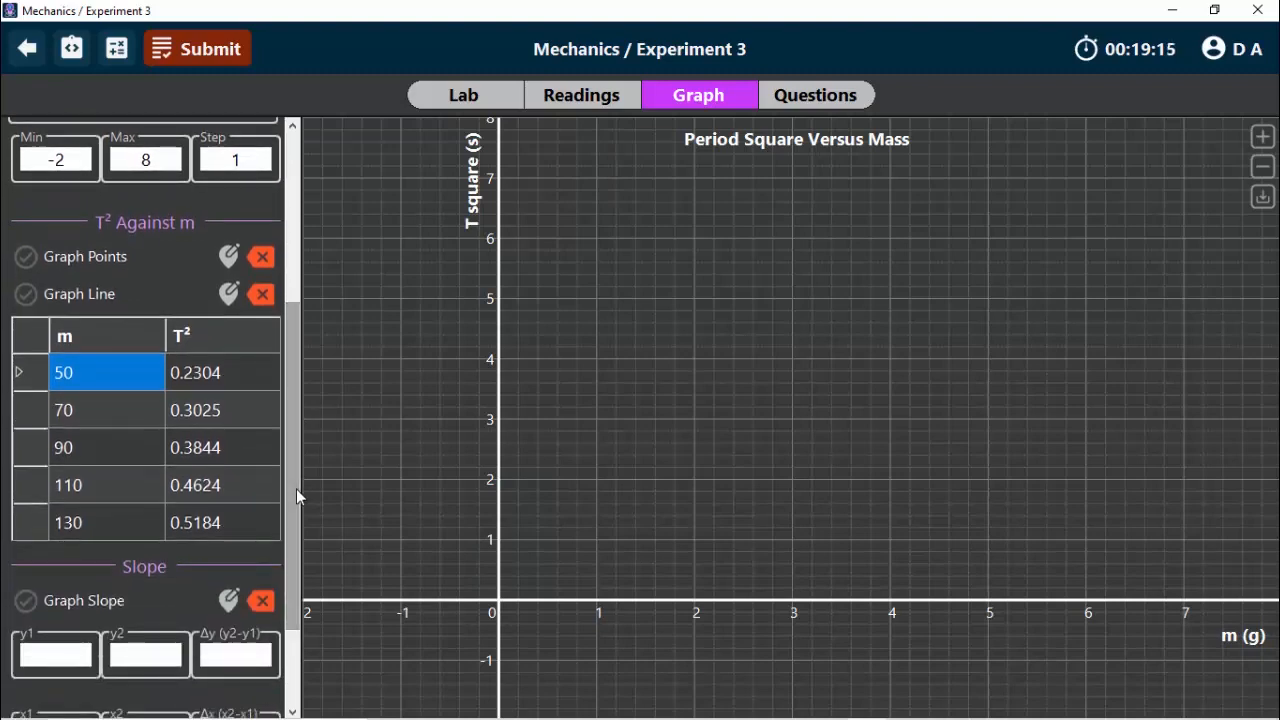
left_click_drag(293, 478, 297, 513)
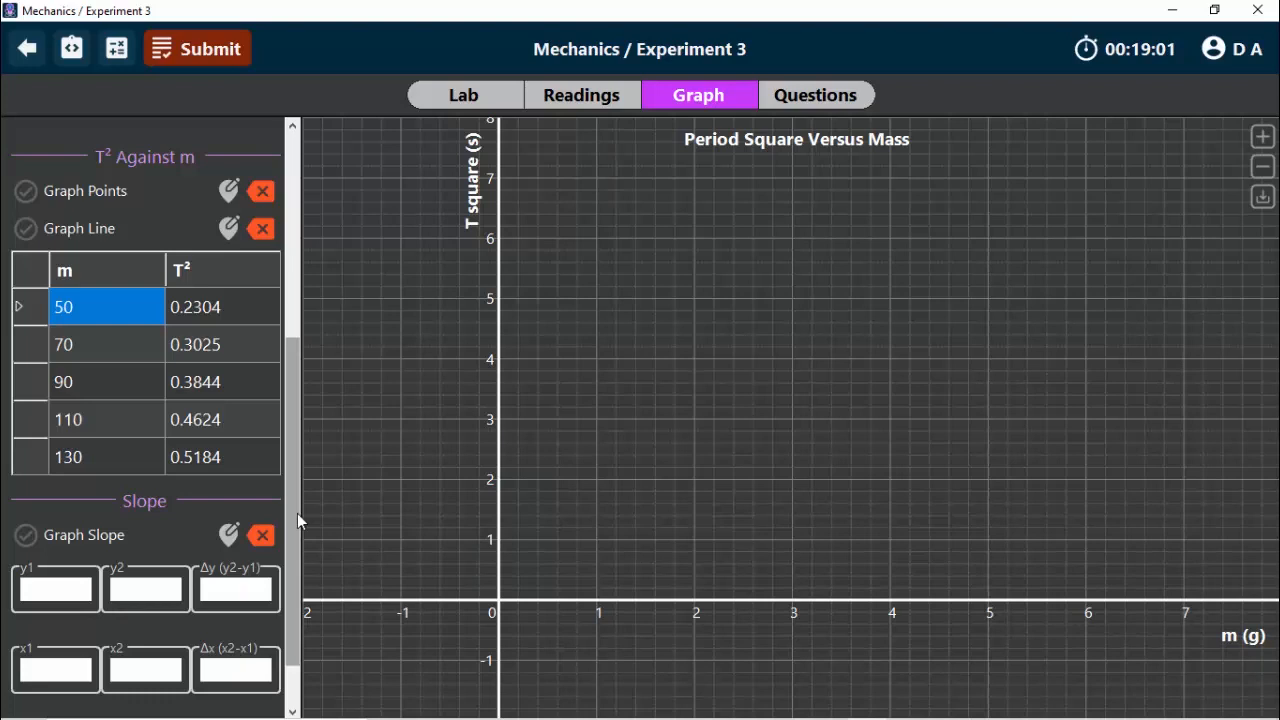
left_click_drag(297, 513, 297, 441)
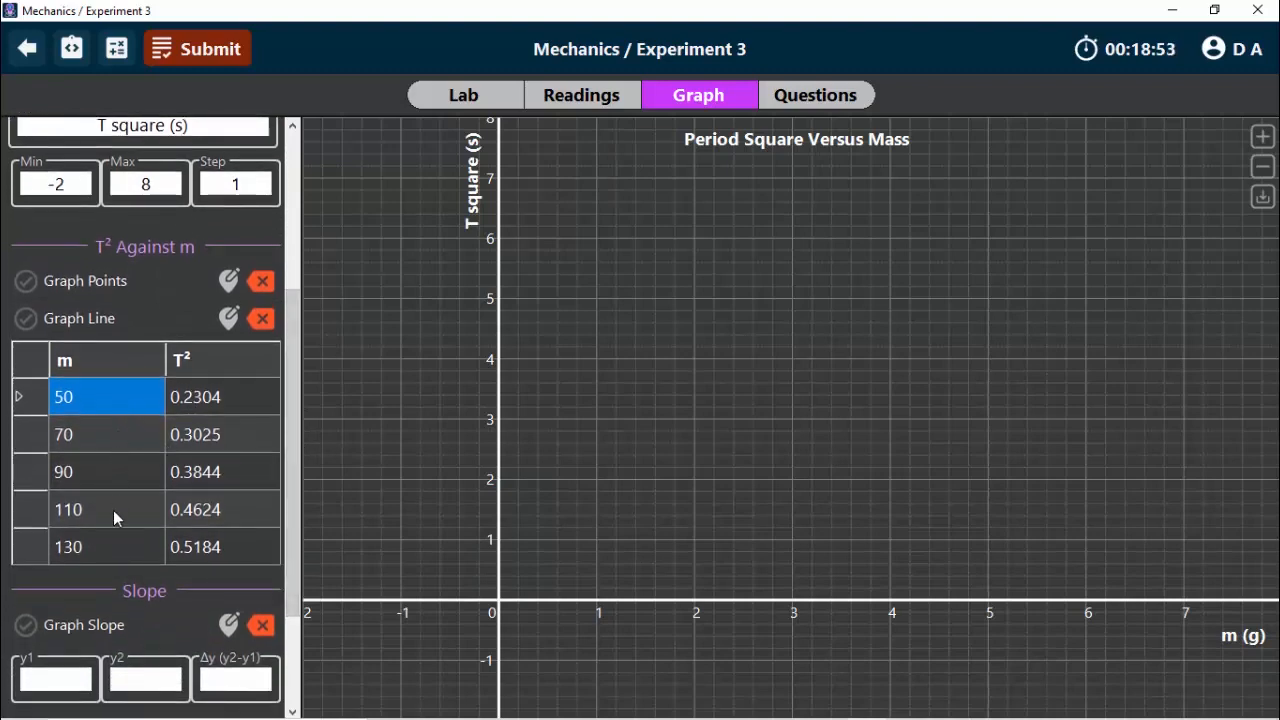
left_click(112, 550)
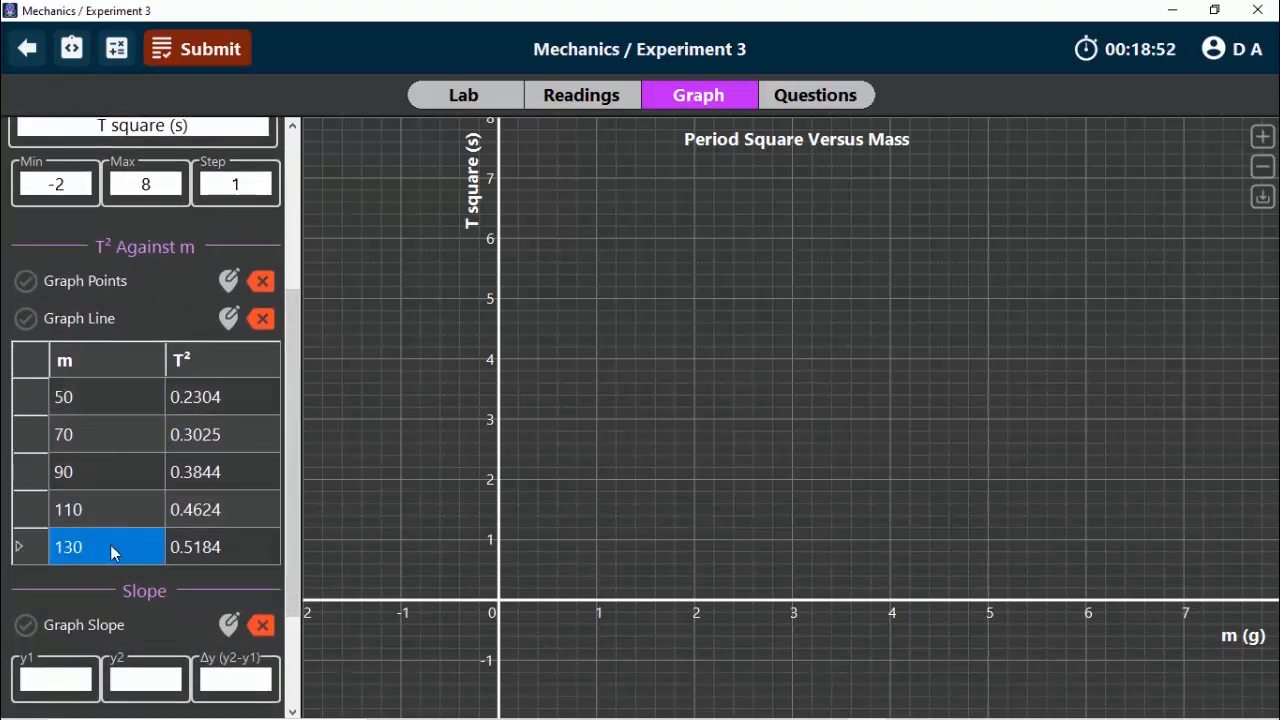
left_click(84, 408)
left_click_drag(84, 411, 96, 539)
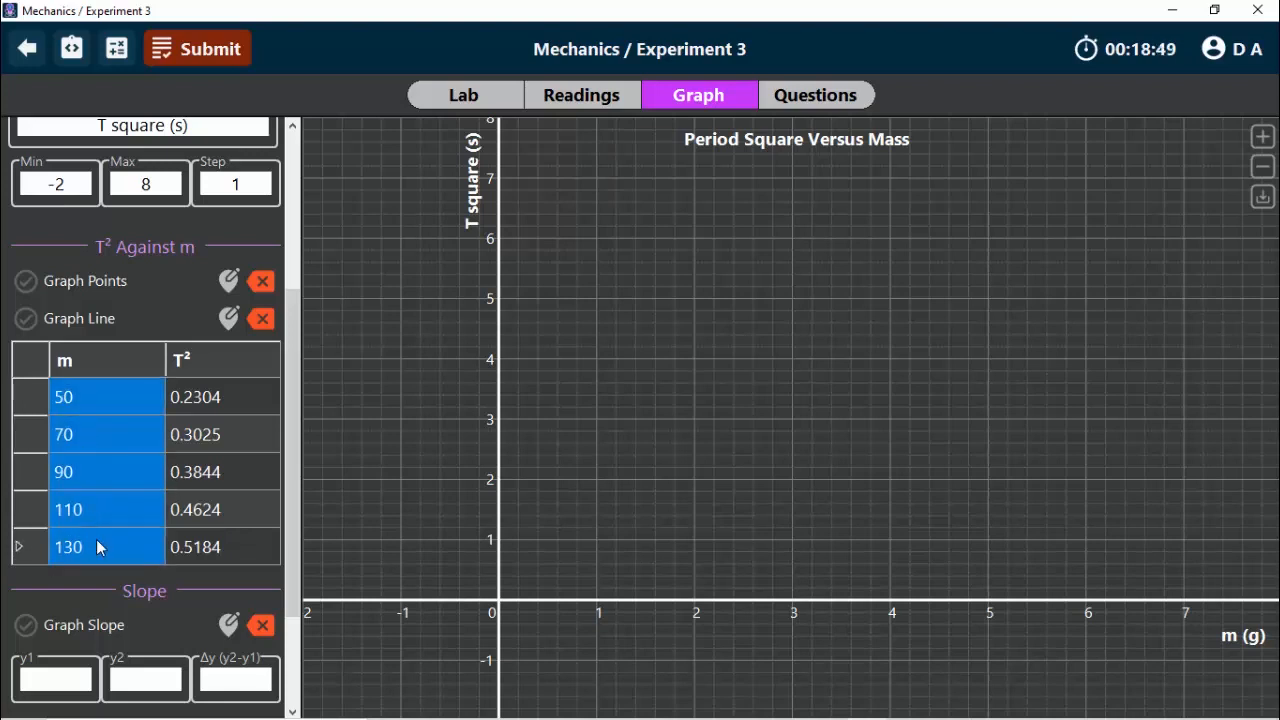
left_click(77, 402)
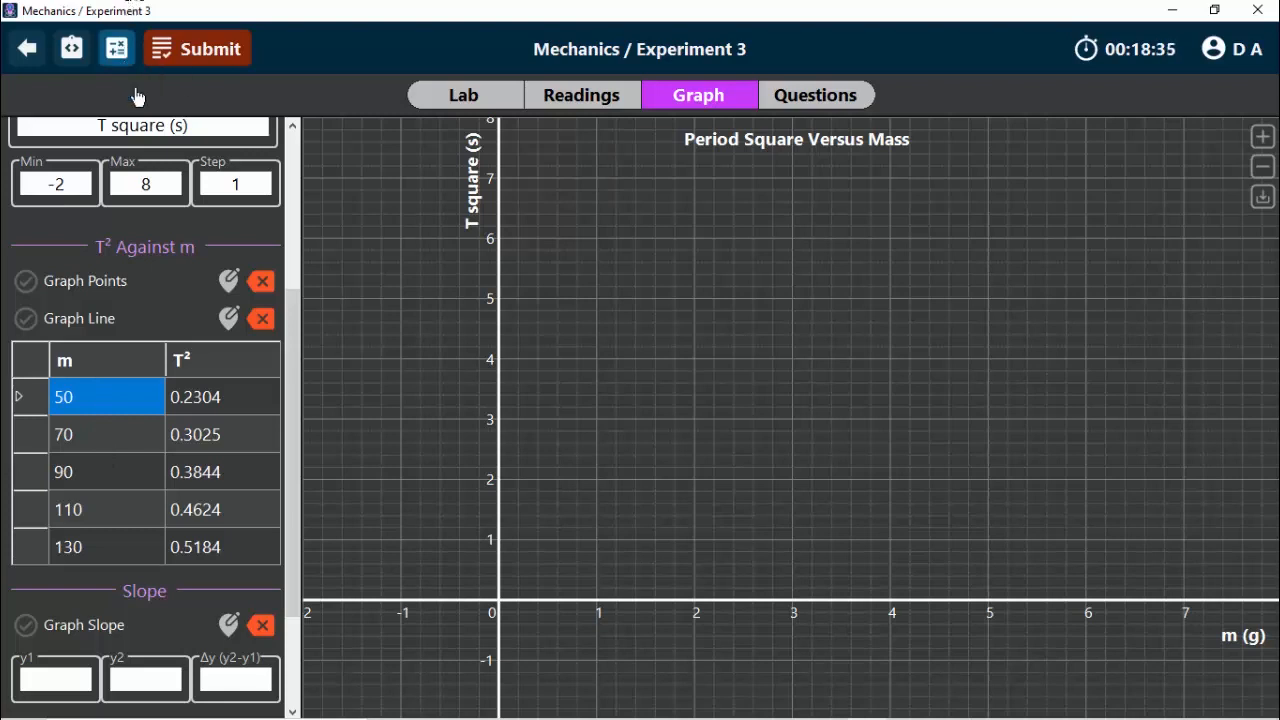
Step: Divide 80 by 8 in Calculator to work out the x-axis step, and put Calculator away
left_click(122, 60)
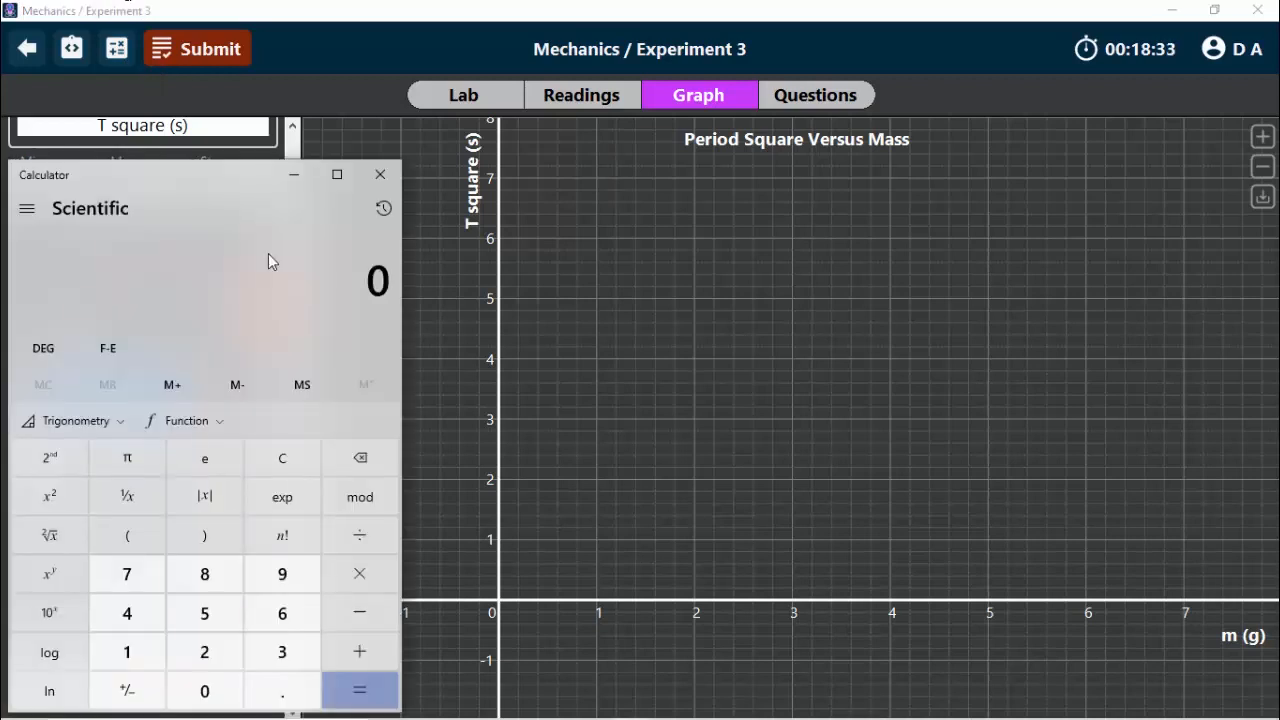
type("80/8")
key("Return")
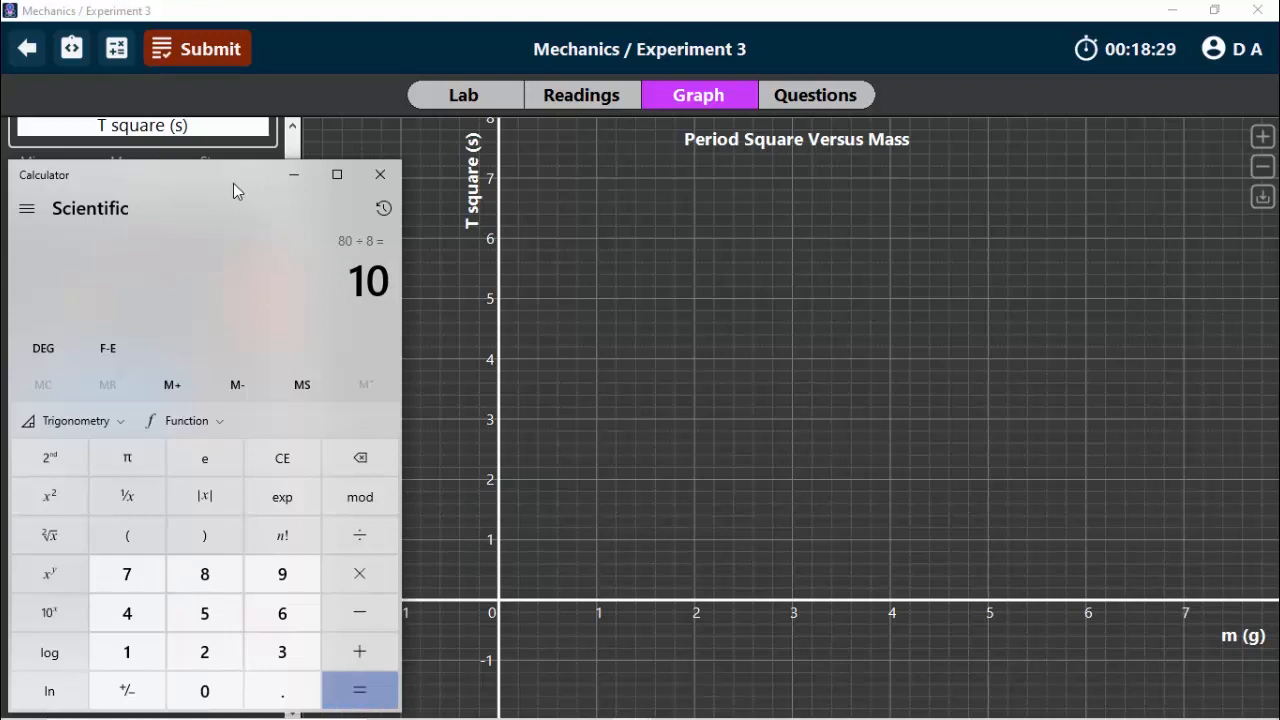
left_click_drag(260, 158, 256, 138)
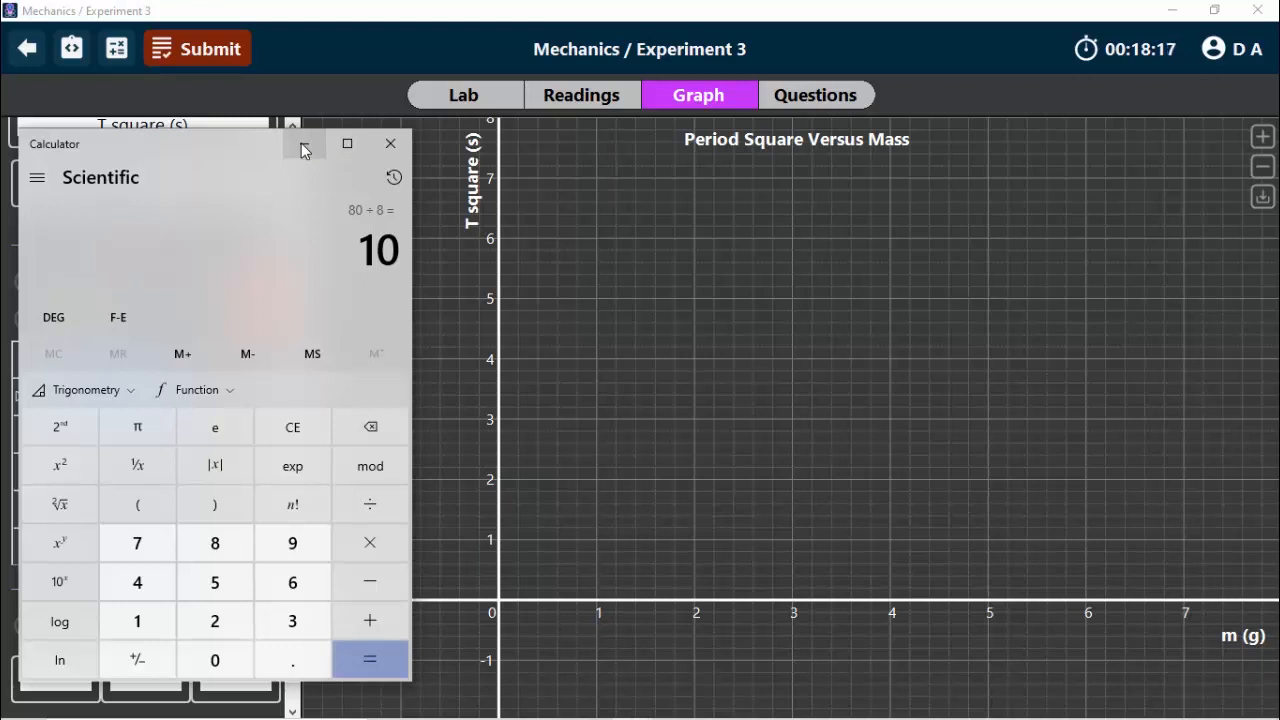
left_click(302, 145)
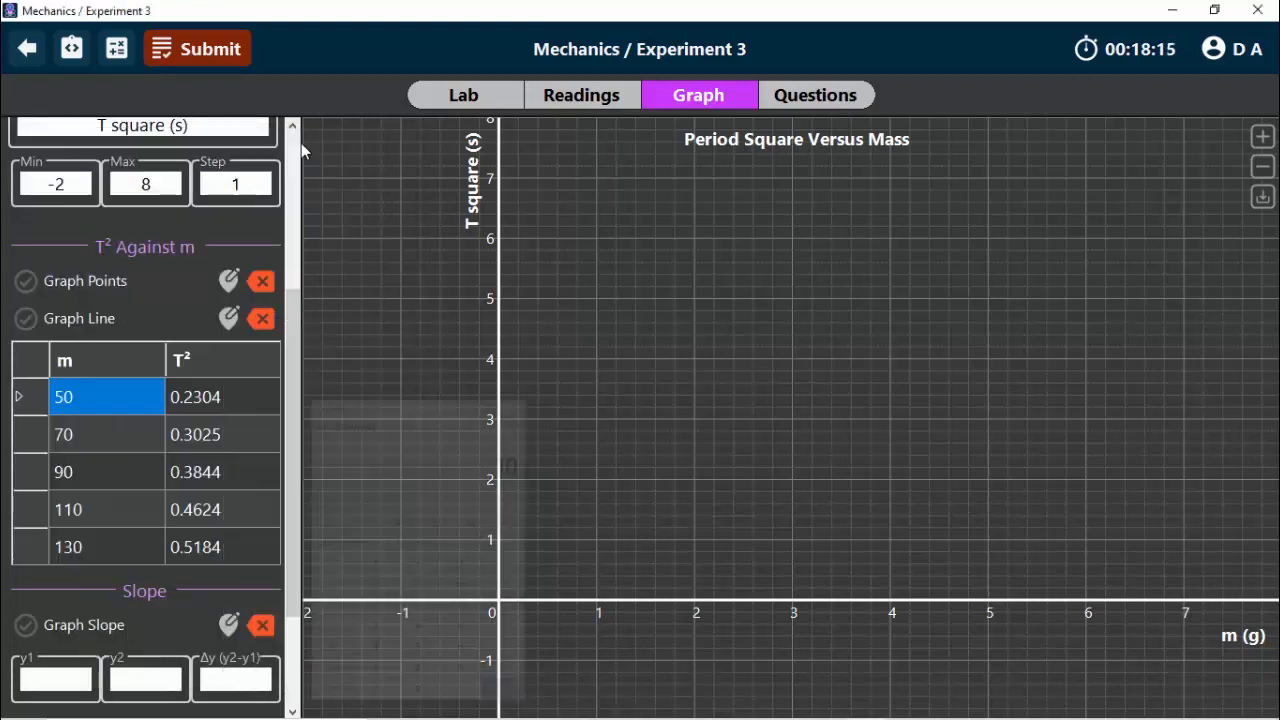
Step: Set the x-axis minimum to -10, its maximum to 140 and its step to 10
scroll(291, 198, "up", 5)
left_click(87, 297)
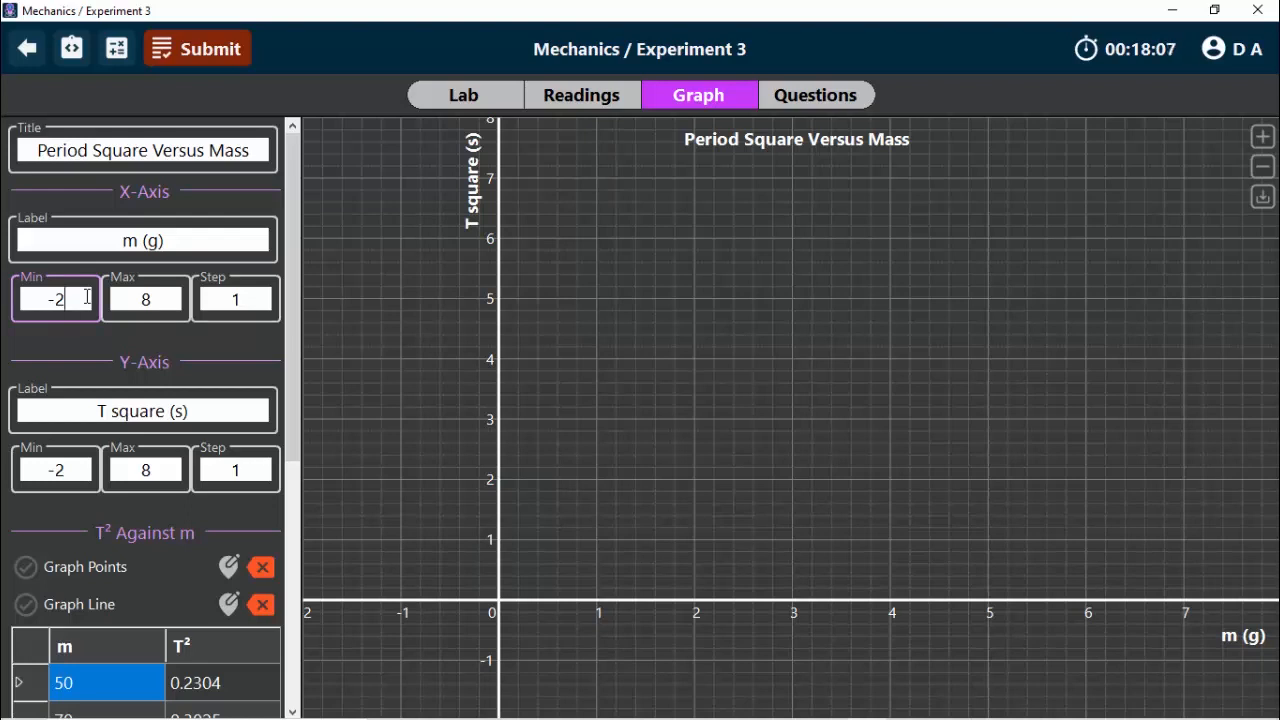
key("BackSpace")
type("10")
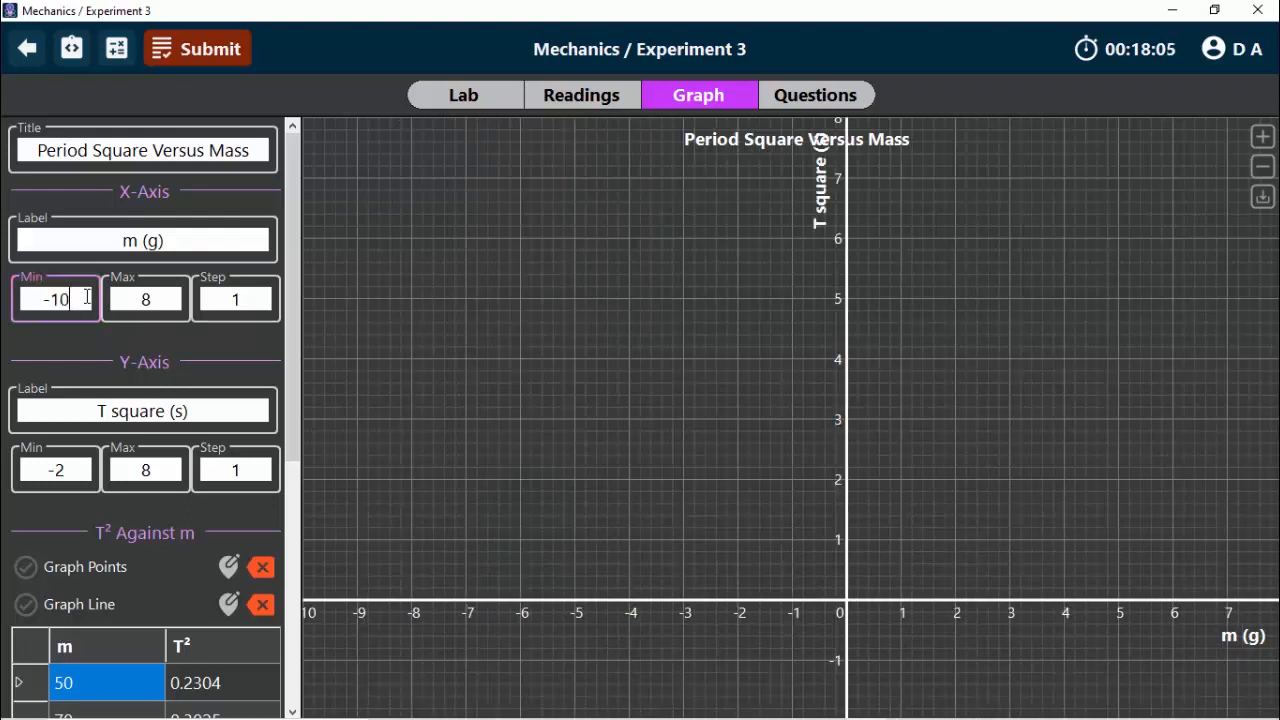
left_click(168, 298)
key("BackSpace")
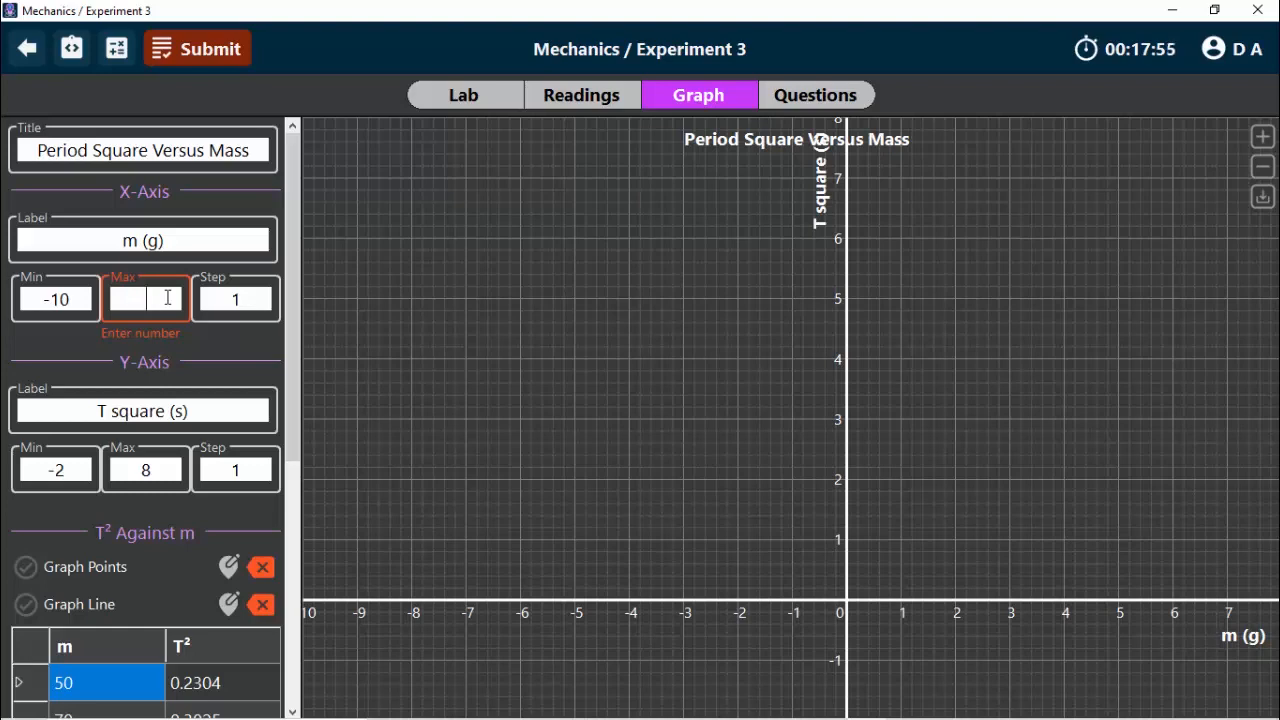
type("140")
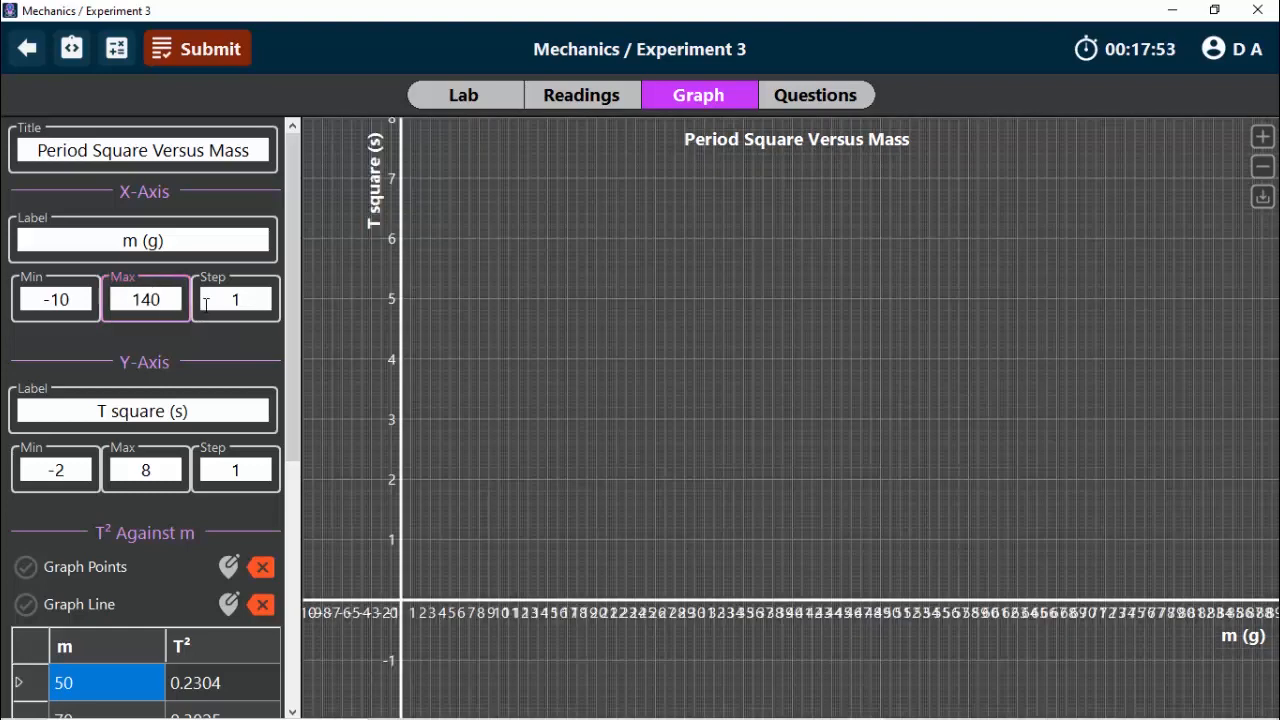
left_click(253, 308)
type("0")
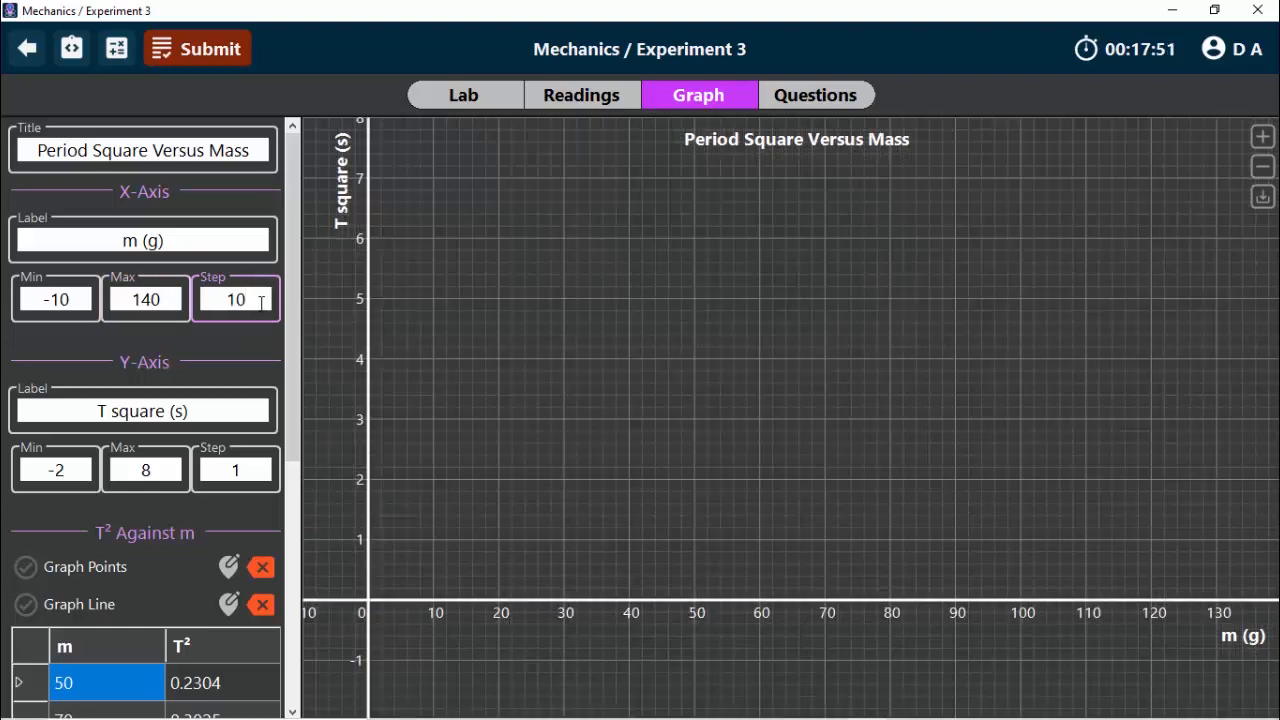
Step: Divide the largest T² value, 0.5184, by 8 in Calculator to work out the y-axis step
scroll(298, 320, "down", 2)
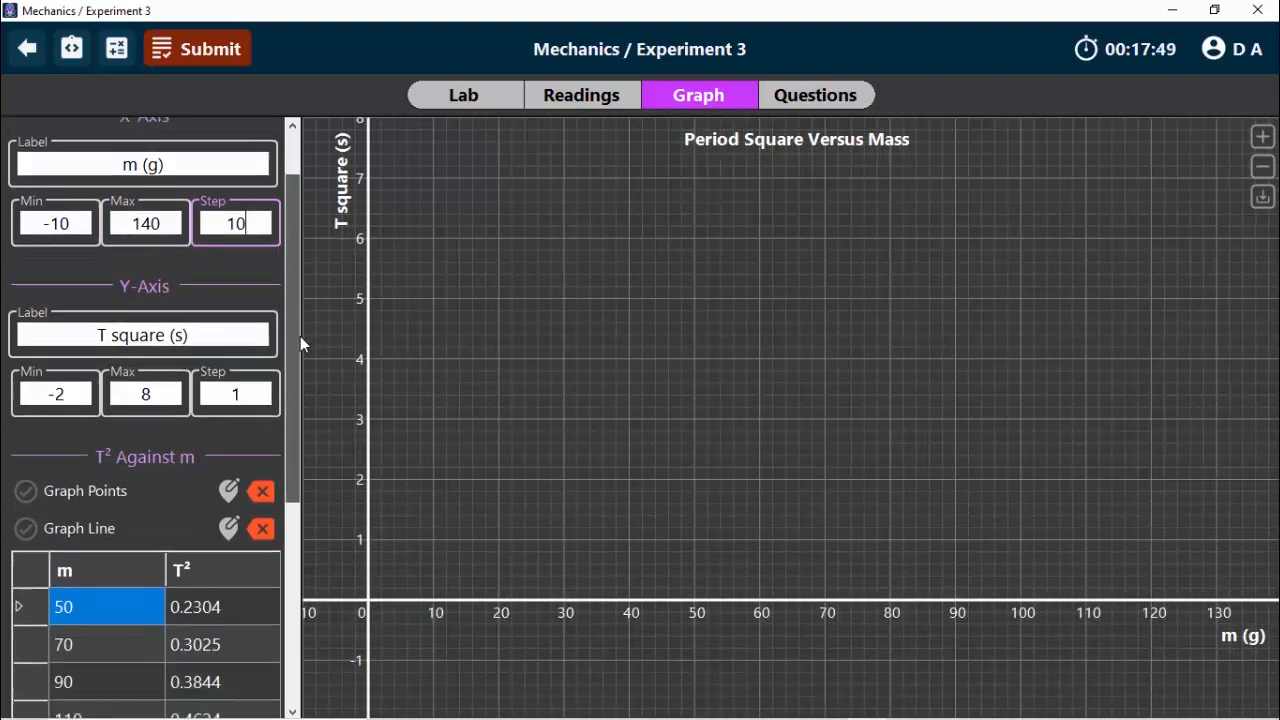
left_click_drag(301, 356, 304, 423)
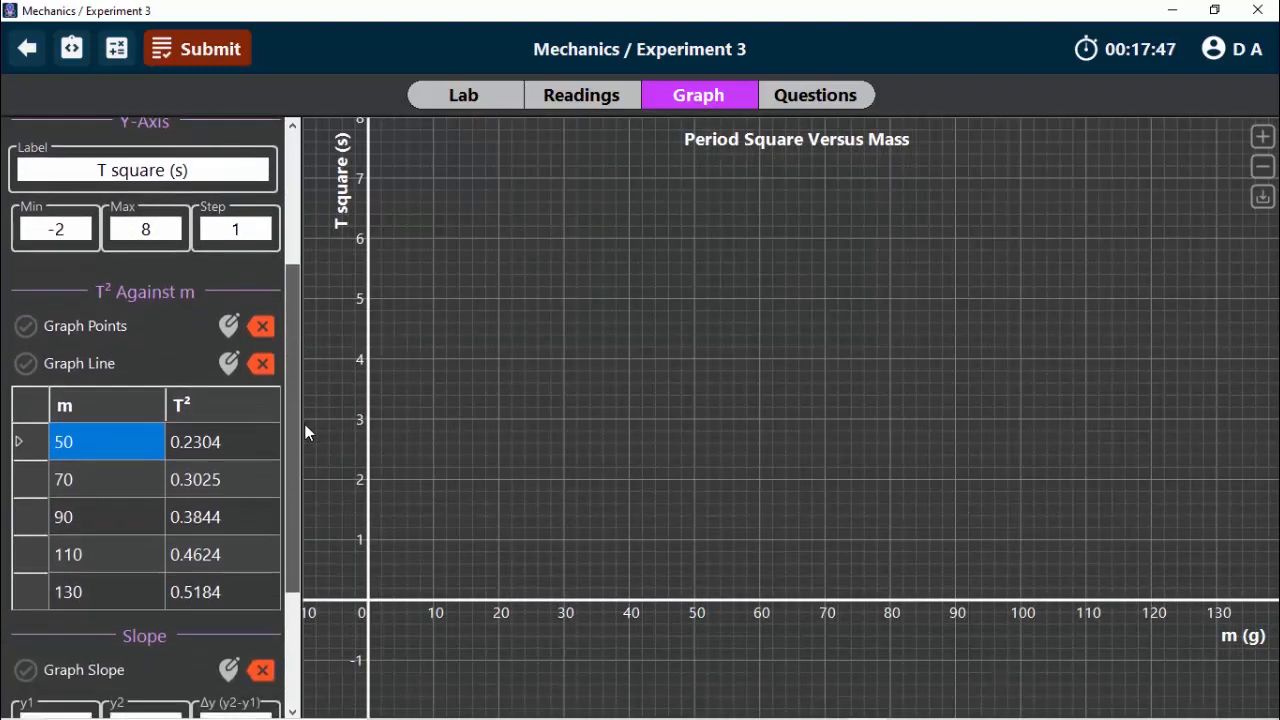
left_click(116, 52)
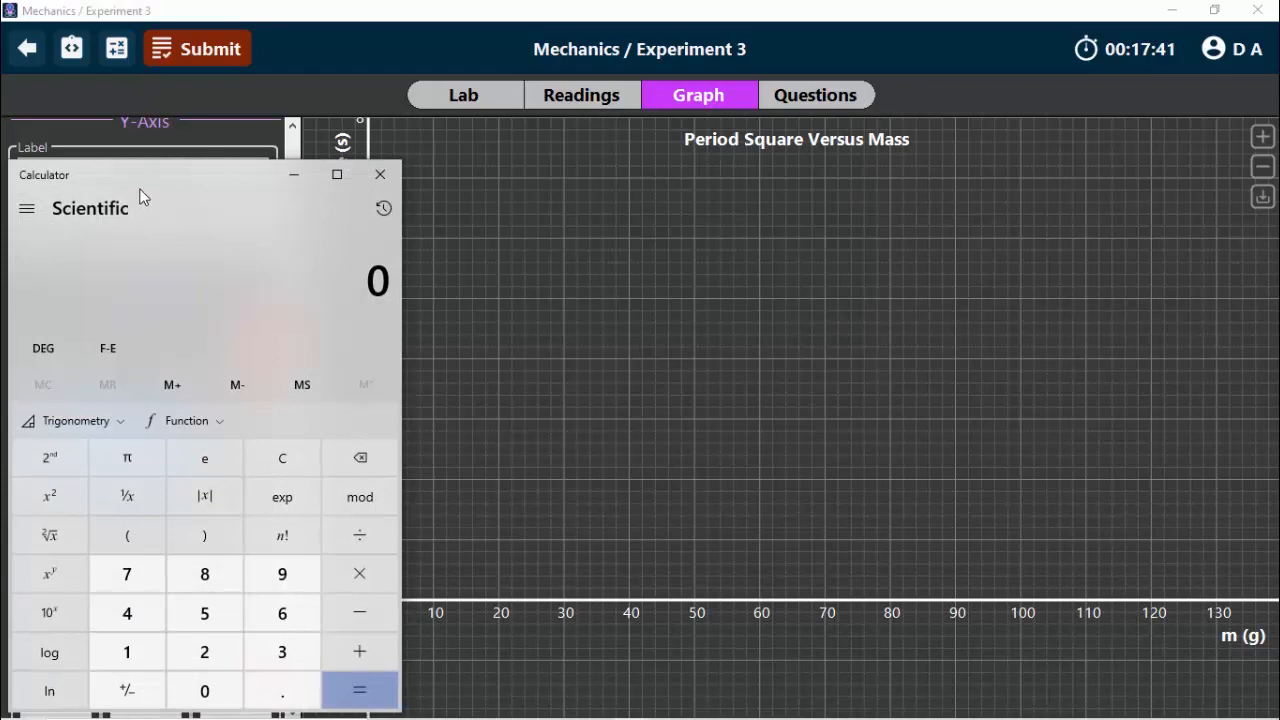
left_click_drag(186, 178, 559, 126)
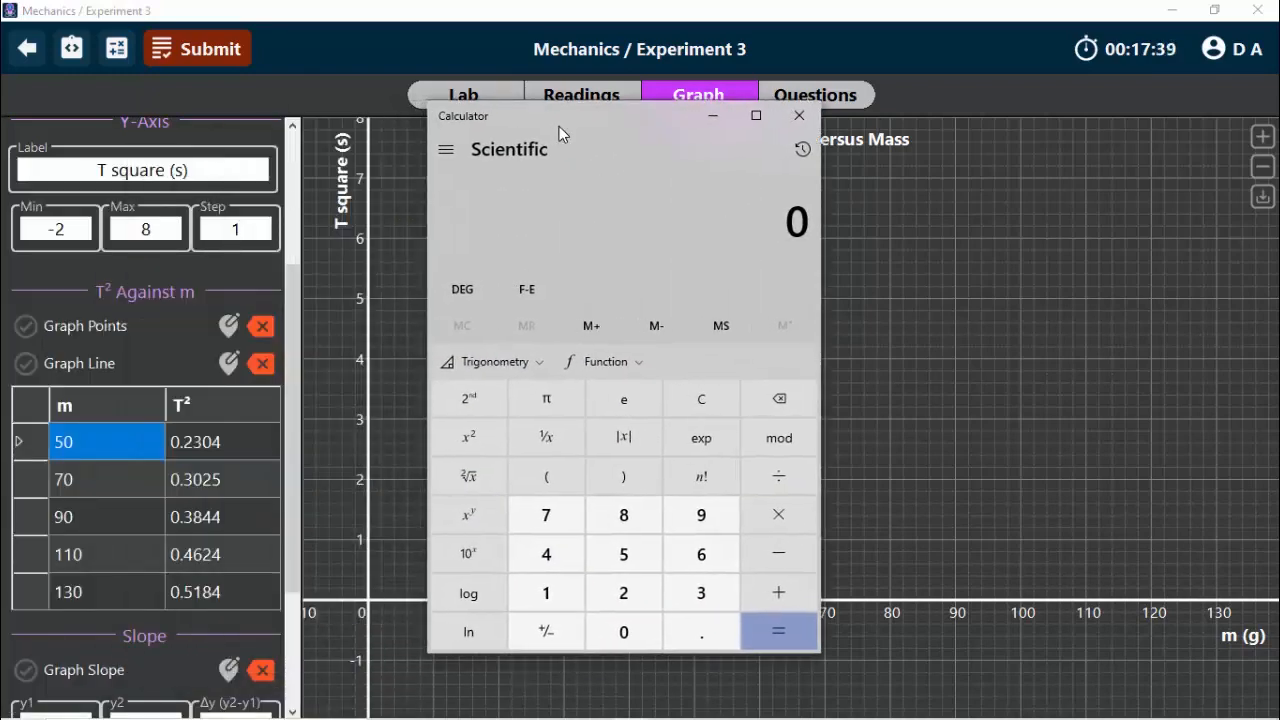
type("0.")
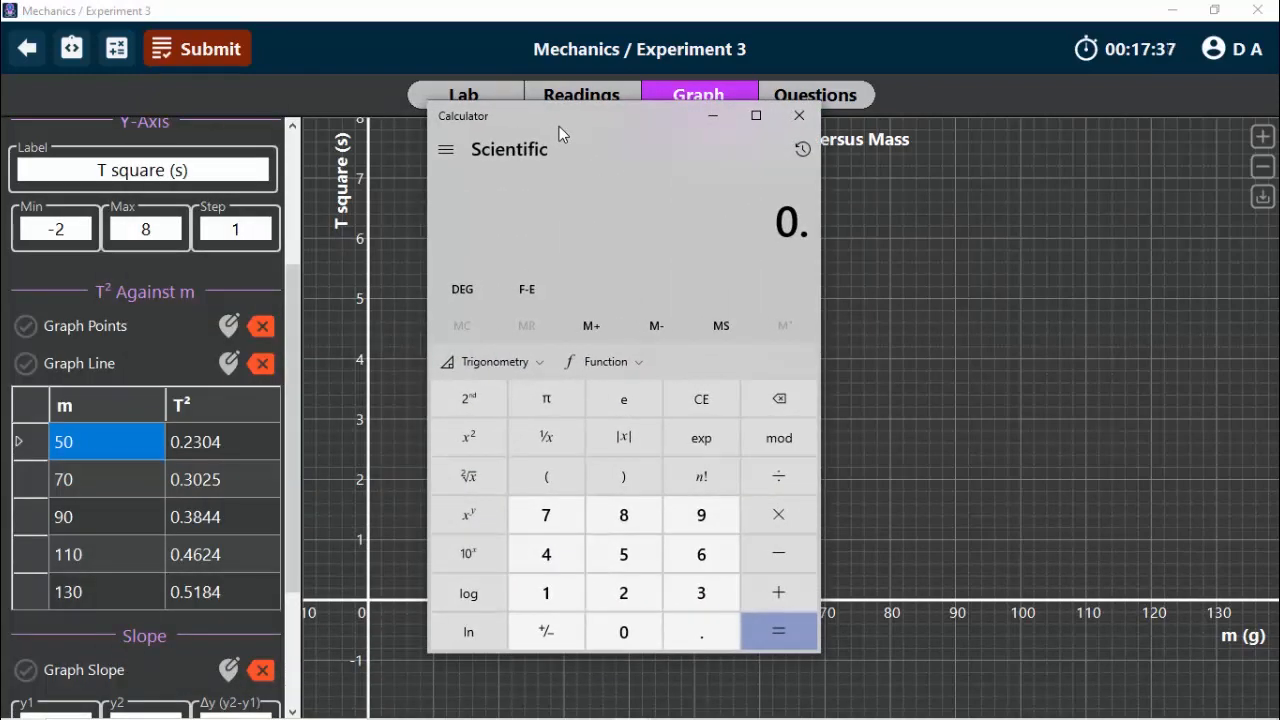
type("51")
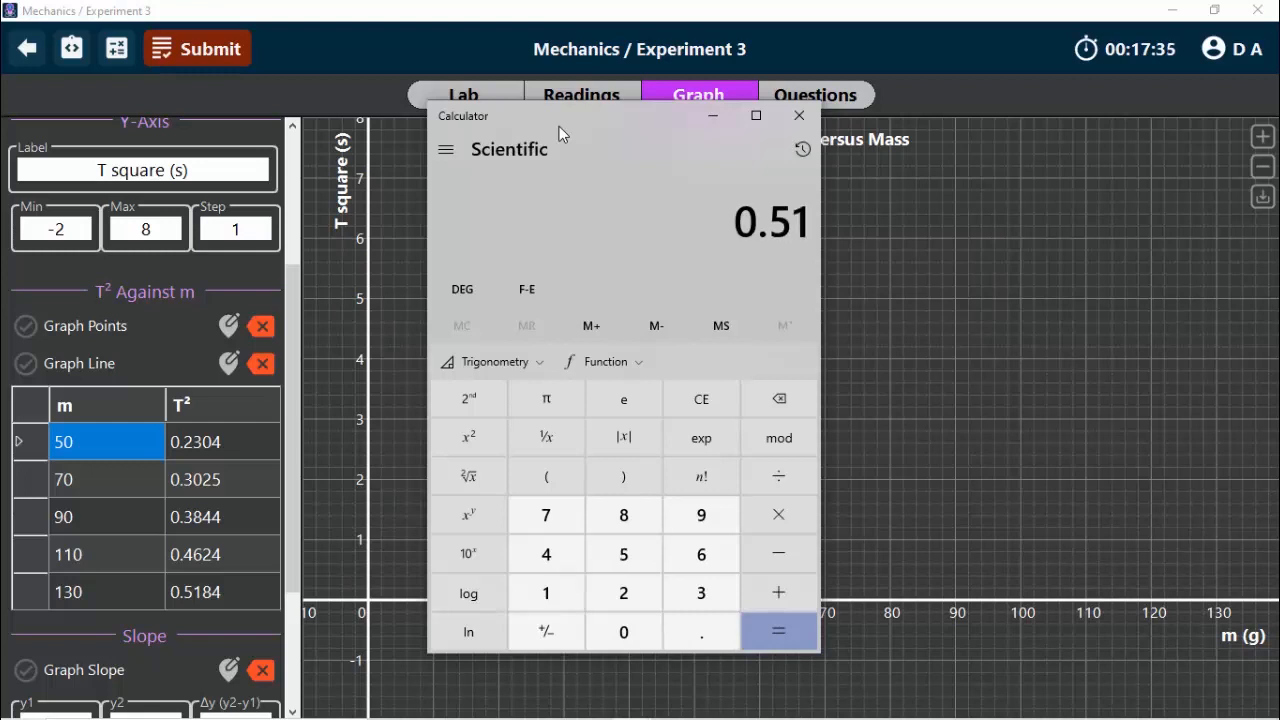
type("84")
key("slash")
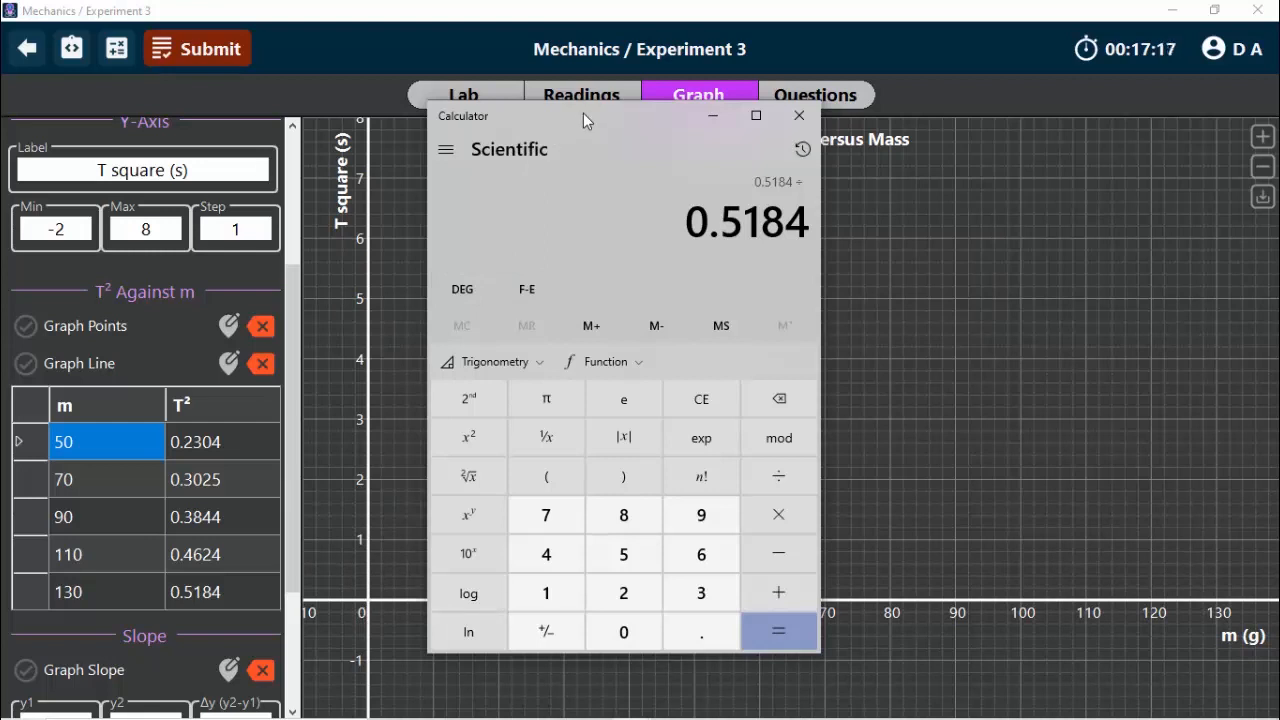
type("8")
key("Return")
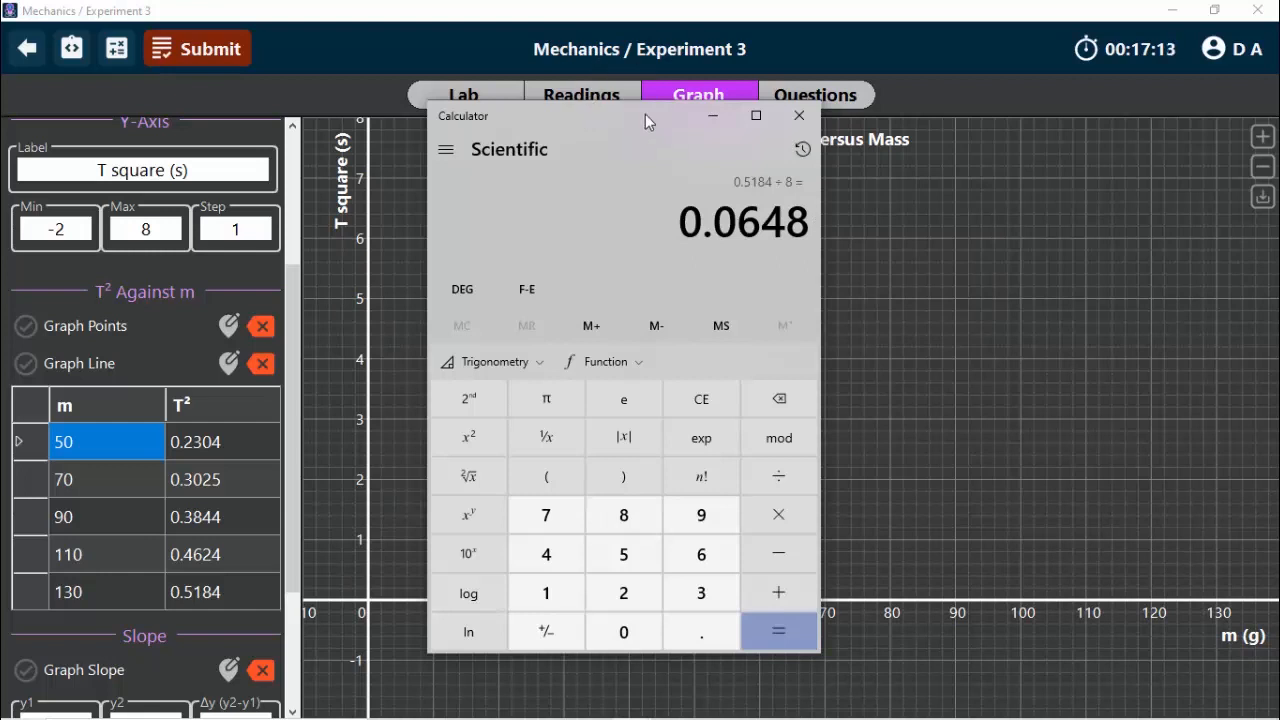
Step: Examine the quotient's leading digits for rounding the y-axis step, and return to the y-axis settings
left_click_drag(642, 113, 632, 112)
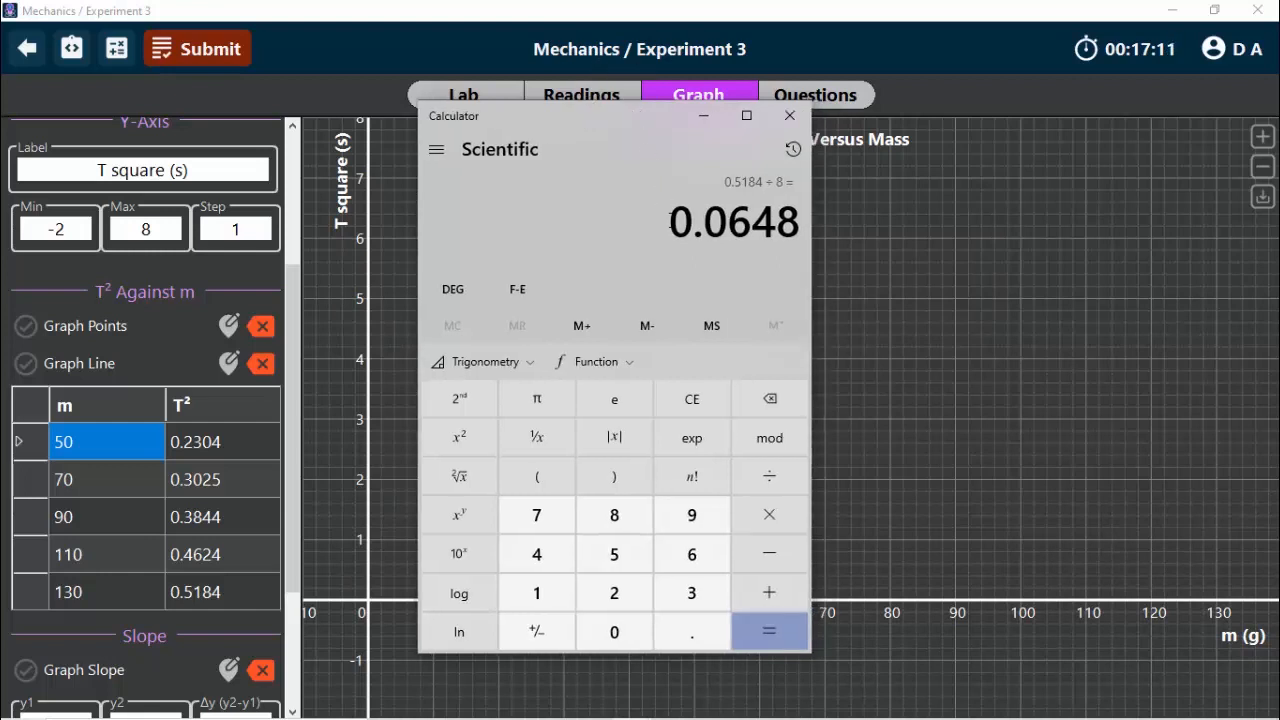
left_click_drag(670, 222, 754, 214)
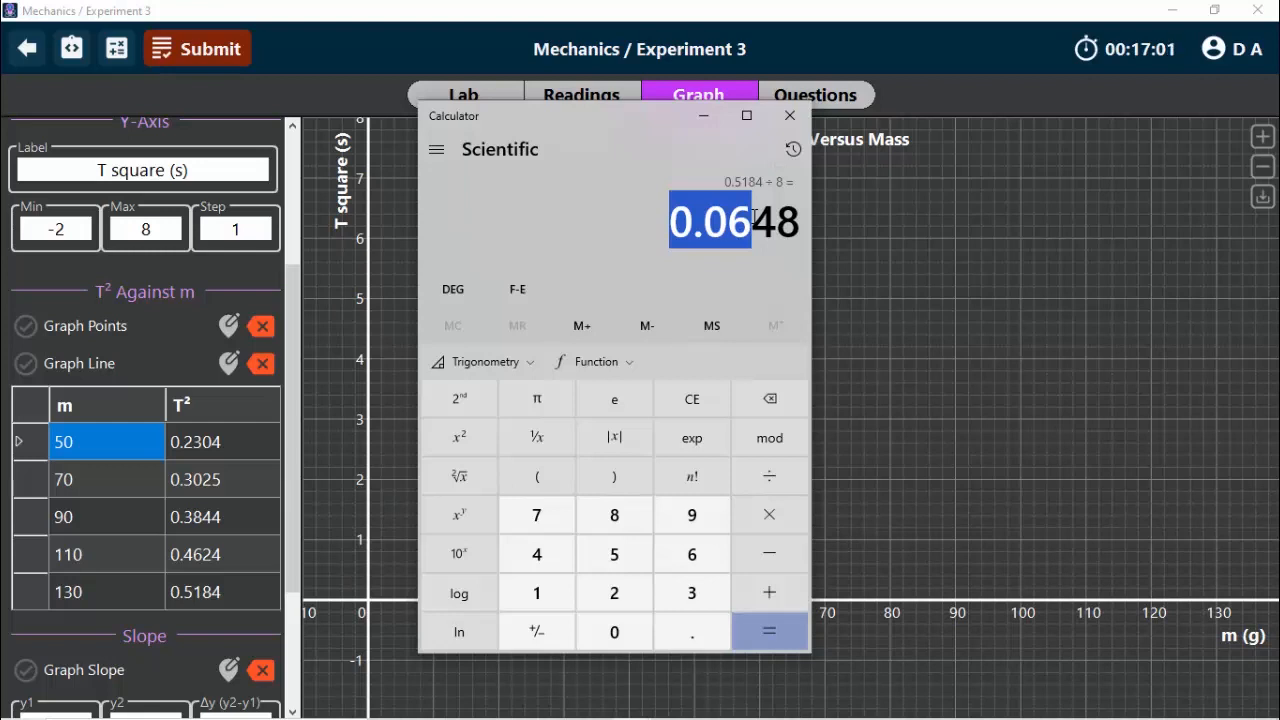
left_click(753, 218)
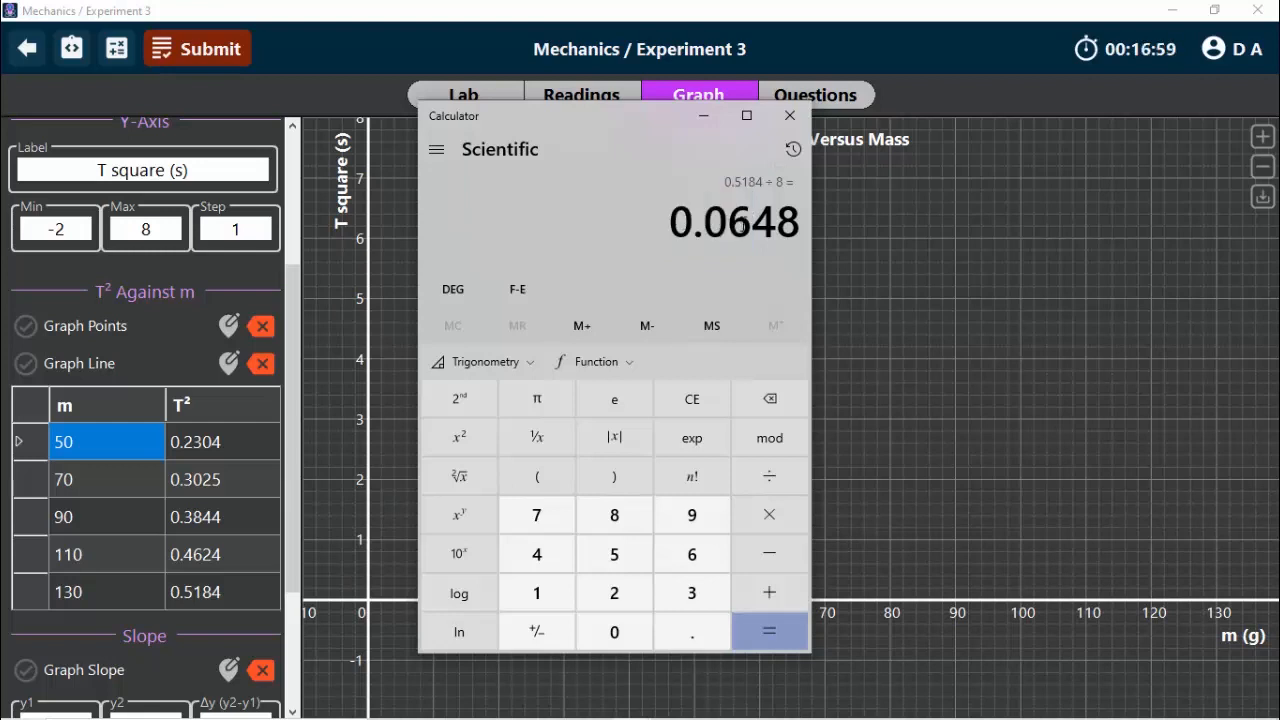
left_click_drag(752, 222, 669, 222)
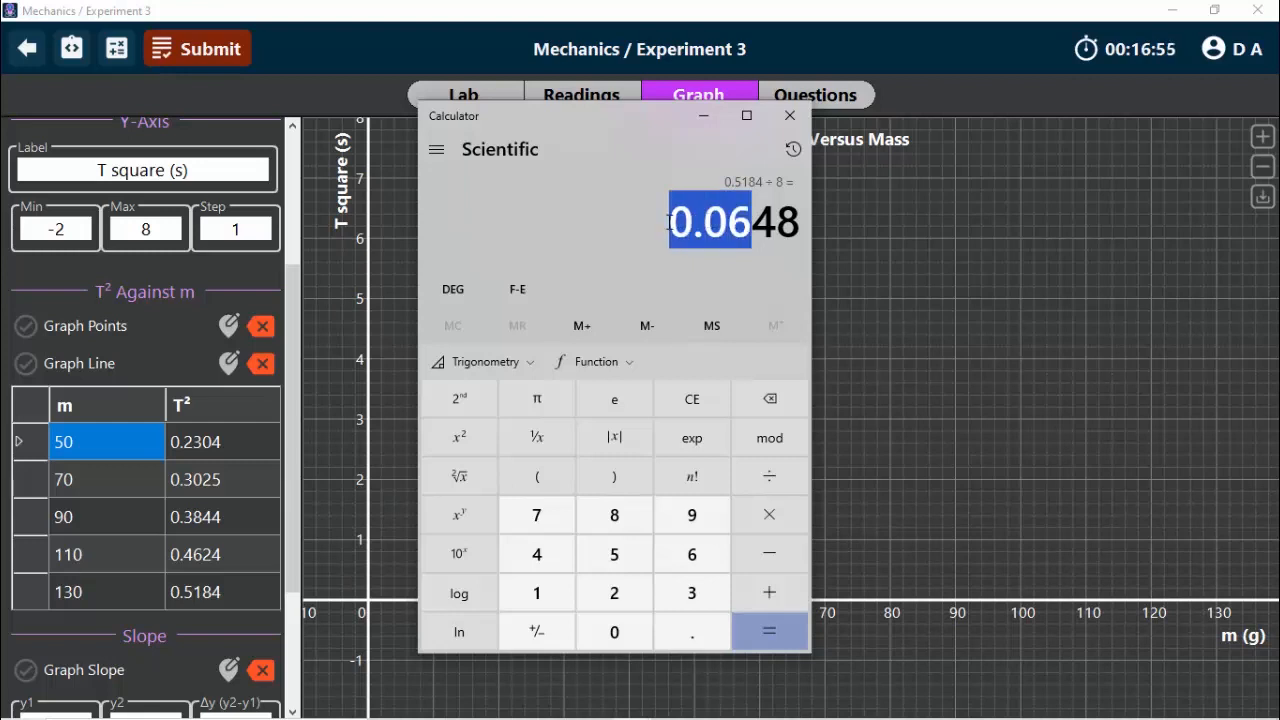
left_click(705, 121)
scroll(291, 353, "up", 1)
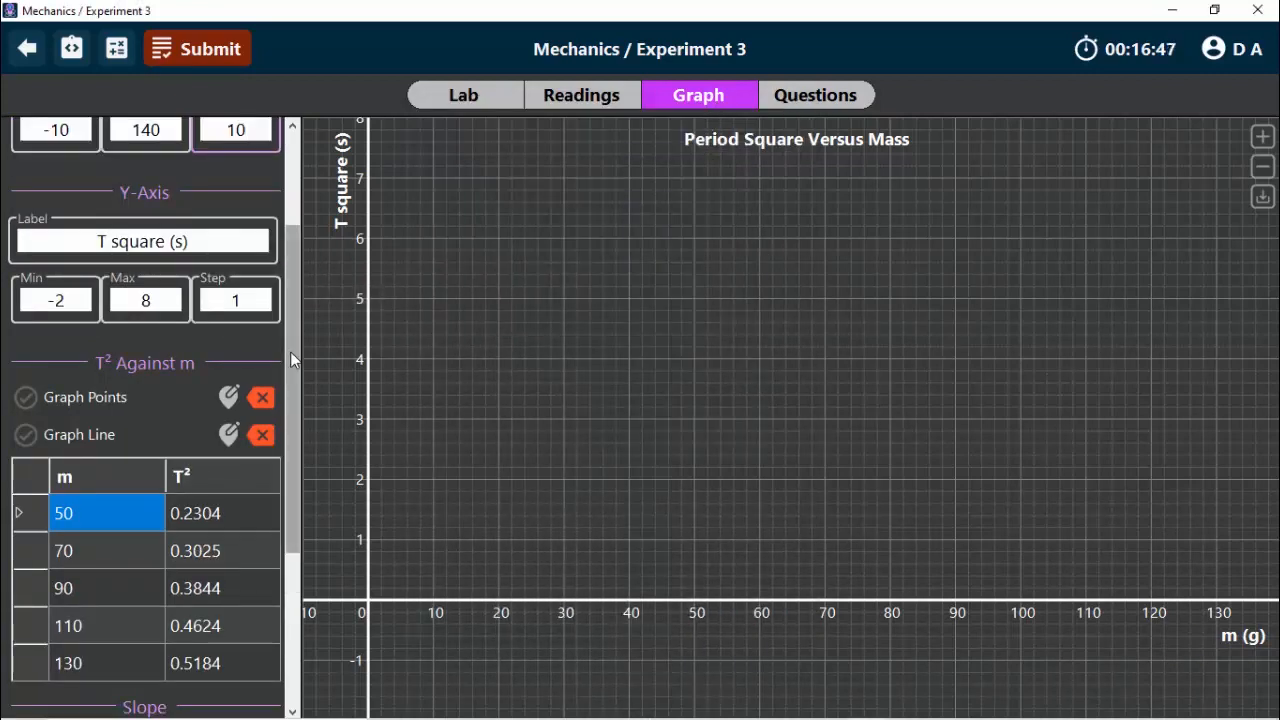
Step: Set the y-axis step to 0.05
left_click_drag(291, 354, 289, 301)
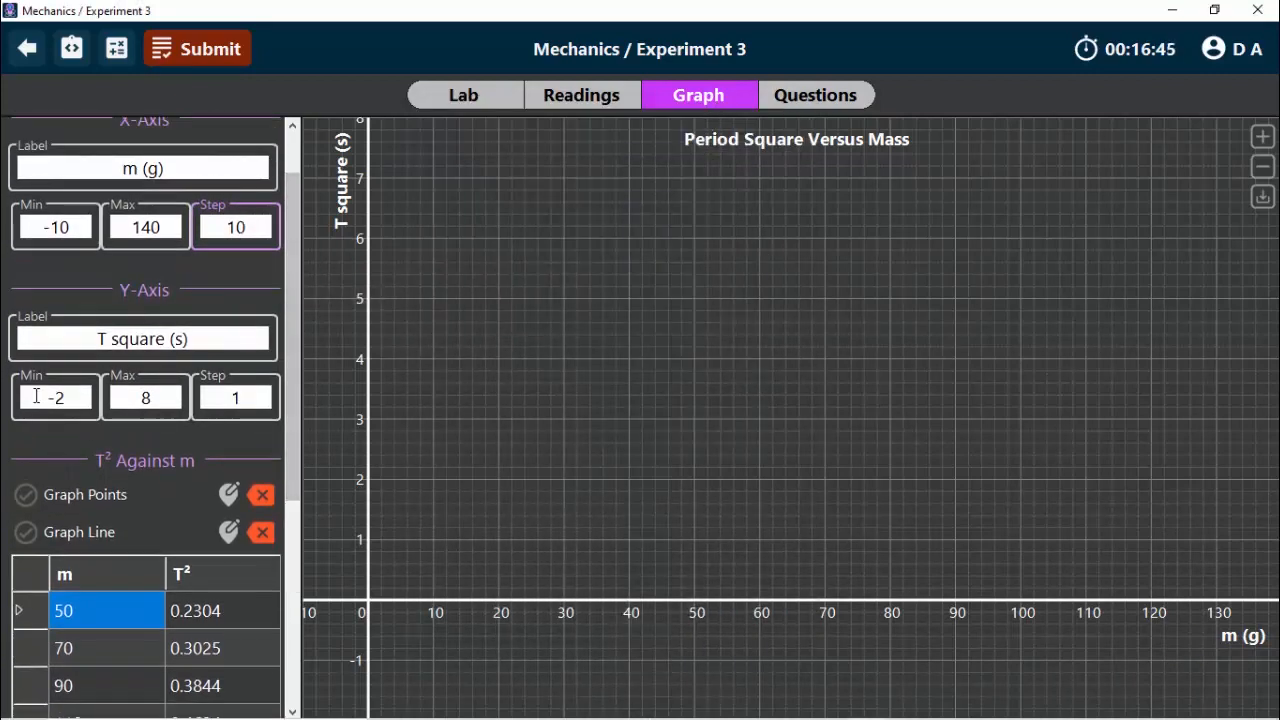
left_click(73, 397)
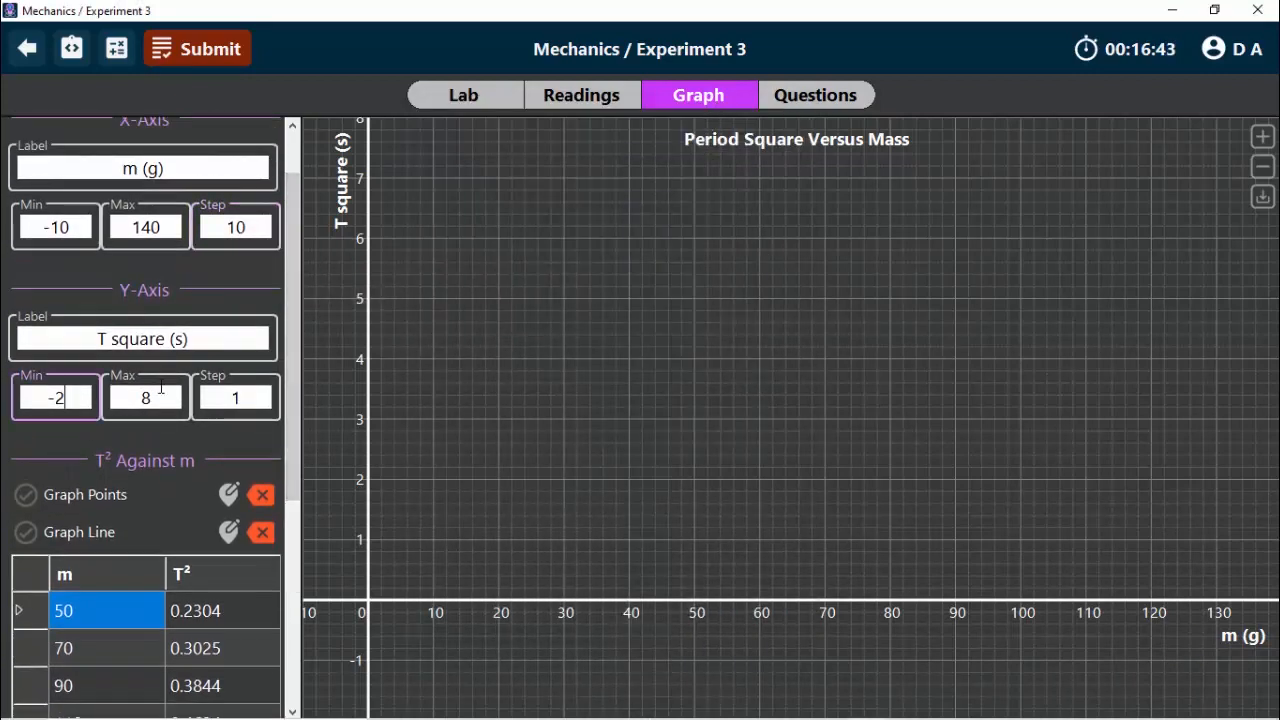
left_click_drag(287, 354, 293, 379)
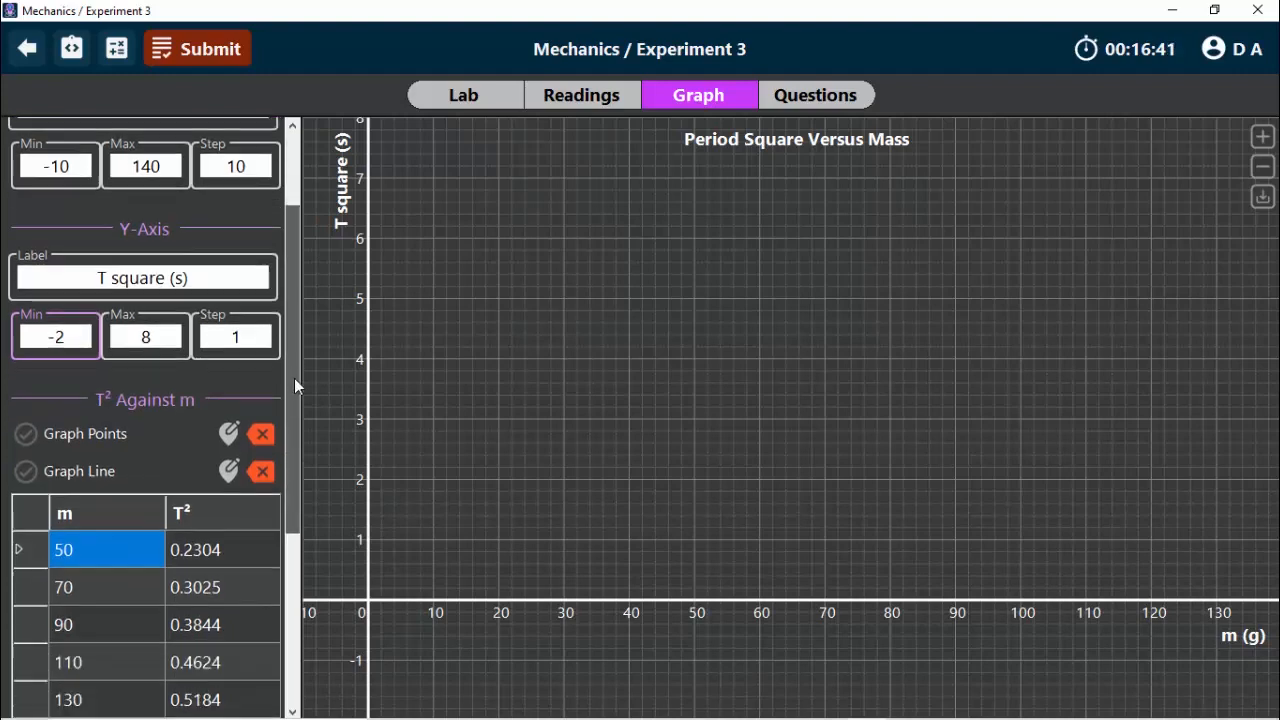
left_click(251, 337)
key("BackSpace")
type("0.05")
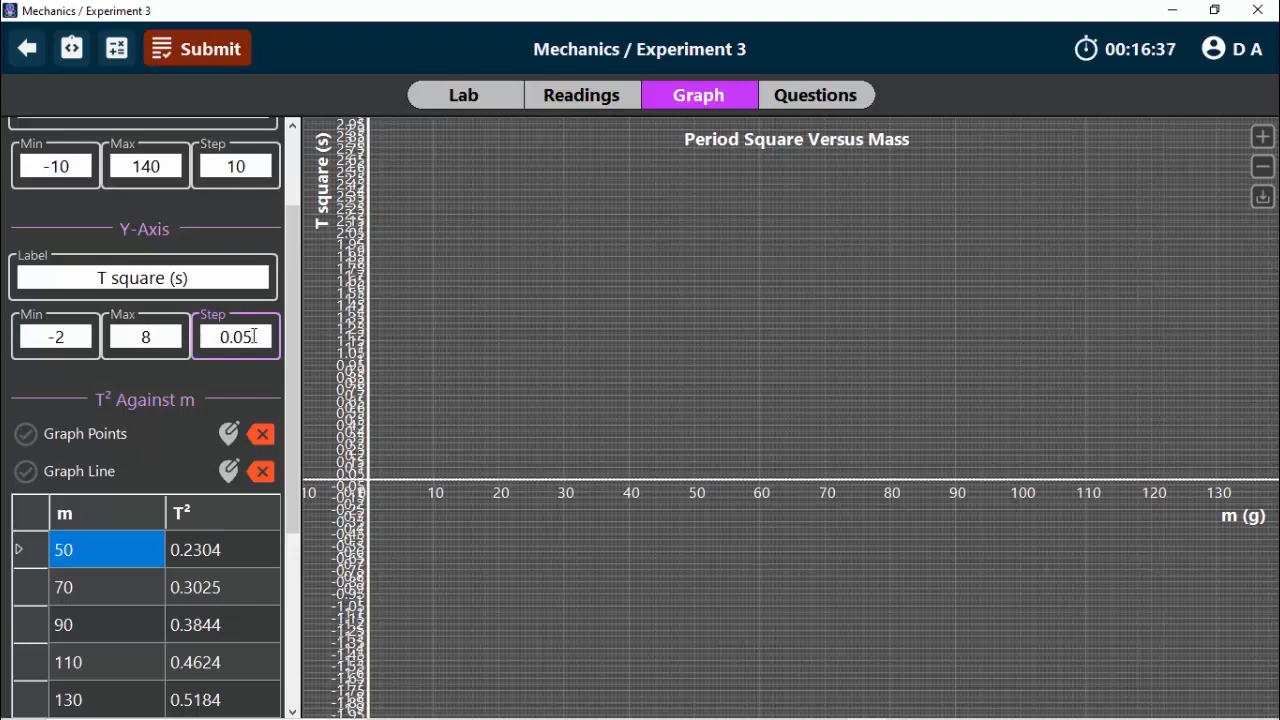
Step: Set the y-axis minimum to 0 and its maximum to 0.55
left_click(75, 333)
key("BackSpace")
type("0")
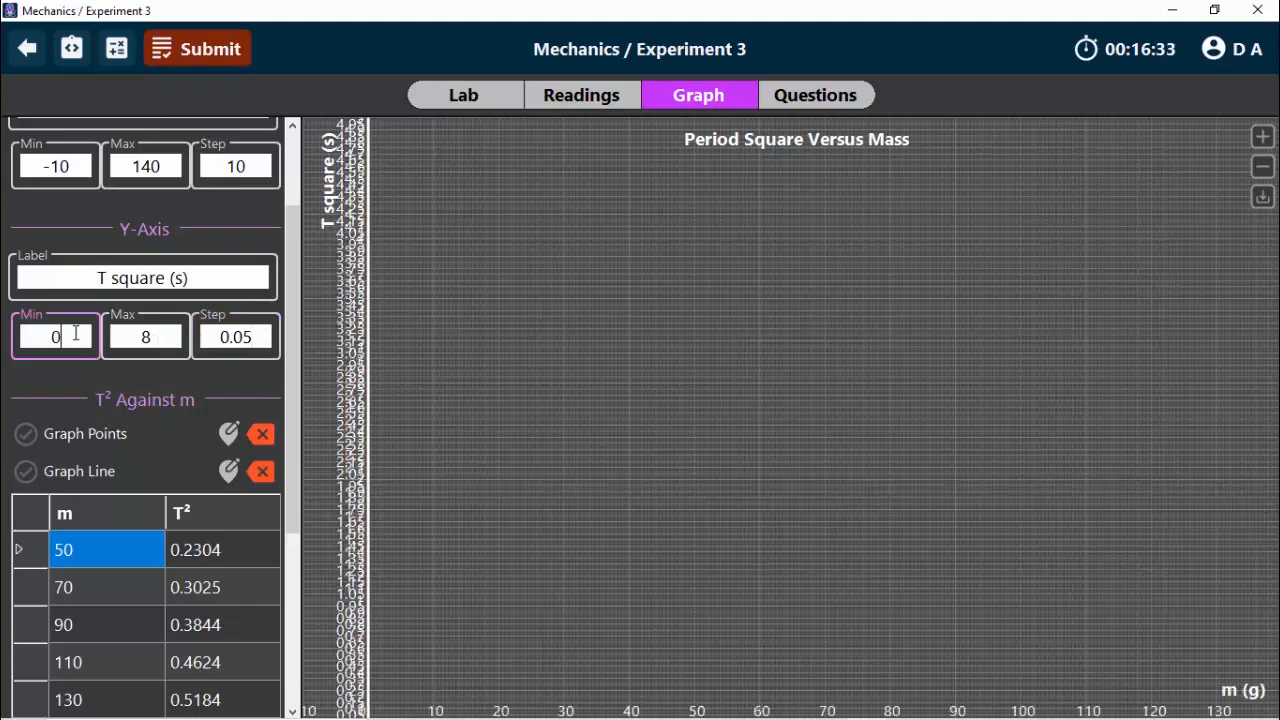
left_click(157, 337)
key("BackSpace")
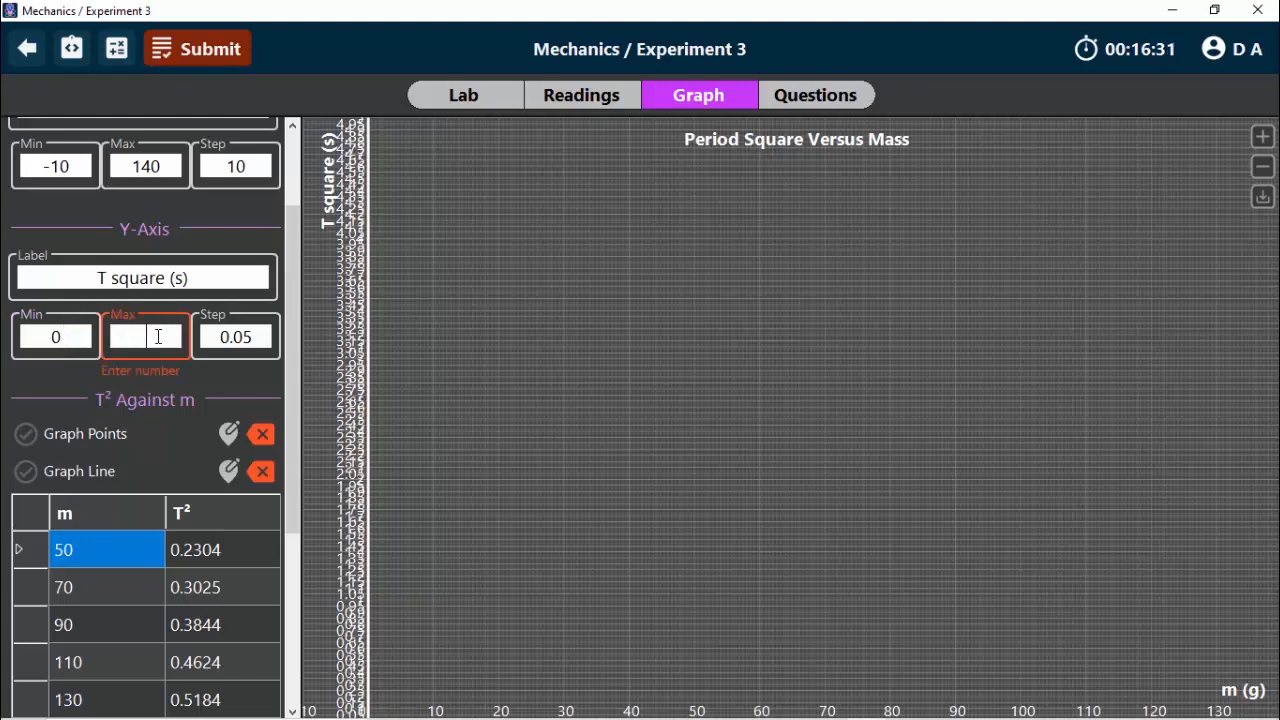
left_click_drag(288, 278, 289, 369)
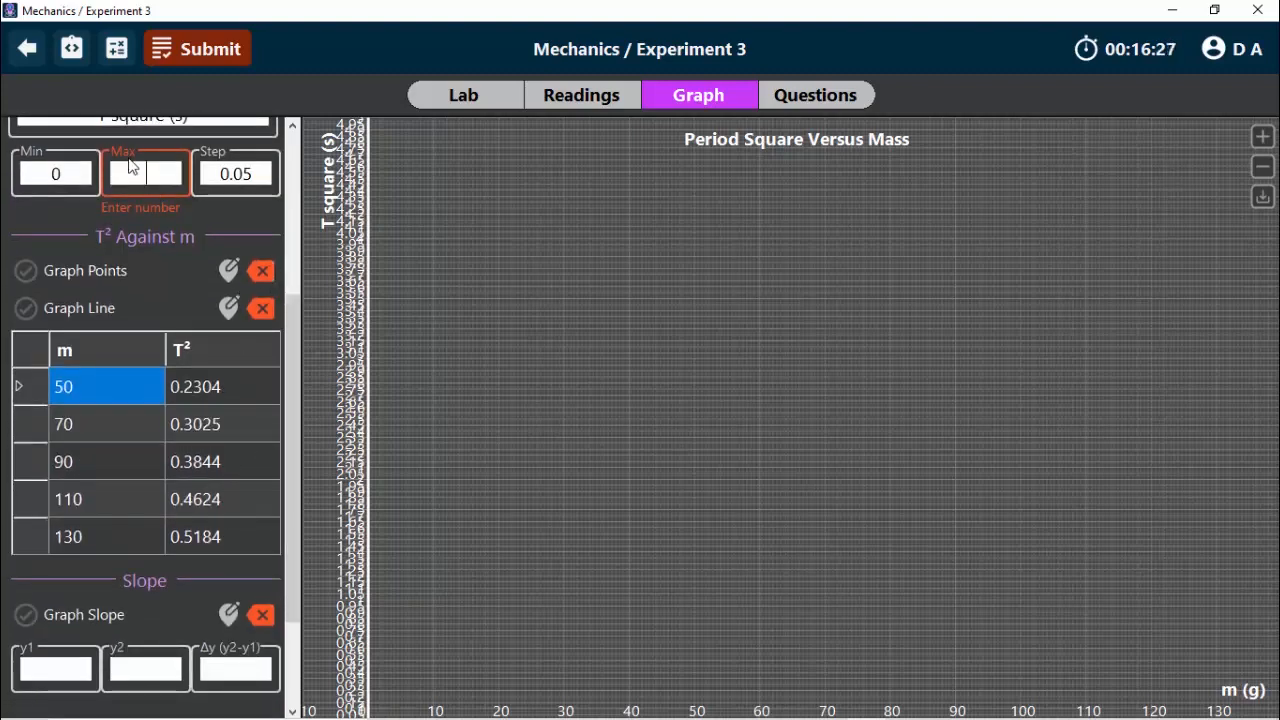
type("0.")
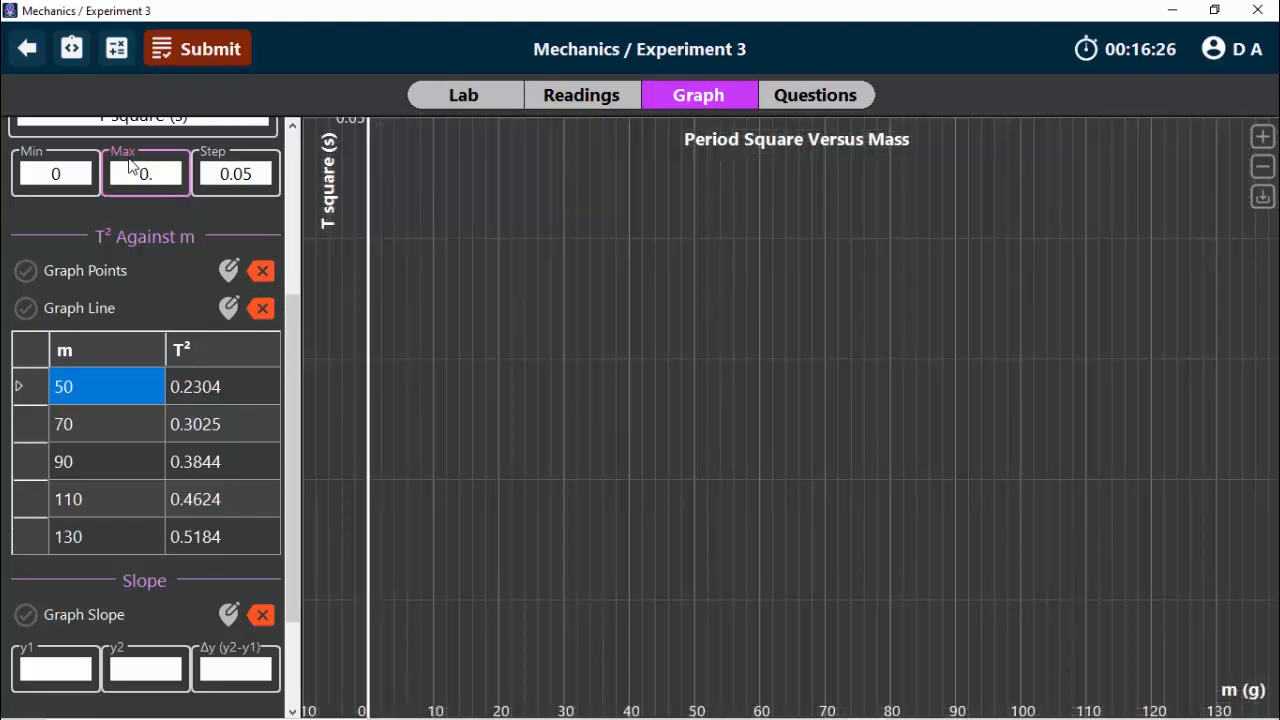
type("55")
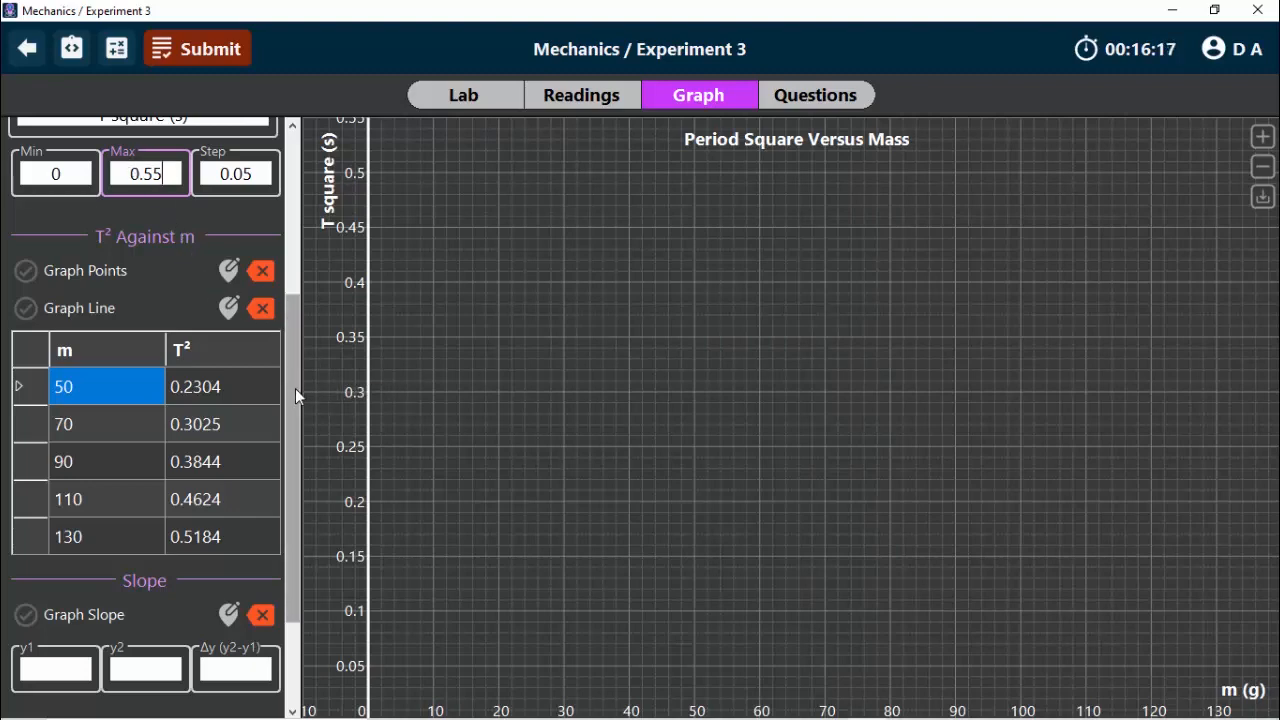
Step: Raise the y-axis minimum to 0.15
left_click(69, 174)
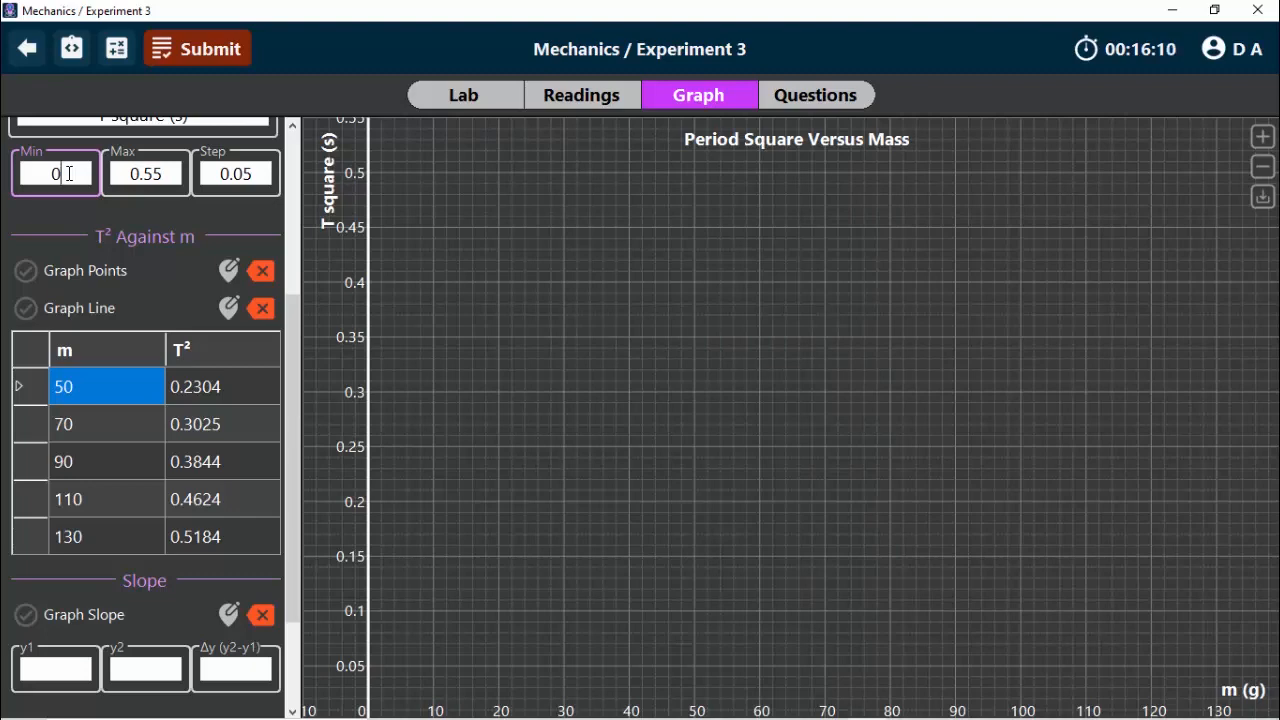
key("BackSpace")
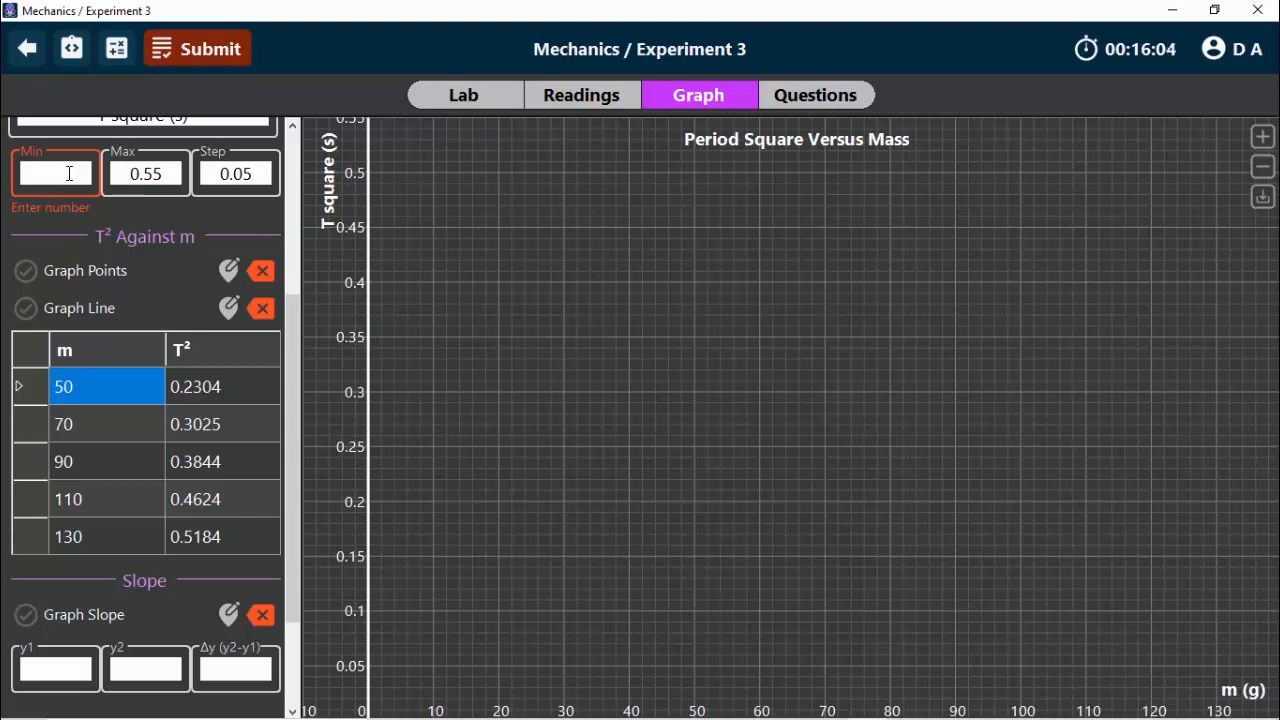
type("0.1")
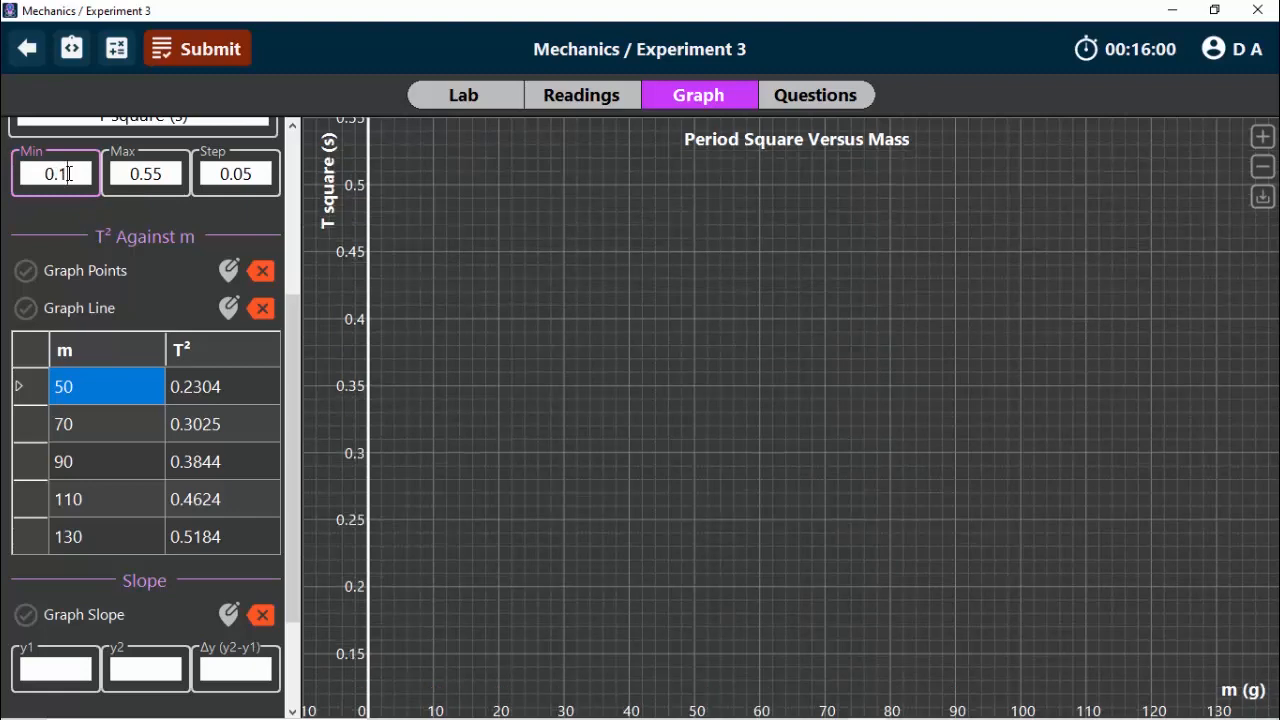
type("5")
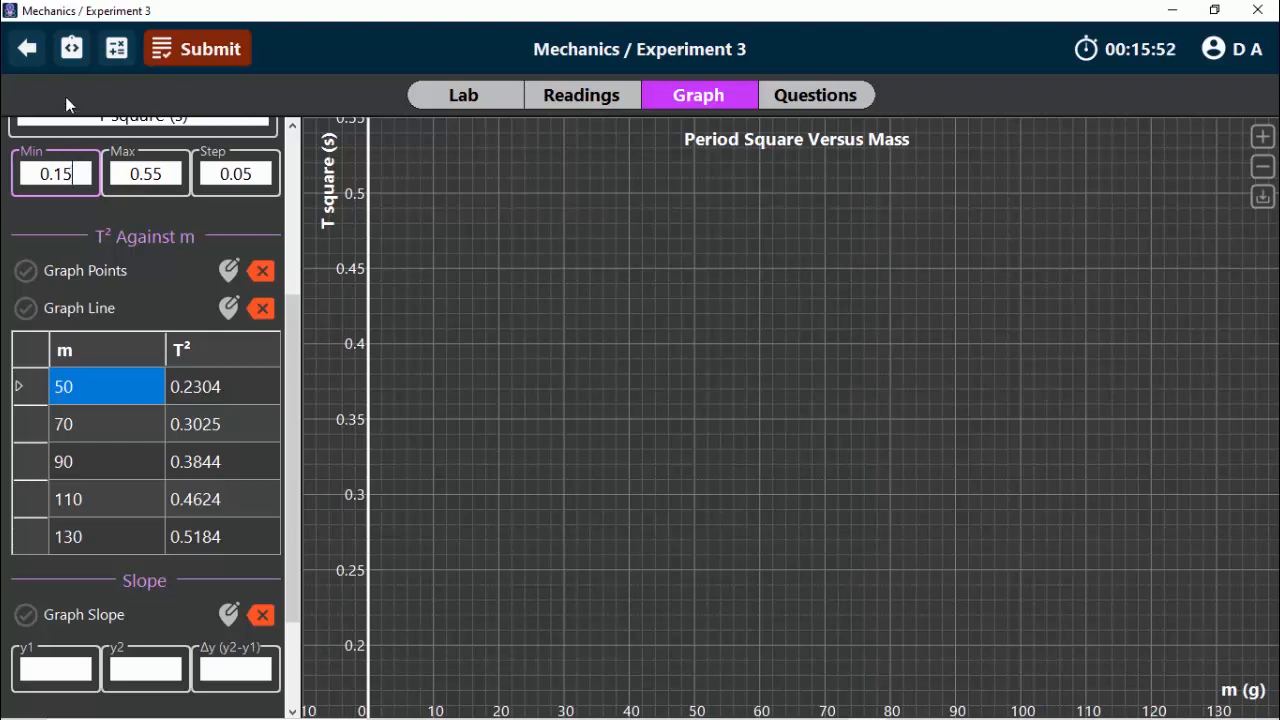
Step: Plot the five T² against m table readings as graph points, from (50, 0.2304) to (130, 0.5184)
left_click_drag(294, 374, 309, 408)
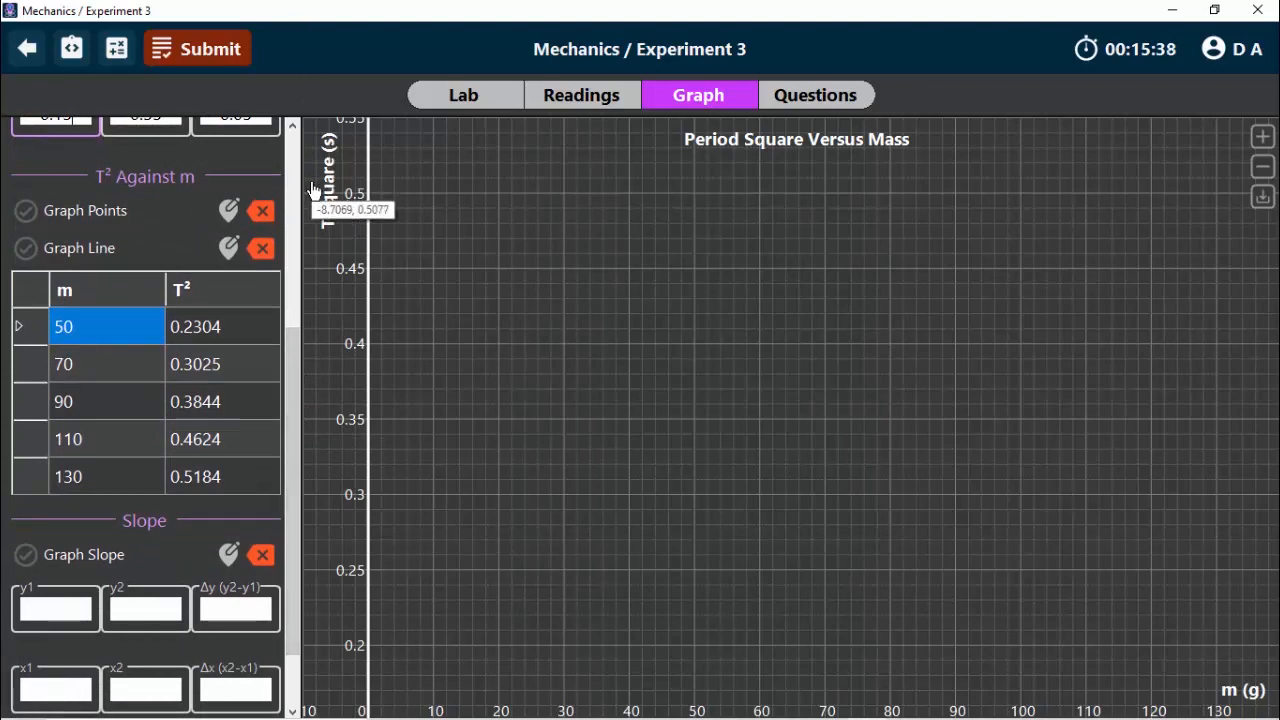
scroll(296, 430, "down", 1)
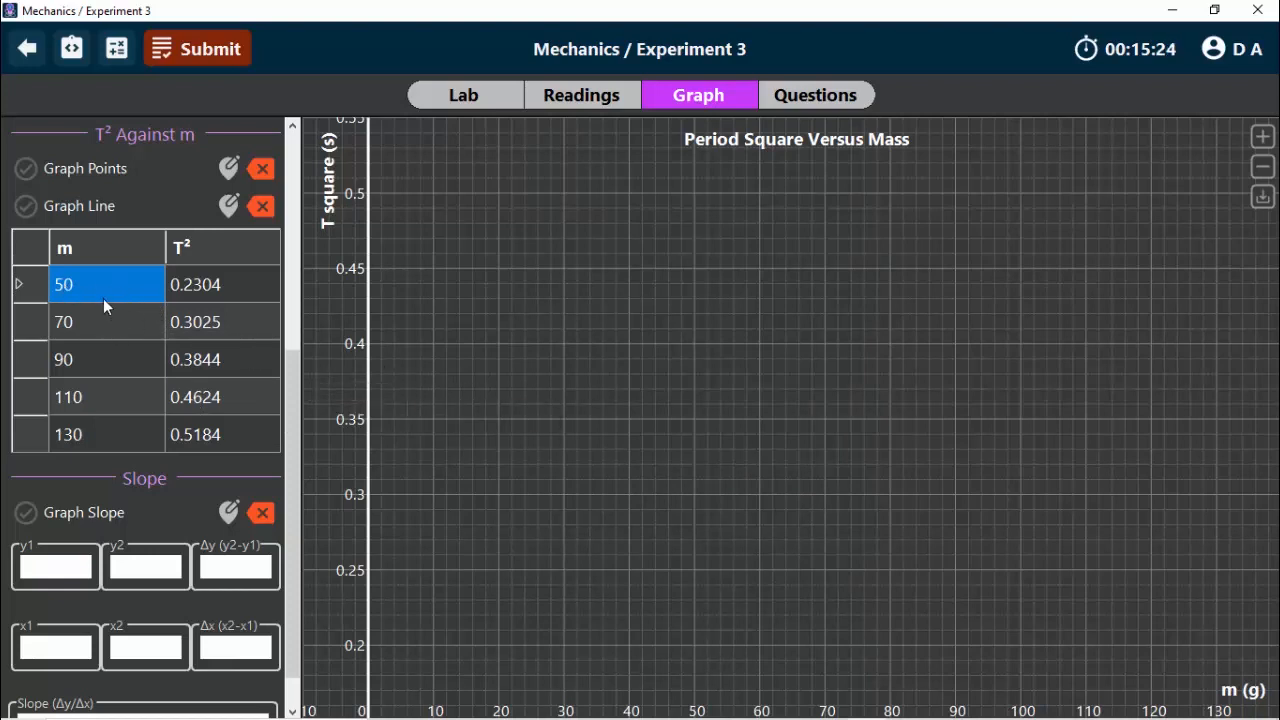
left_click(209, 288)
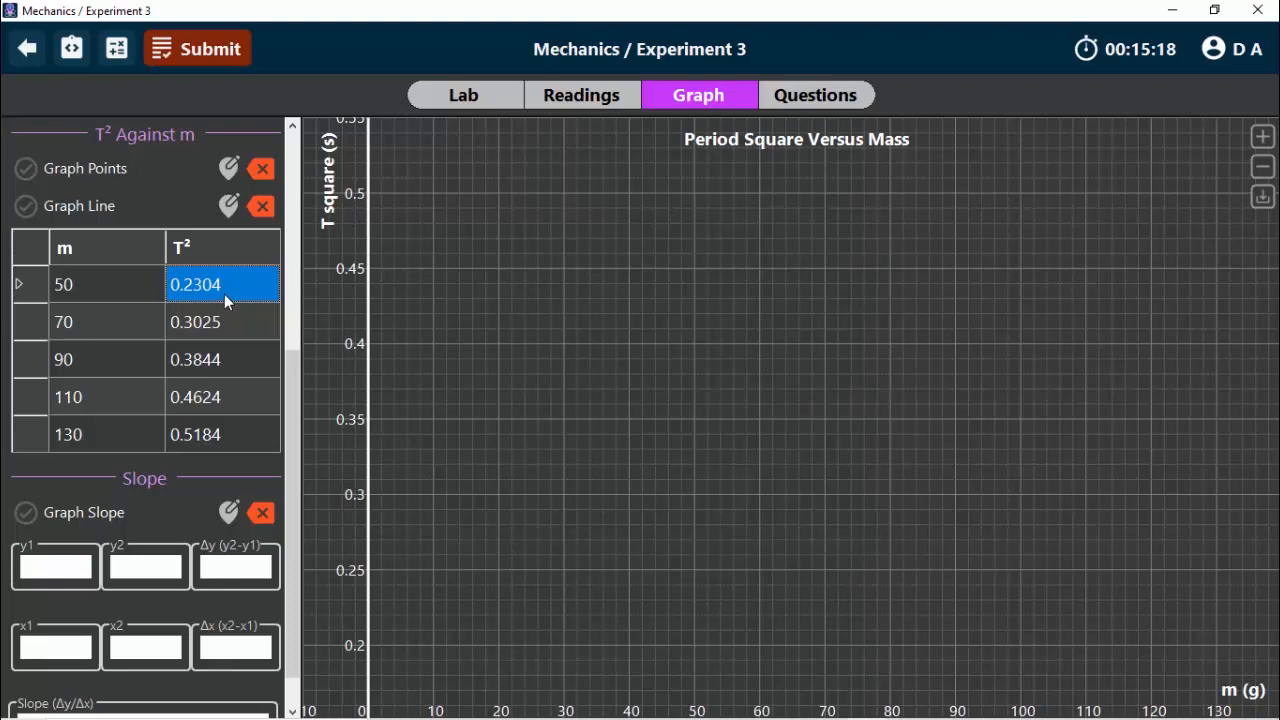
left_click(139, 286)
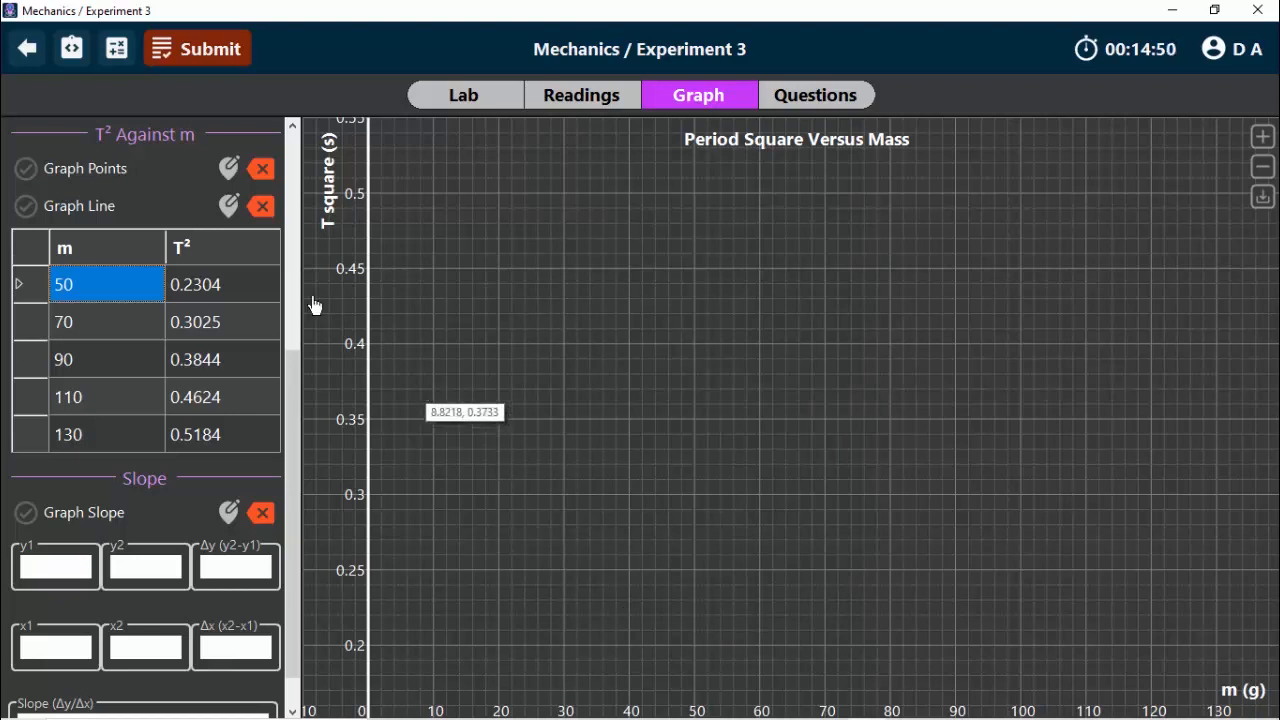
left_click(230, 174)
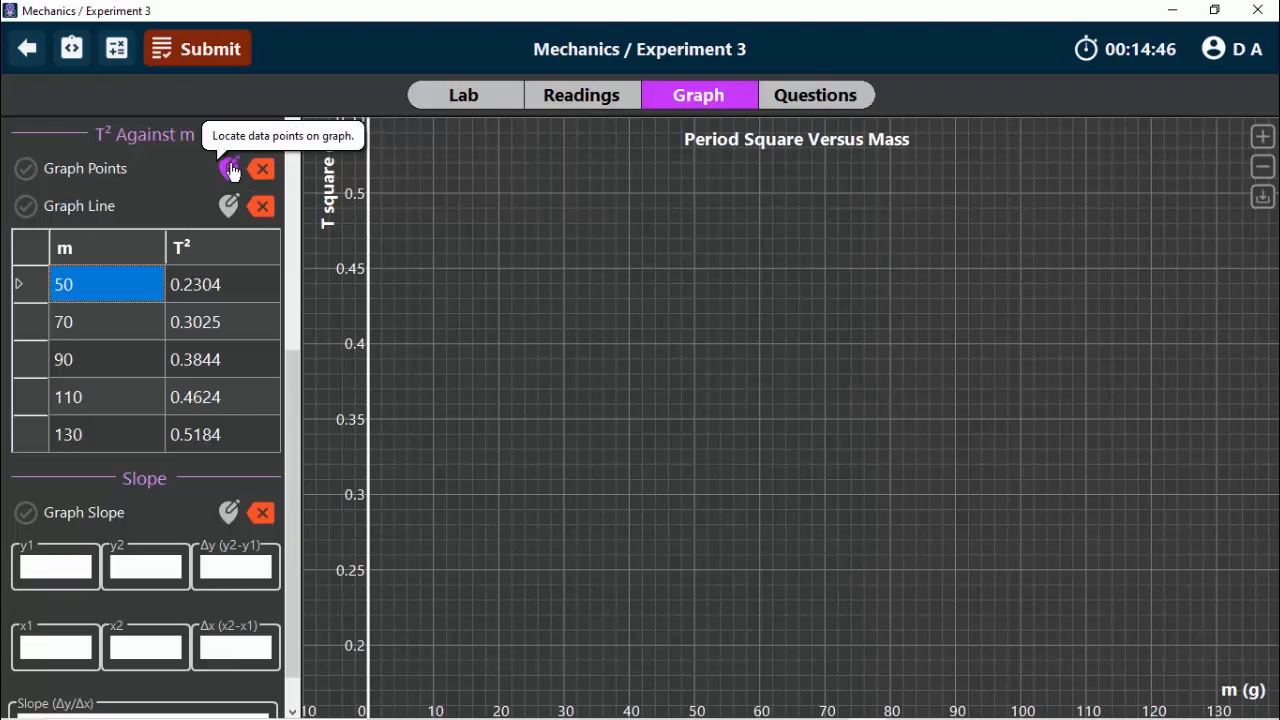
left_click(697, 602)
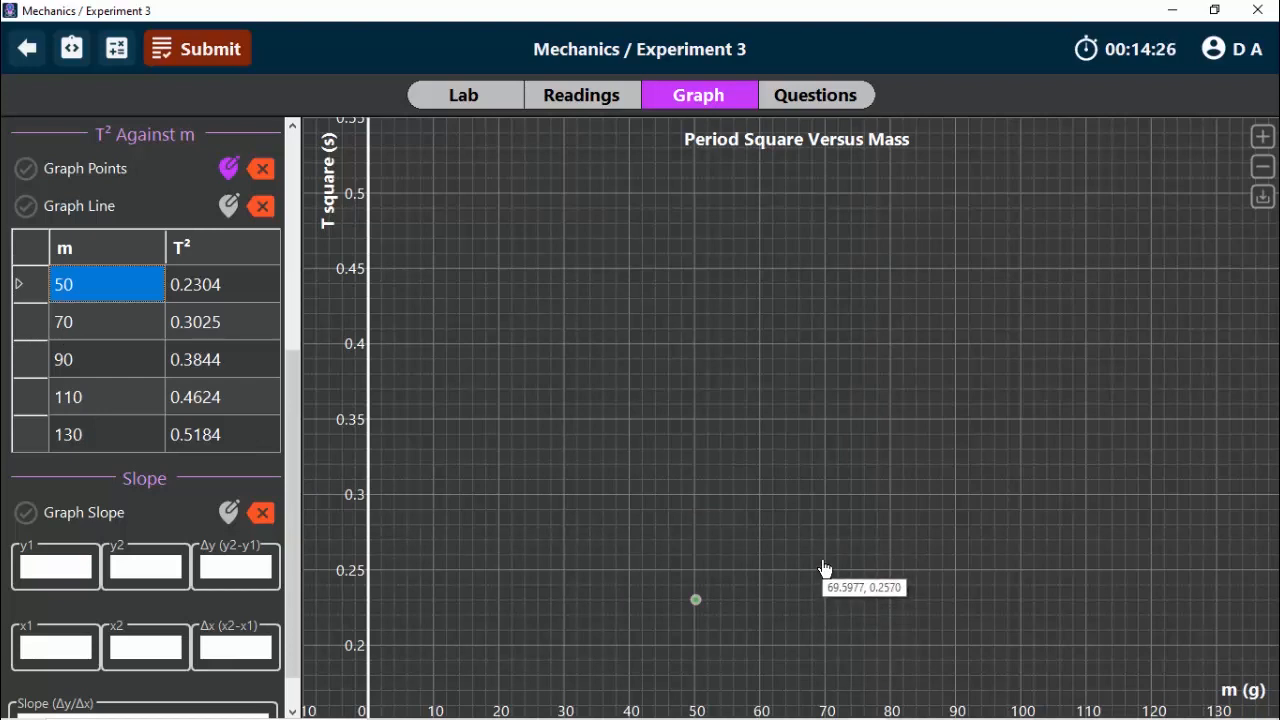
left_click(826, 492)
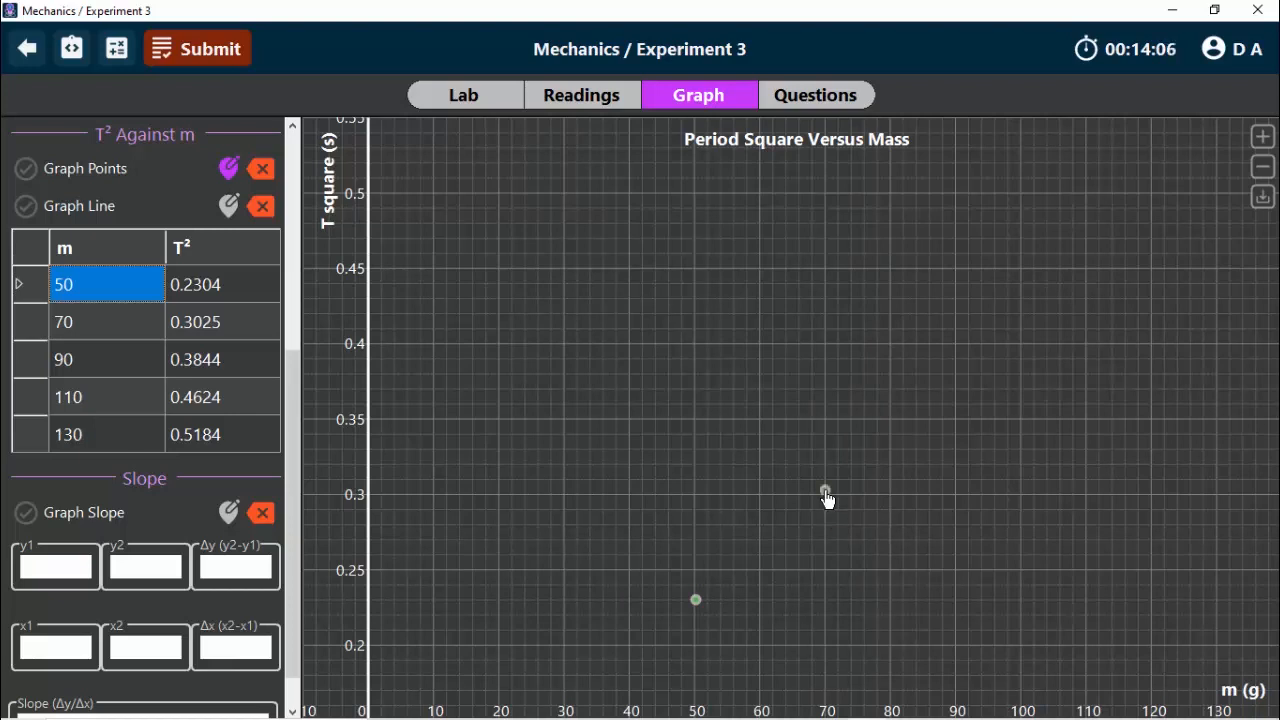
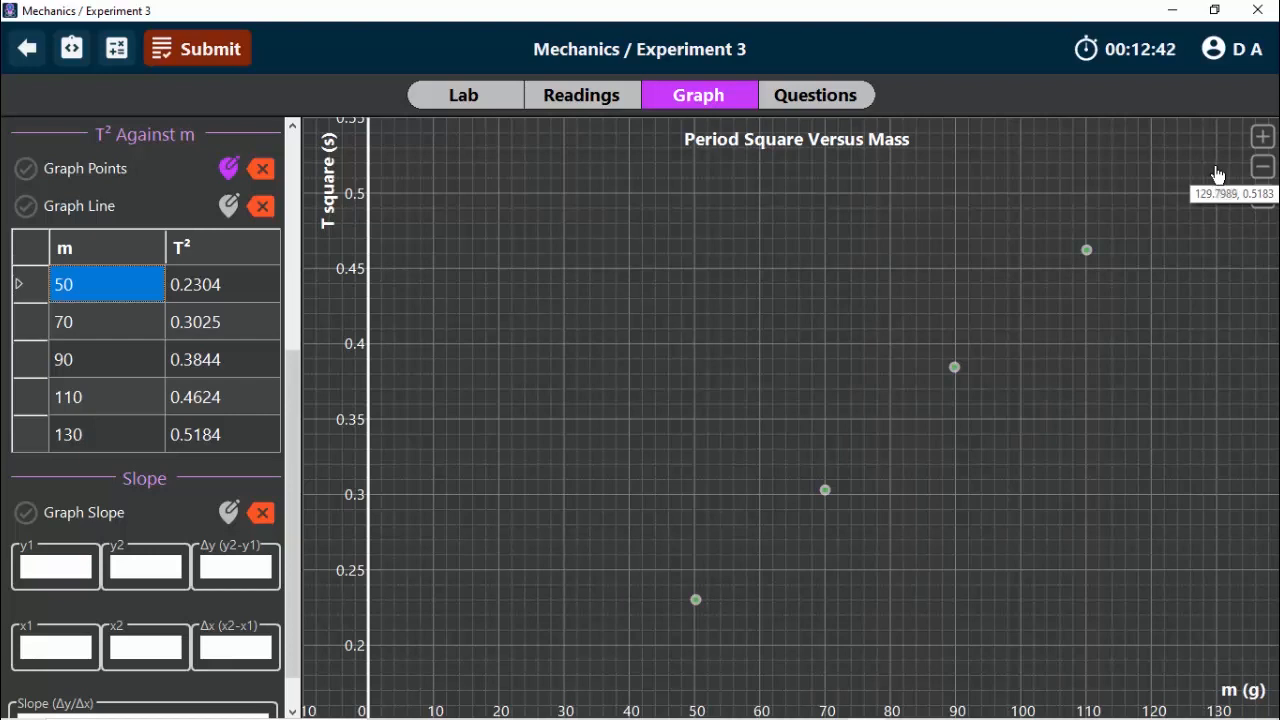
left_click(1215, 167)
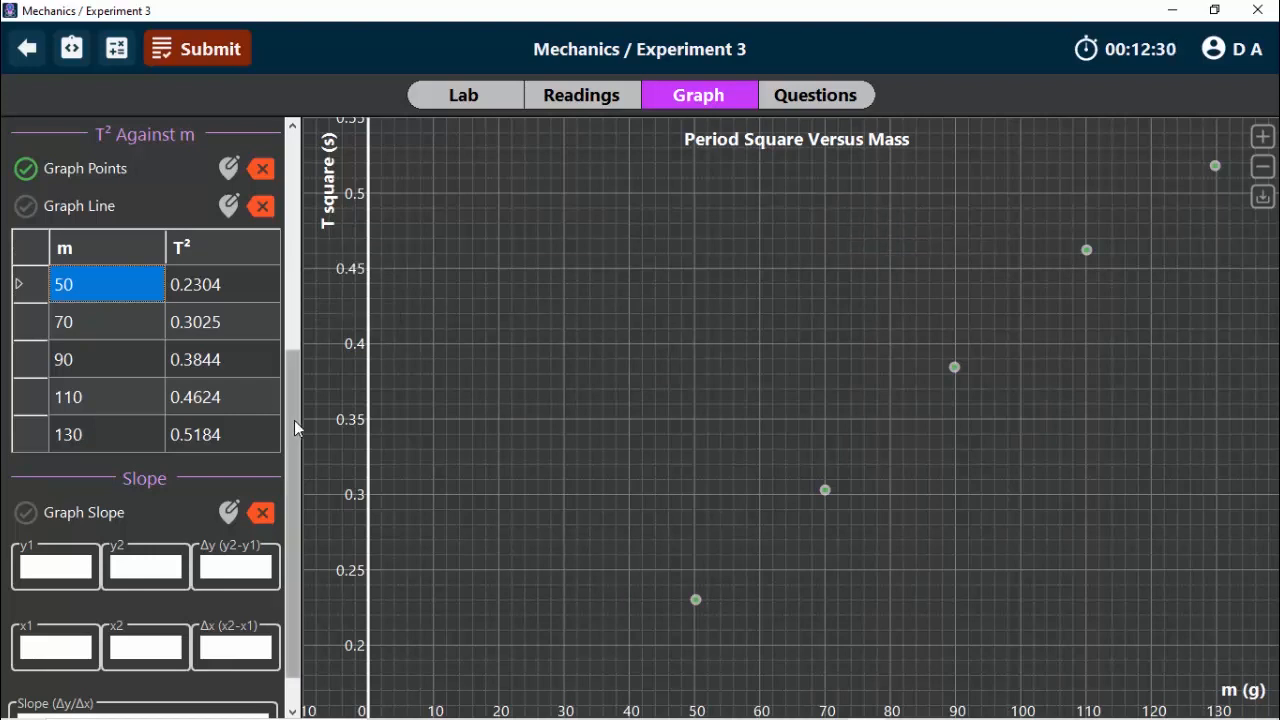
Step: Set the y-axis minimum to -0.05 so the graph includes the origin
left_click_drag(295, 427, 287, 249)
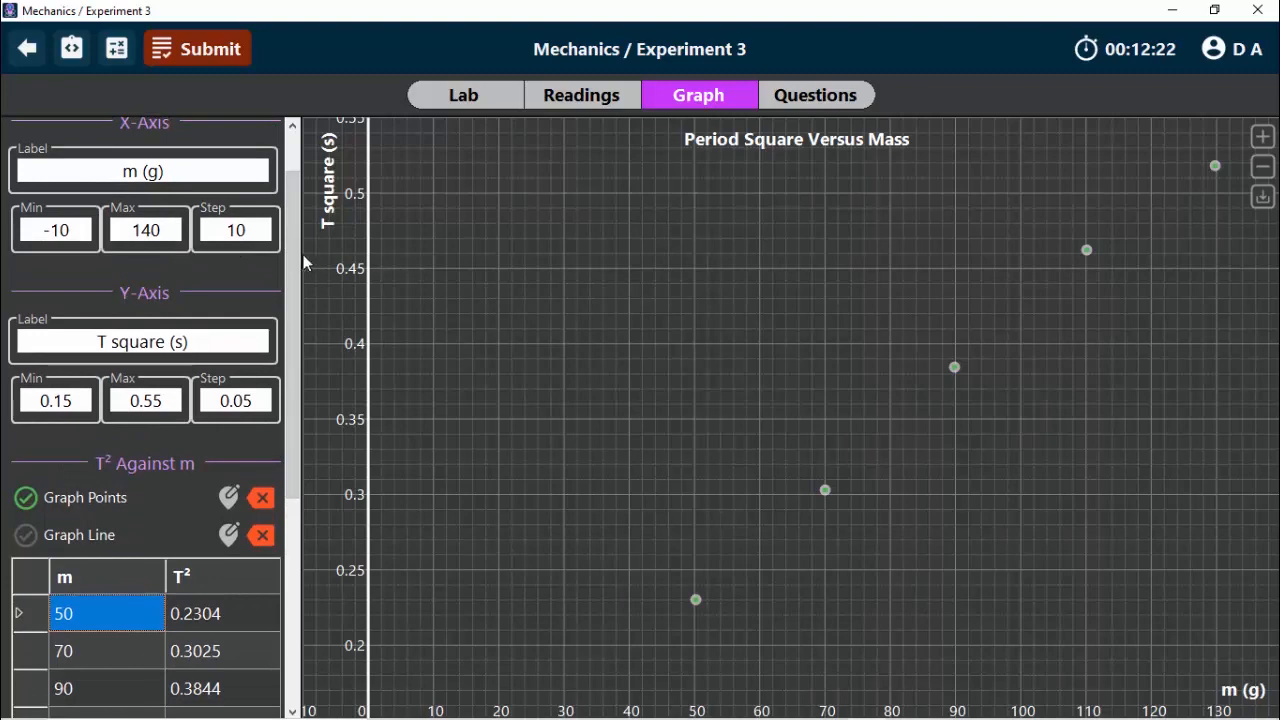
mouse_move(287, 308)
left_mouse_down()
mouse_move(292, 268)
mouse_move(292, 318)
left_mouse_up()
left_click_drag(78, 392, 8, 390)
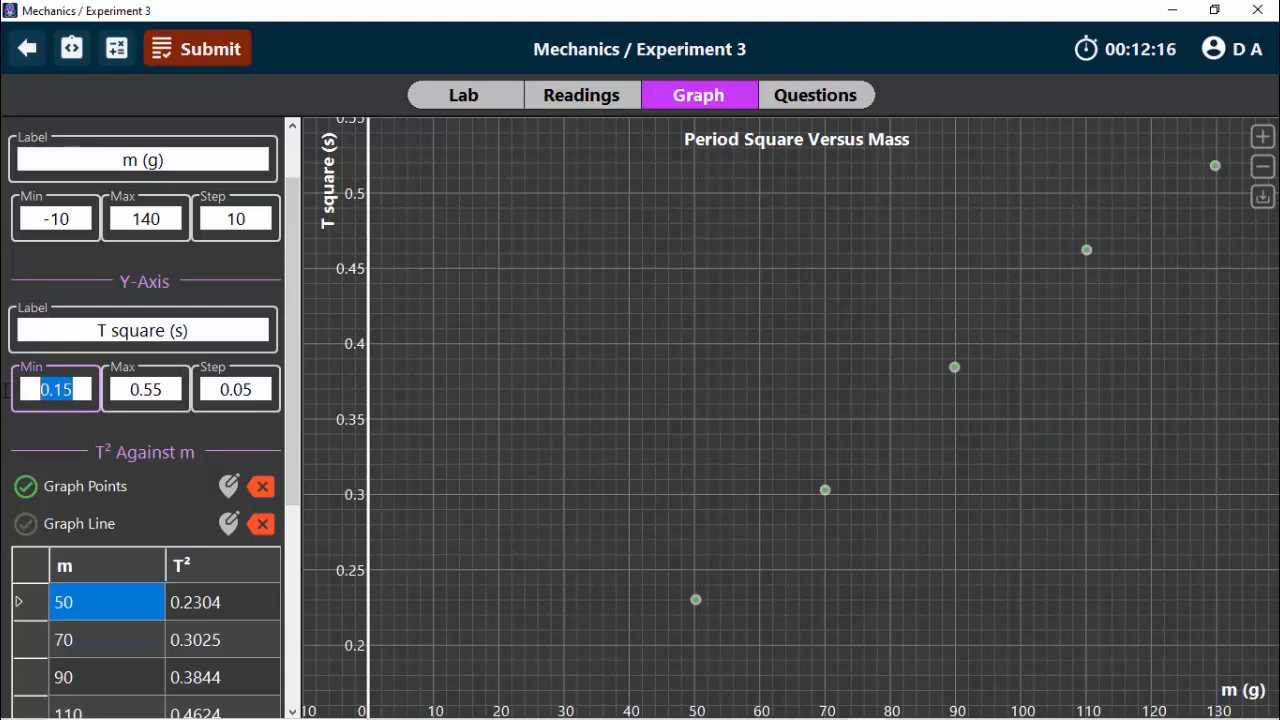
type("0.05")
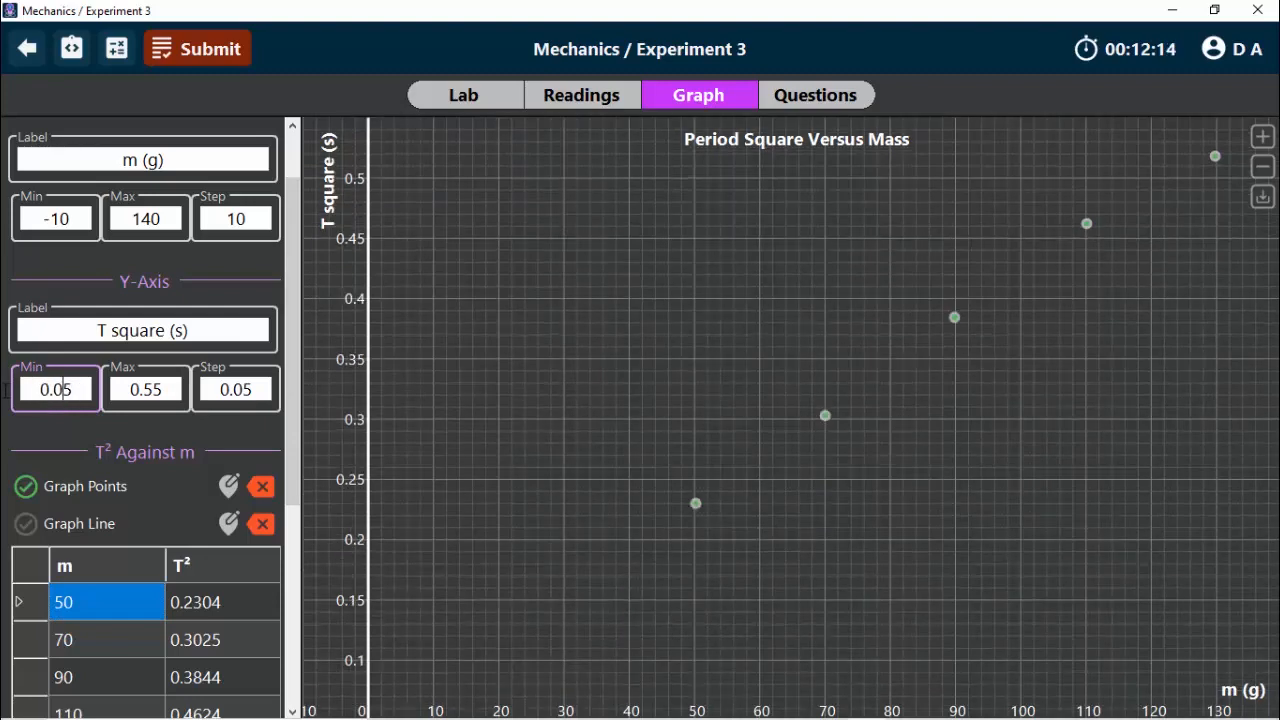
key("Left")
type("-")
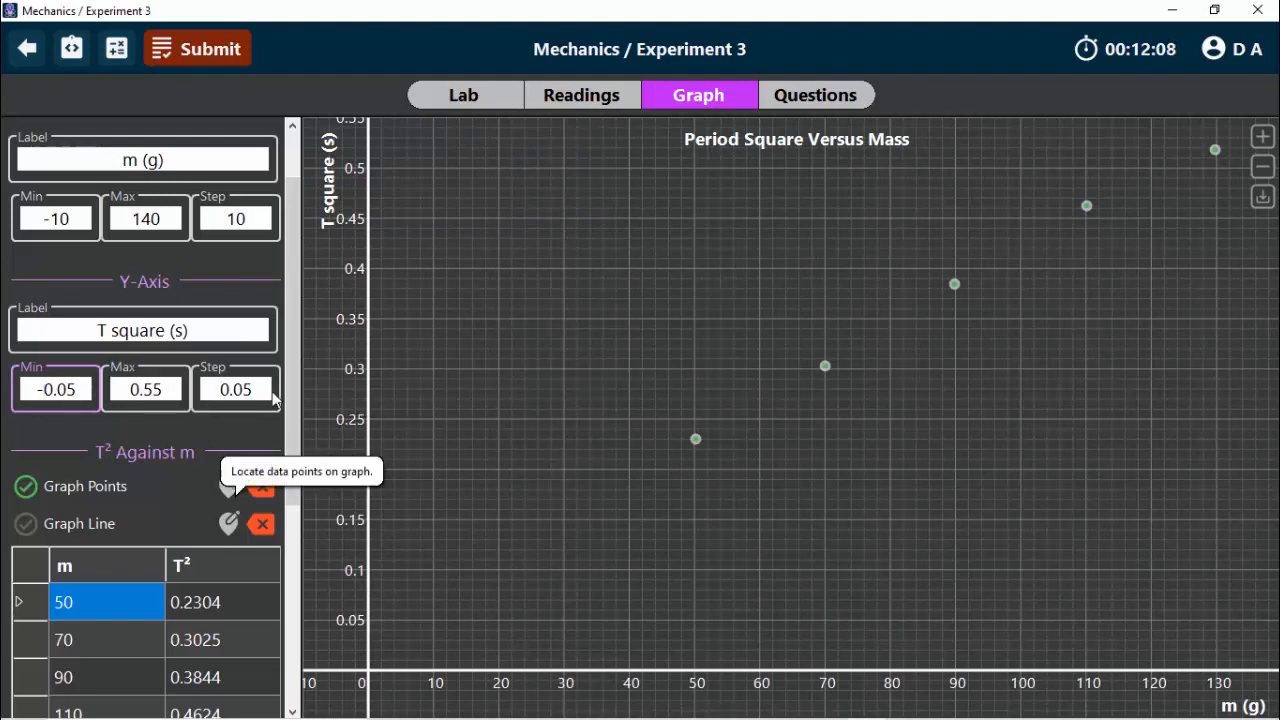
Step: Draw a best-fit graph line from just beyond the 130 g point down to the y-axis at about 0.05
left_click_drag(295, 340, 292, 401)
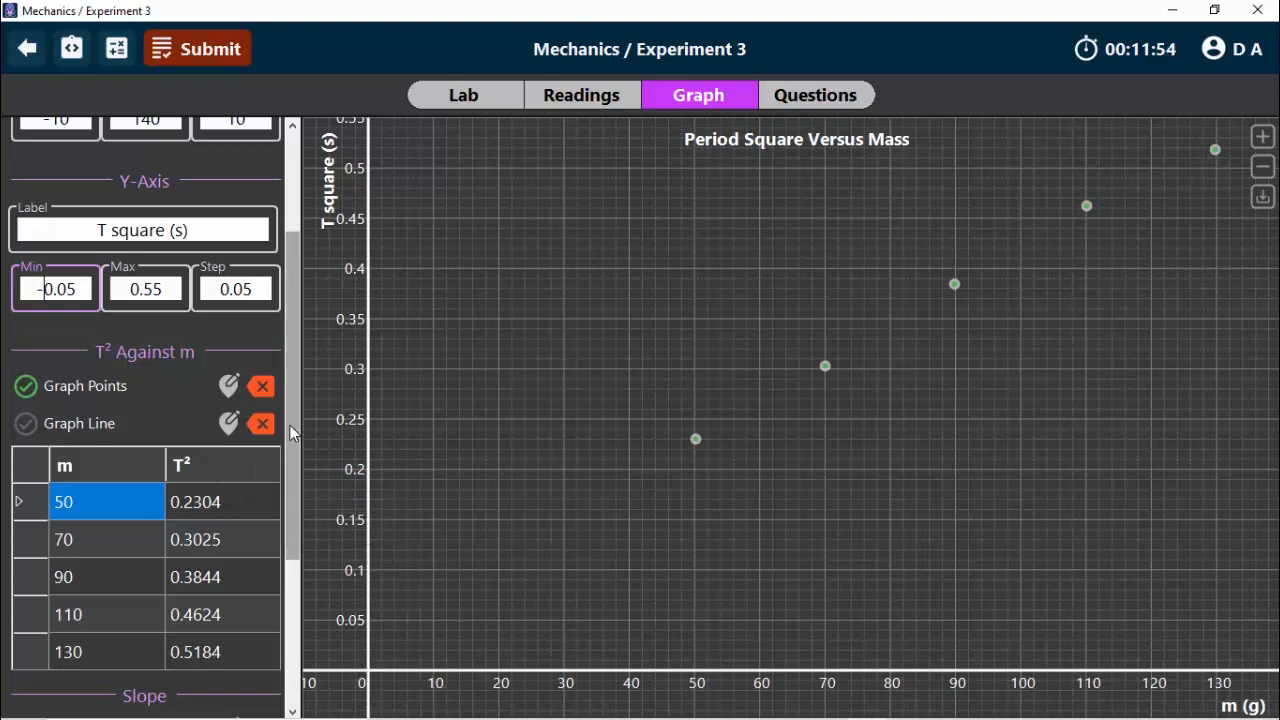
scroll(291, 440, "down", 1)
scroll(291, 447, "down", 2)
scroll(292, 455, "down", 1)
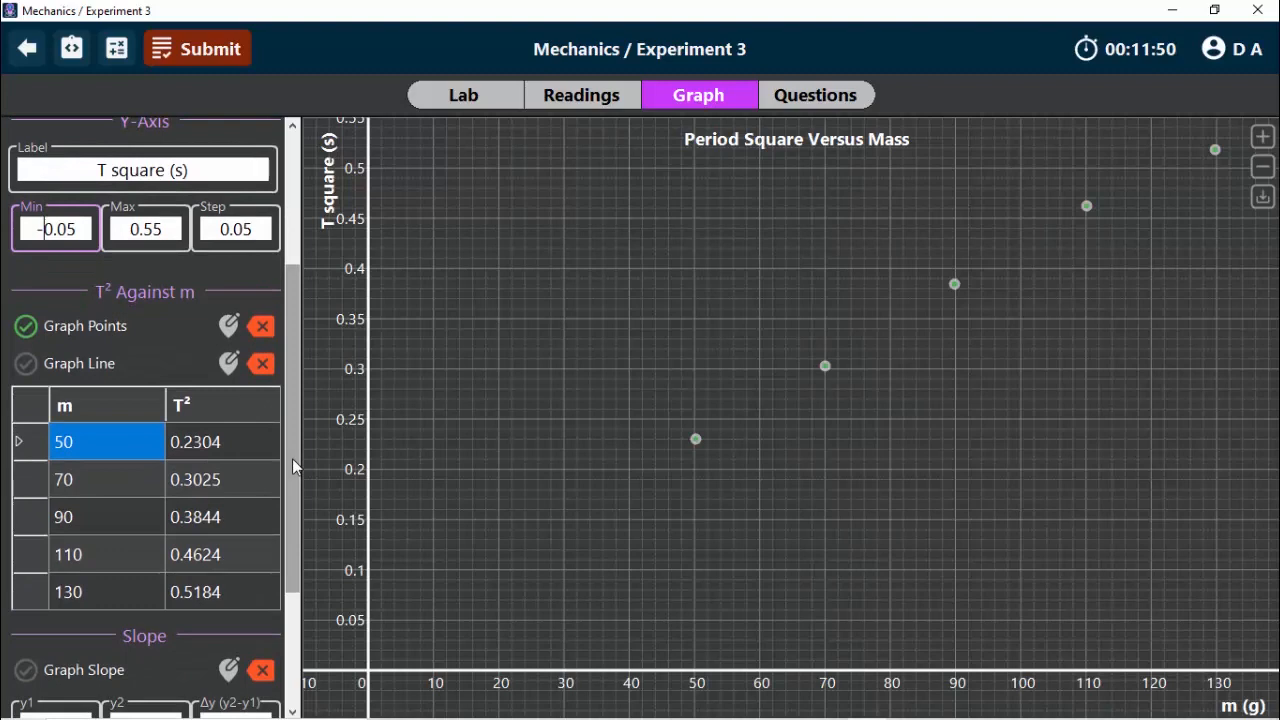
scroll(293, 462, "down", 3)
scroll(296, 489, "down", 2)
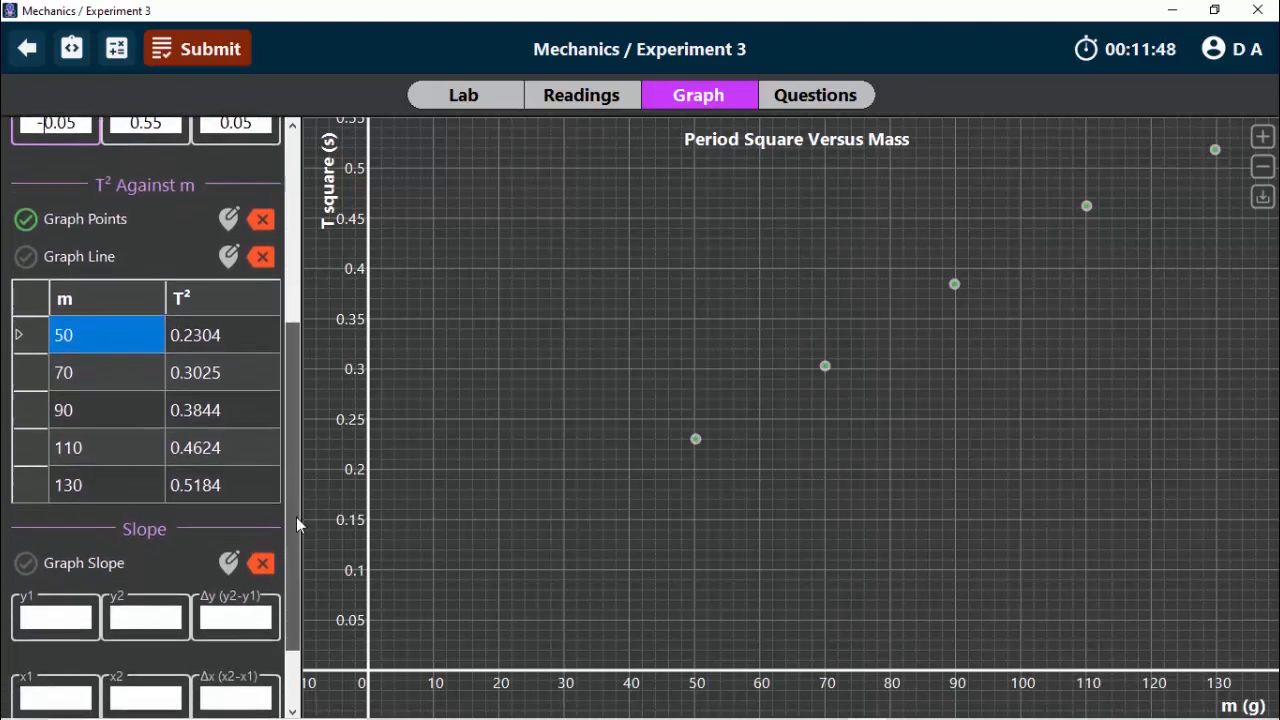
scroll(299, 540, "down", 3)
scroll(302, 563, "down", 1)
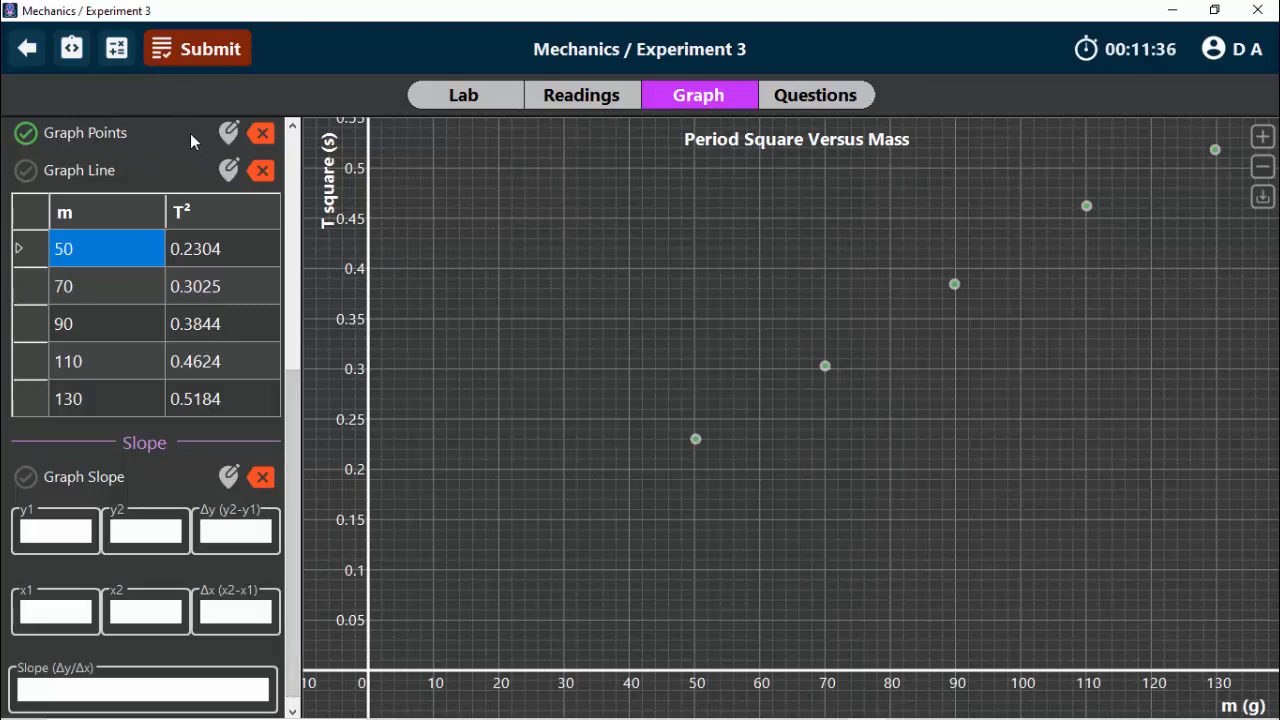
left_click(229, 172)
left_click_drag(1233, 134, 368, 628)
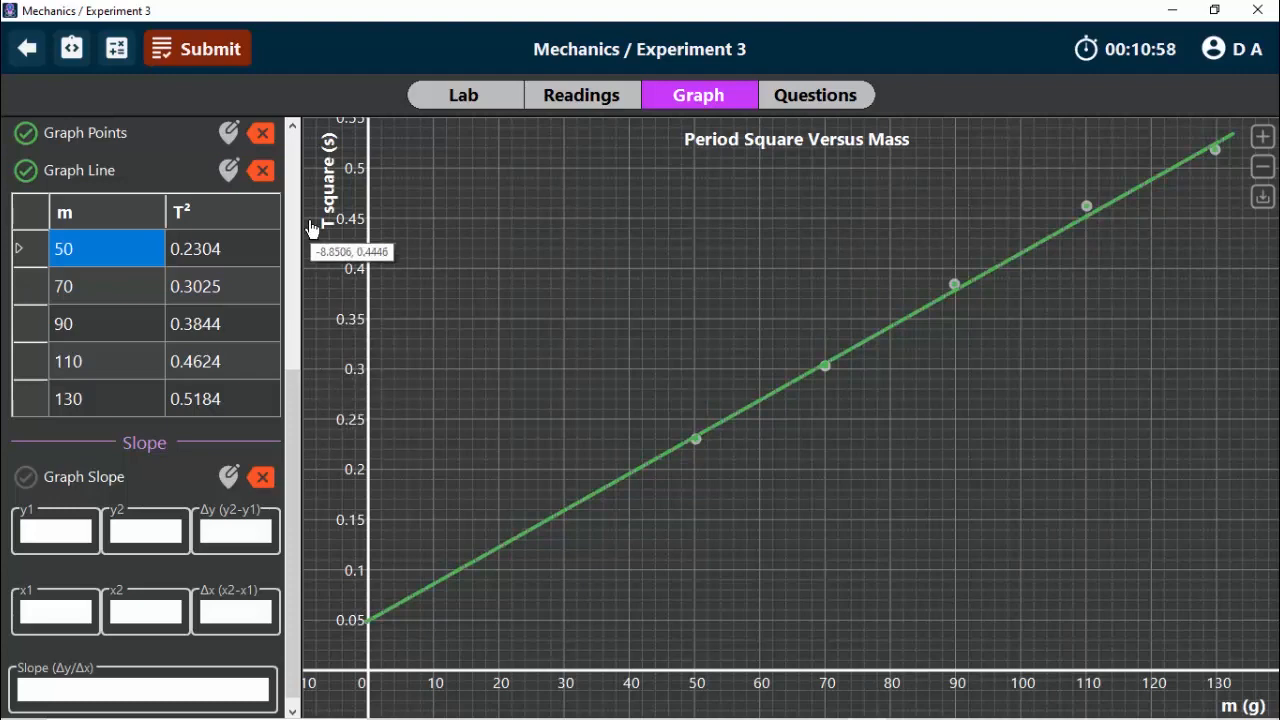
Step: Delete the graph line and redraw it as a best-fit line through the points, meeting the y-axis at about 0.05
left_click(263, 173)
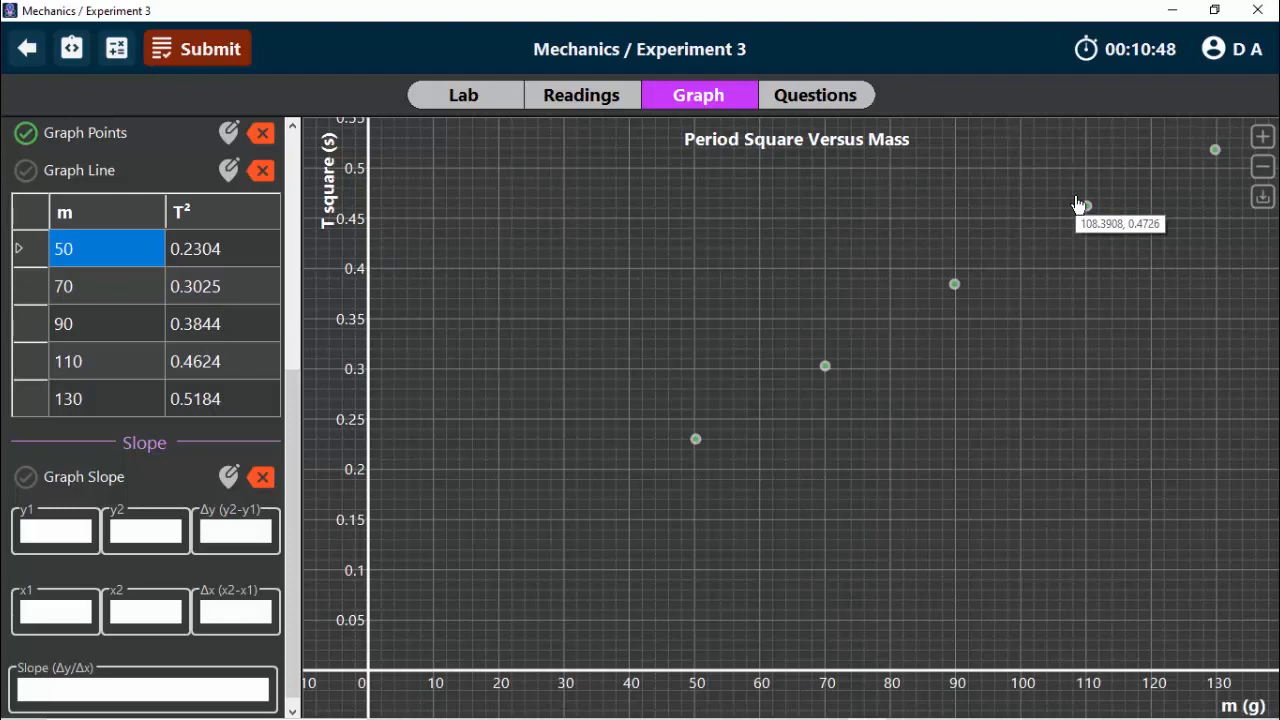
left_click(228, 170)
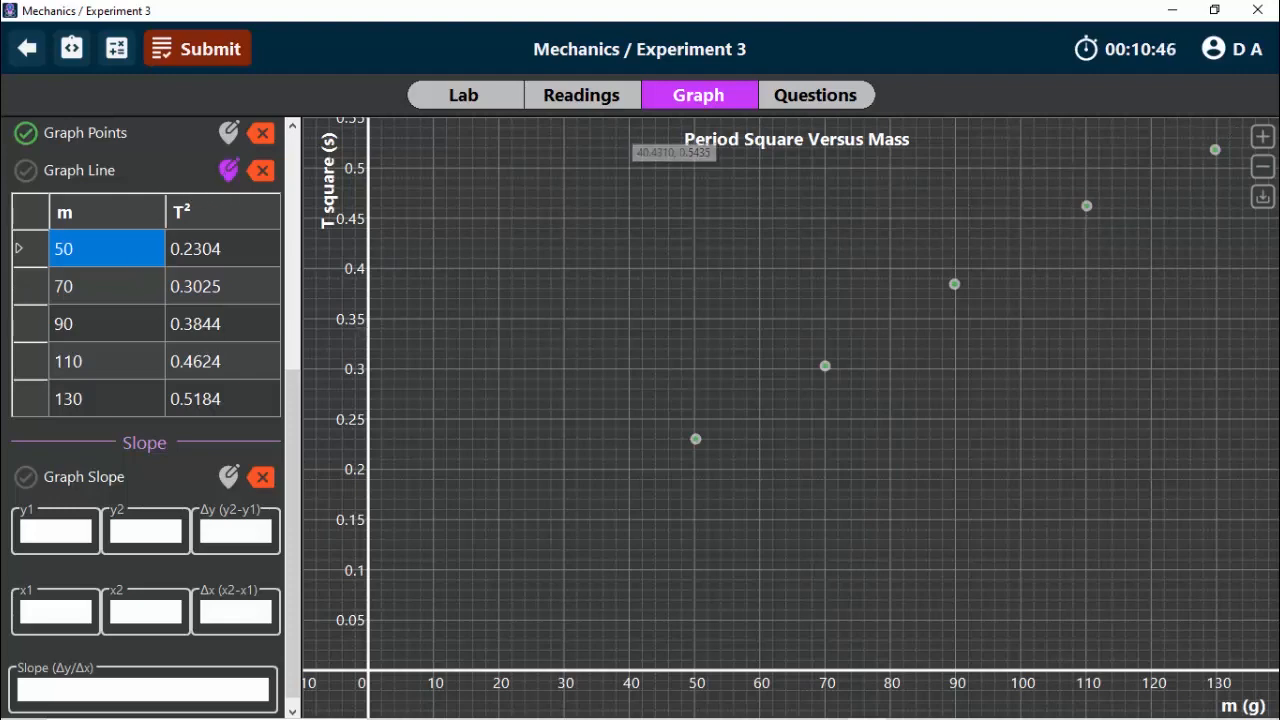
mouse_move(1241, 134)
left_mouse_down()
mouse_move(886, 261)
mouse_move(706, 431)
mouse_move(451, 568)
left_mouse_up()
left_click_drag(438, 579, 370, 631)
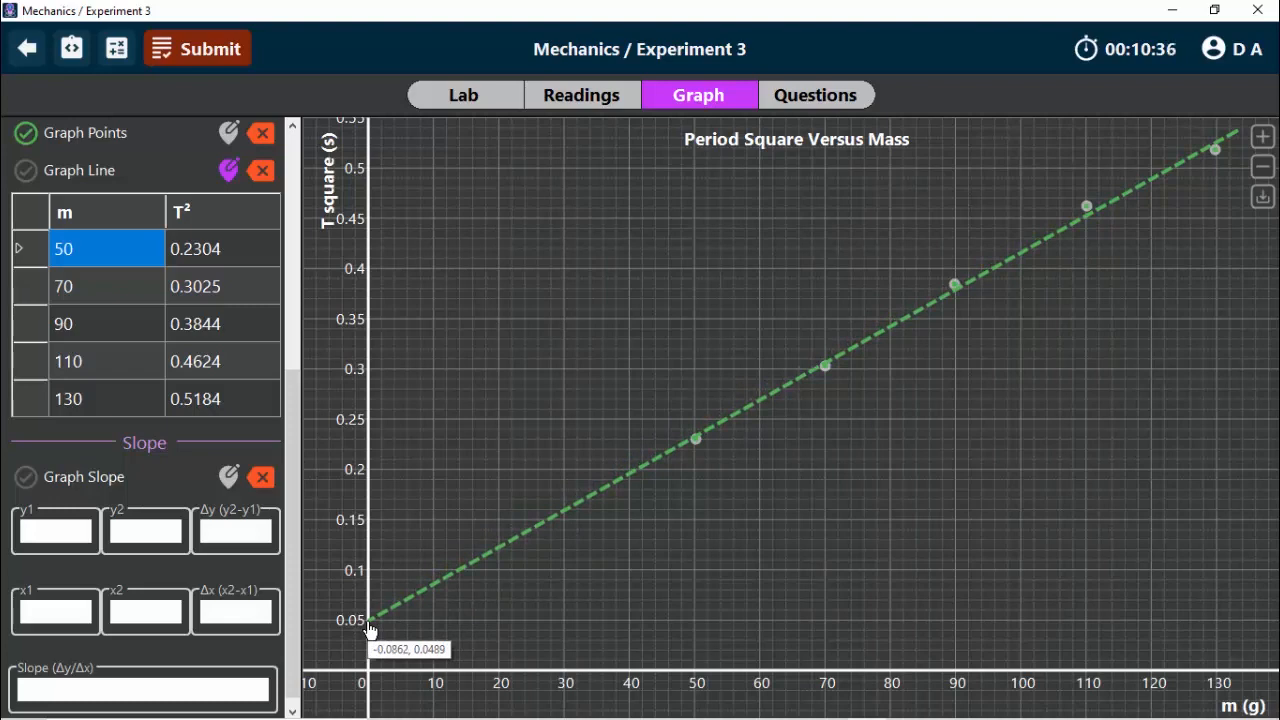
left_click_drag(370, 630, 370, 630)
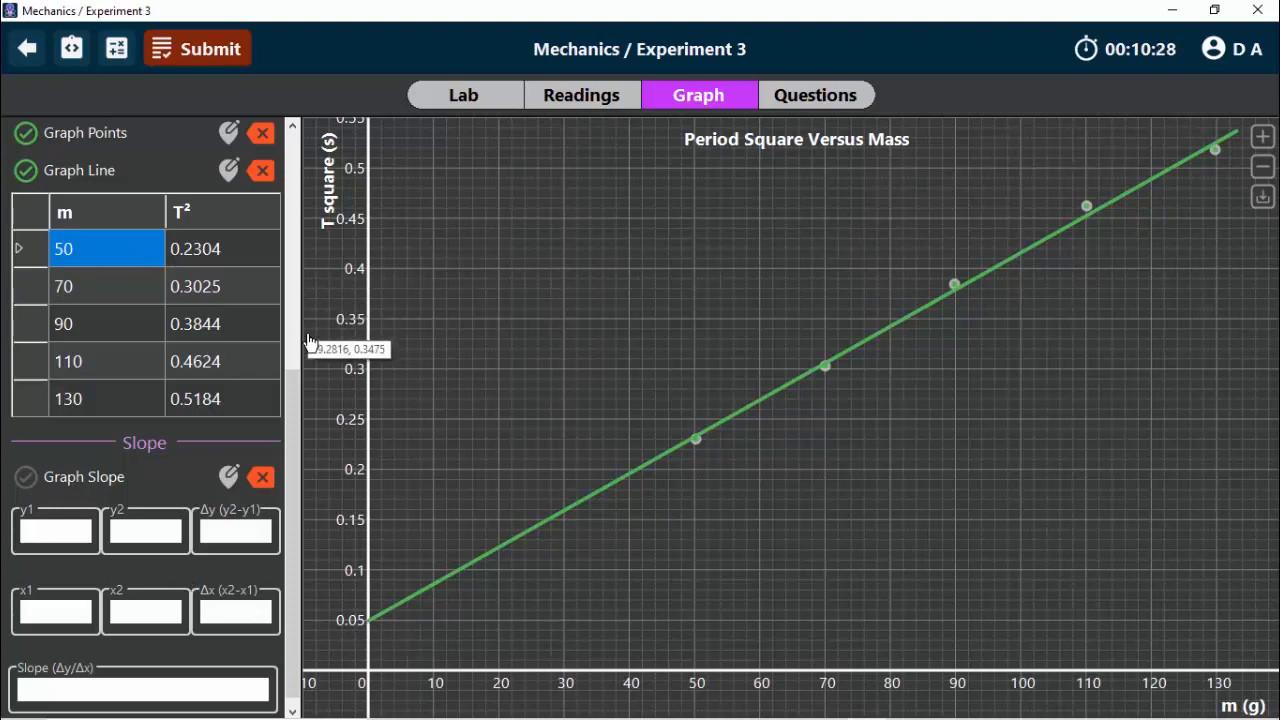
Step: Mark the slope triangle on the best-fit line between the points at m = 50 g and m = 110 g
left_click_drag(286, 394, 289, 413)
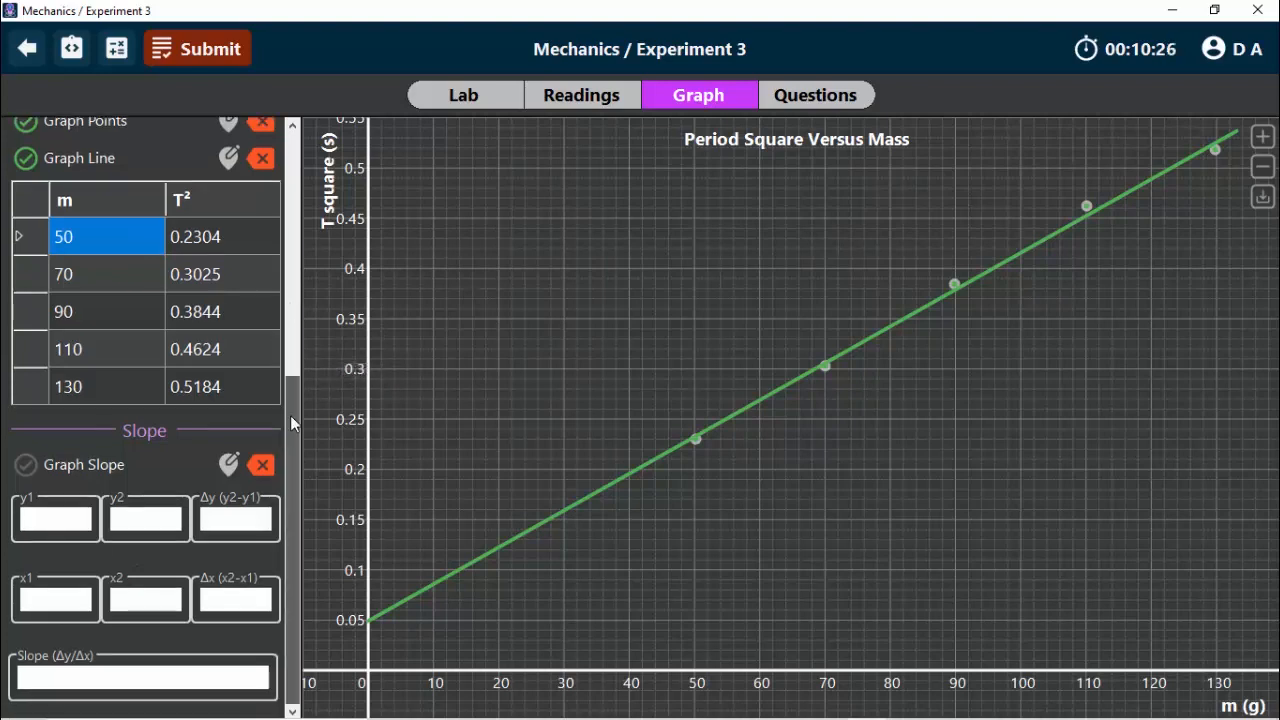
left_click(229, 466)
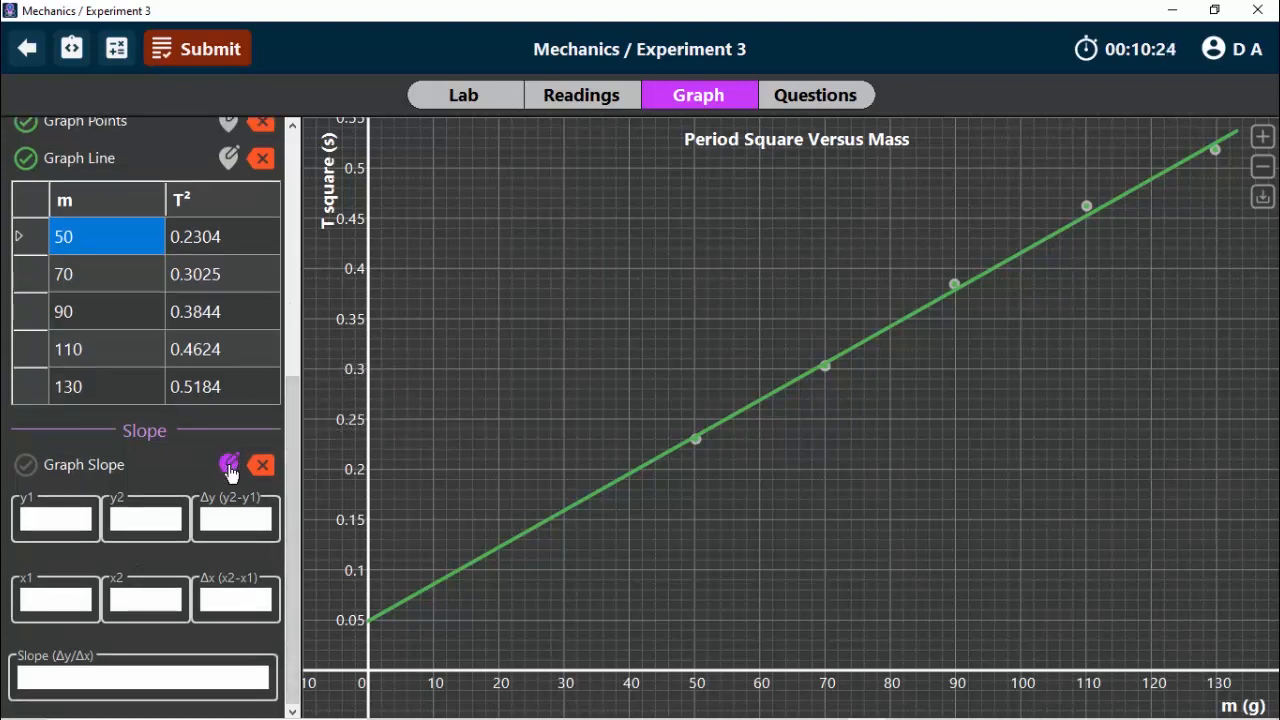
left_click(697, 444)
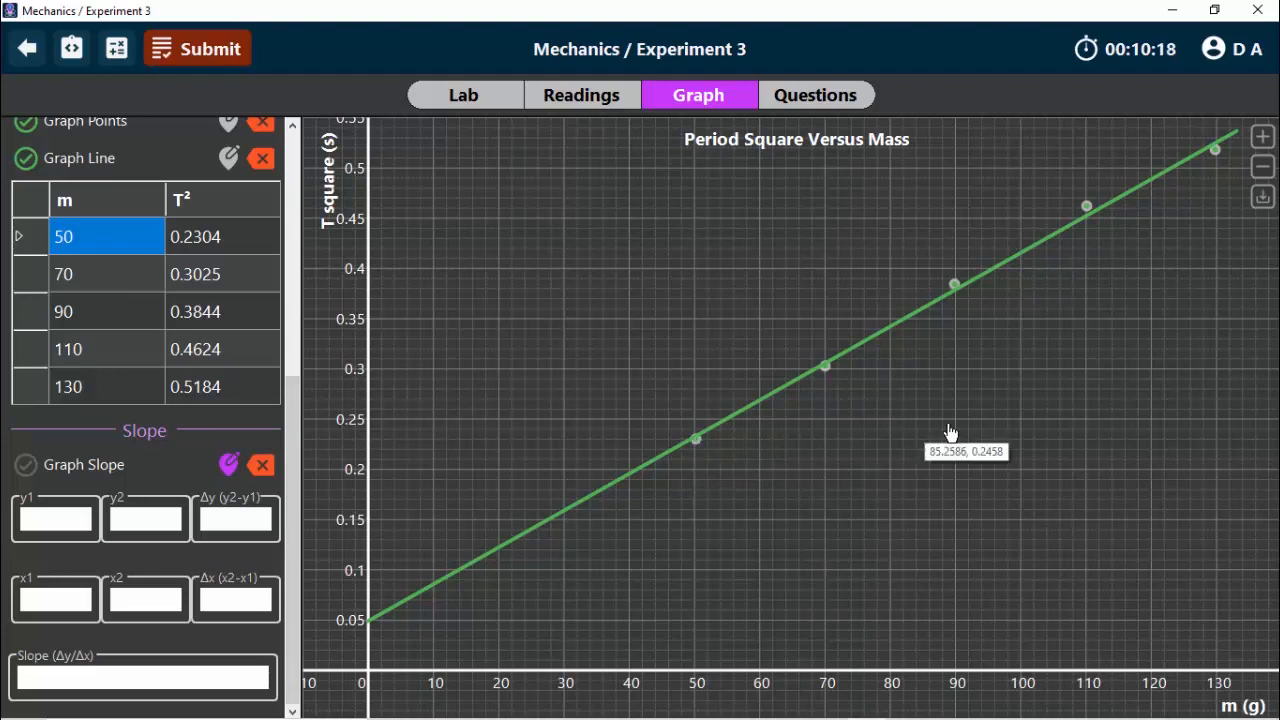
left_click(1087, 216)
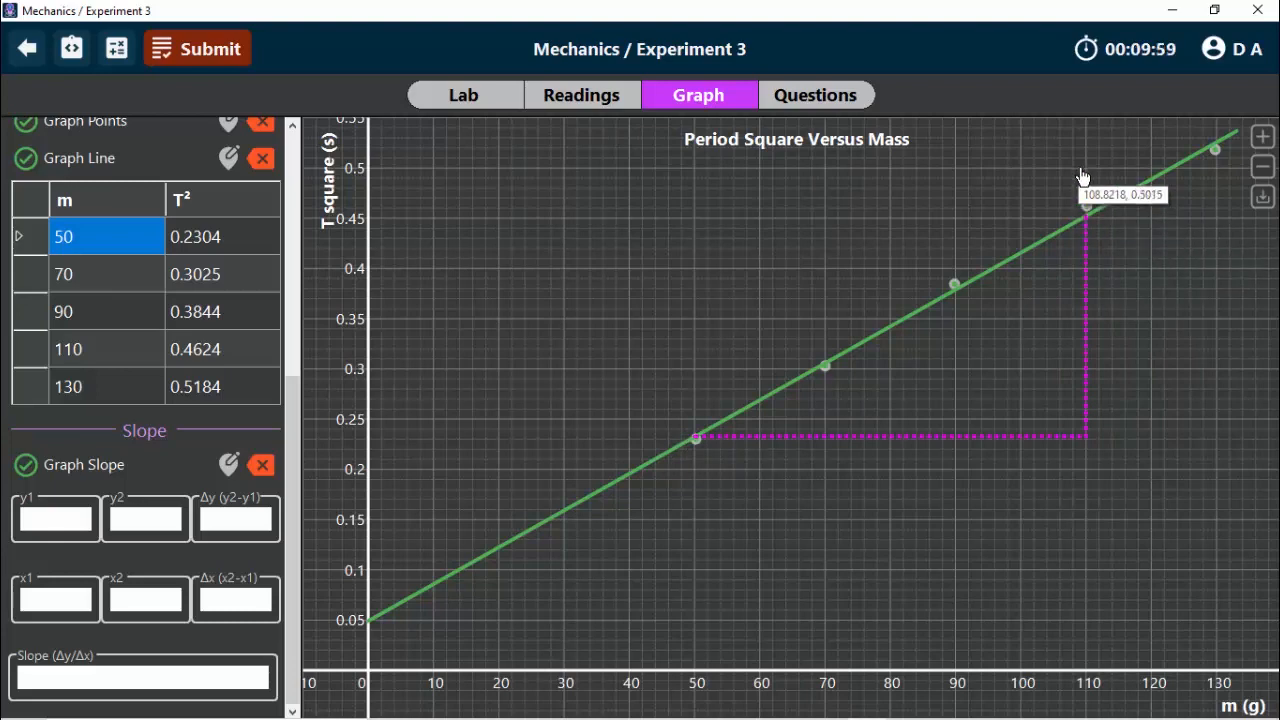
Step: Enter the slope's vertical readings: y1 as 0.23, y2 as 0.45 and Δy as 0.22
left_click(76, 513)
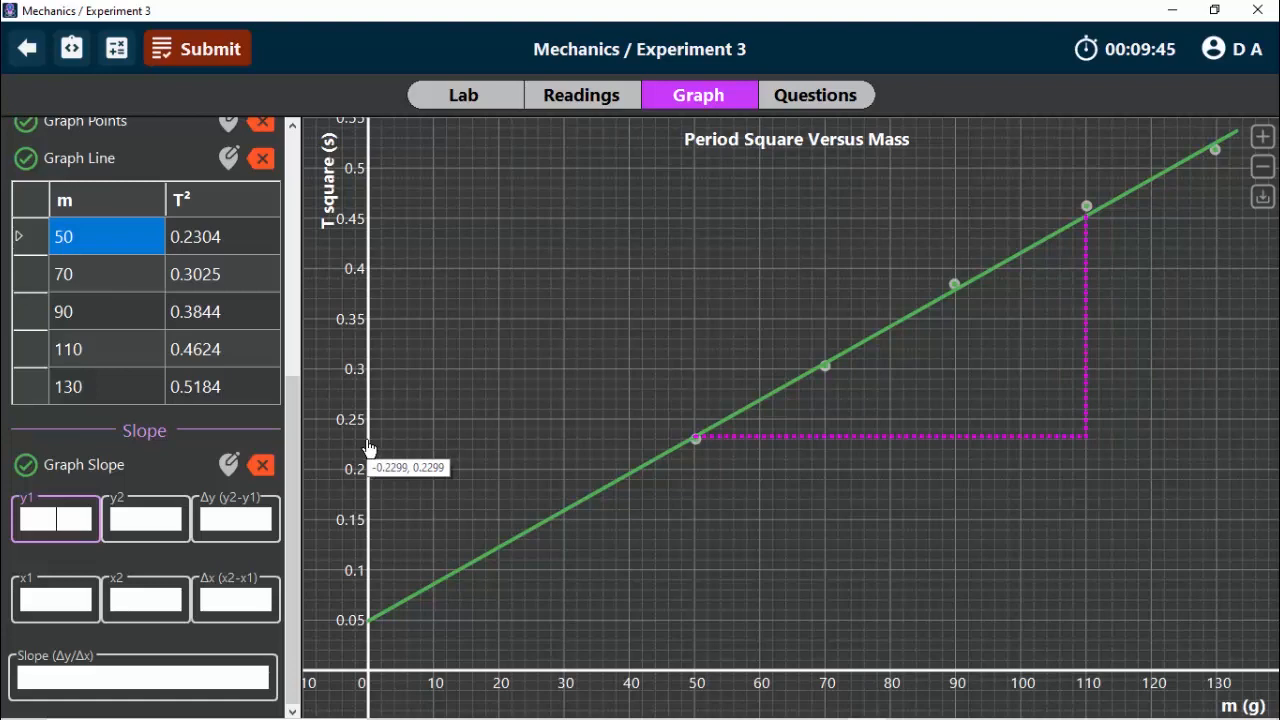
type("0.23")
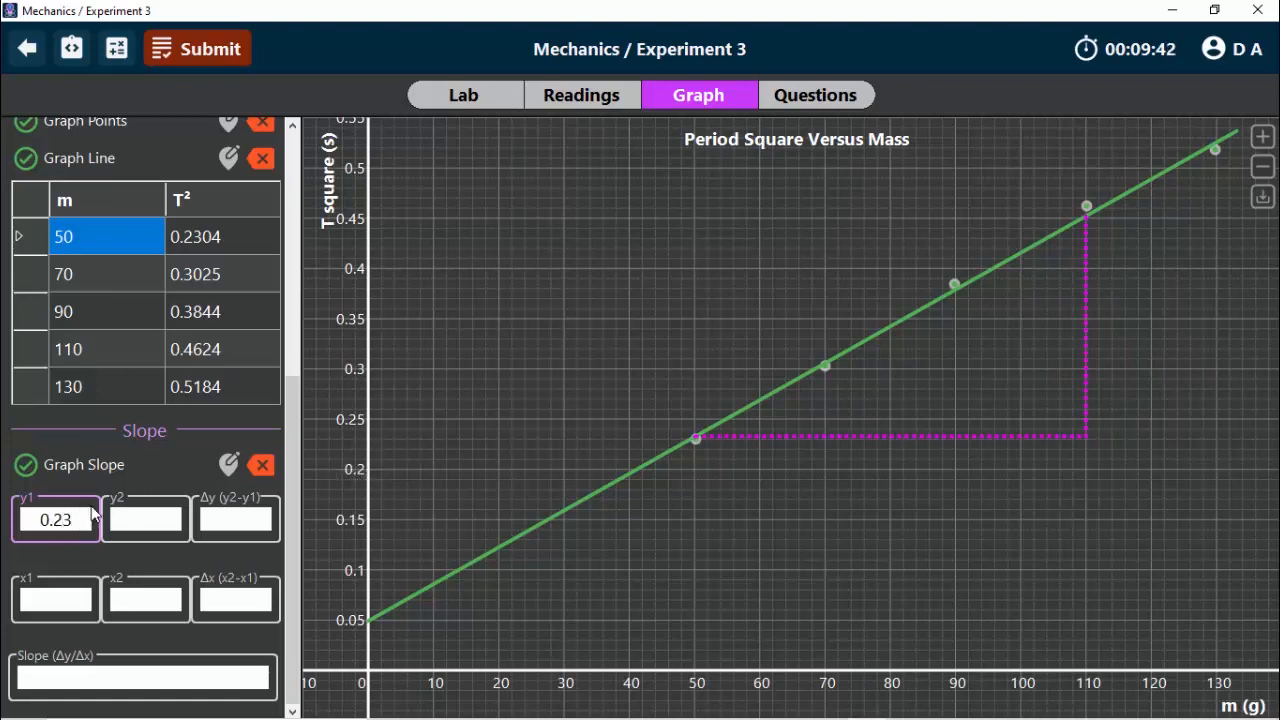
left_click(150, 510)
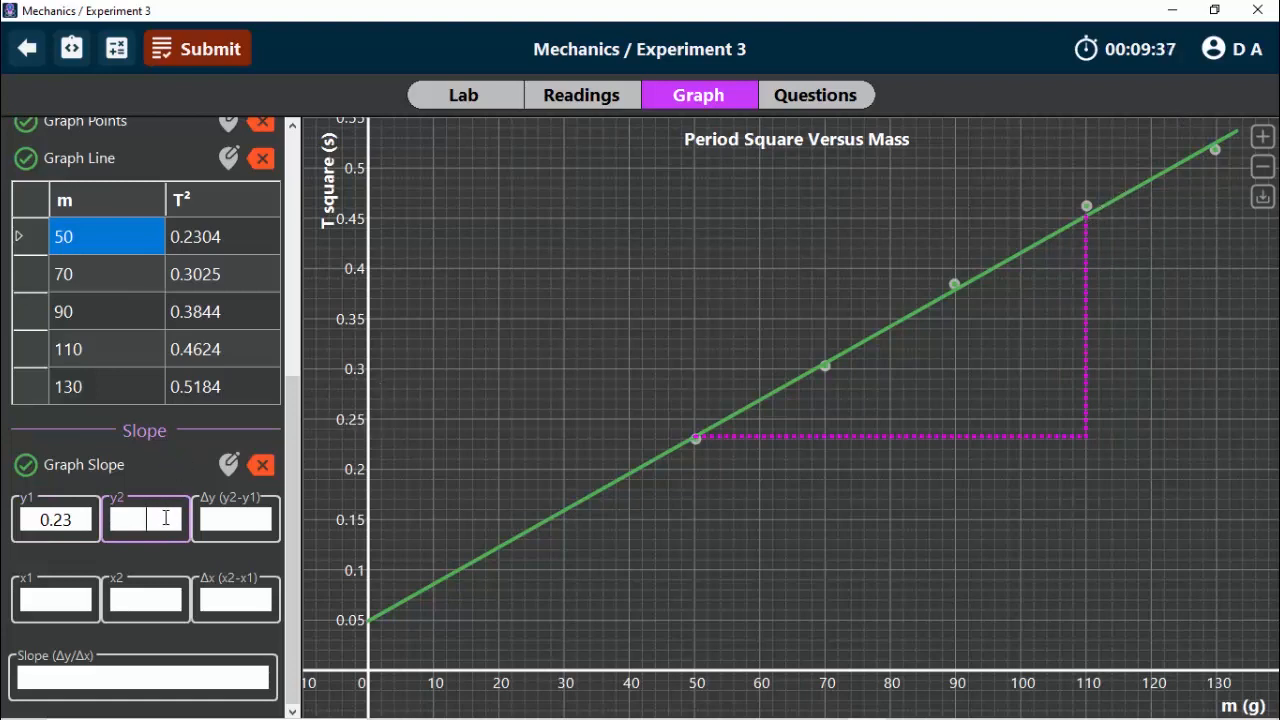
type("0.45")
left_click(260, 517)
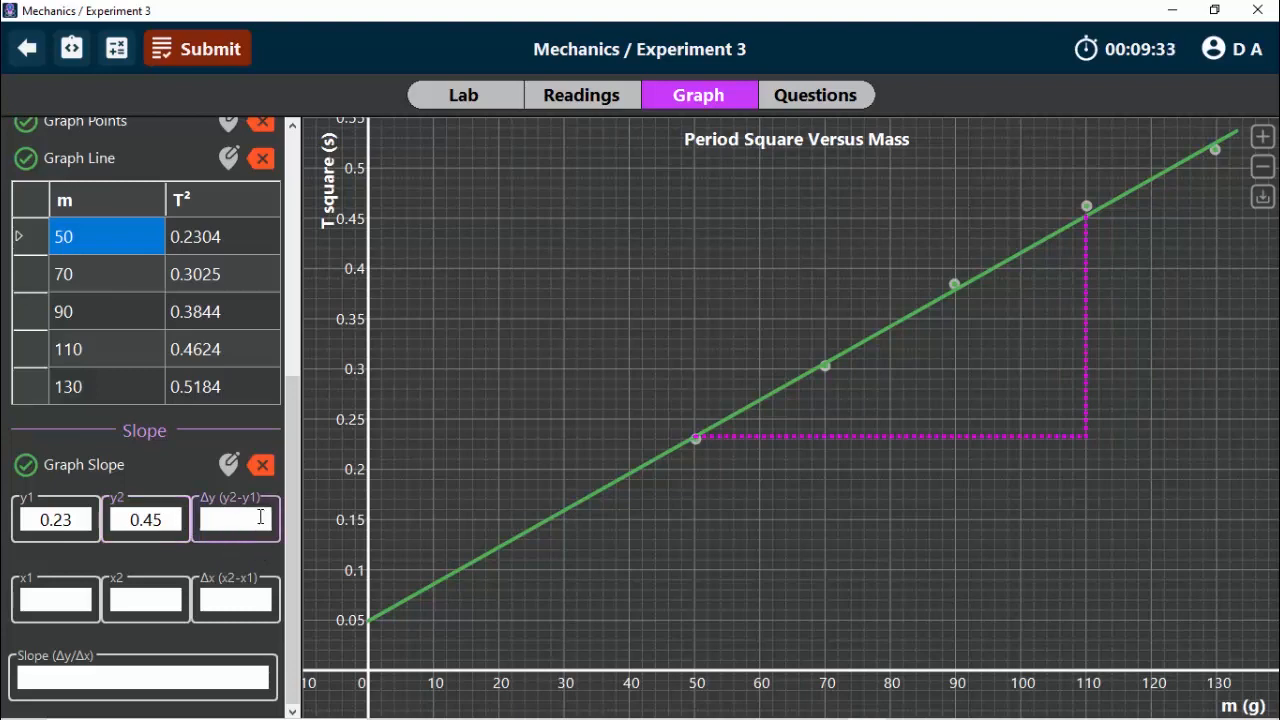
type("0.22")
Step: Enter the slope's horizontal readings: x1 as 50, x2 as 110 and Δx as 60
left_click(63, 612)
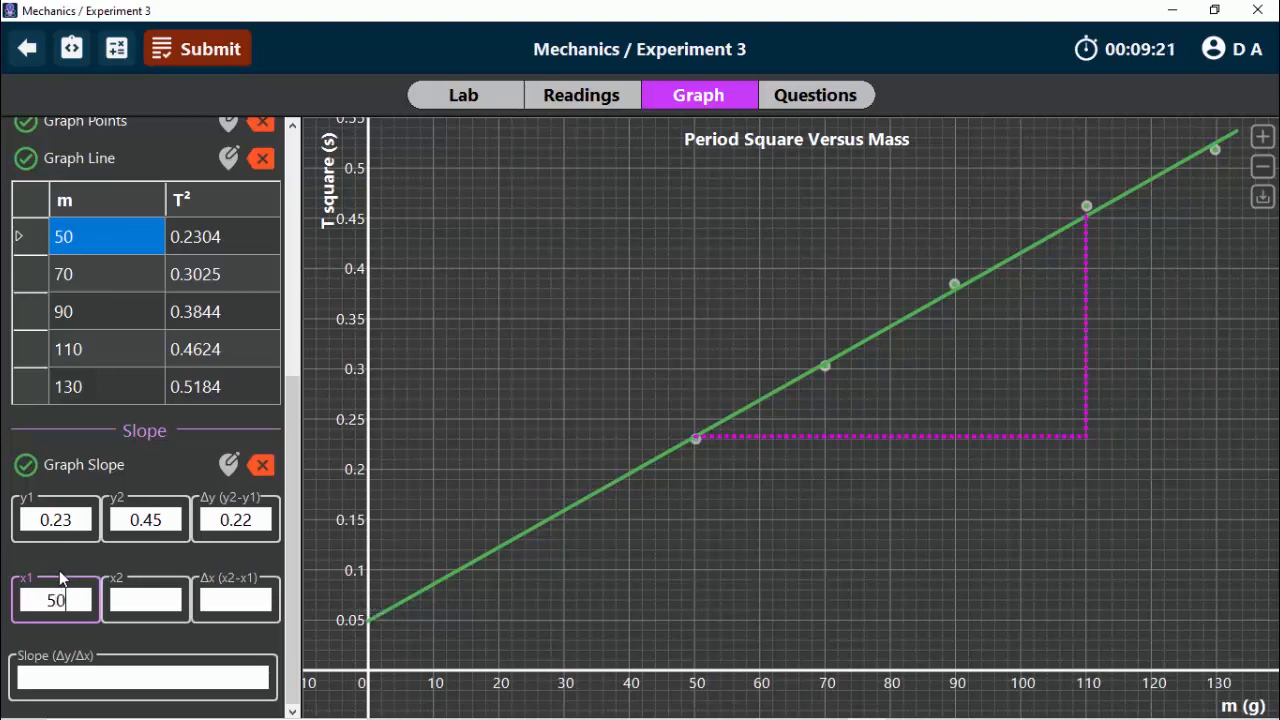
left_click(142, 599)
type("110")
left_click(228, 598)
type("60")
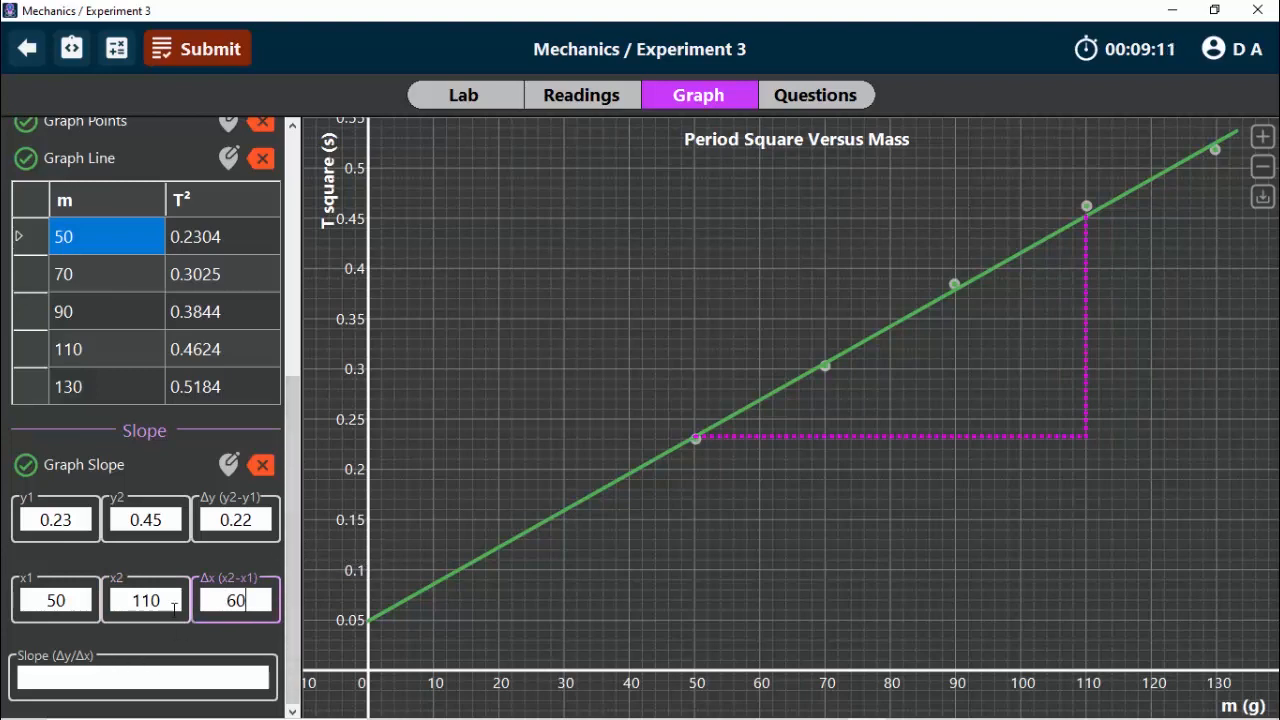
Step: Divide 0.22 by 60 in the Calculator and enter 0.0037 as the slope
left_click_drag(256, 518, 207, 516)
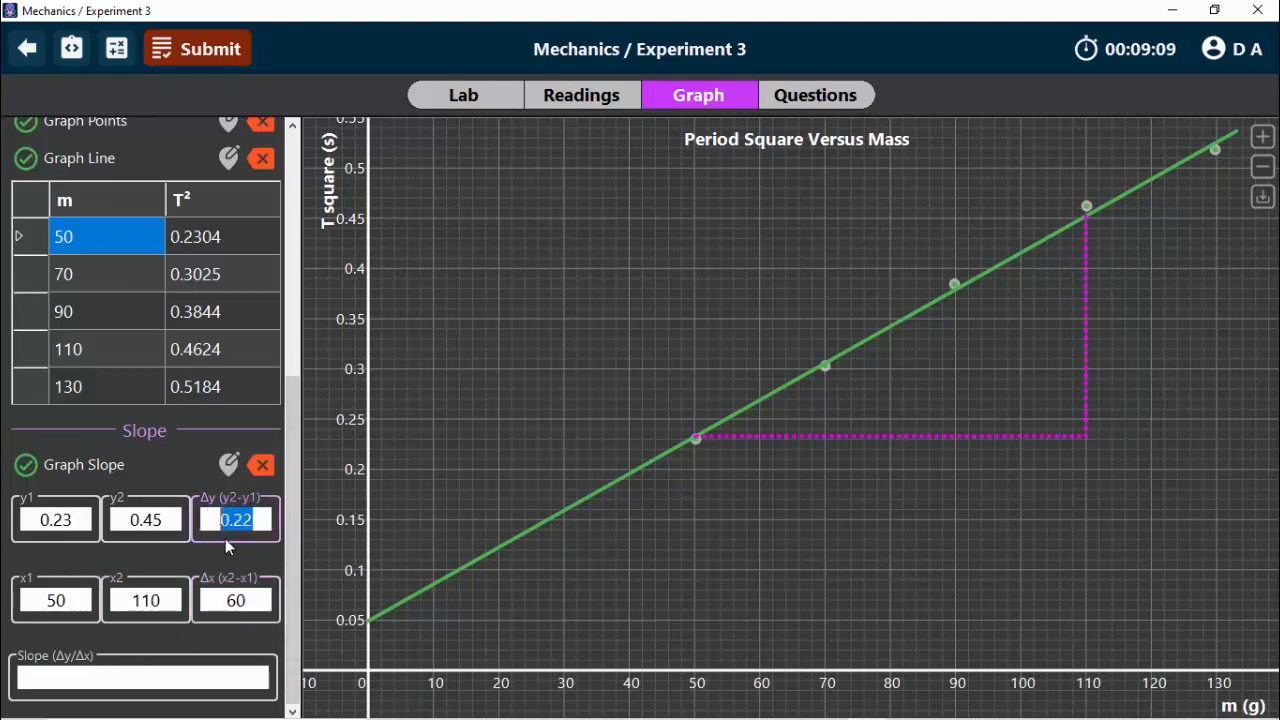
left_click_drag(256, 598, 217, 598)
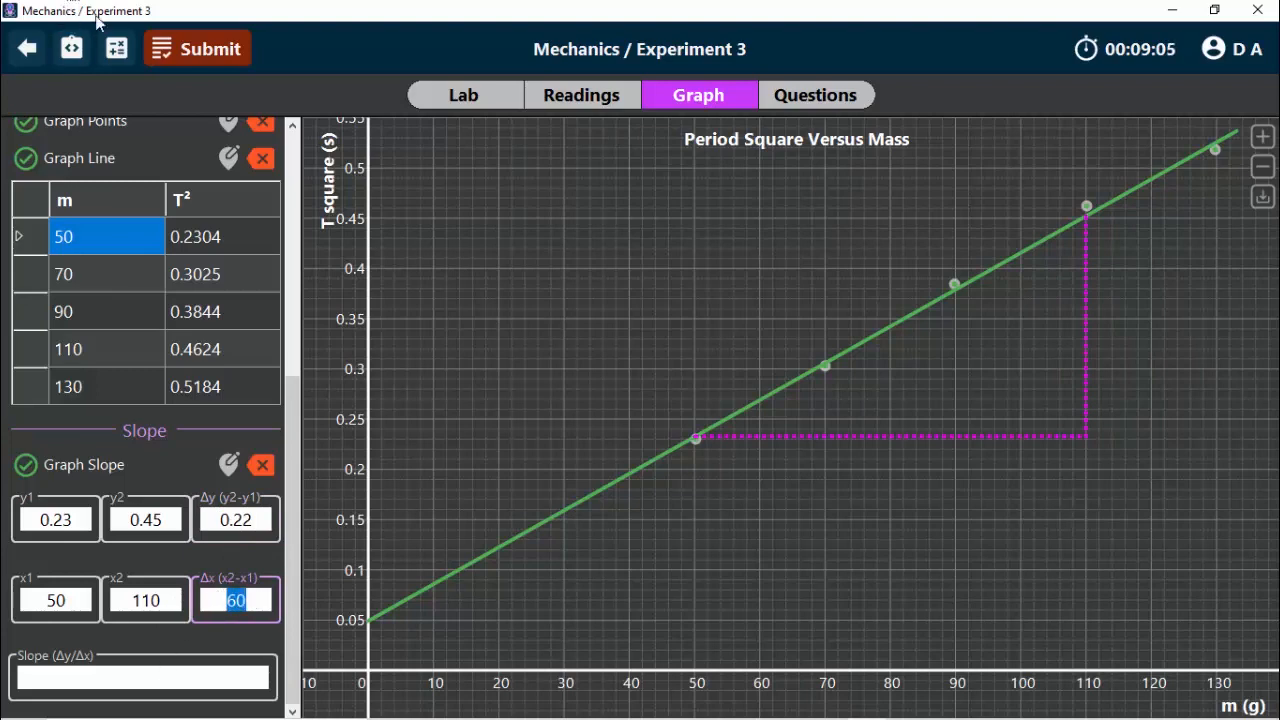
left_click(115, 50)
type(".22")
type("/60")
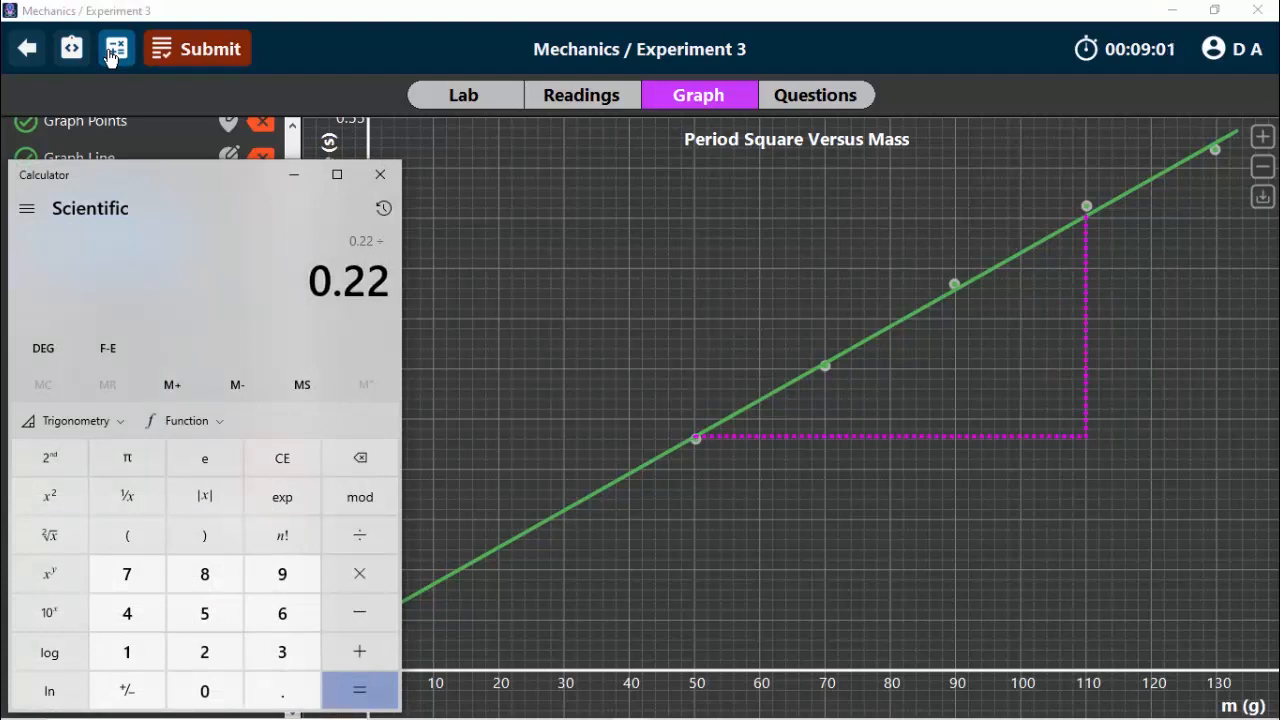
key("Return")
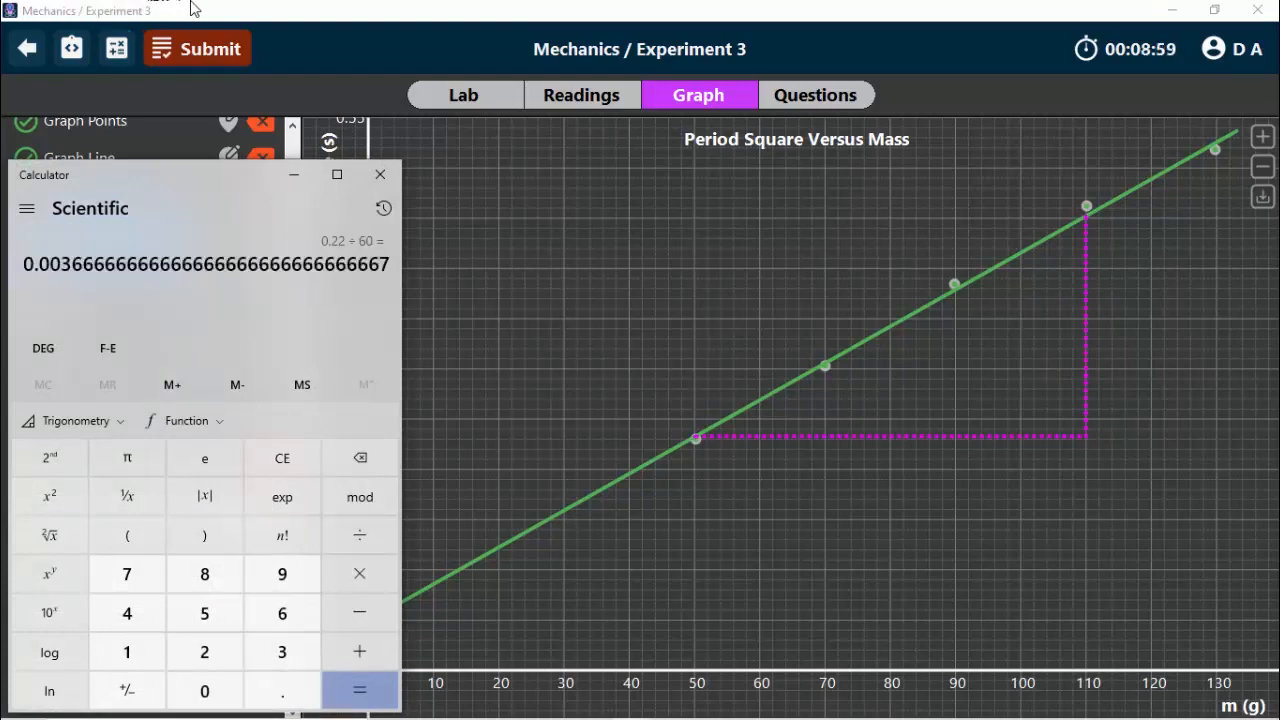
left_click(291, 180)
left_click(126, 680)
type("0.0037")
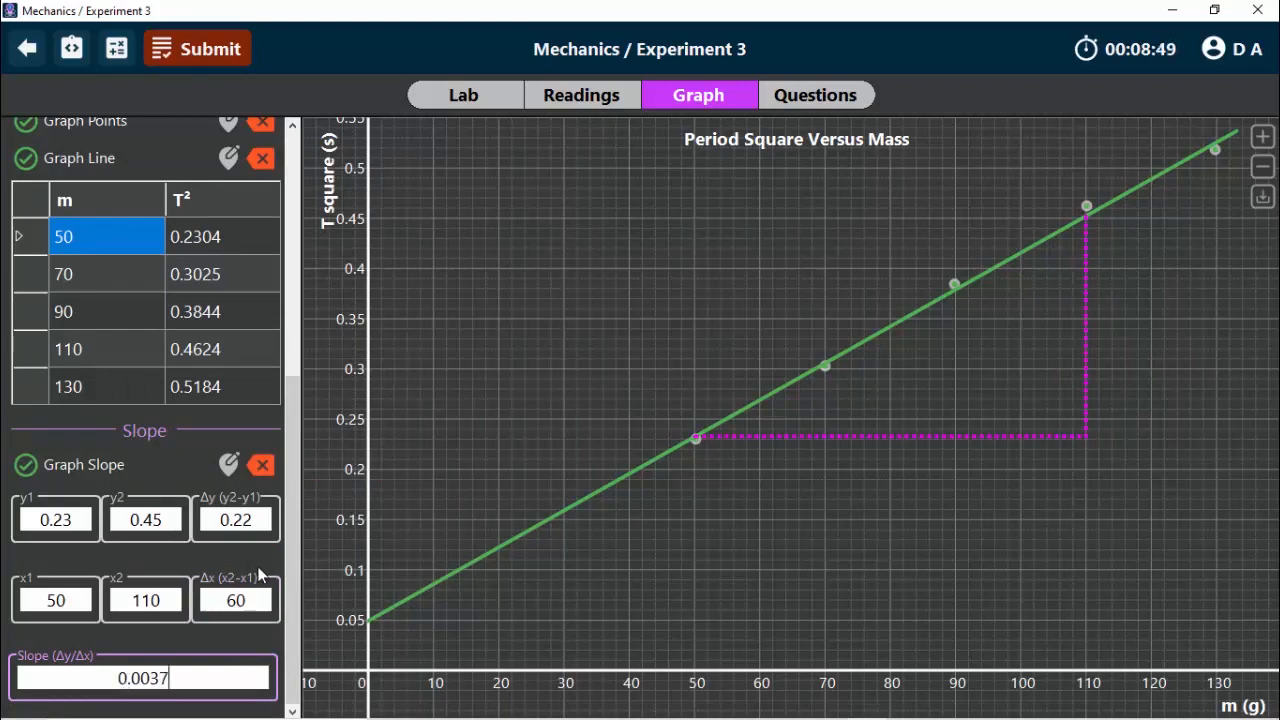
Step: Review the graph's title, axis labels and ranges, plotted points, line, and slope entries
left_click_drag(292, 584, 288, 320)
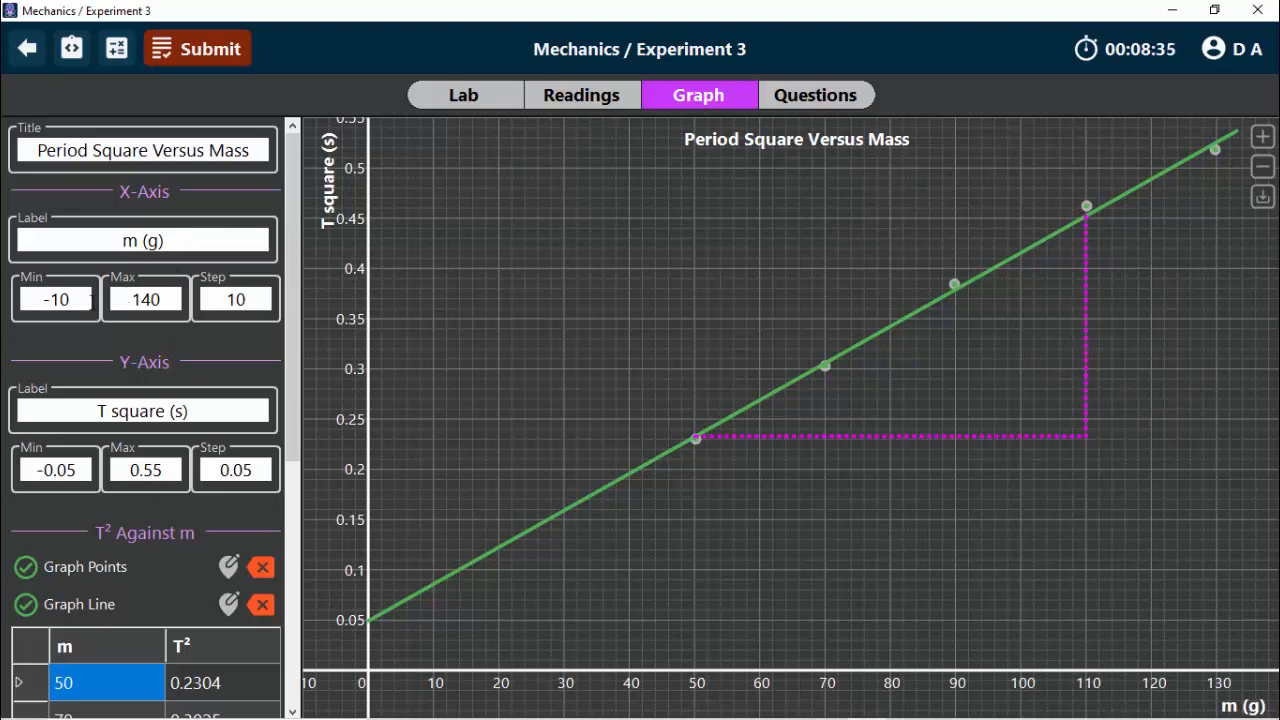
scroll(295, 358, "down", 2)
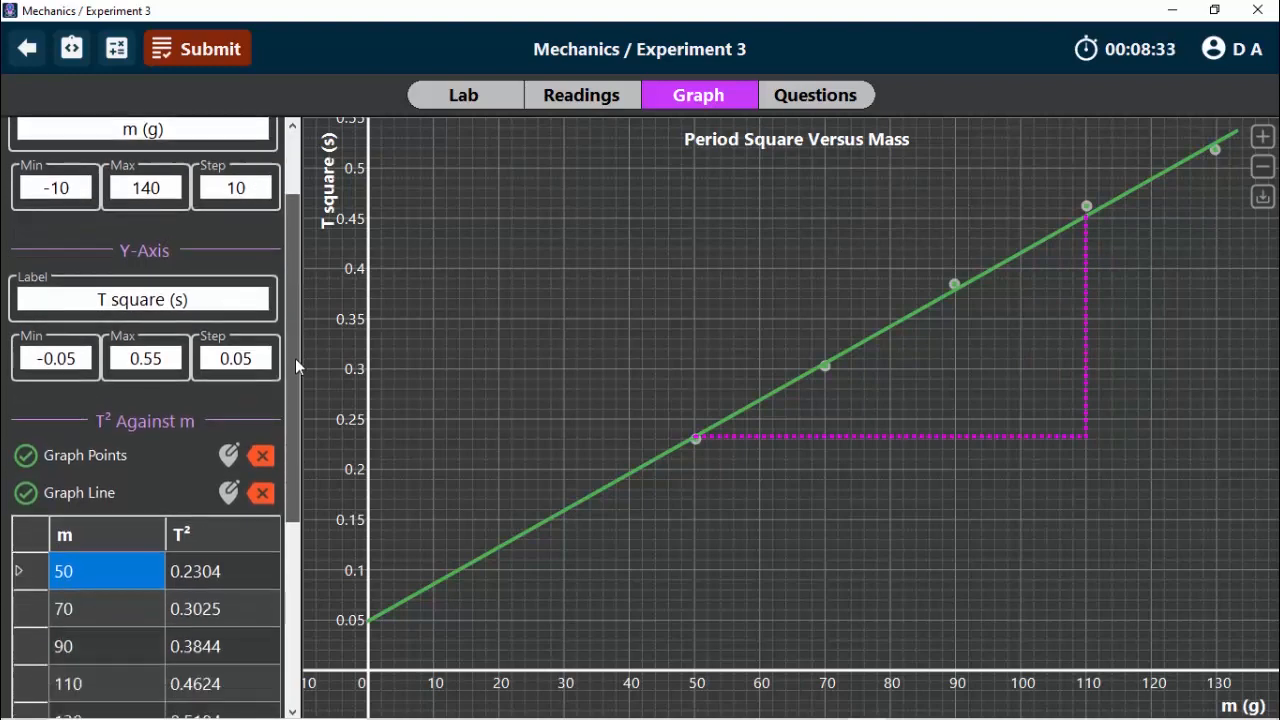
left_click_drag(97, 297, 221, 296)
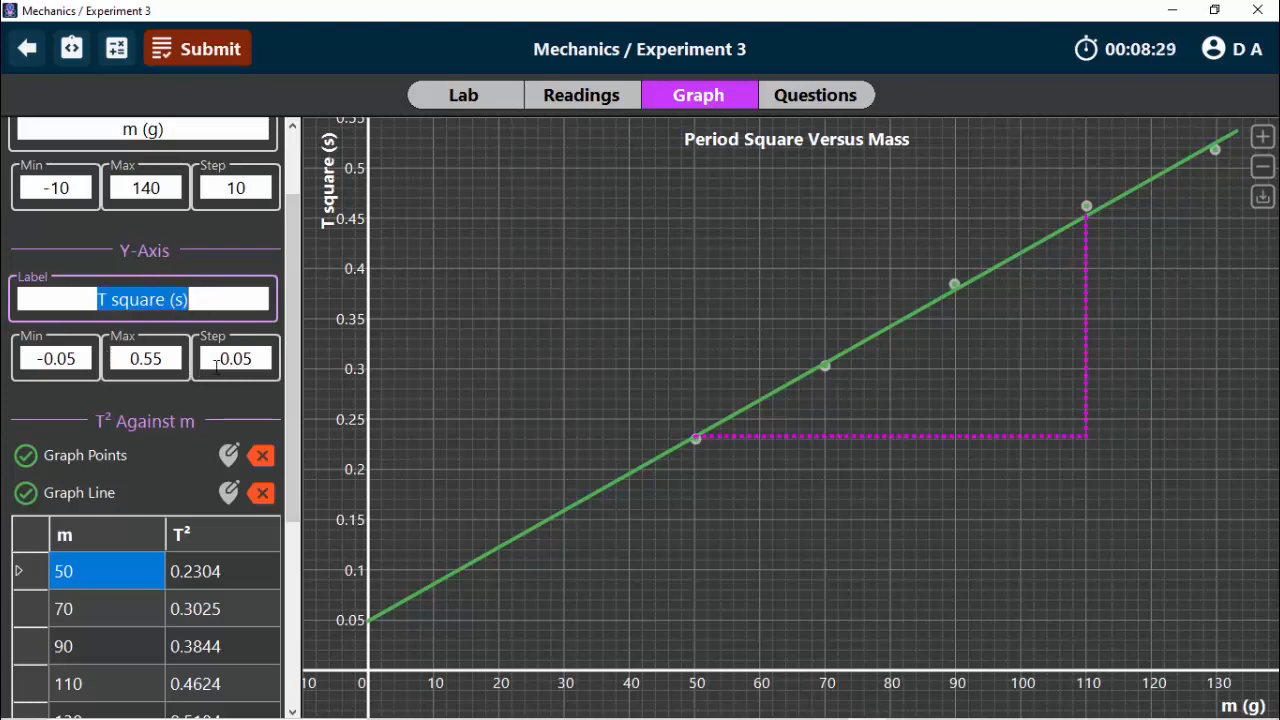
scroll(299, 399, "down", 2)
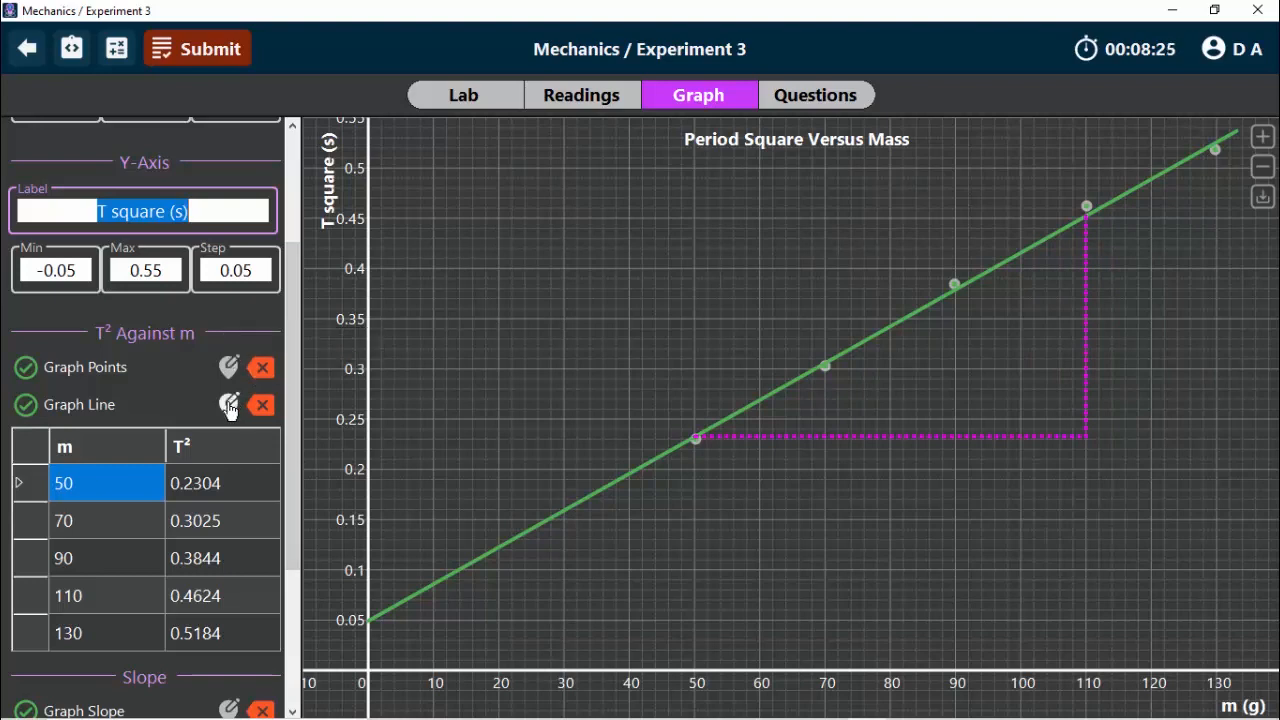
left_click_drag(287, 395, 298, 515)
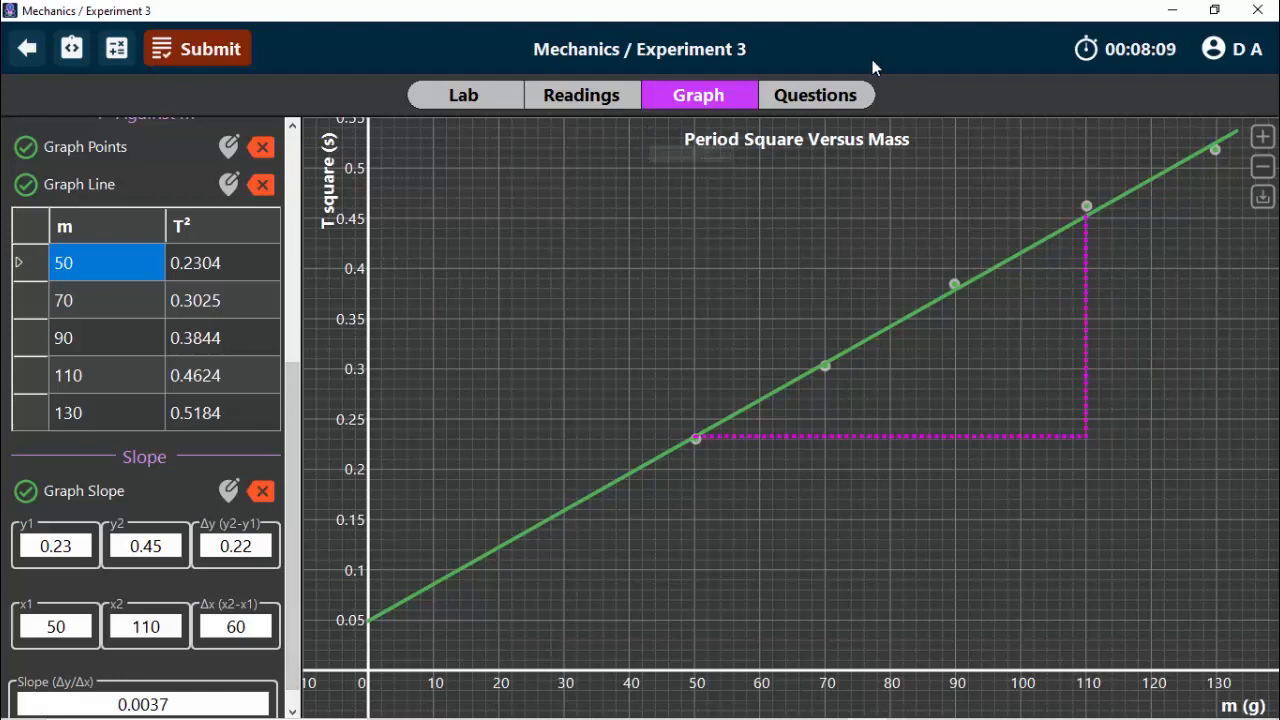
Step: Read the first question on evaluating k, look up the slope recorded with the graph, and return to the question
left_click(817, 96)
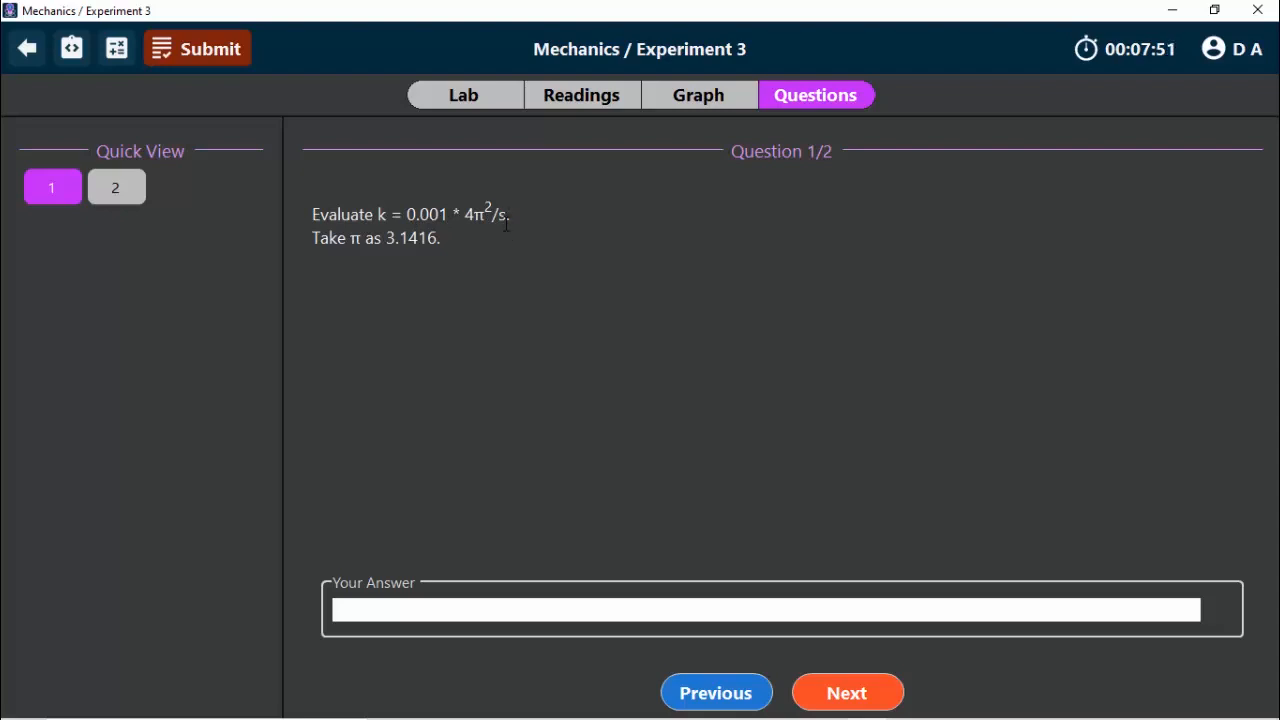
left_click(697, 106)
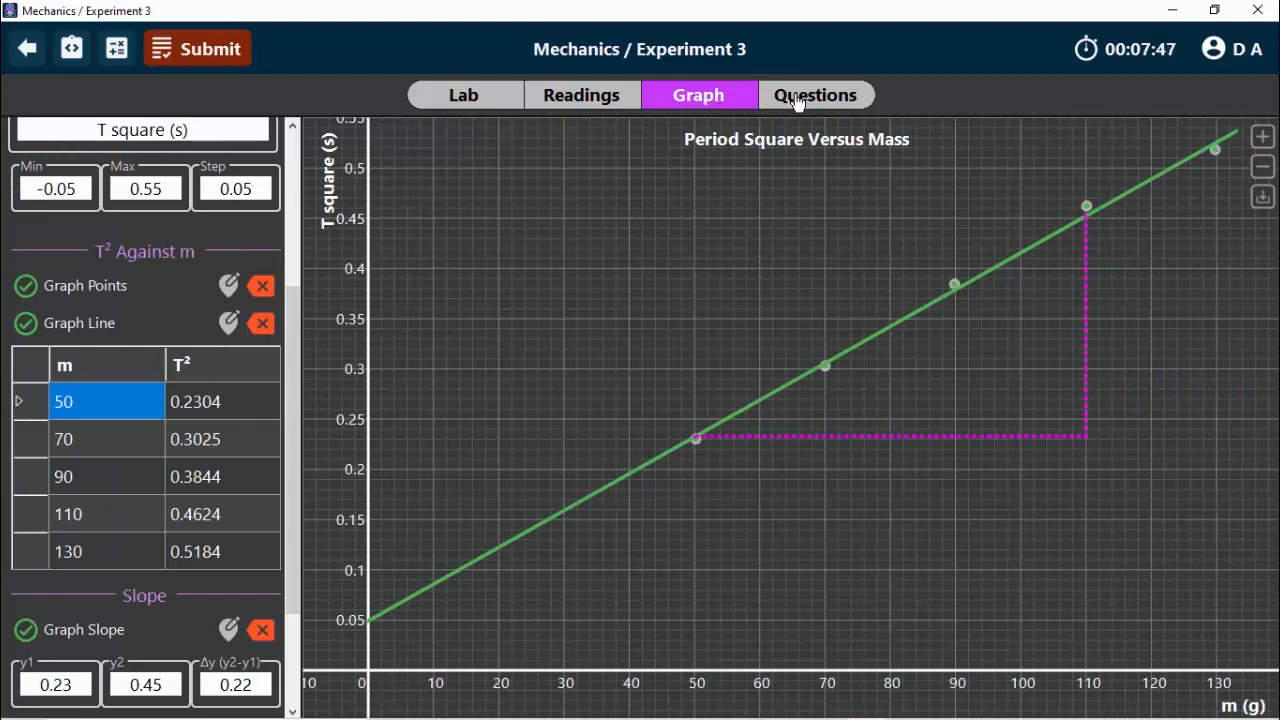
left_click(784, 100)
left_click(720, 98)
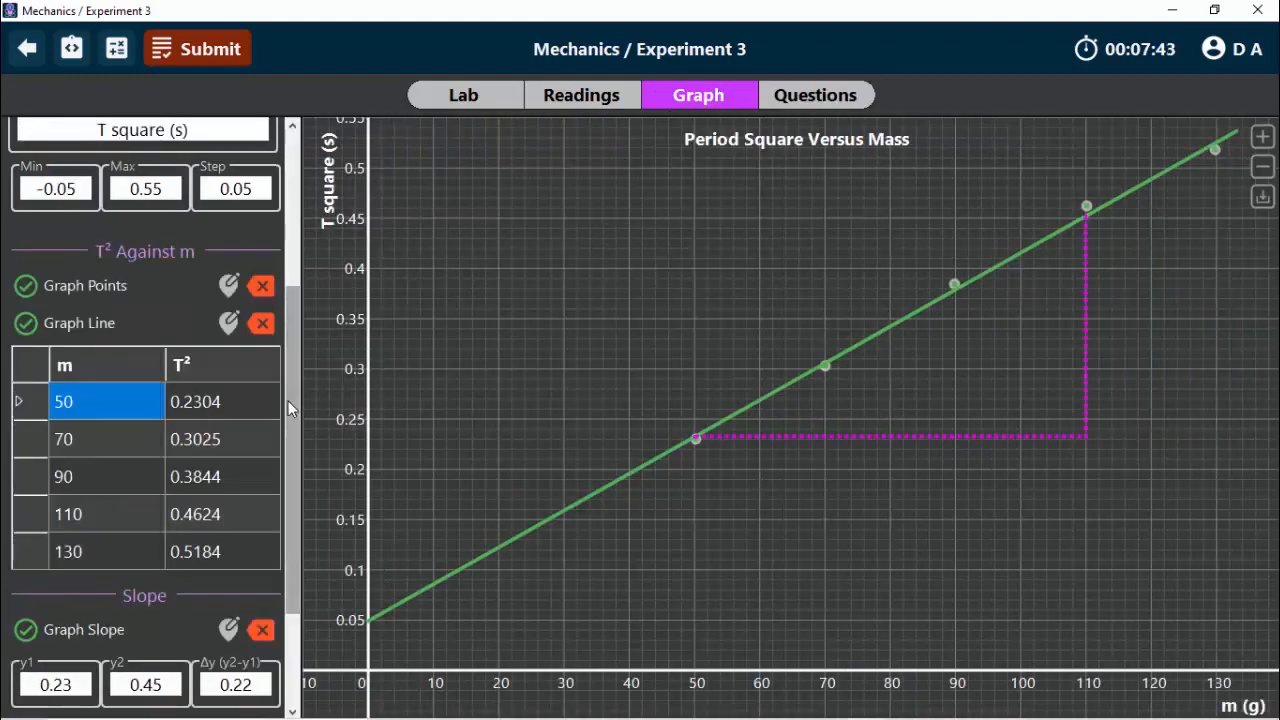
scroll(287, 519, "down", 3)
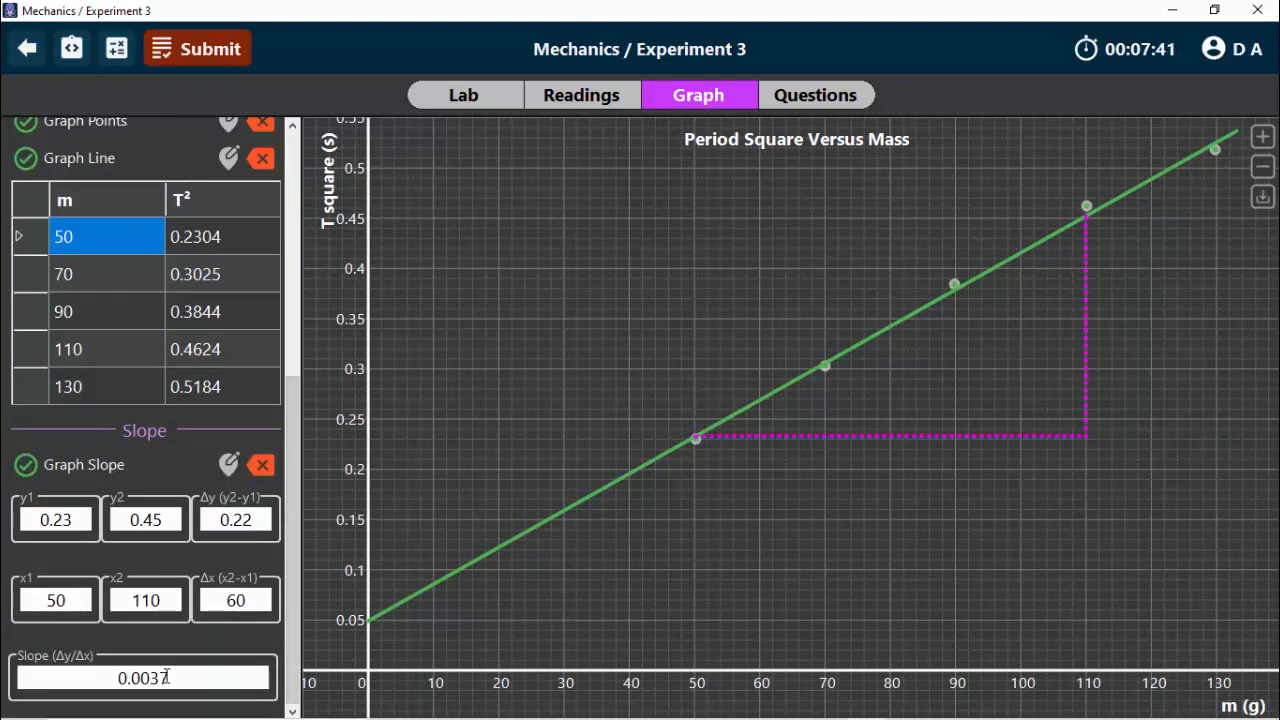
left_click_drag(297, 432, 320, 260)
left_click(797, 100)
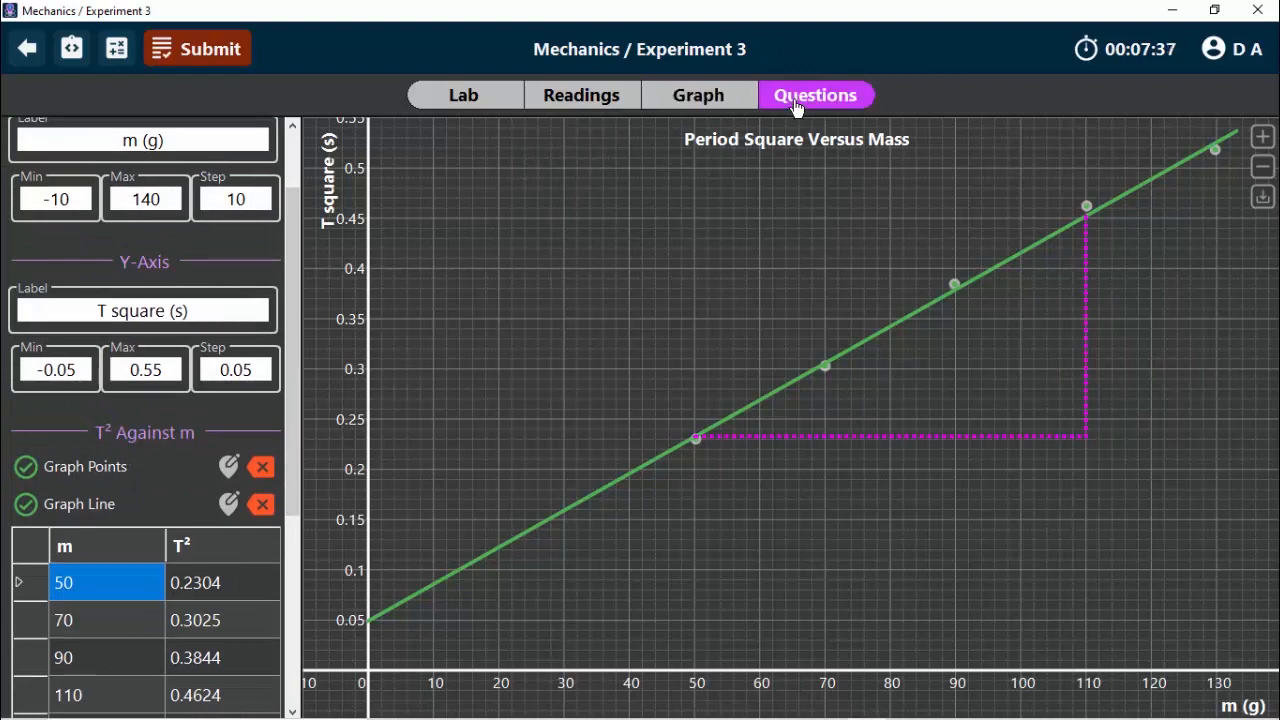
Step: Calculate k in the Calculator as 0.001 × 4 × π × π ÷ 0.0037, keeping the question readable beside it
left_click(116, 48)
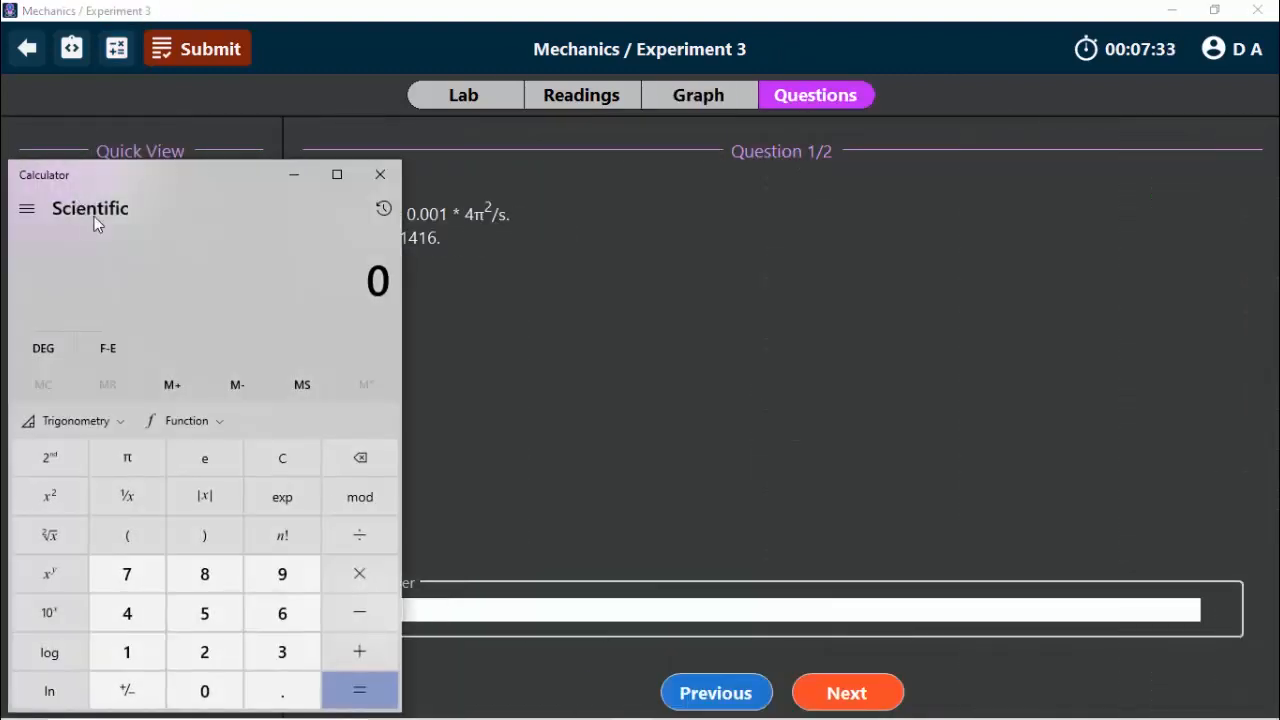
left_click_drag(110, 176, 921, 146)
type("0.0")
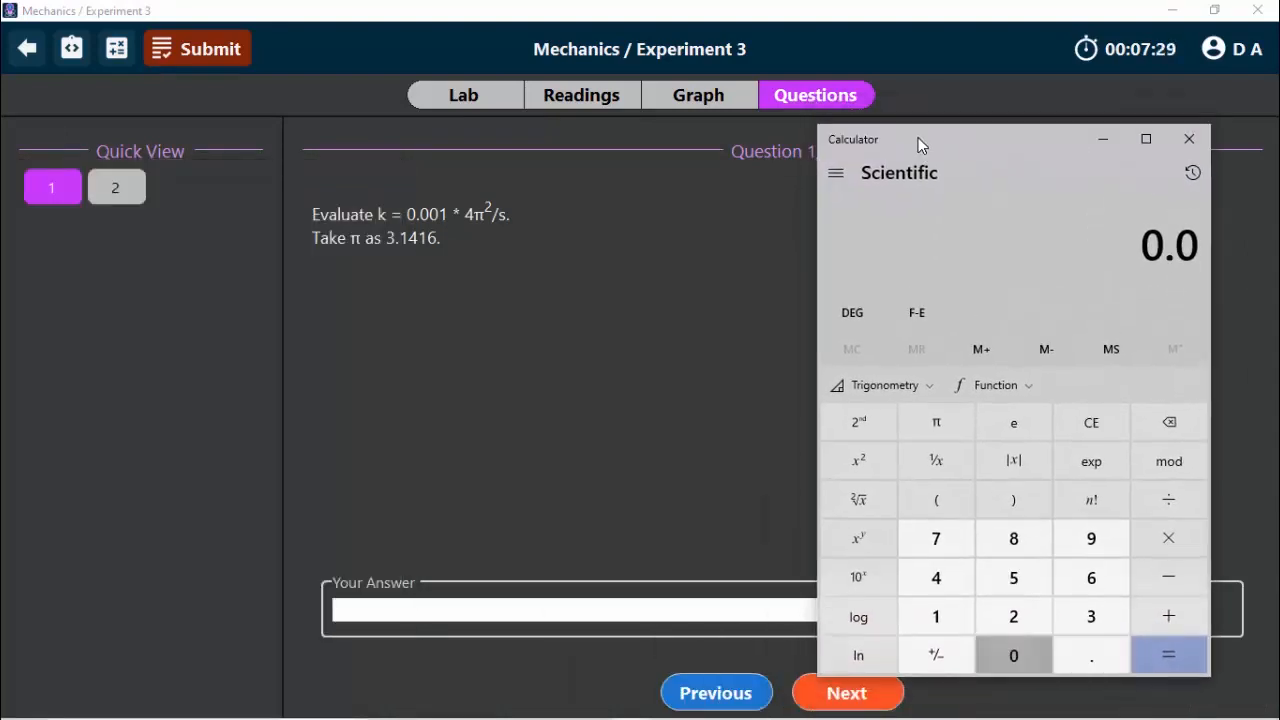
type("01")
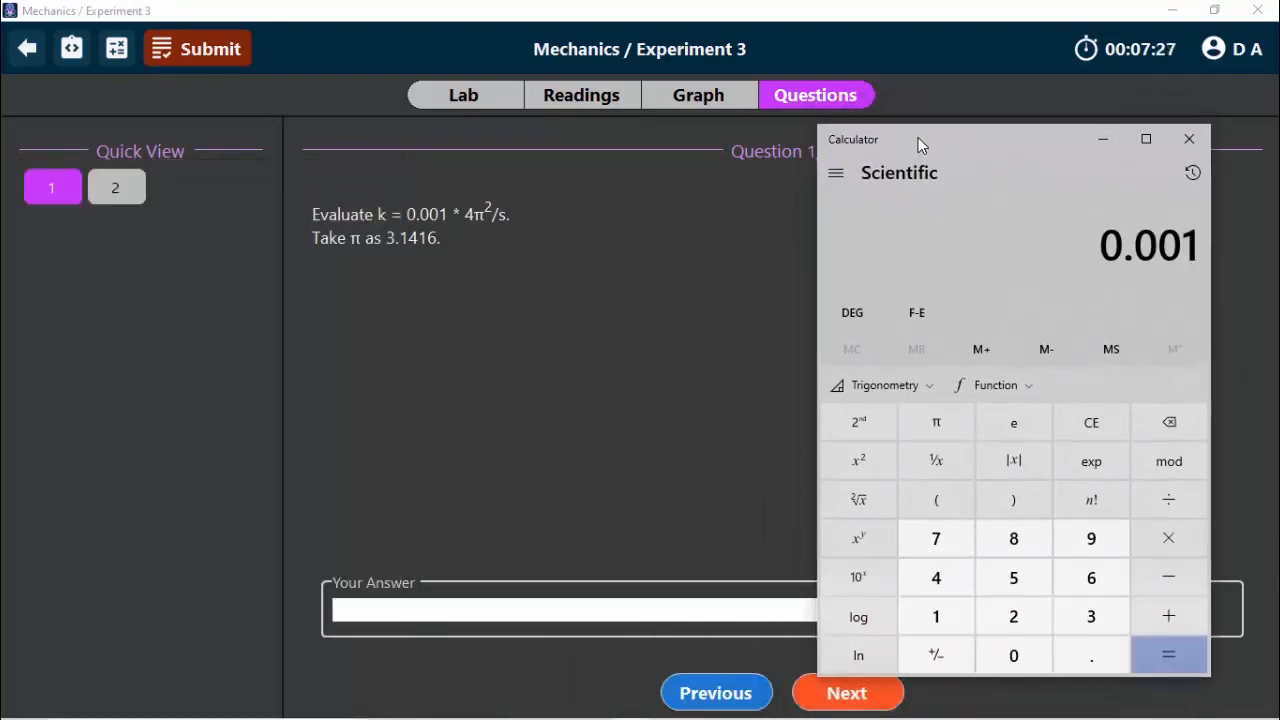
key("asterisk")
type("4")
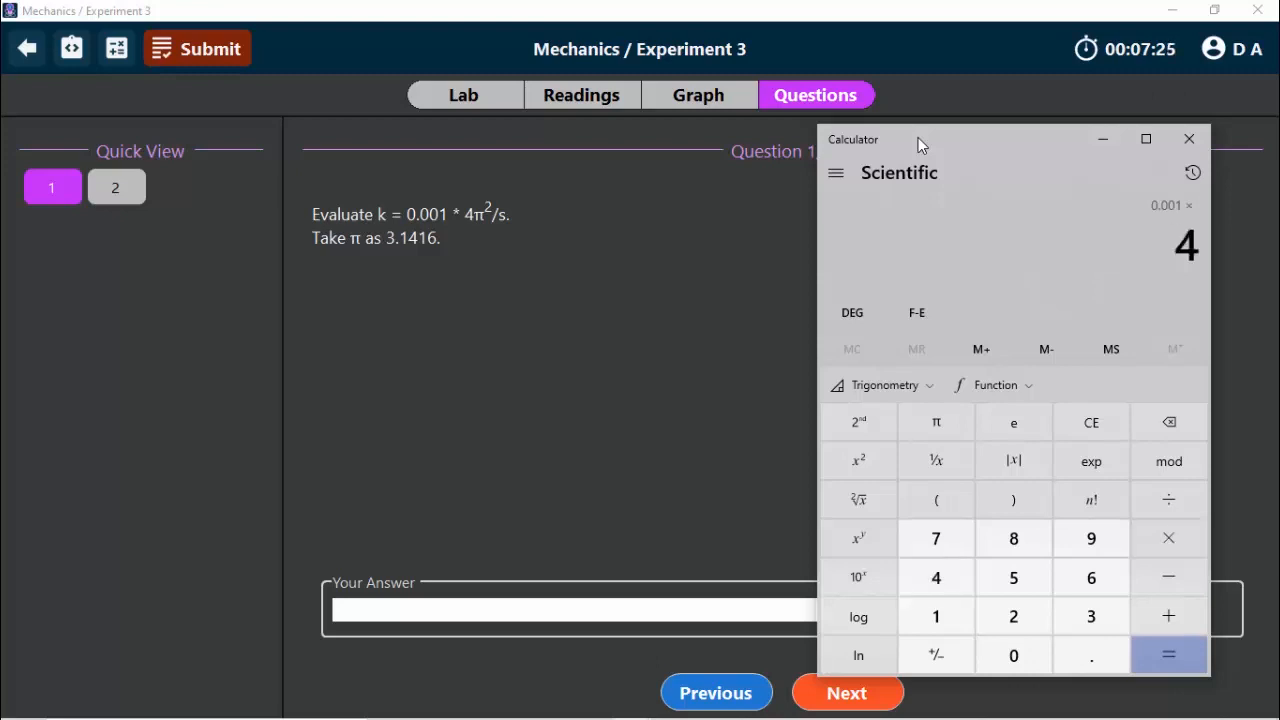
key("asterisk")
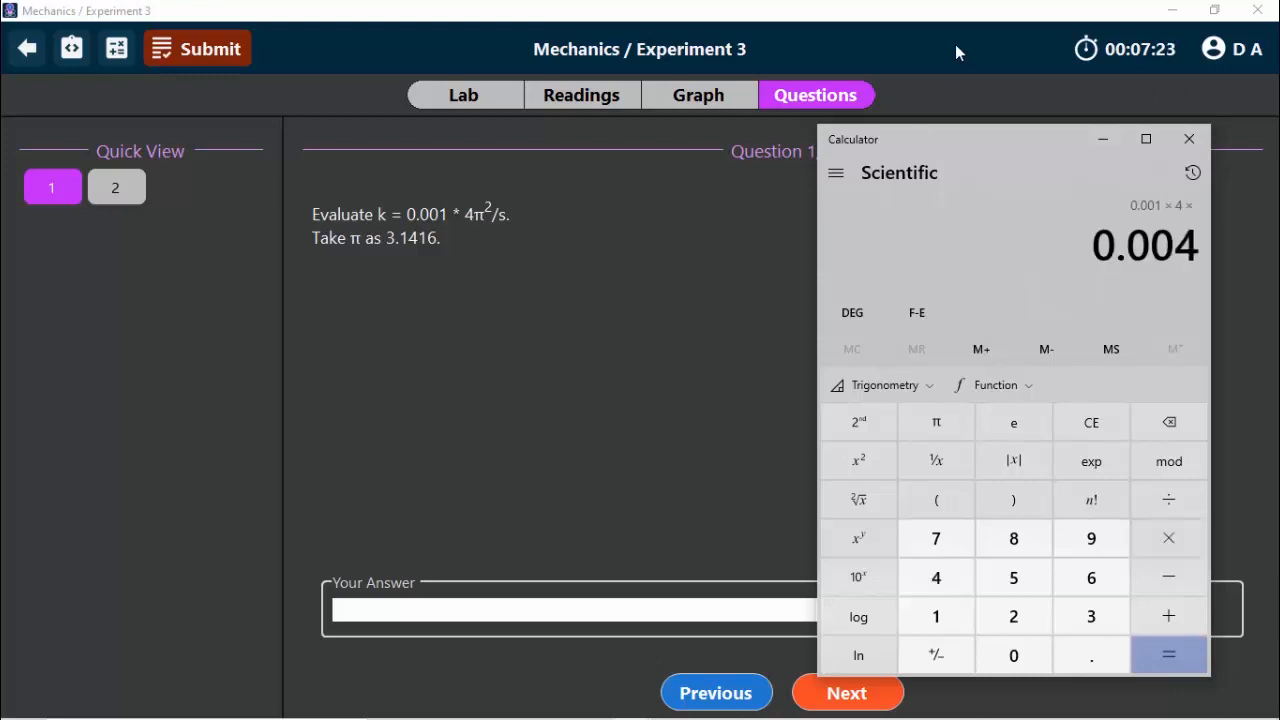
left_click(939, 412)
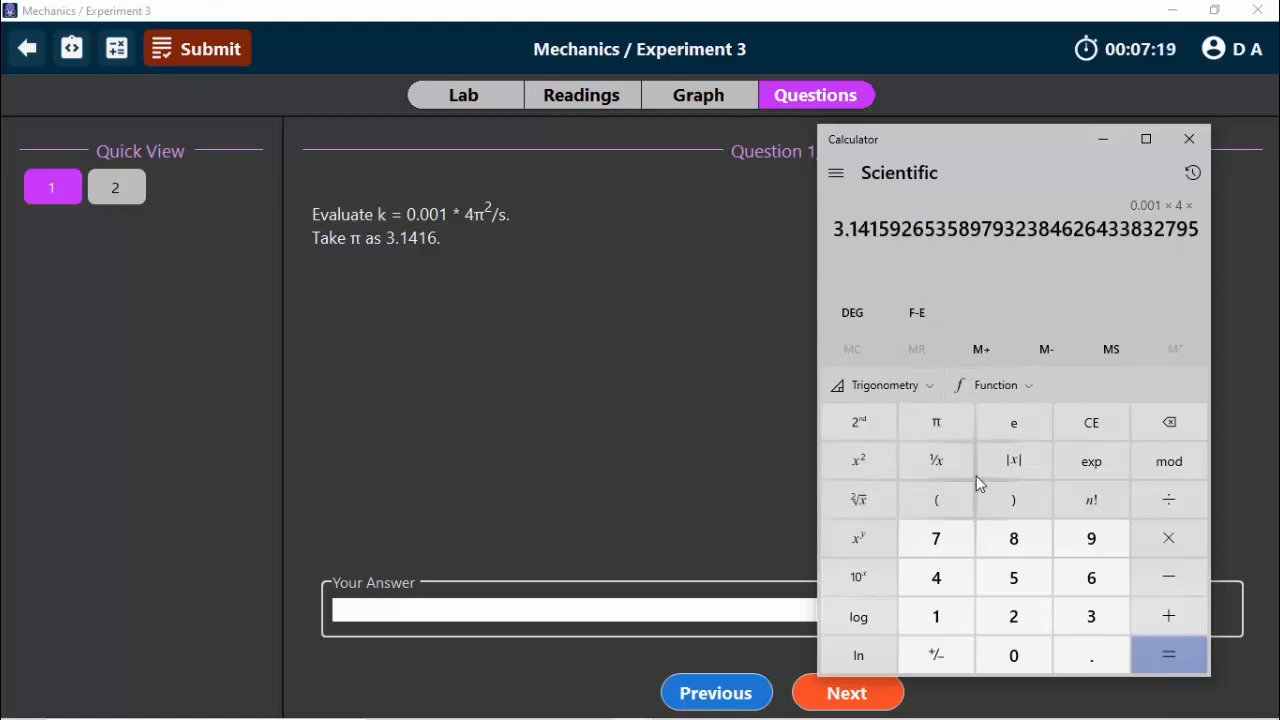
key("asterisk")
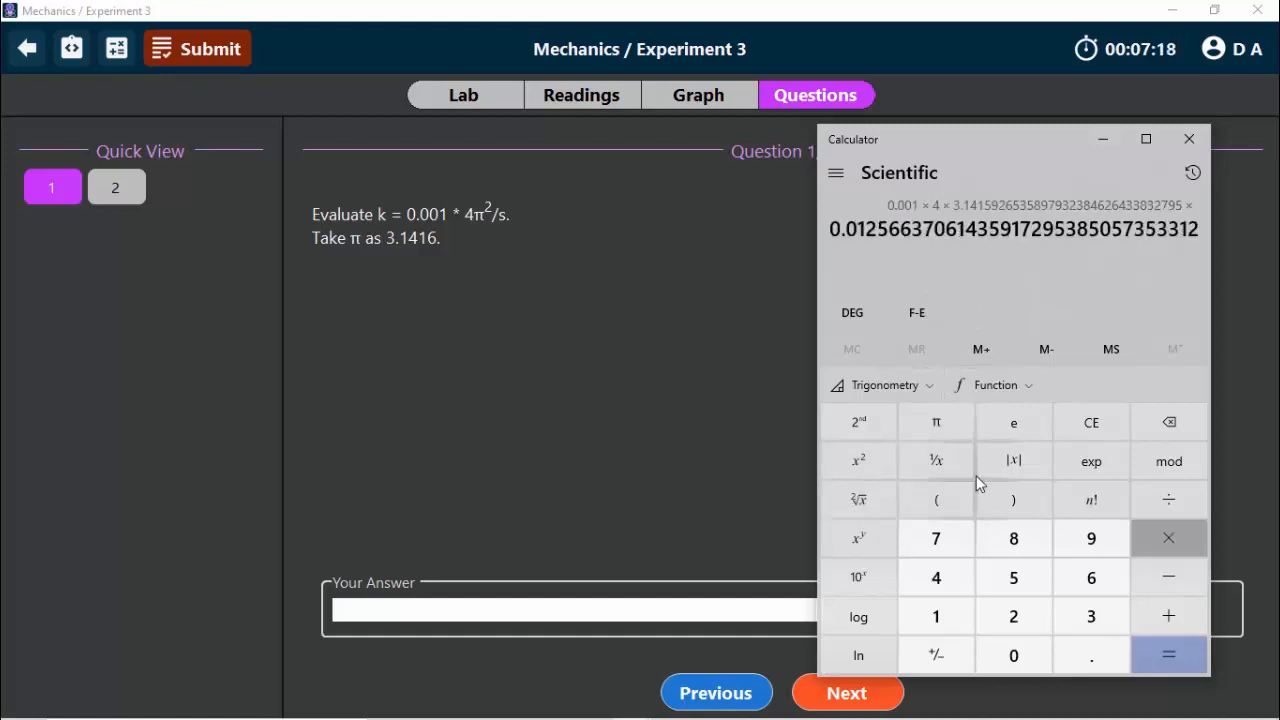
left_click(946, 422)
key("asterisk")
key("0")
key("period")
type("0037")
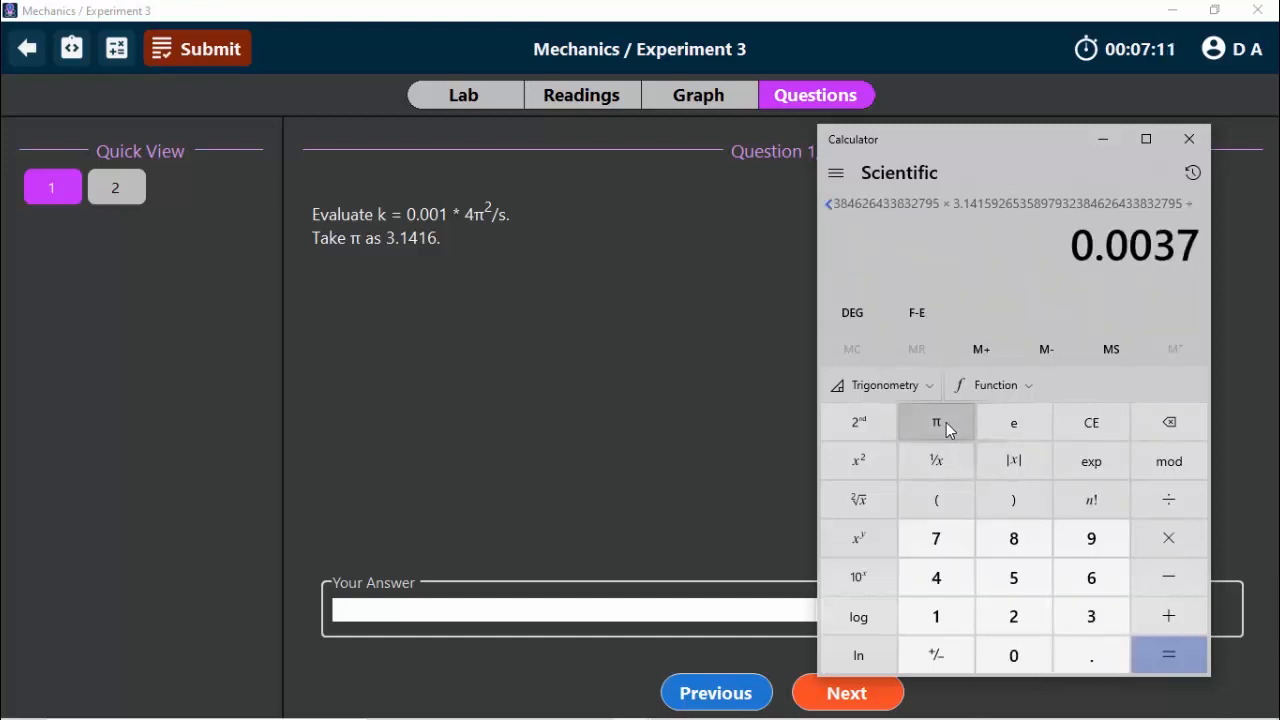
key("Return")
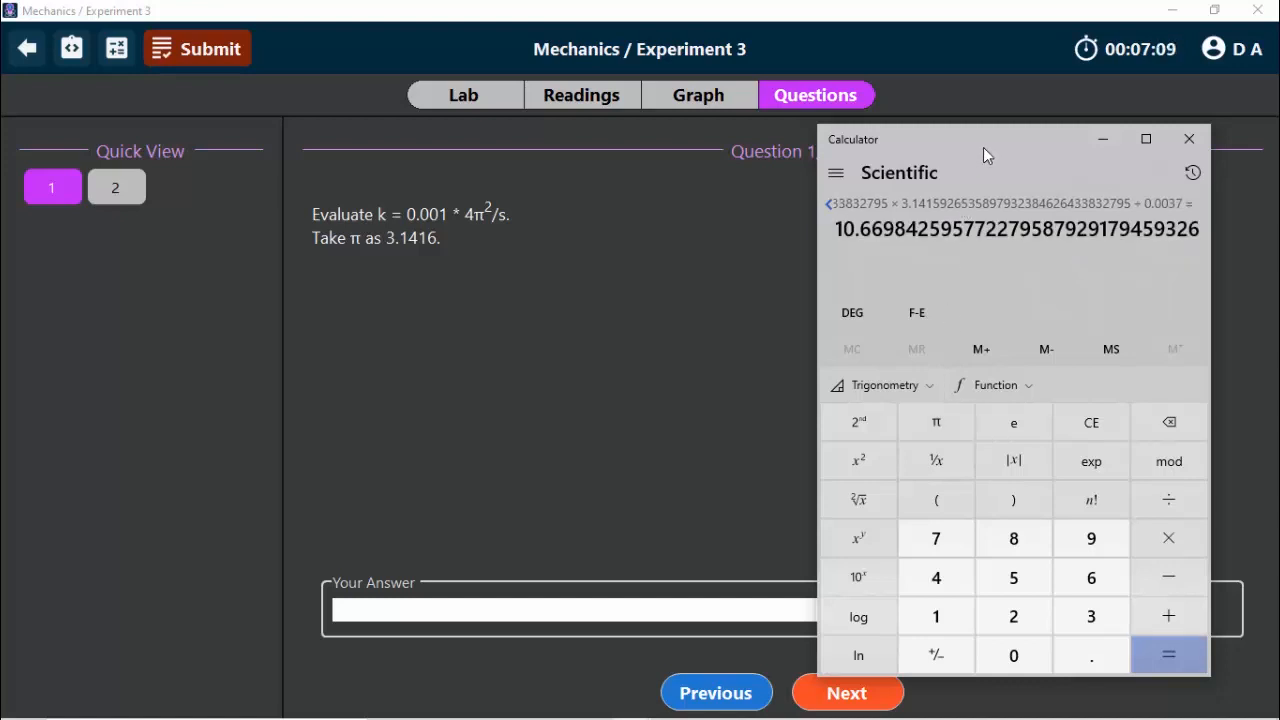
Step: Minimize the Calculator and enter 10.67 as the answer to question 1
left_click_drag(983, 147, 969, 143)
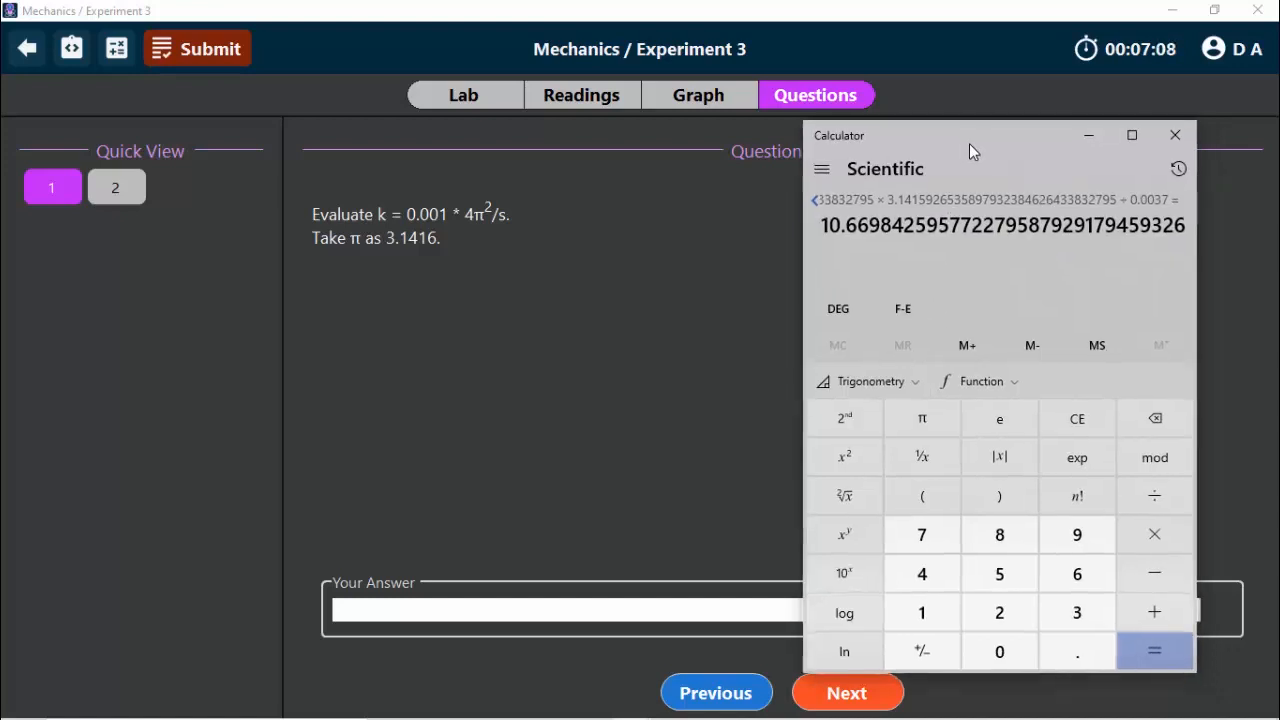
left_click(1088, 140)
left_click(566, 603)
type("10.67")
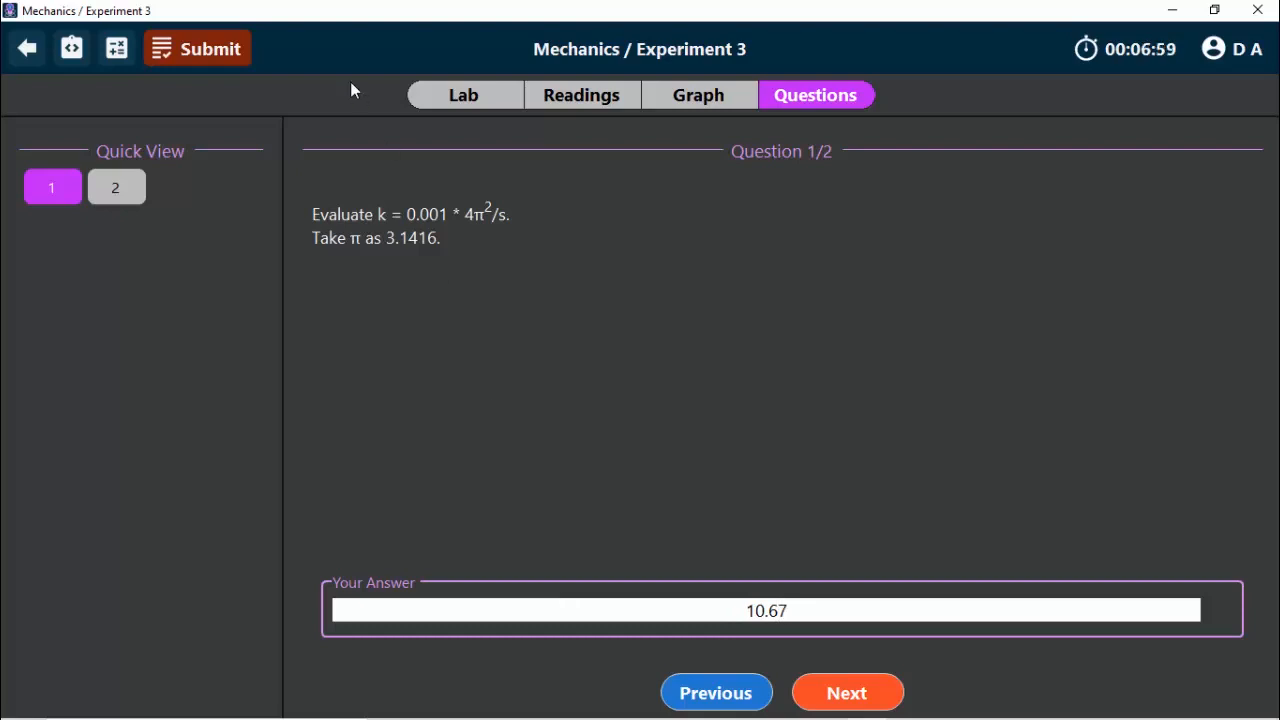
Step: Open question 2 and examine the given force, the spring's force constant, and the instructions for the stored-energy answer
left_click(115, 191)
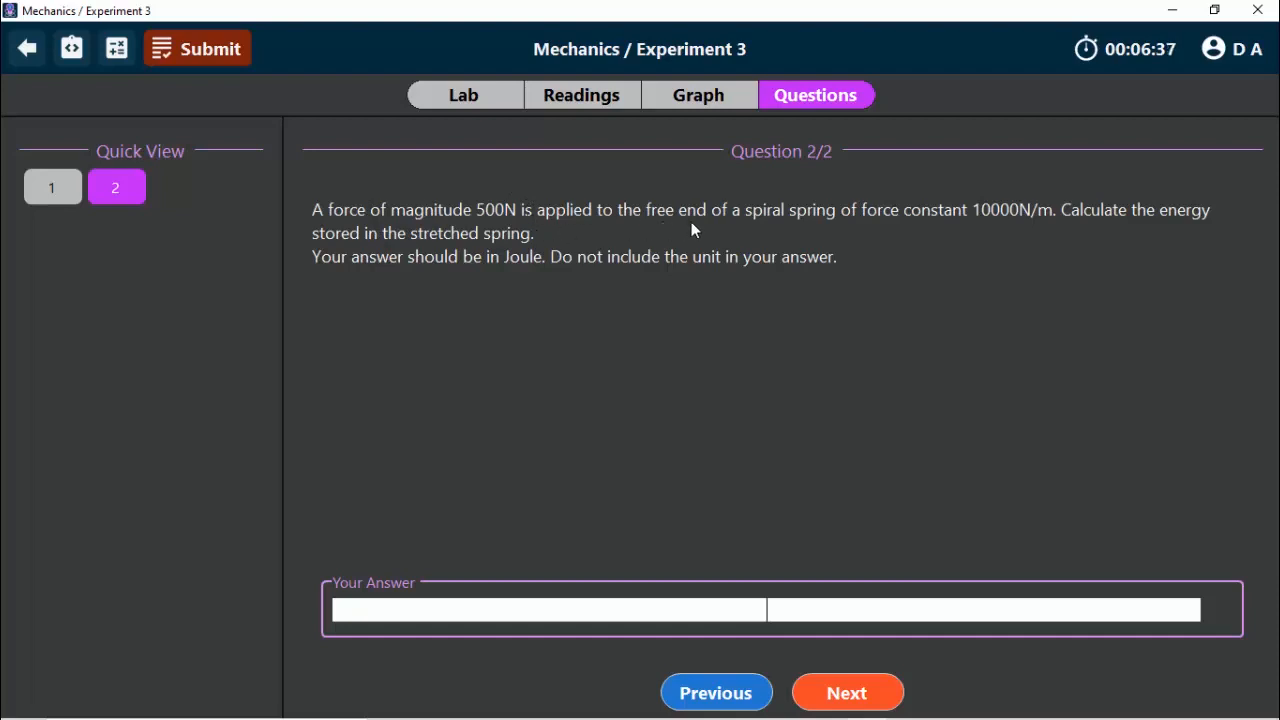
left_click_drag(972, 210, 1019, 210)
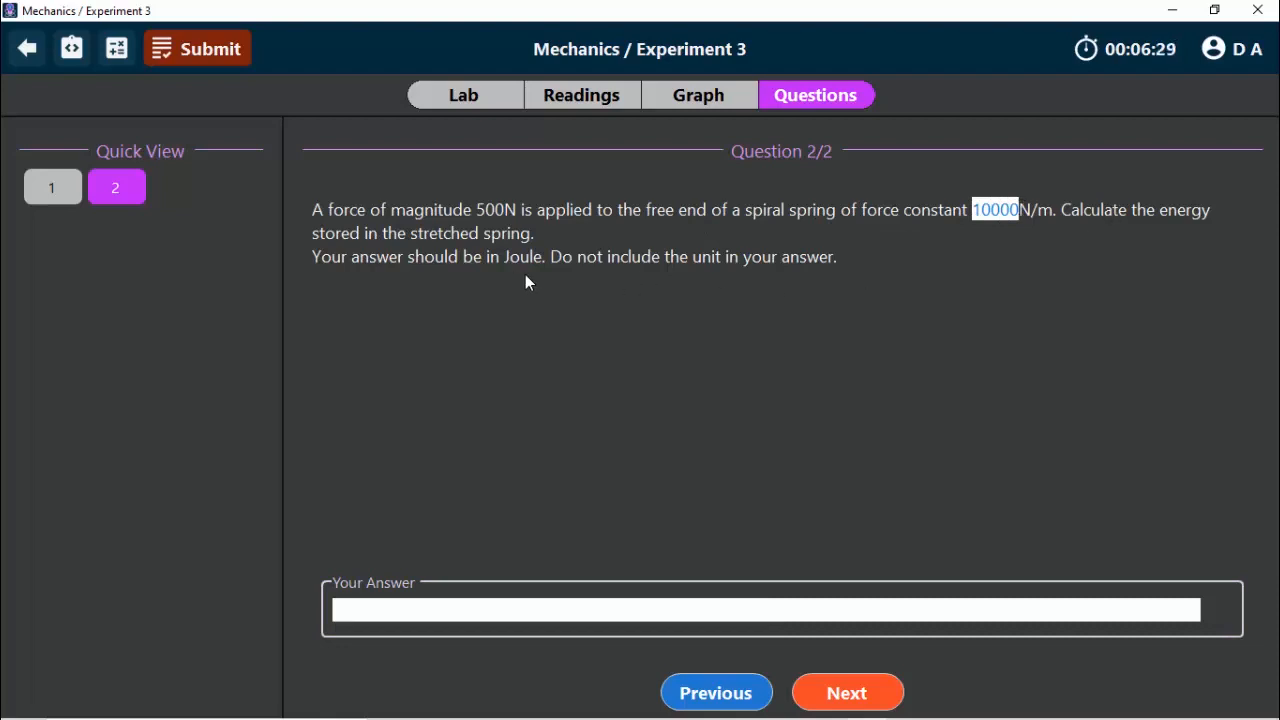
left_click_drag(413, 233, 536, 233)
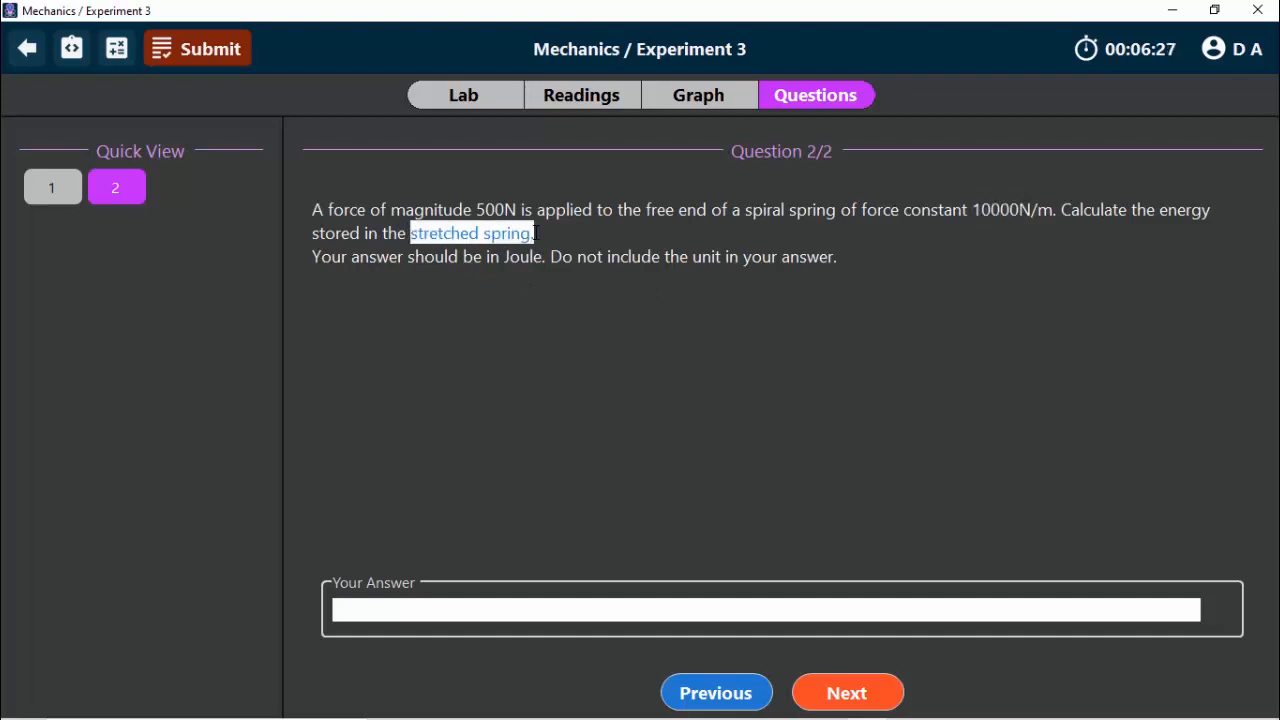
left_click(319, 260)
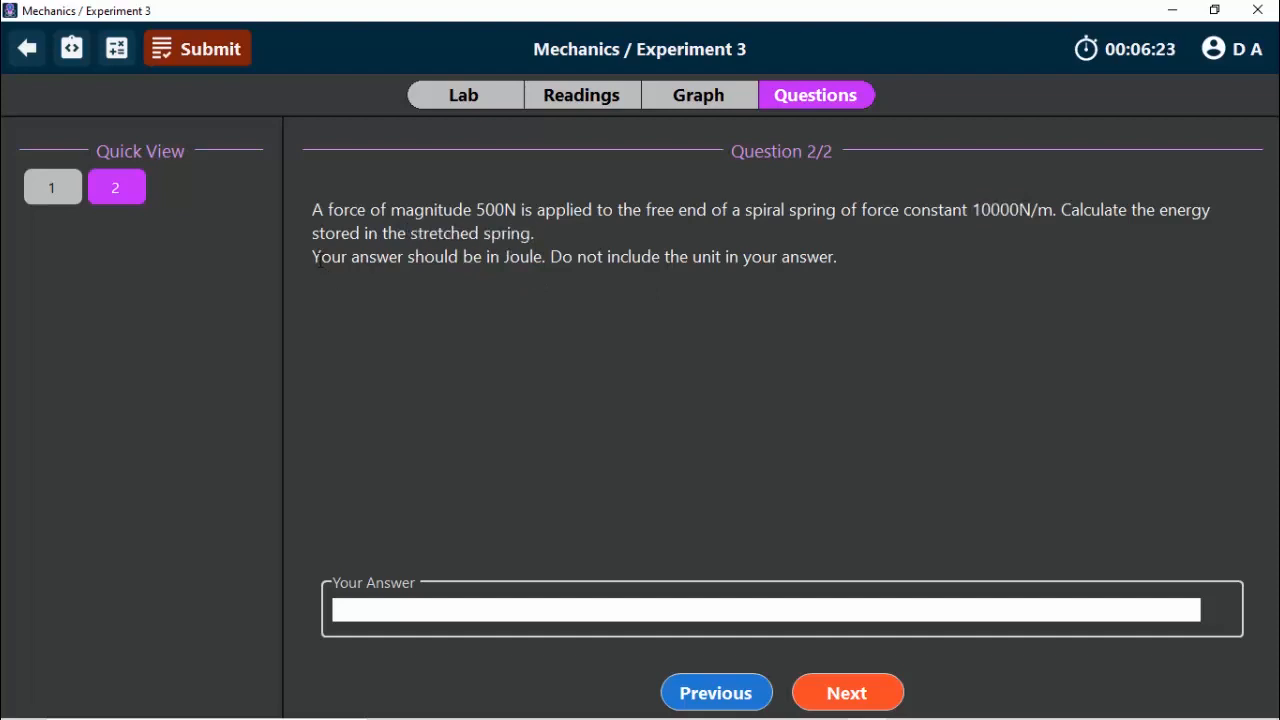